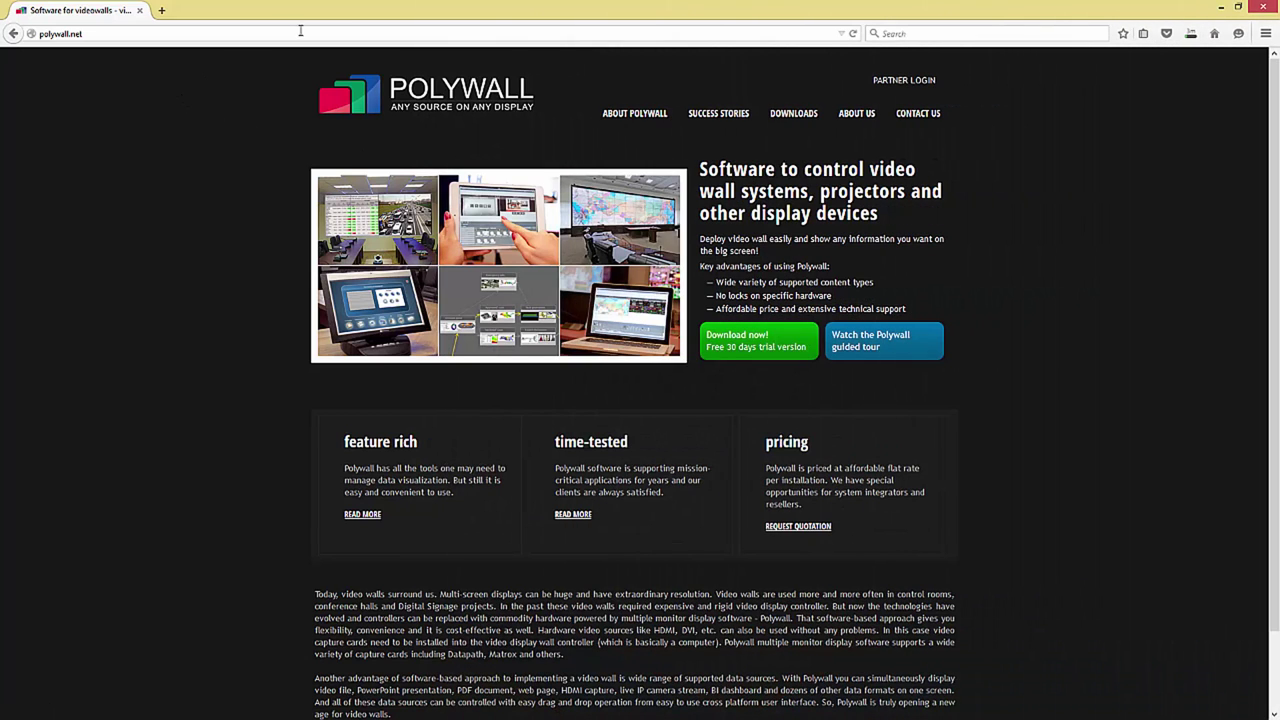
Step: Save the Polywall Kit 2.813 installer from the Polywall downloads page to disk
click(787, 113)
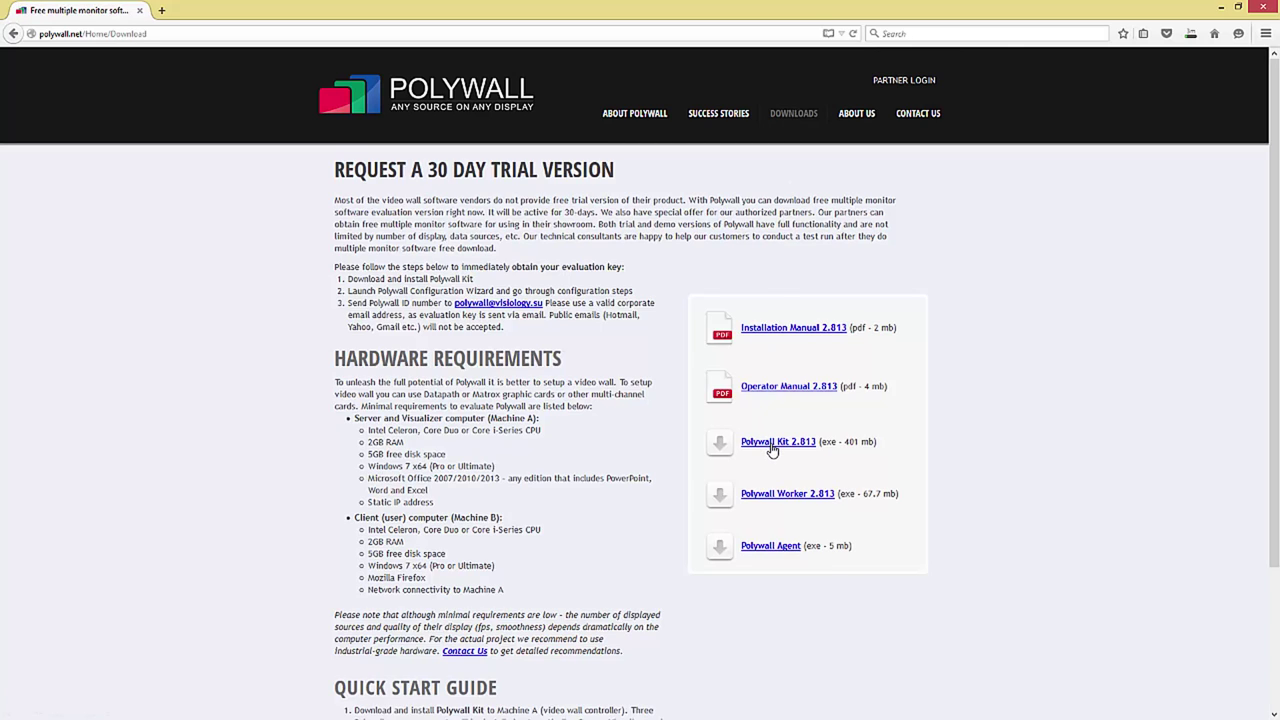
click(770, 443)
click(690, 407)
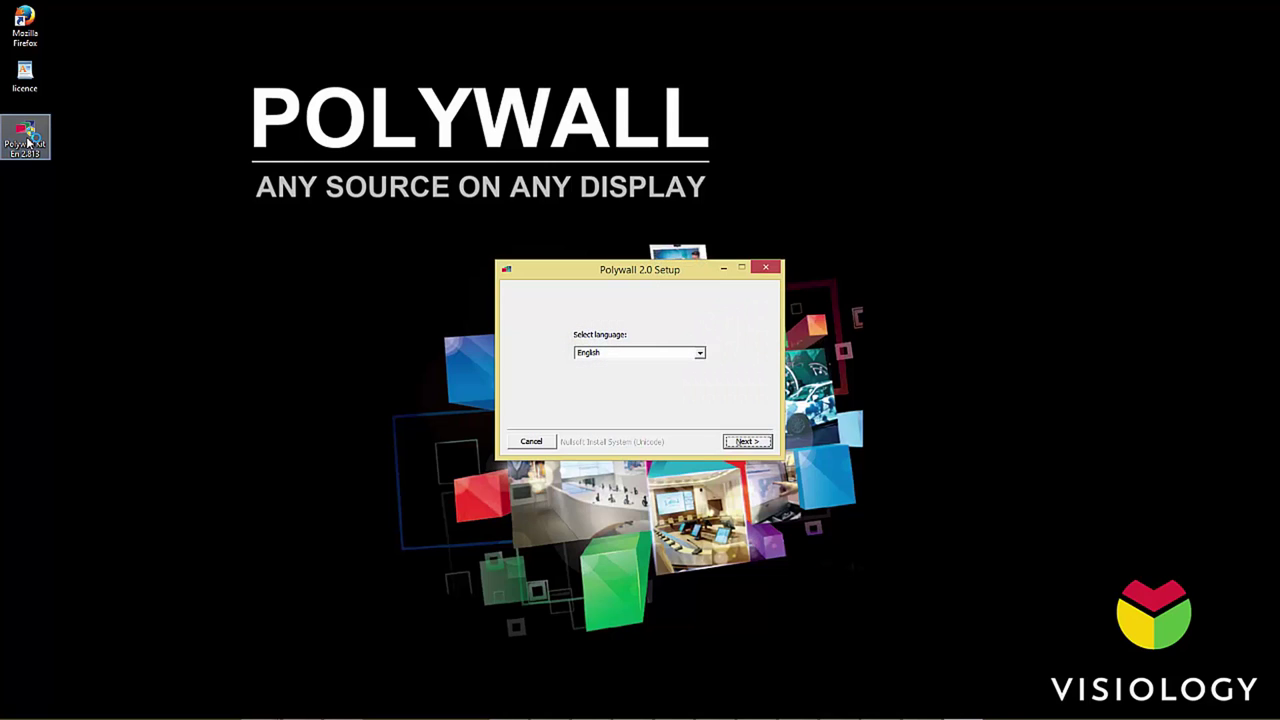
Step: Keep English as the installer language and install the default core components
click(700, 355)
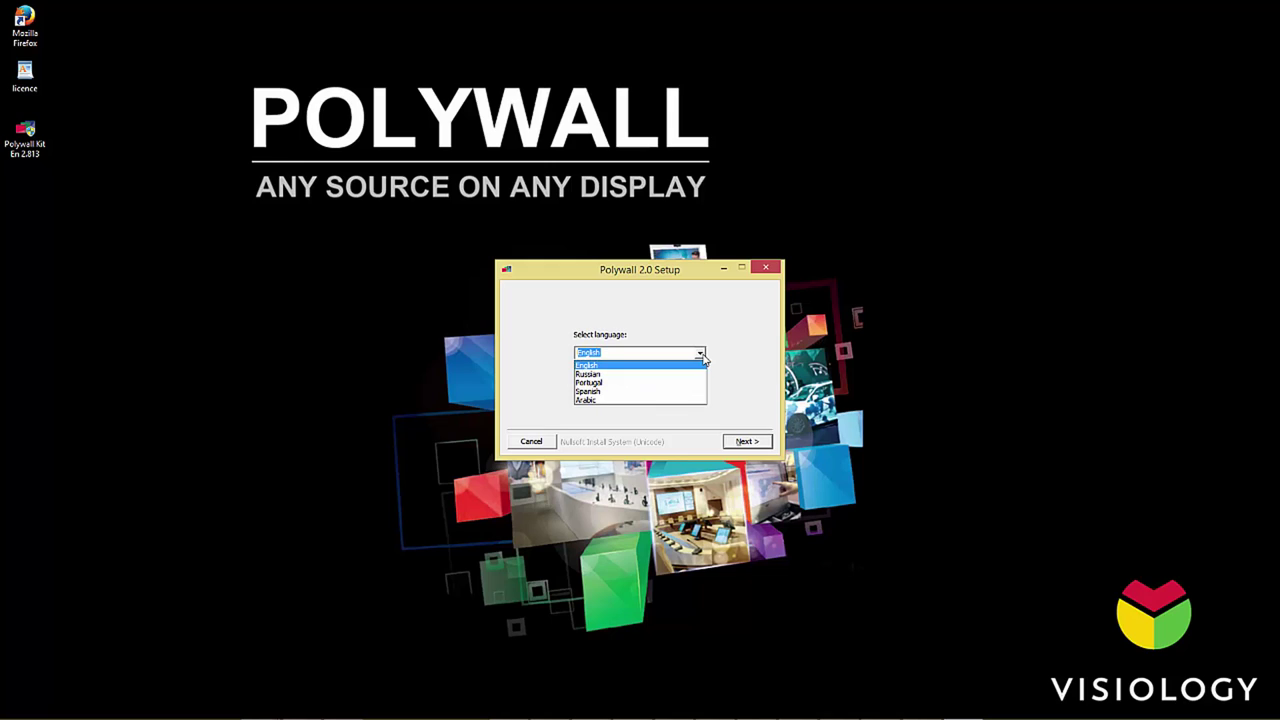
click(704, 360)
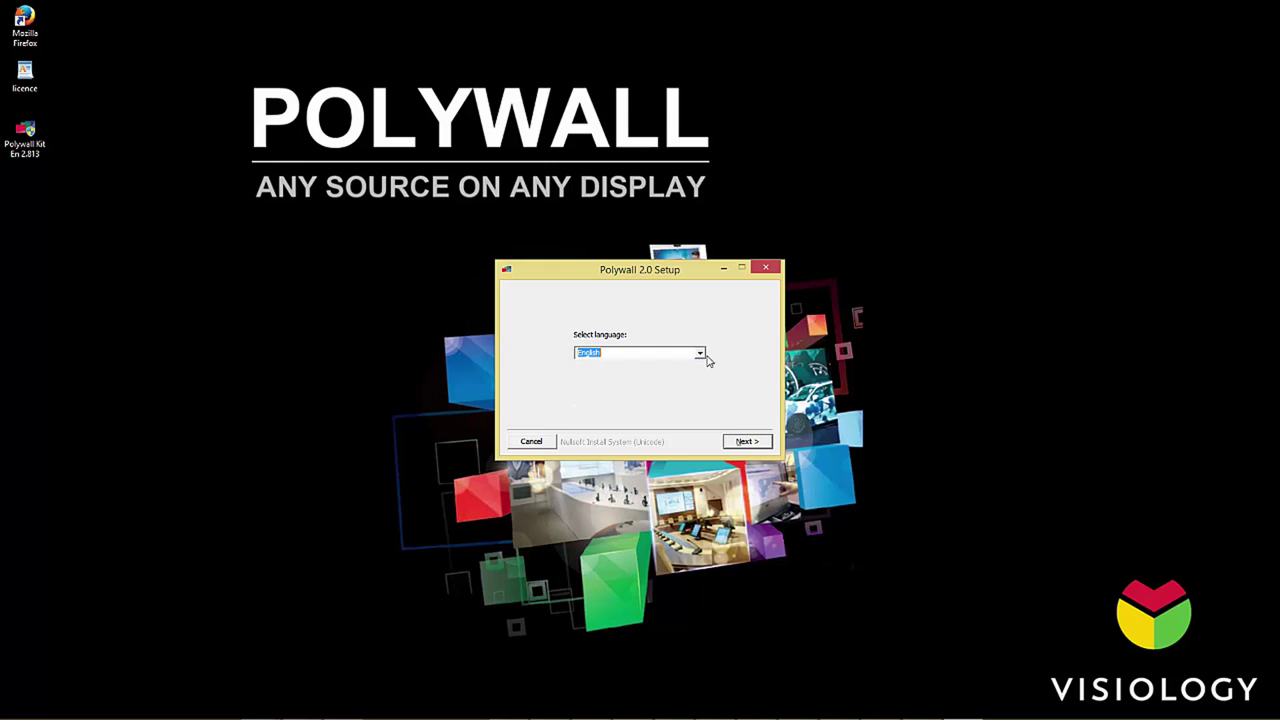
click(757, 448)
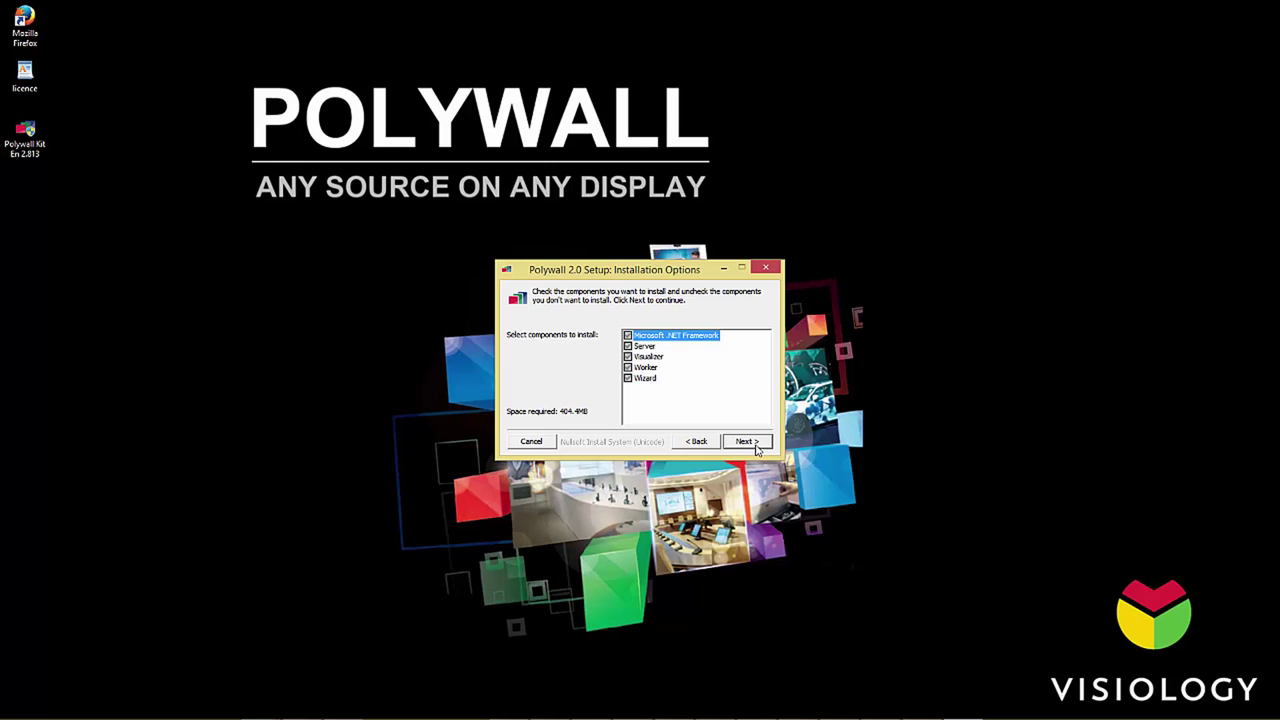
click(757, 448)
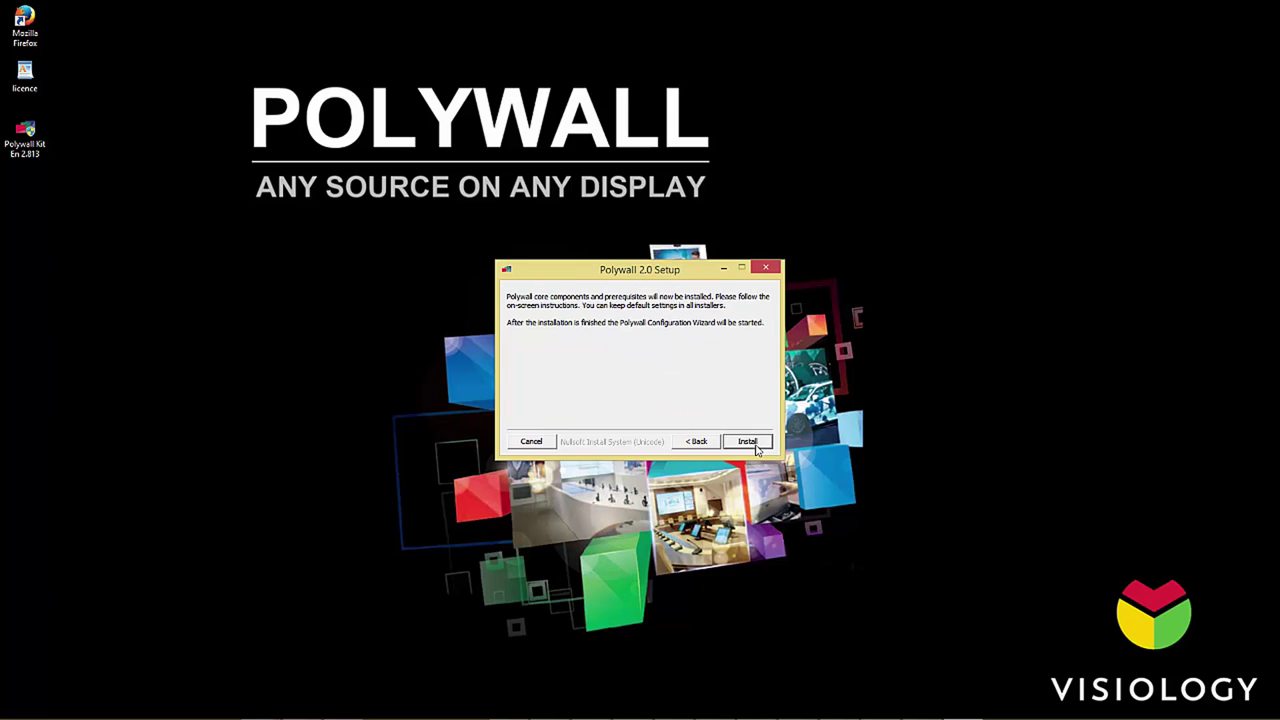
click(748, 442)
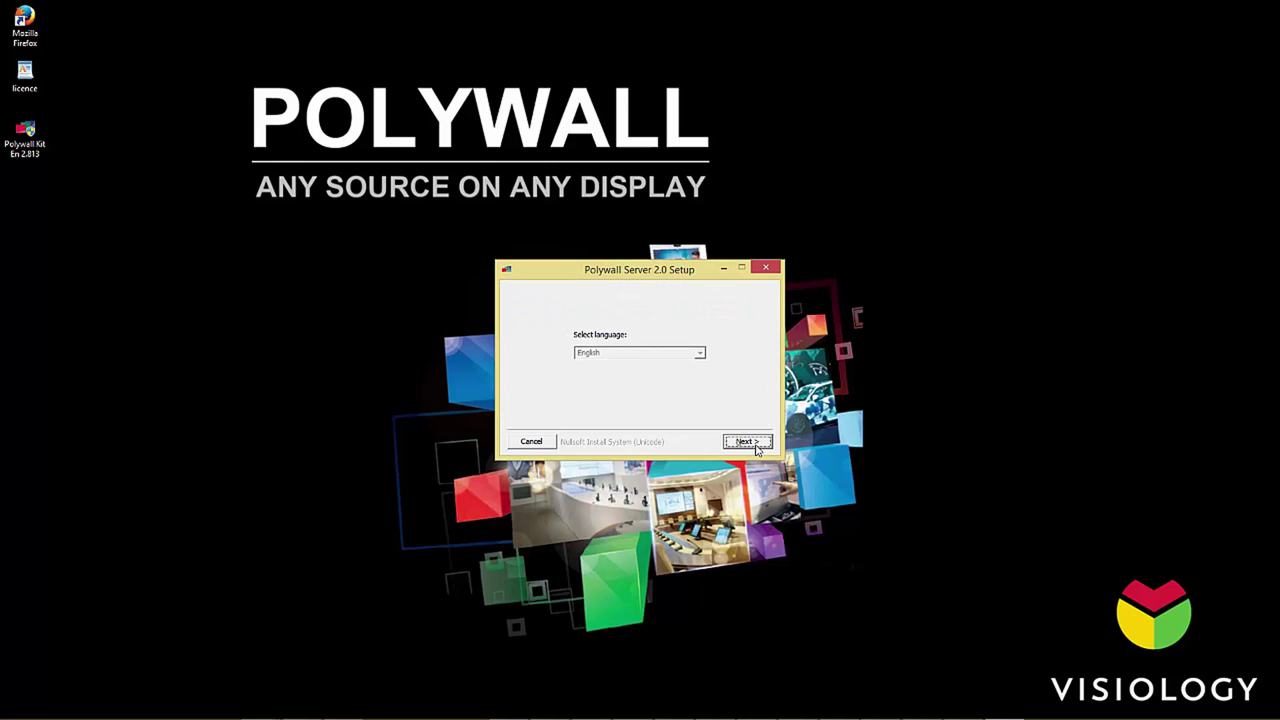
Step: Install Polywall Server after accepting its licence, then close its setup
click(757, 448)
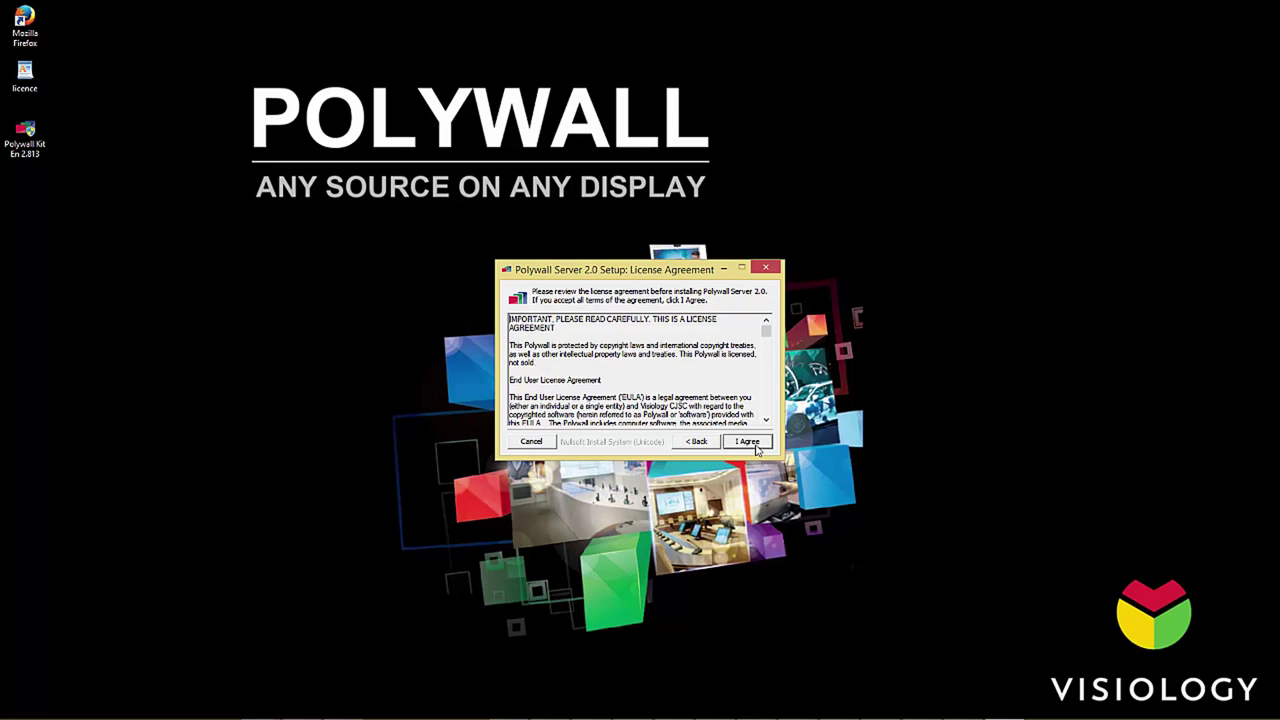
click(748, 442)
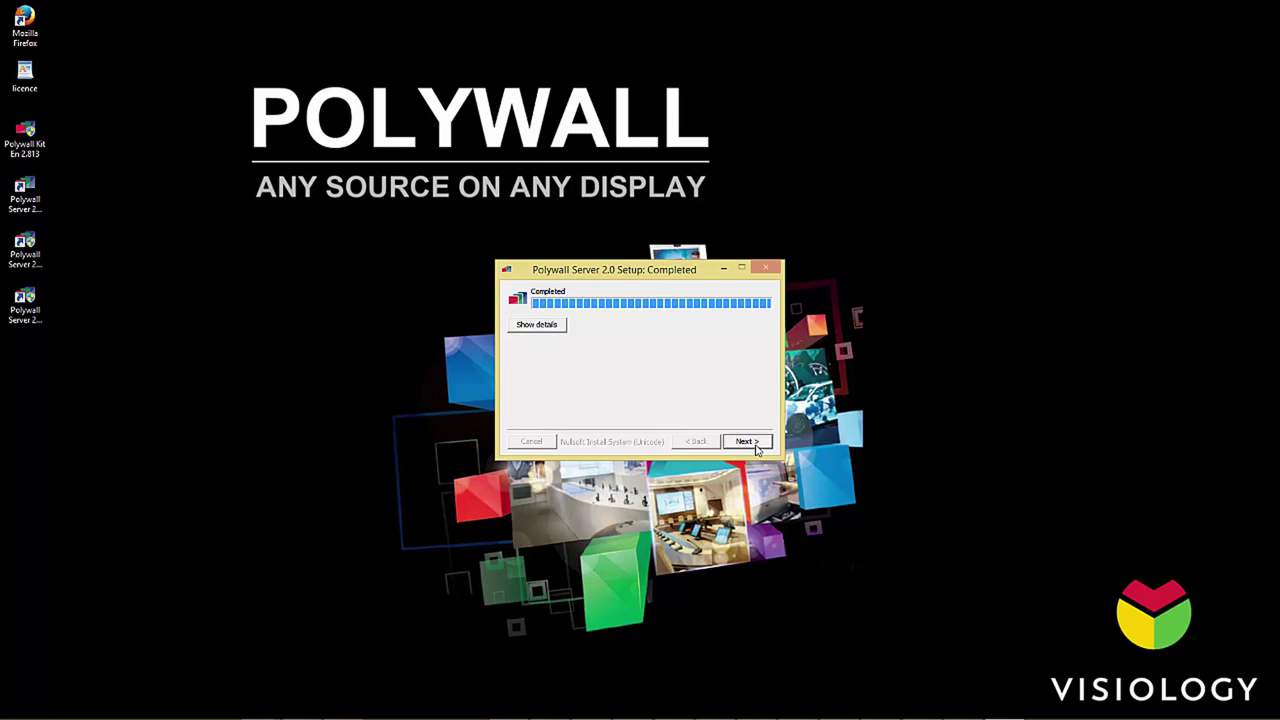
click(757, 448)
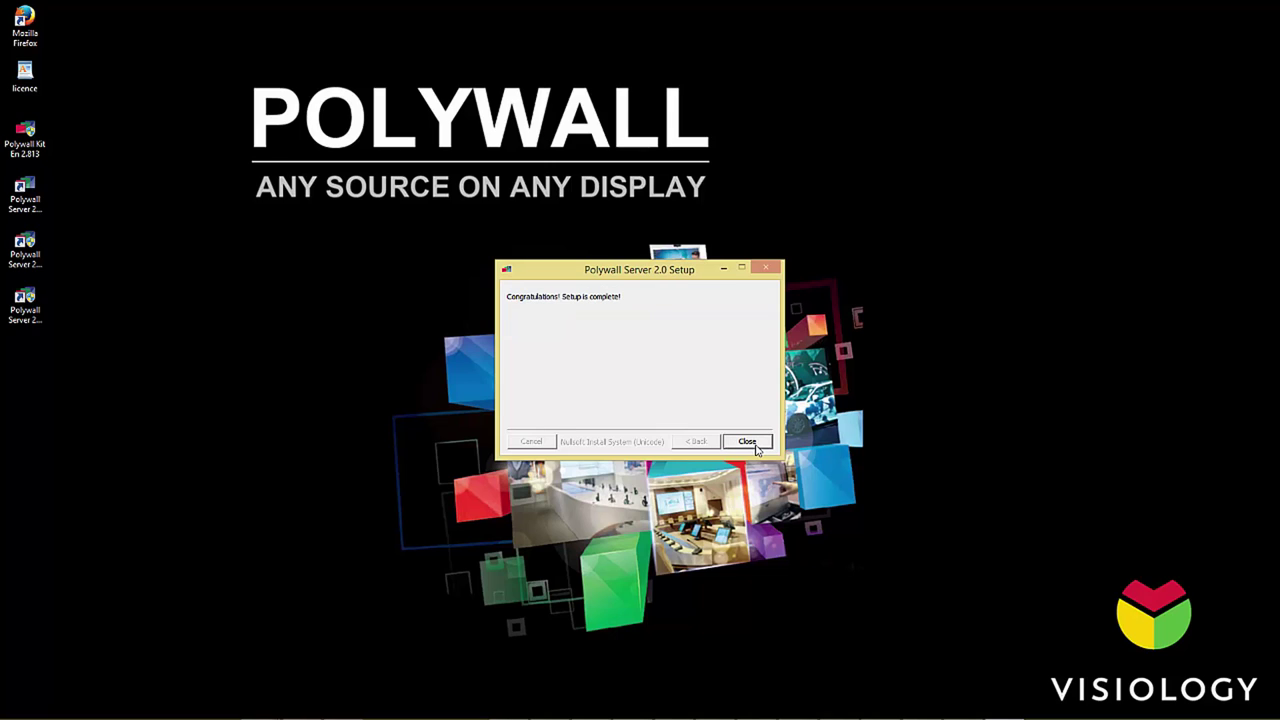
click(757, 448)
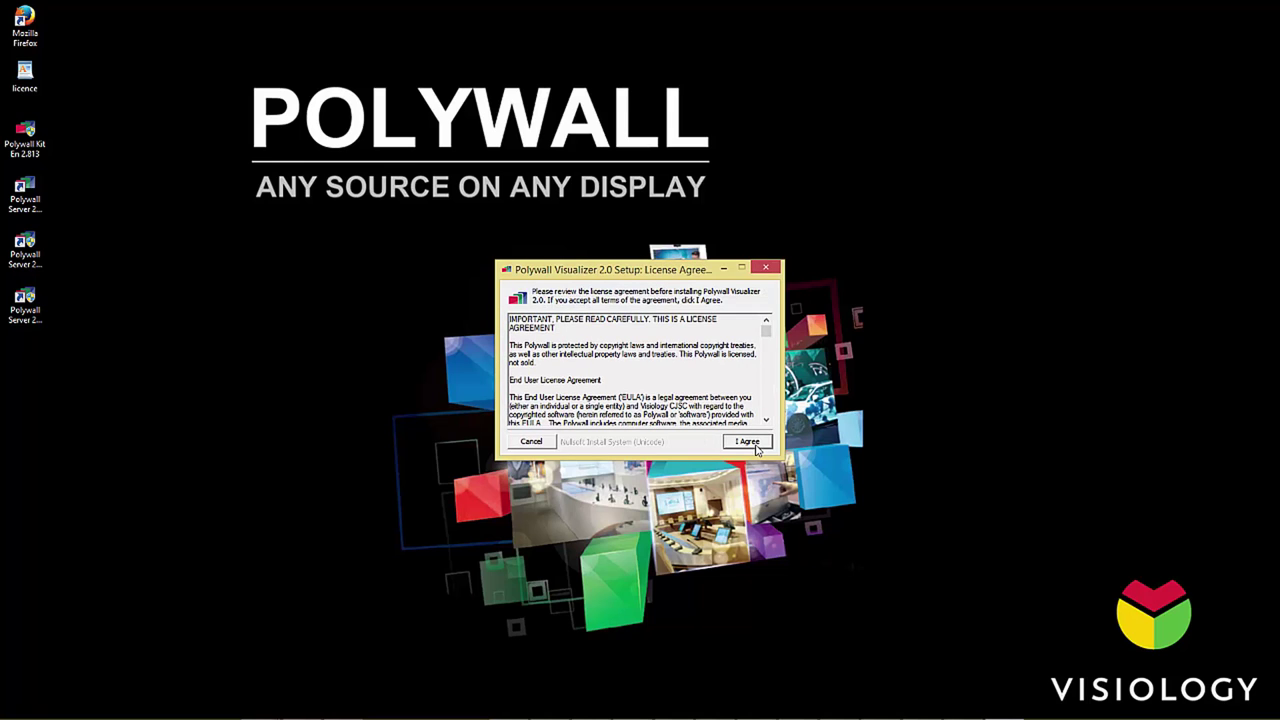
Step: Install the Visualizer to its default folder, then accept the Worker licence with the default folder
click(747, 441)
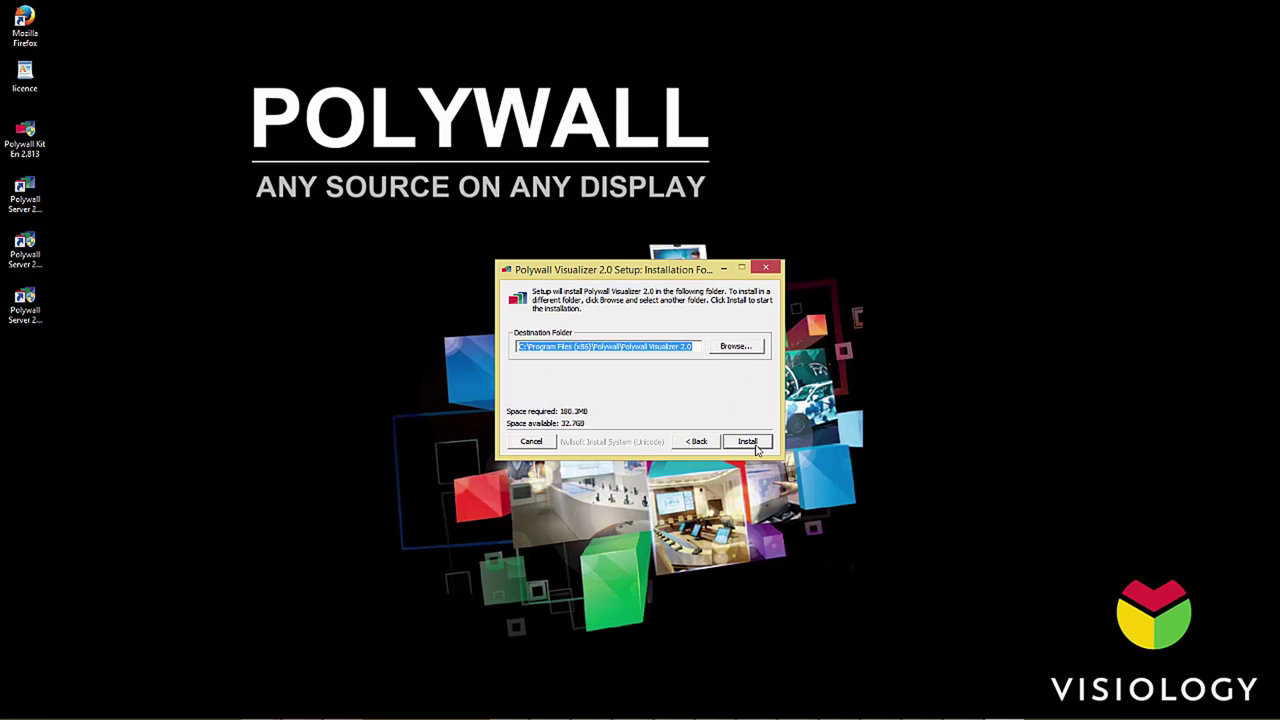
click(756, 447)
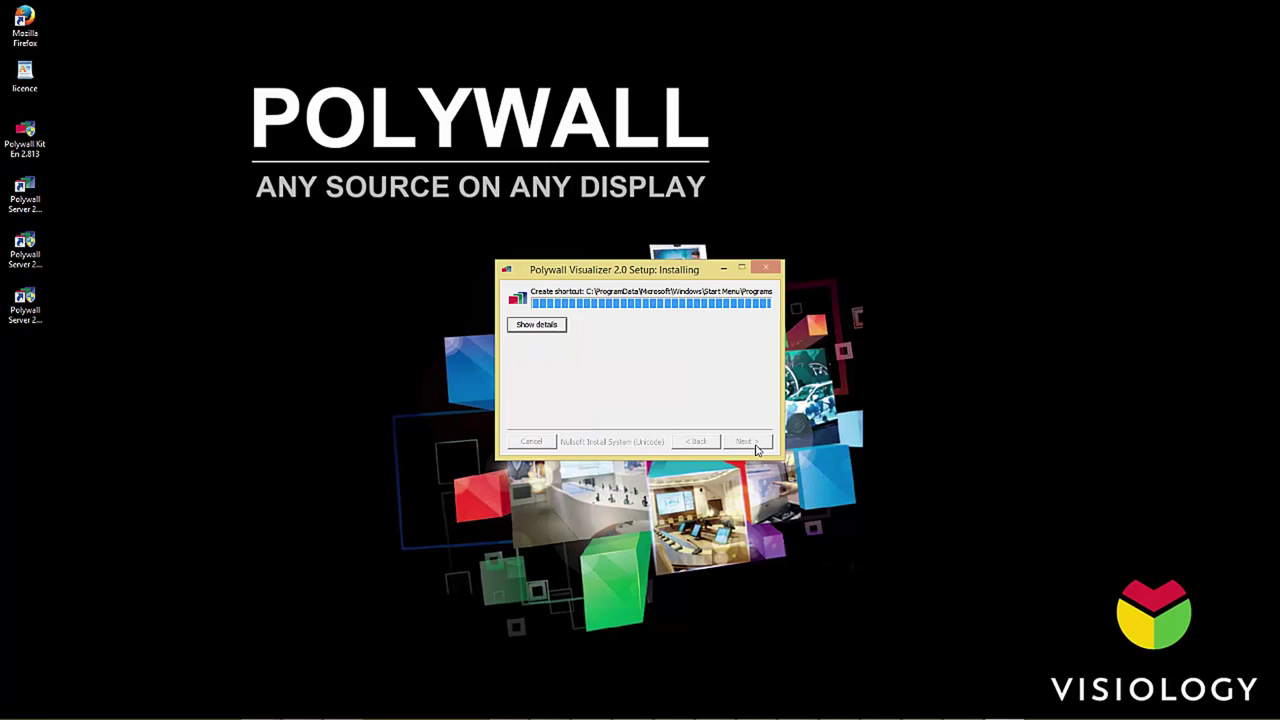
click(747, 441)
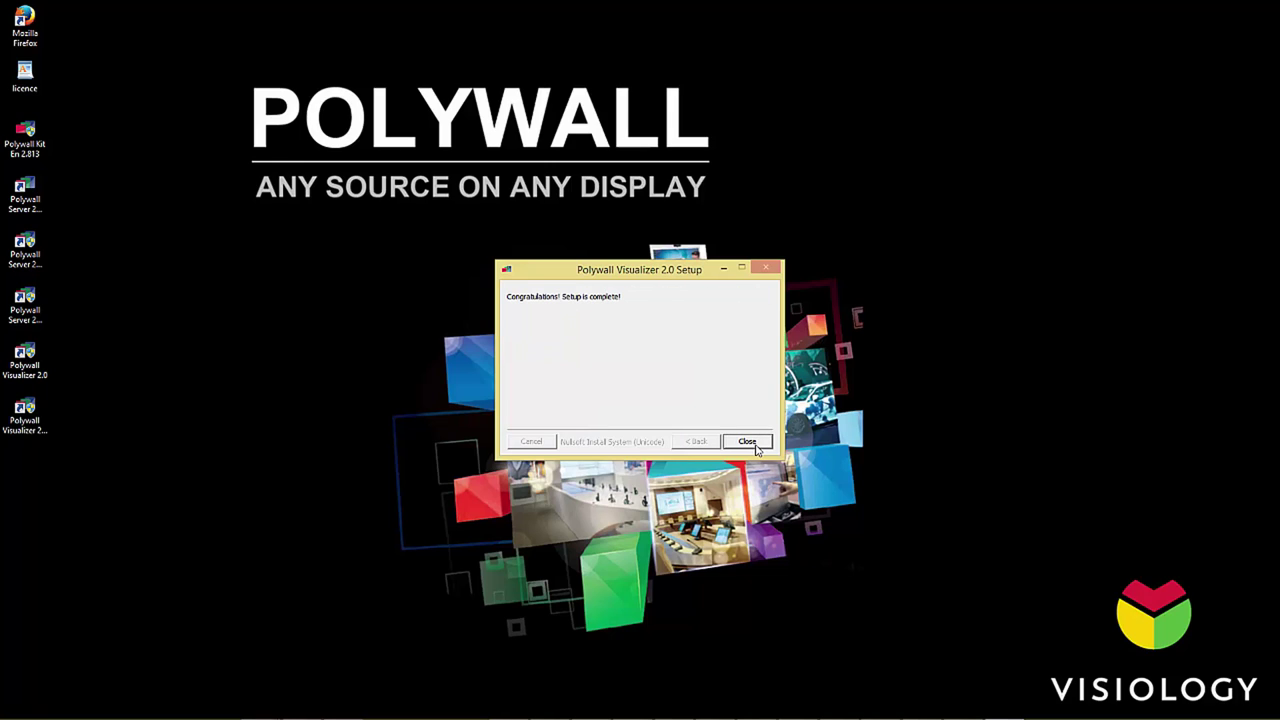
click(747, 441)
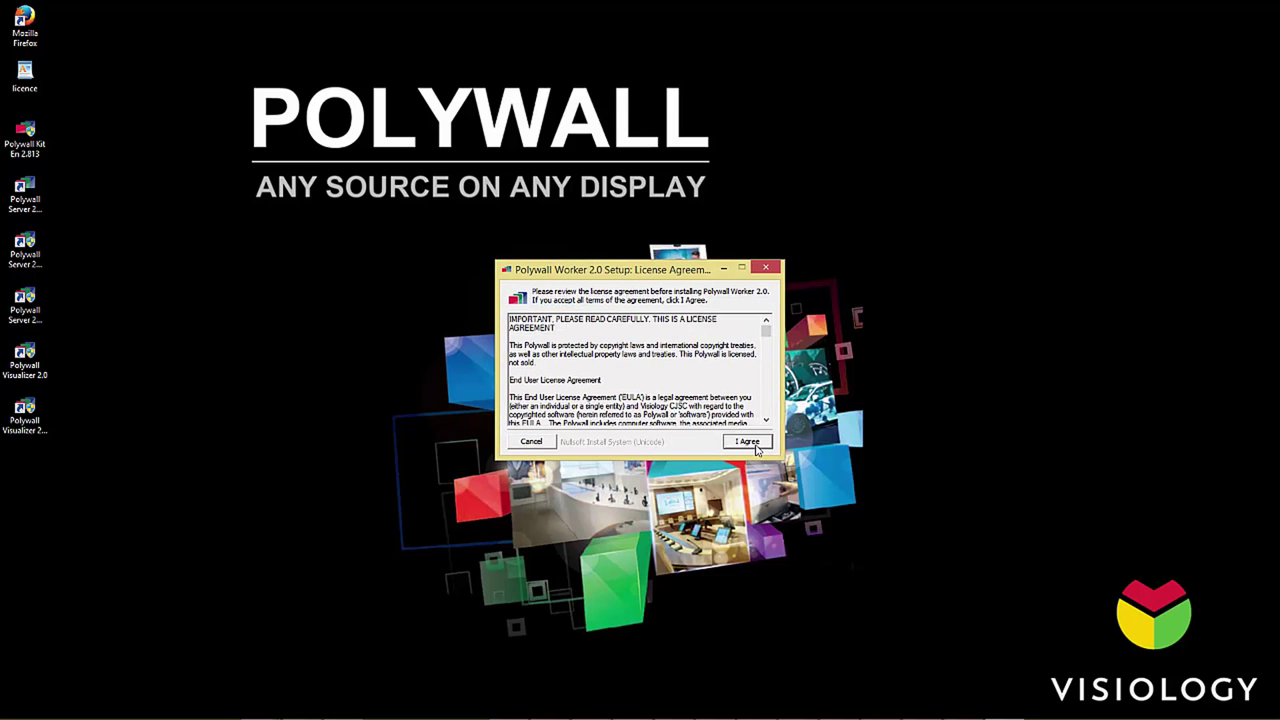
click(756, 446)
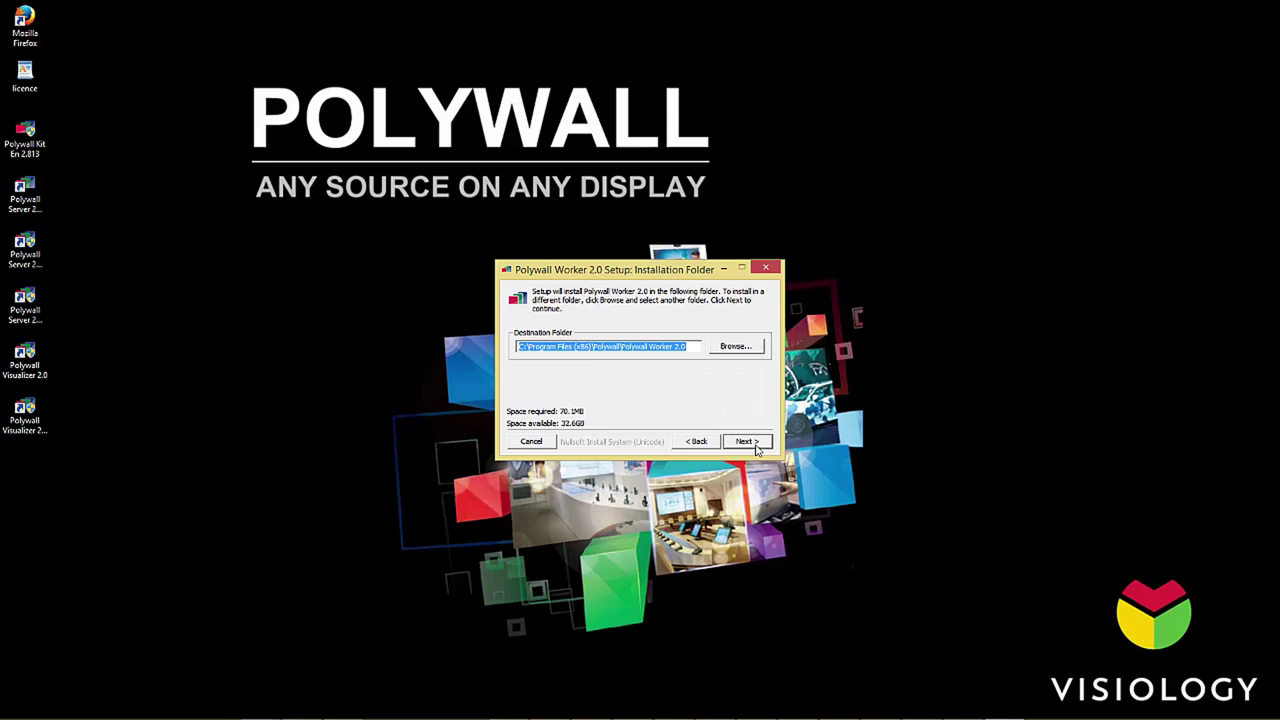
click(757, 447)
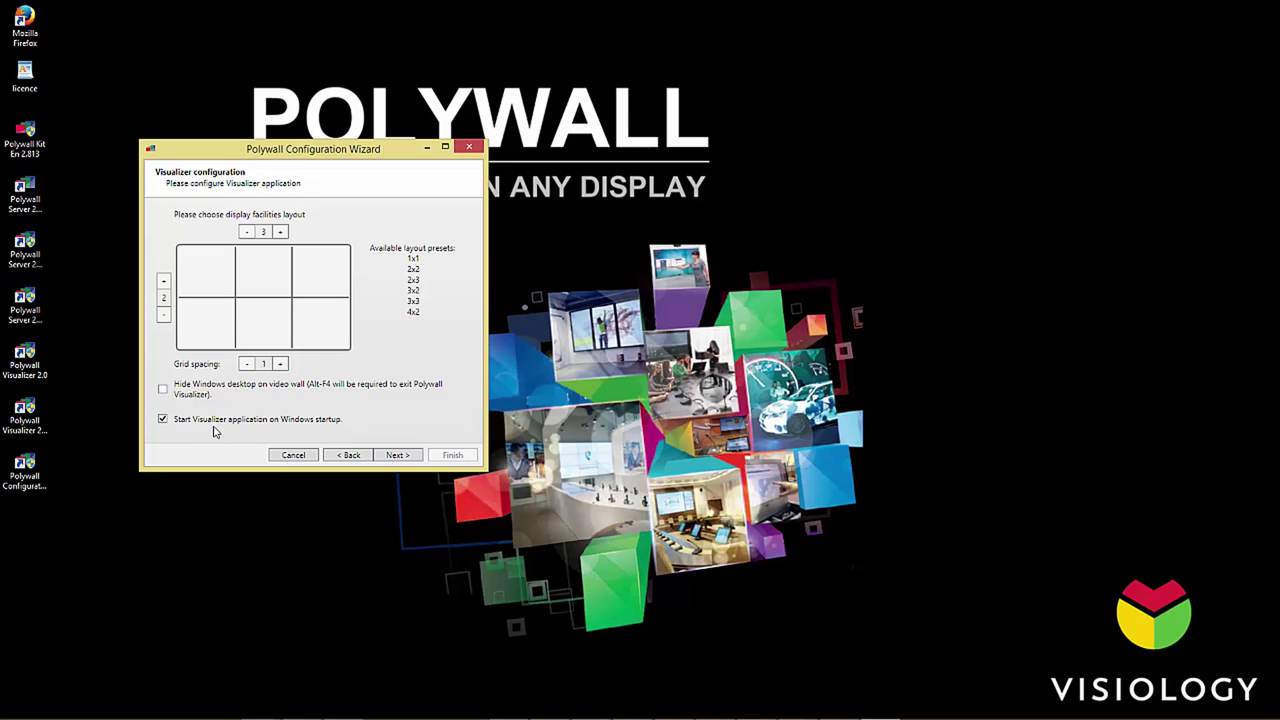
Step: Have the Visualizer launch at Windows startup and use 192.168.46.234 as the server IP
click(163, 424)
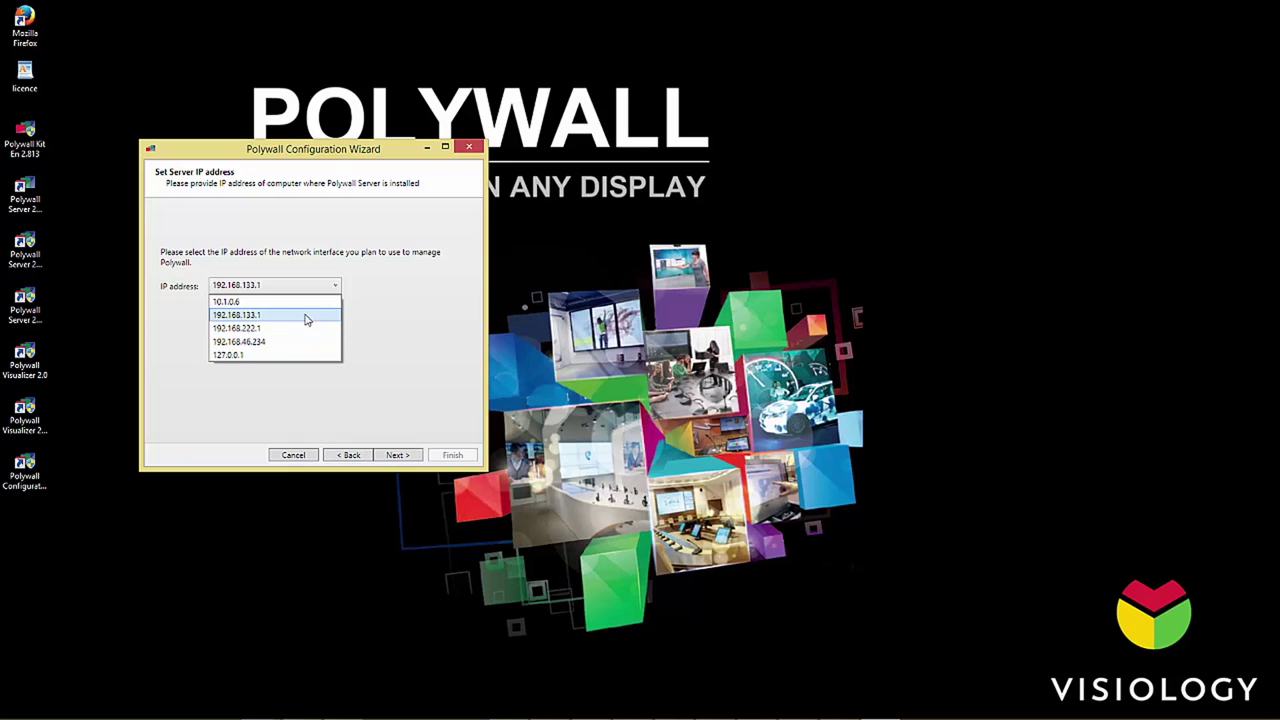
click(242, 345)
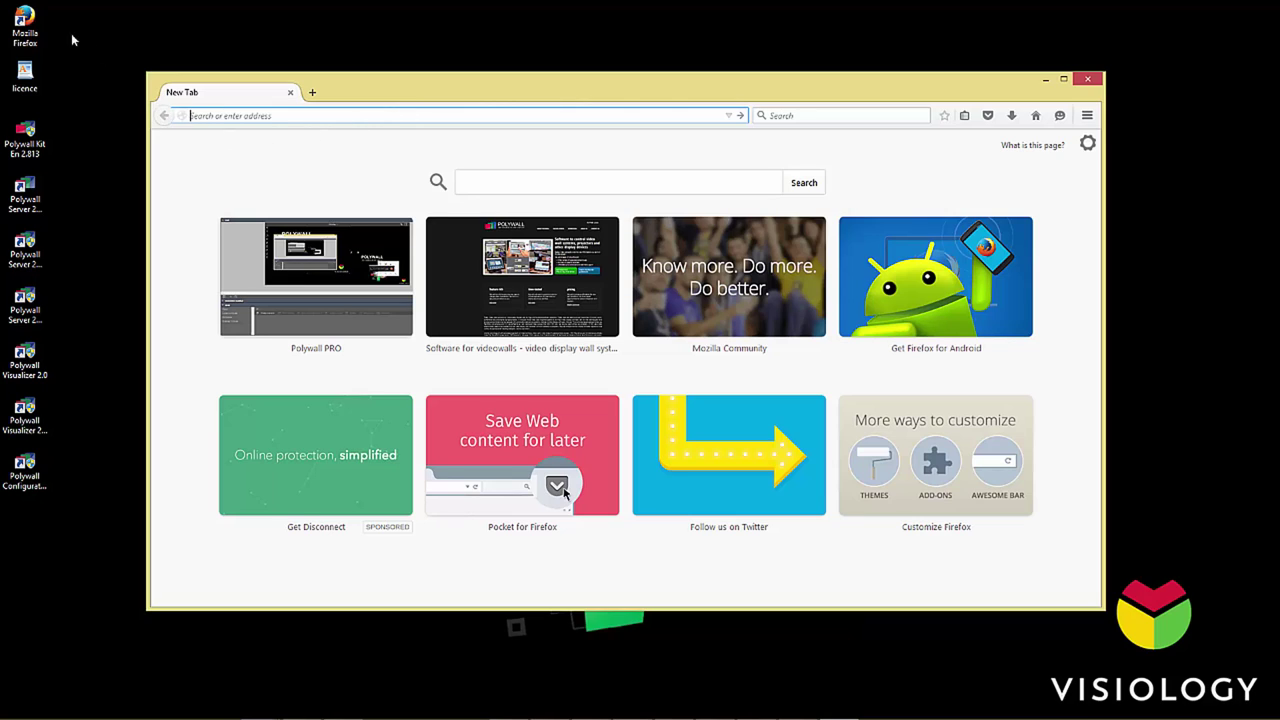
Step: Maximize Firefox and load the Polywall PRO designer page from the '192' address suggestion
click(36, 30)
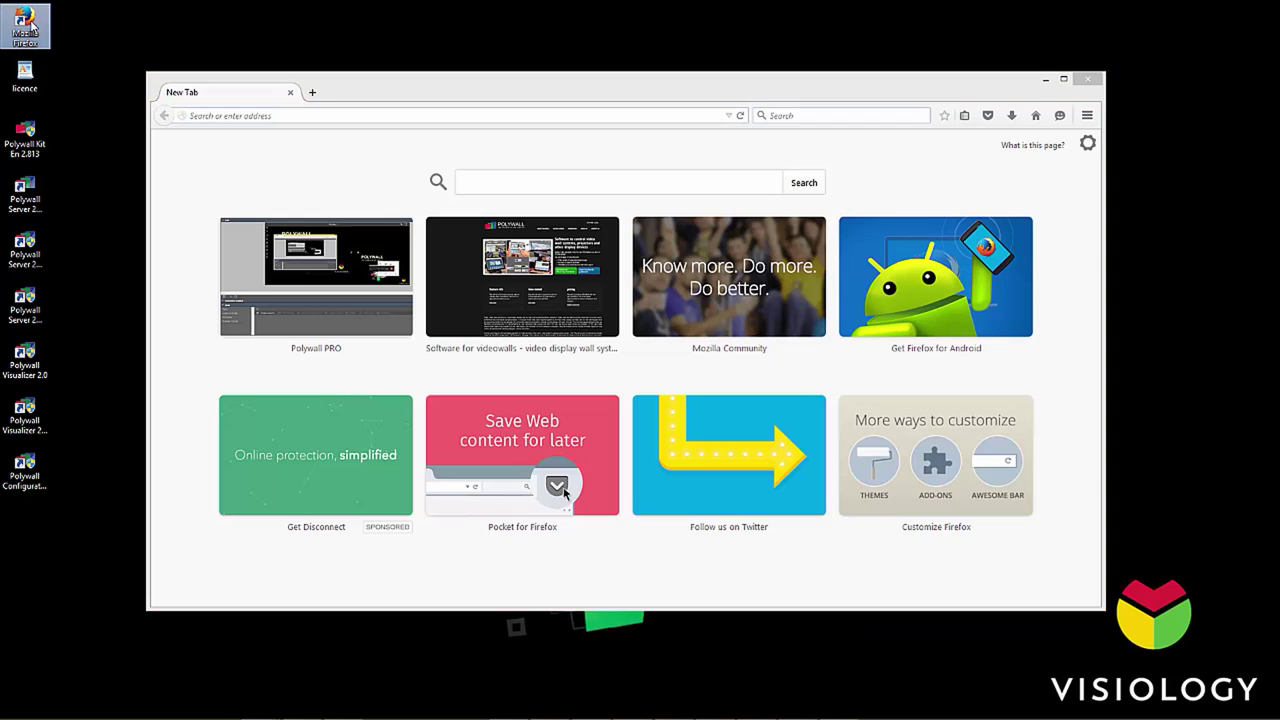
double_click(408, 93)
text(192.168.46.234/)
key(Down)
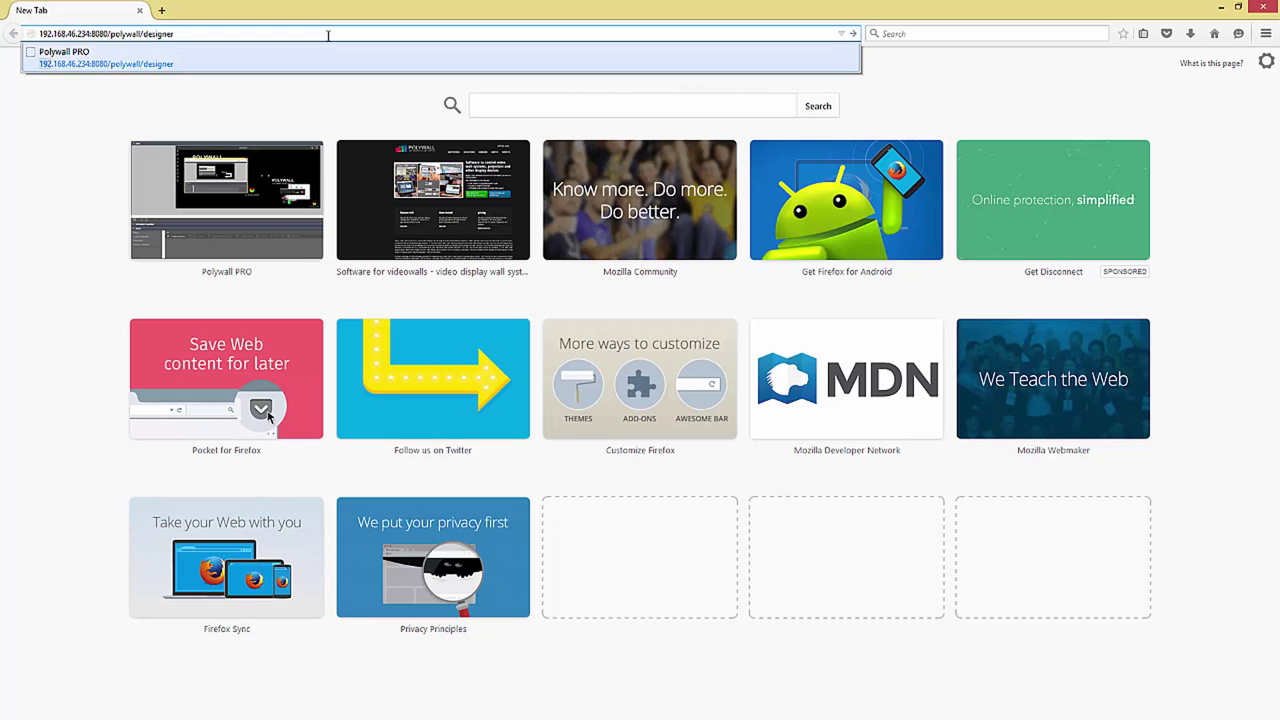
key(Return)
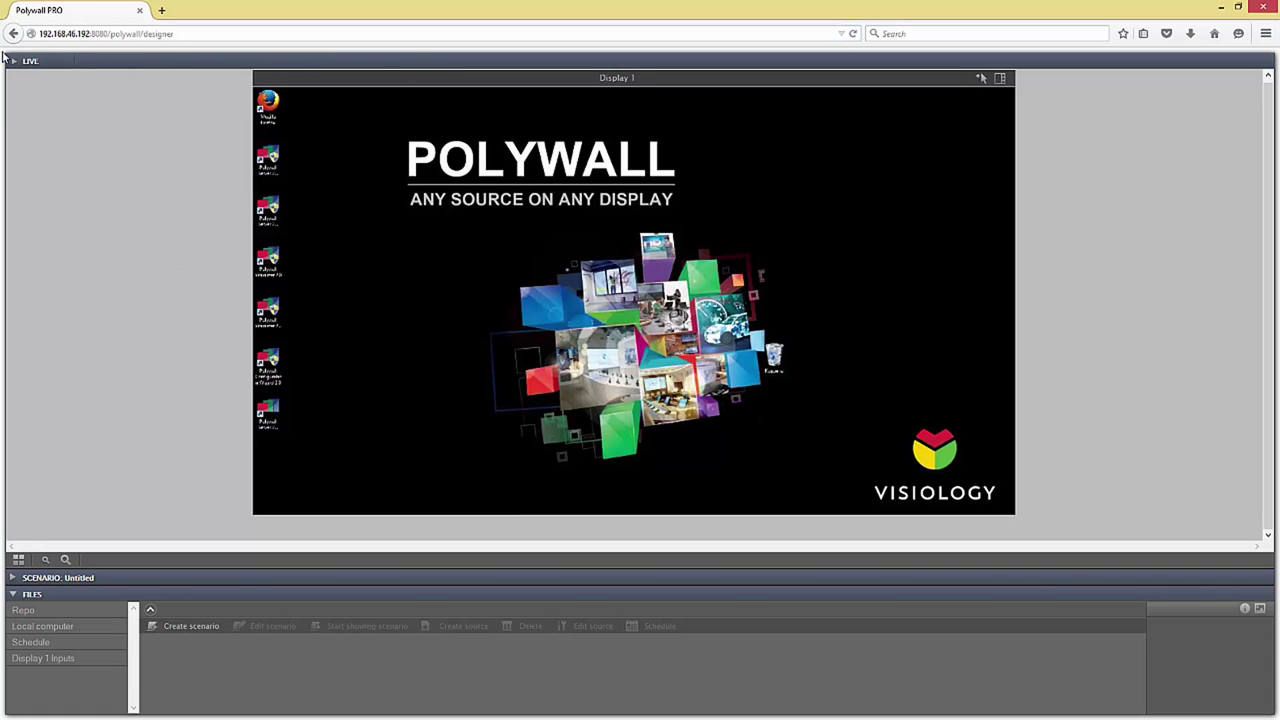
click(14, 579)
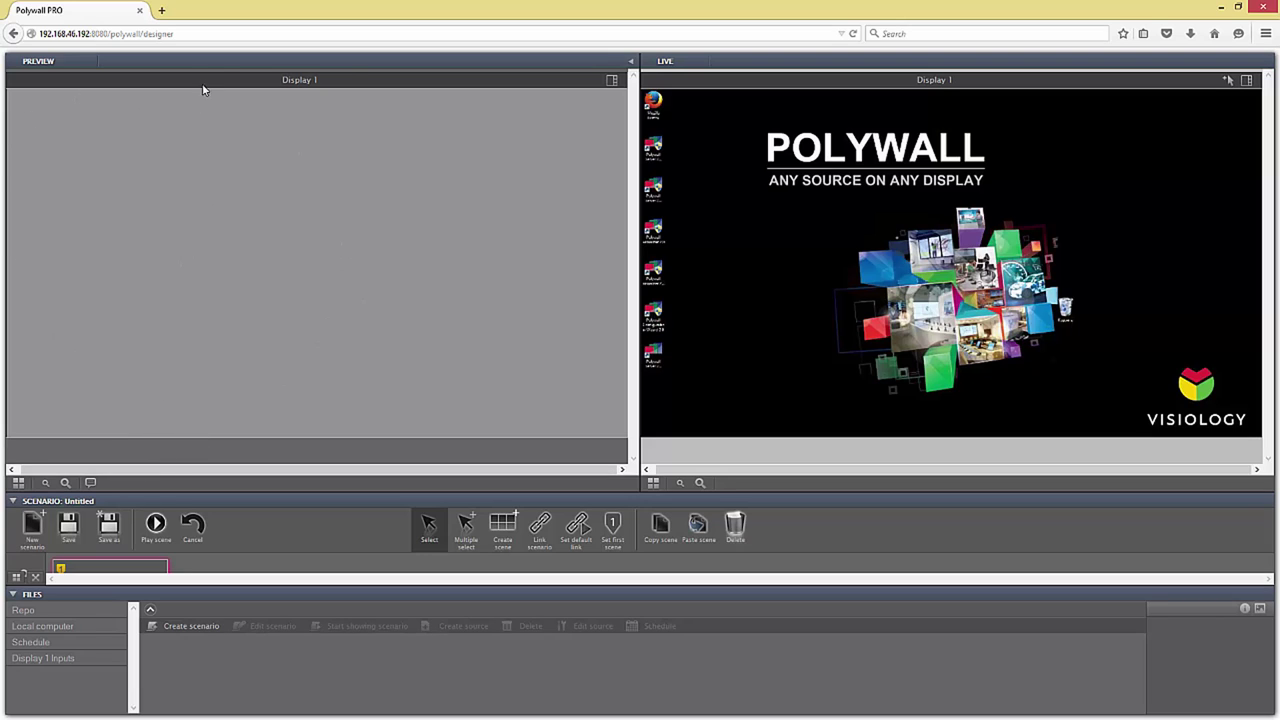
click(631, 63)
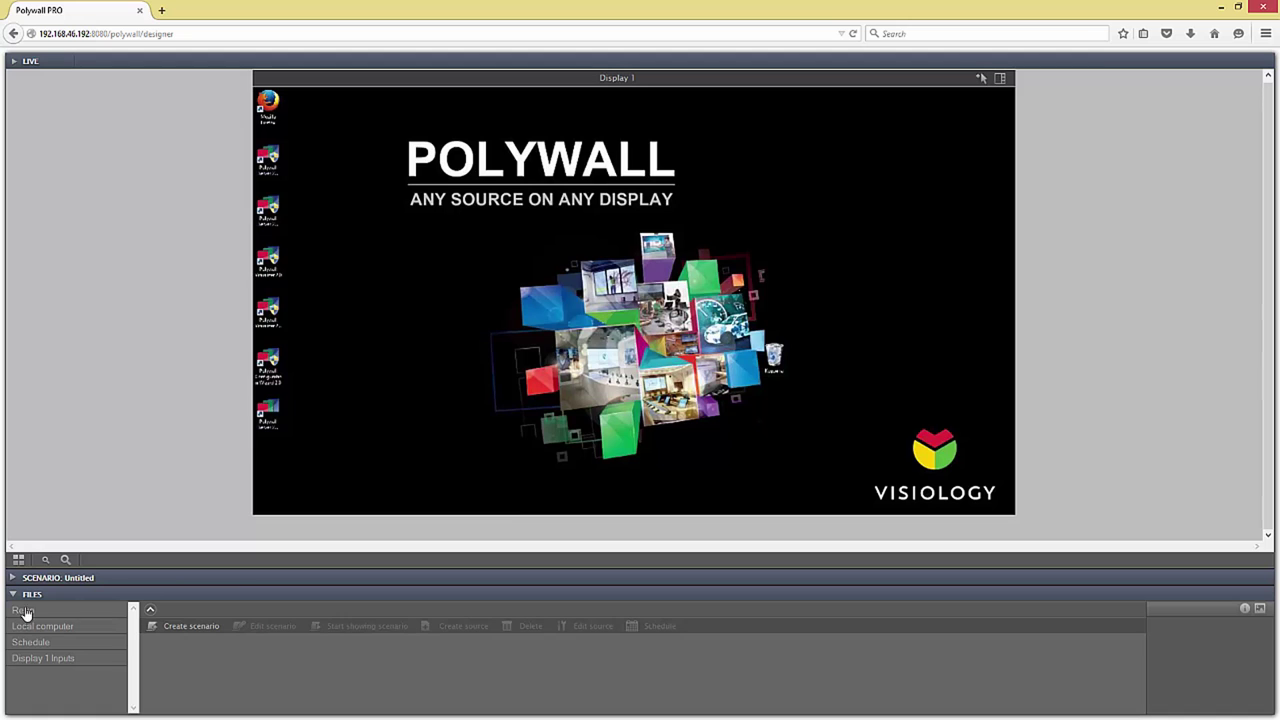
Step: Enlarge the files area and browse Repo, the scheduled test.zip, Display 1 Inputs and local drives
drag(136, 587, 138, 436)
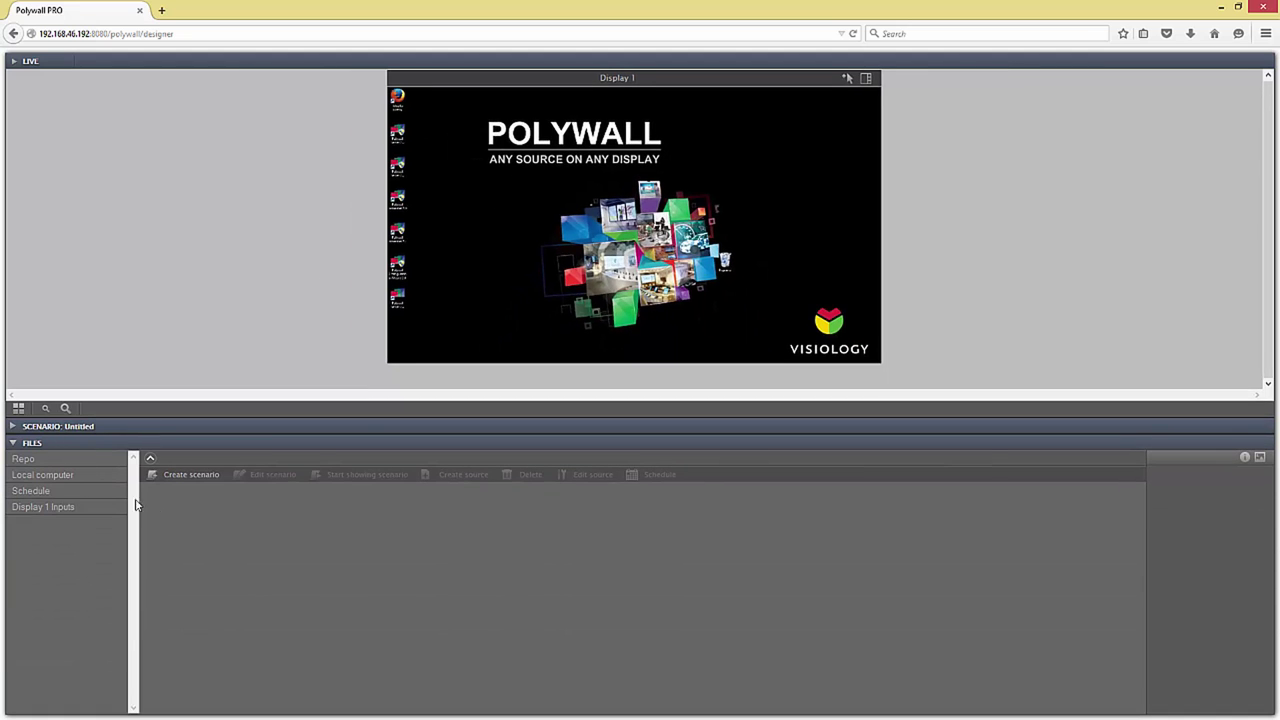
click(40, 458)
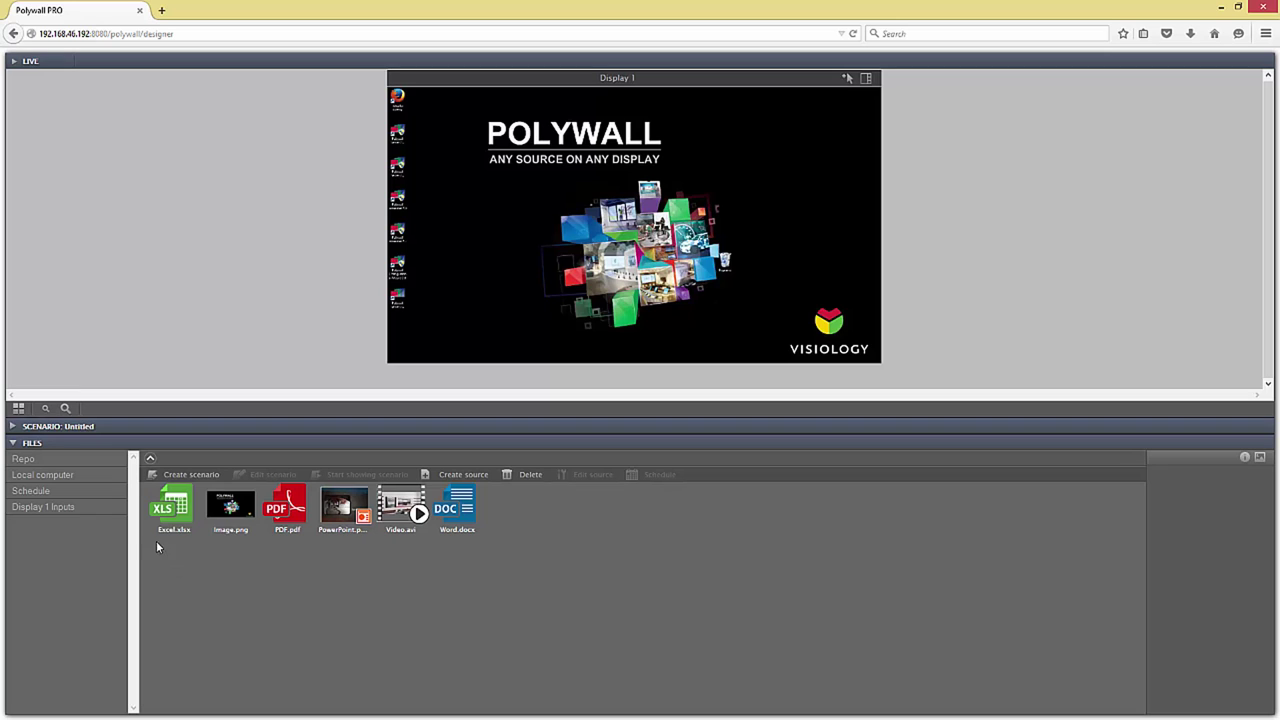
click(33, 491)
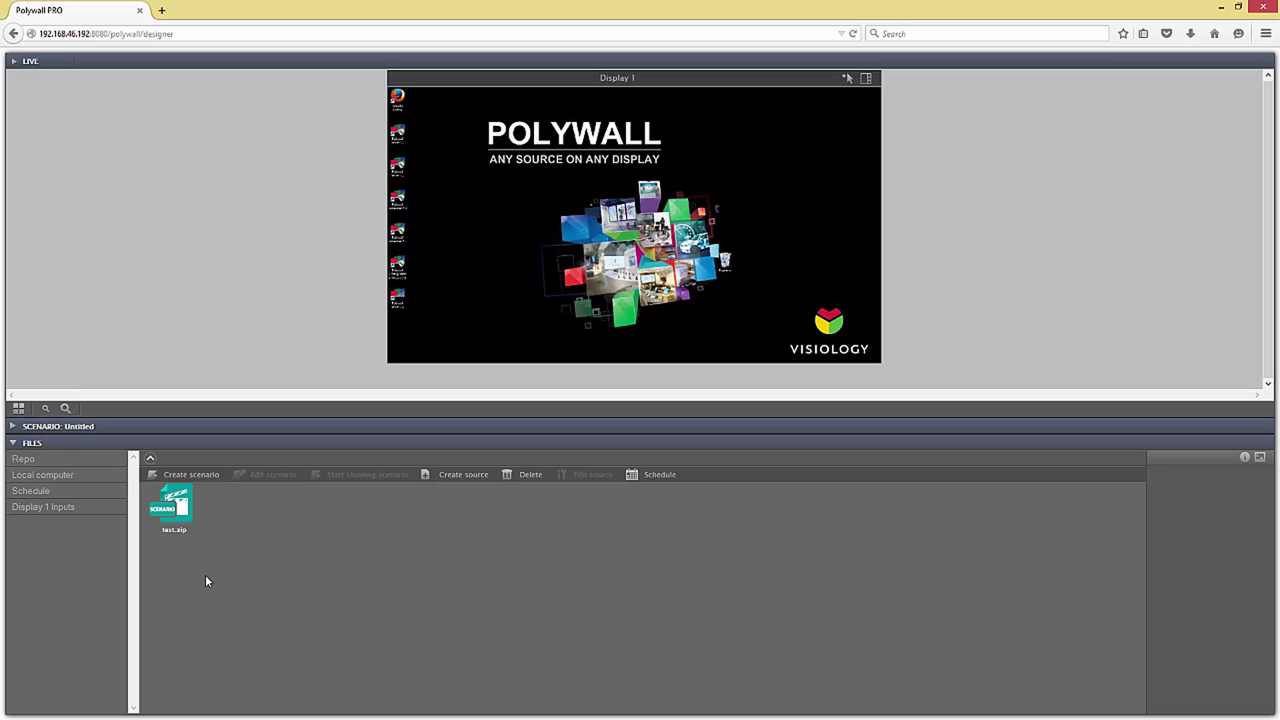
click(172, 524)
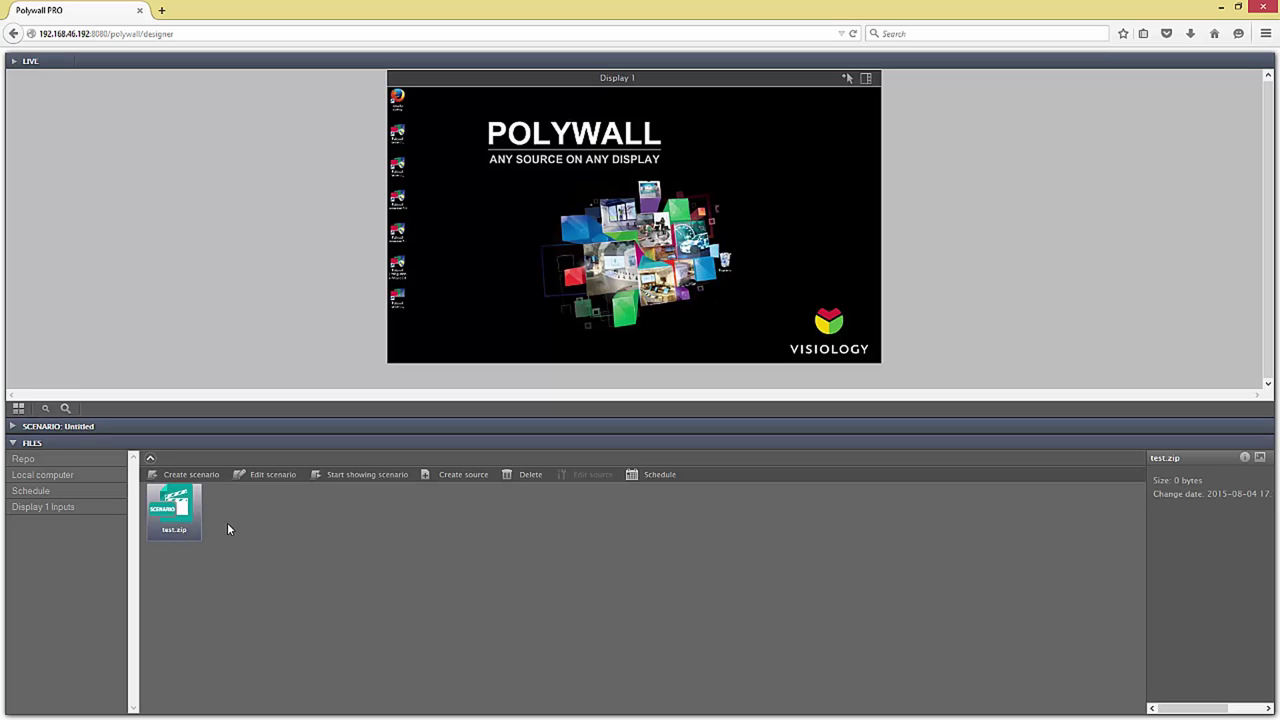
click(84, 509)
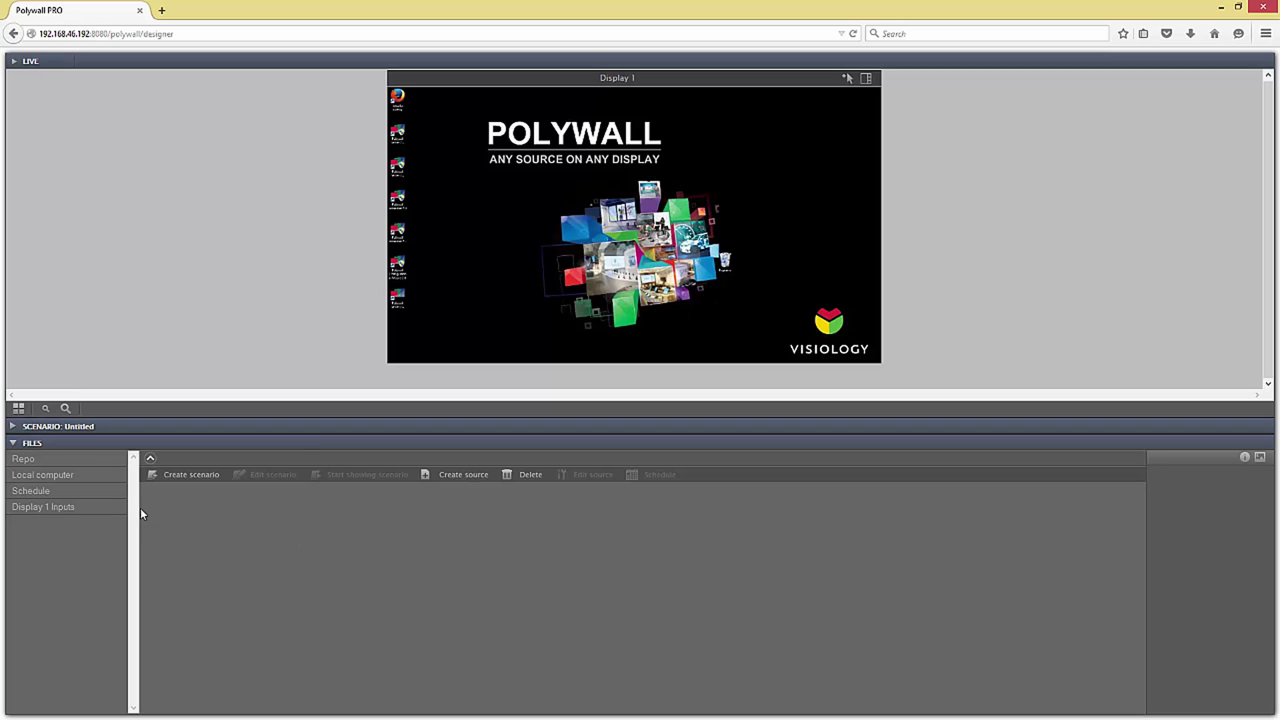
click(64, 477)
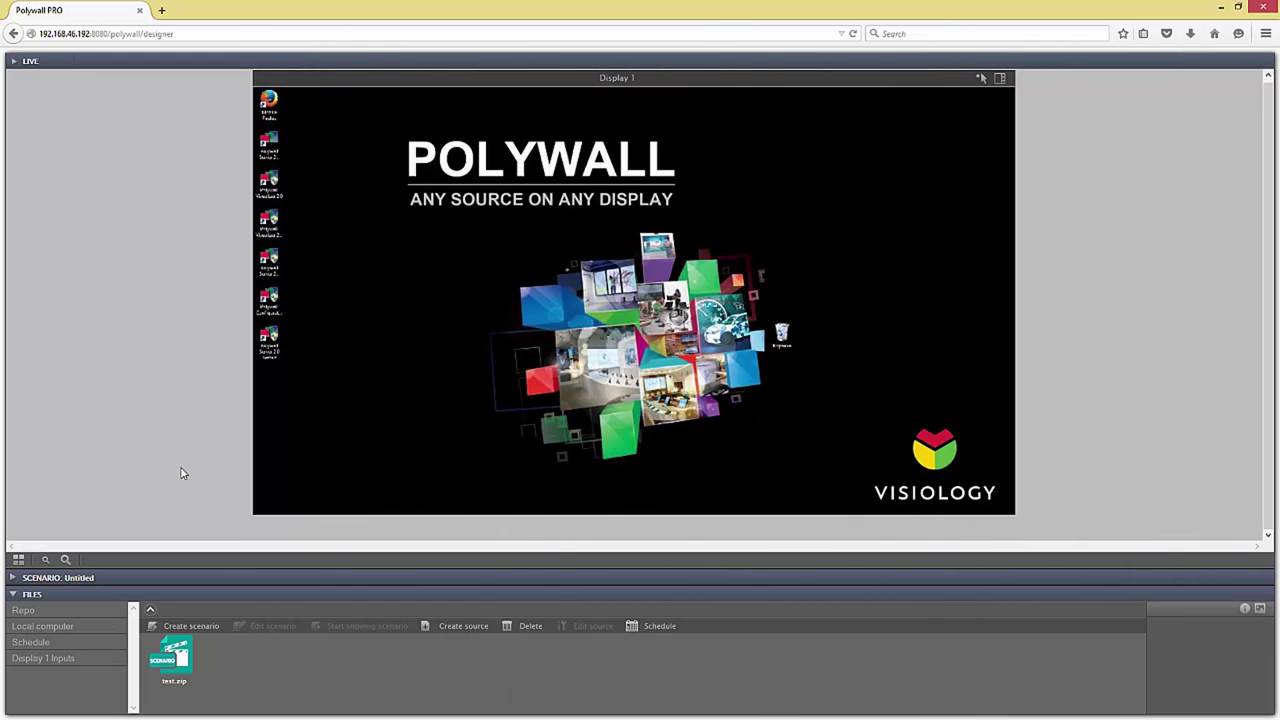
Step: From the repository files, place PDF.pdf on Display 1 and then delete it
click(28, 611)
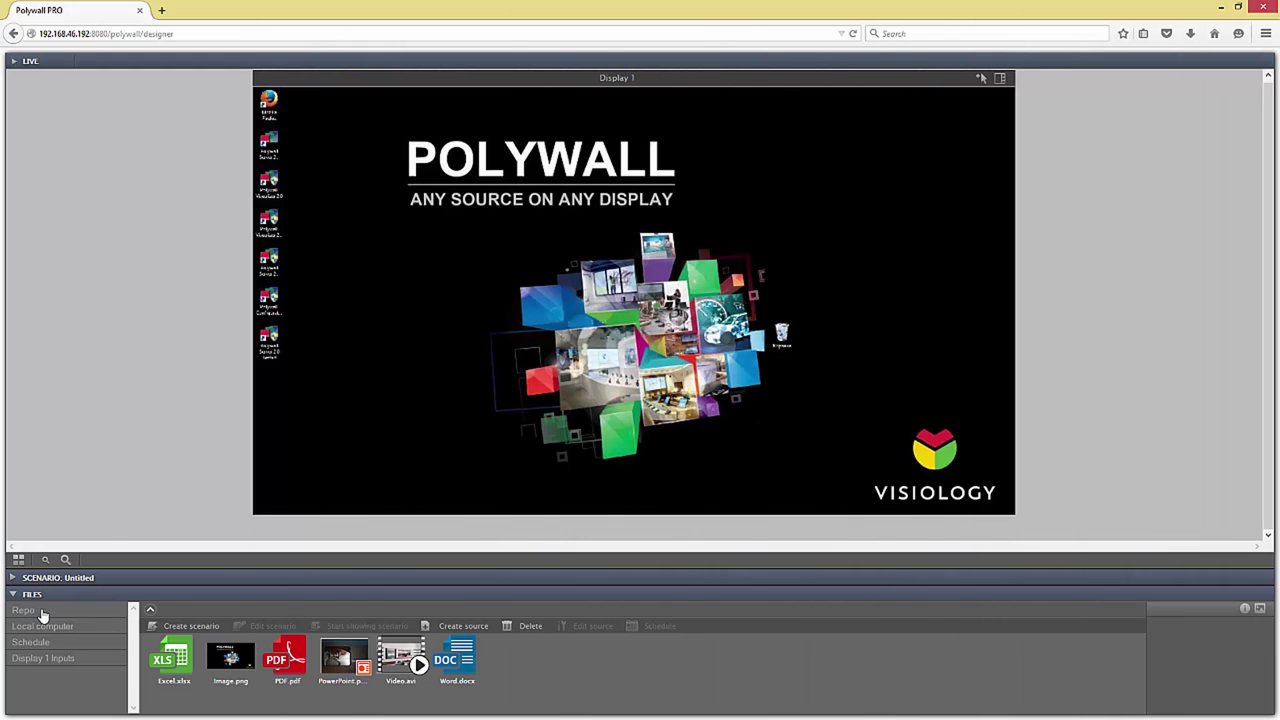
drag(285, 662, 391, 251)
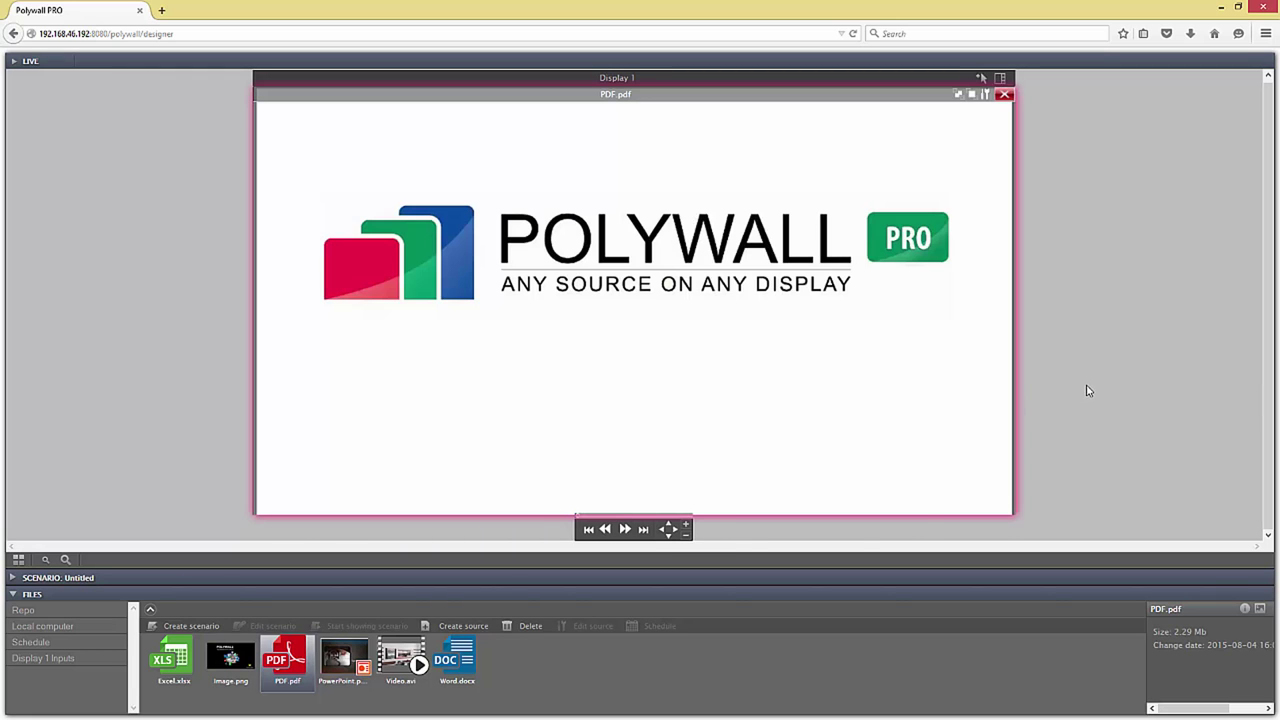
key(Delete)
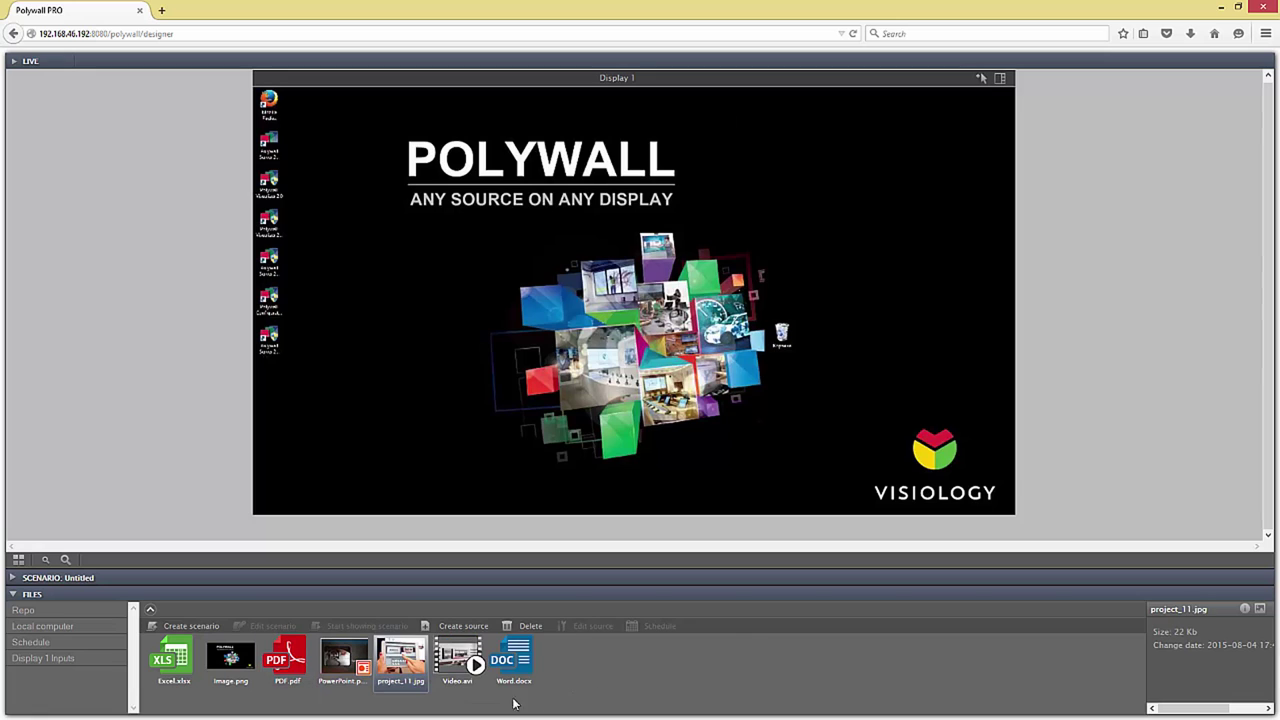
Step: Place project_11.jpg on Display 1 and try it in grid cells, spanning the left two columns
drag(408, 672, 632, 348)
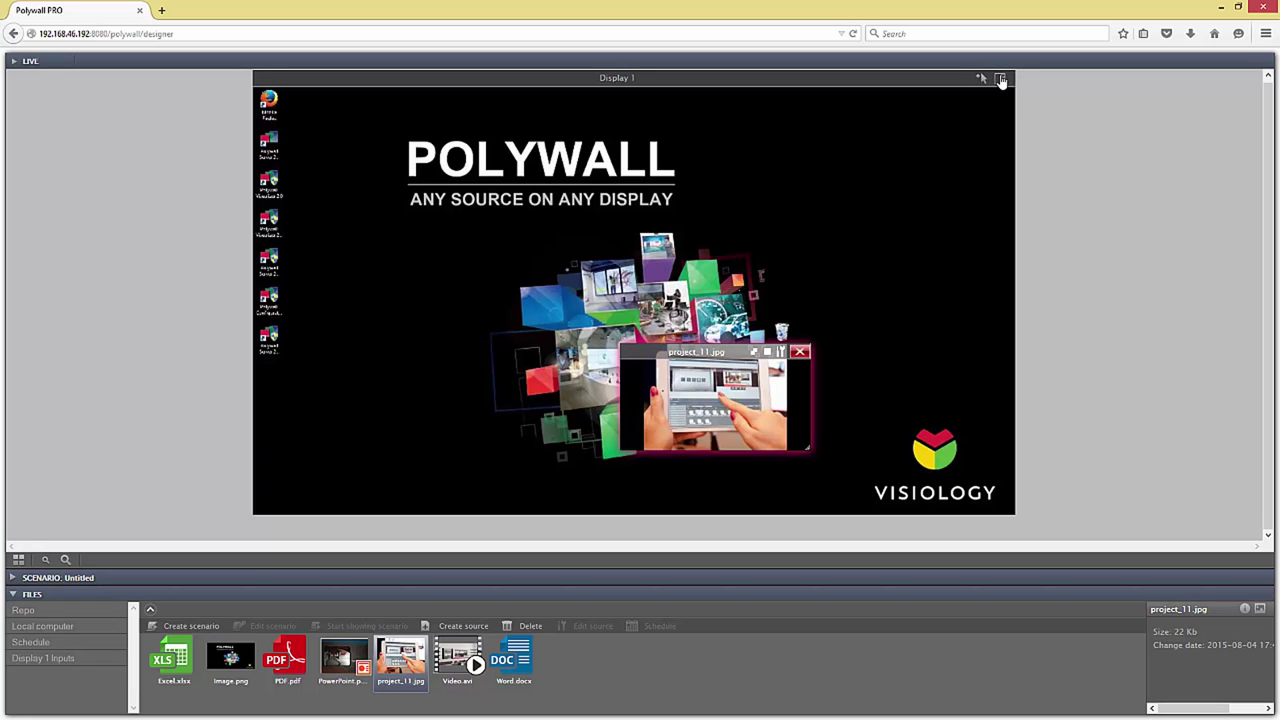
click(1001, 80)
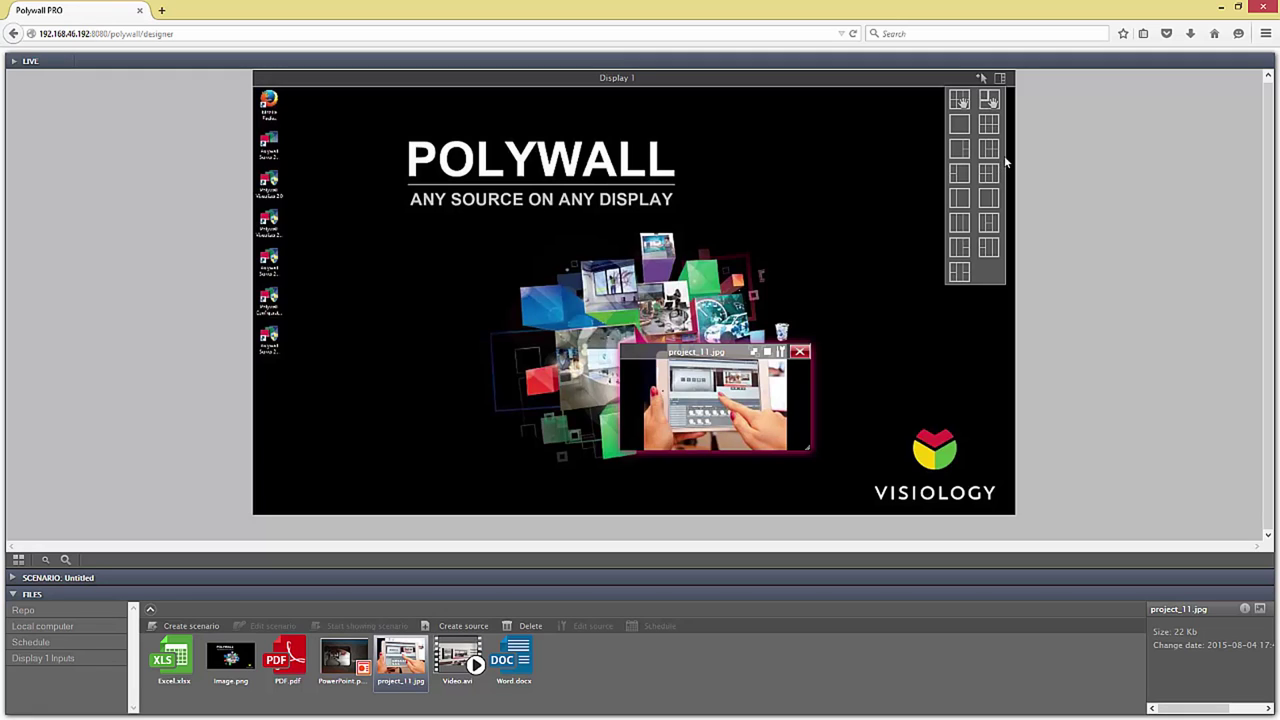
click(987, 140)
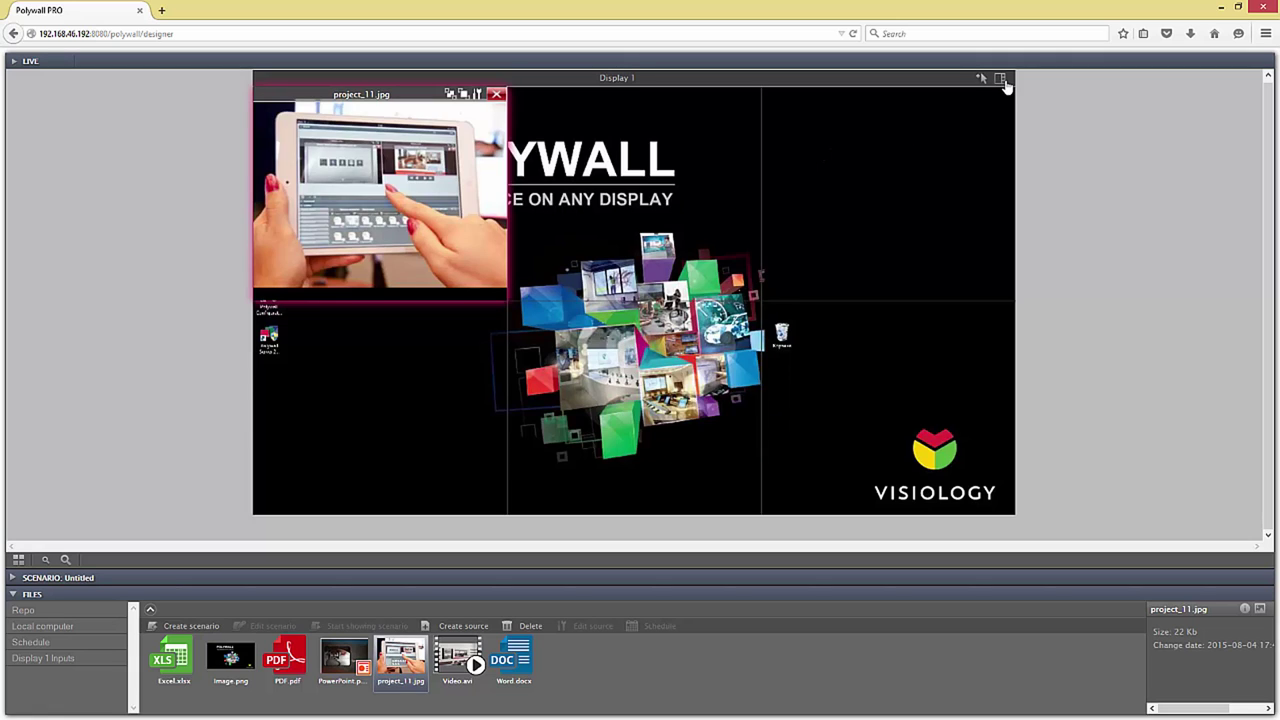
click(1003, 82)
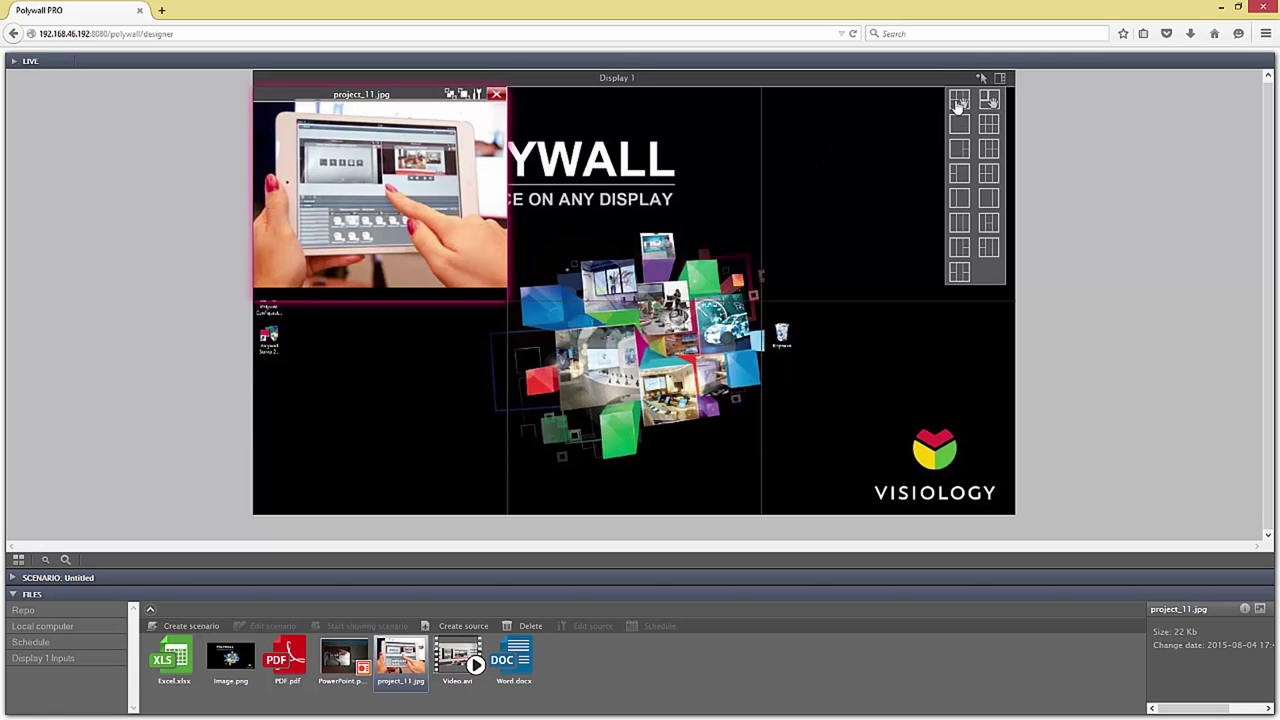
drag(500, 183, 760, 512)
click(1001, 79)
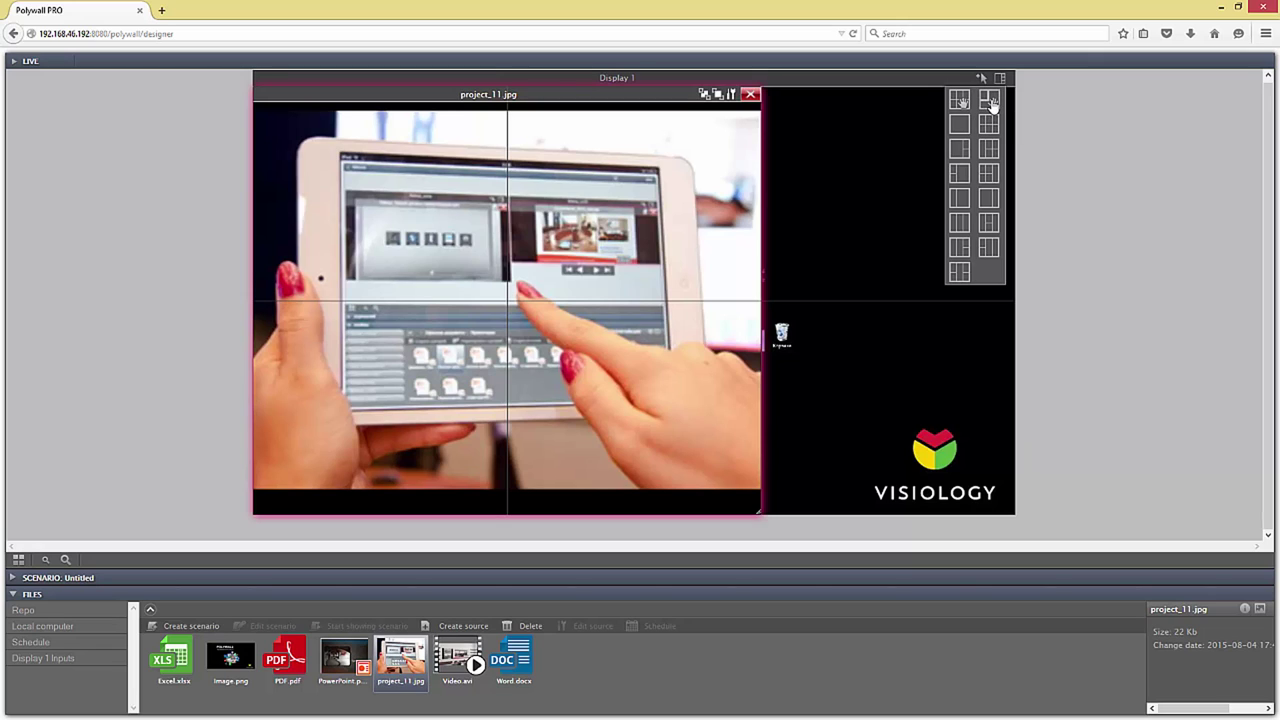
Step: Return to a free layout, shrink and centre project_11.jpg, then remove it
click(992, 104)
drag(762, 514, 654, 366)
drag(494, 334, 844, 269)
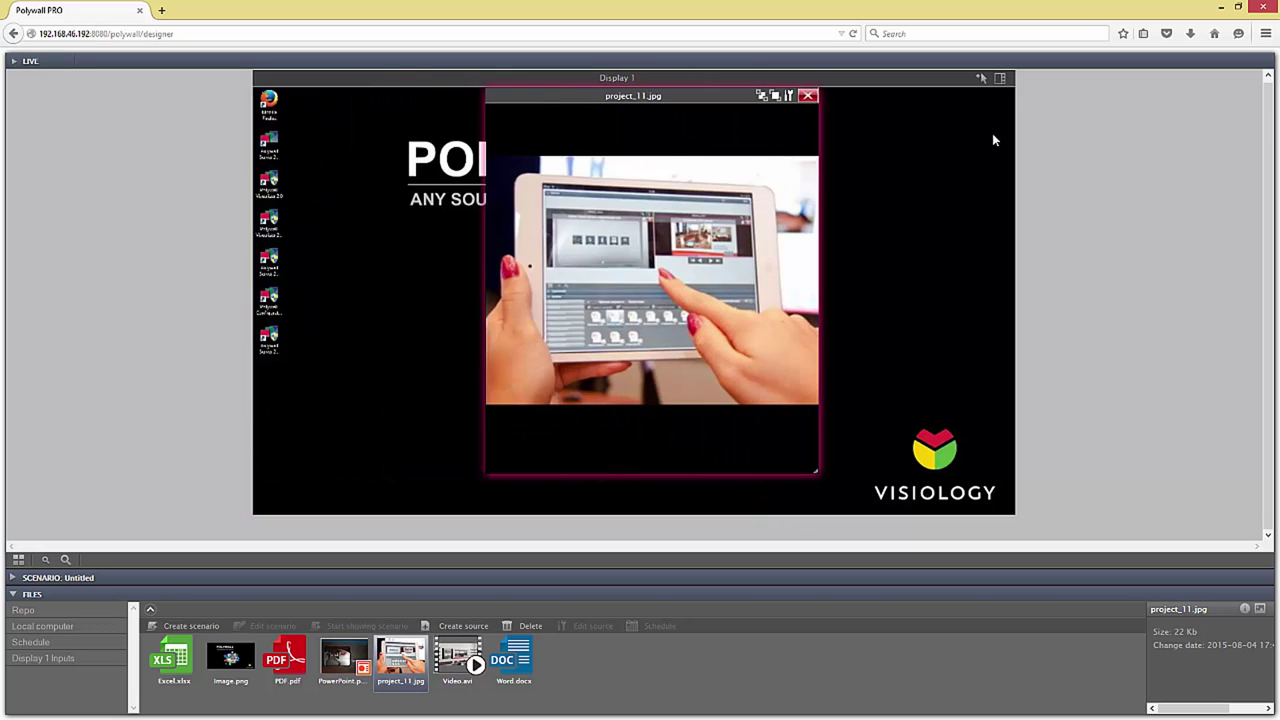
key(Delete)
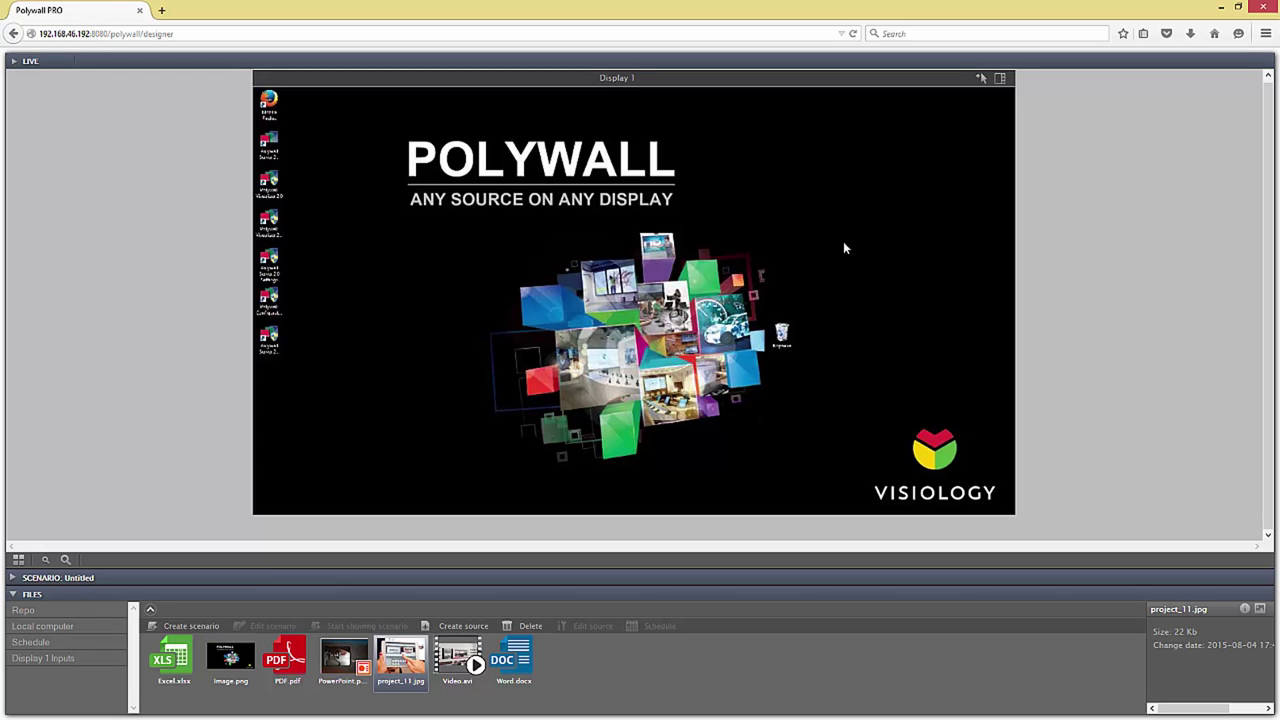
click(982, 79)
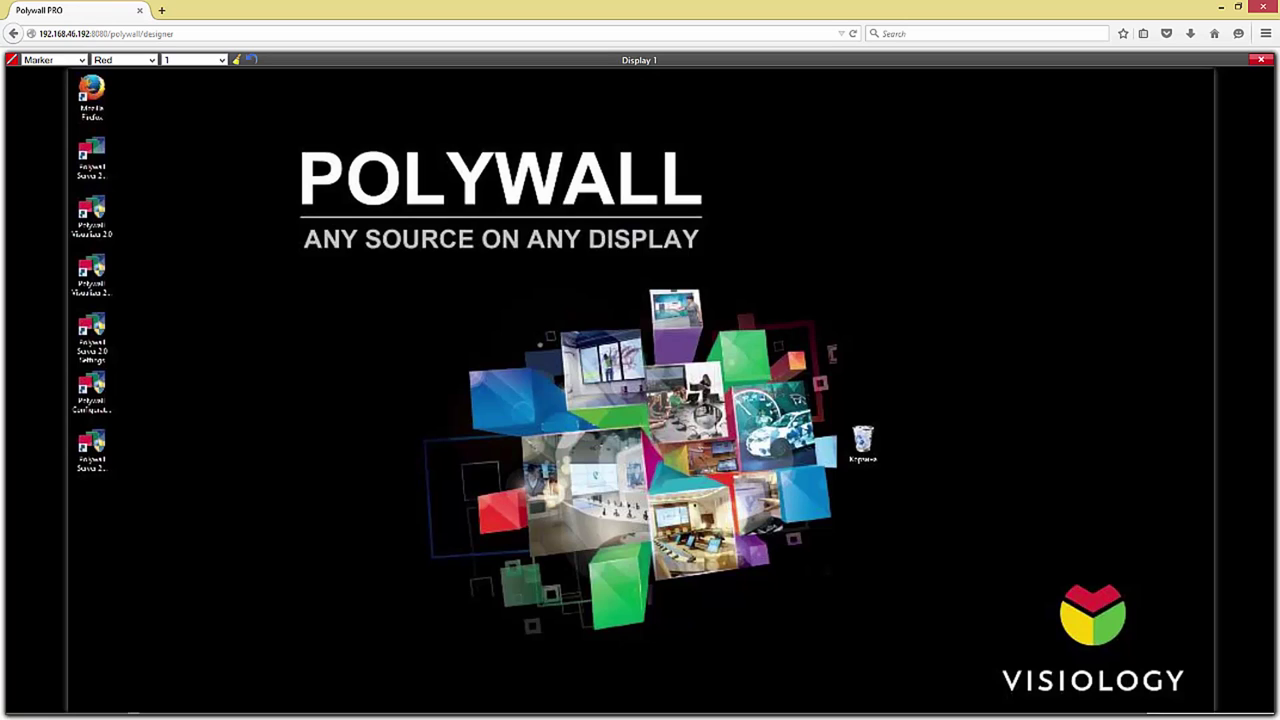
click(1261, 60)
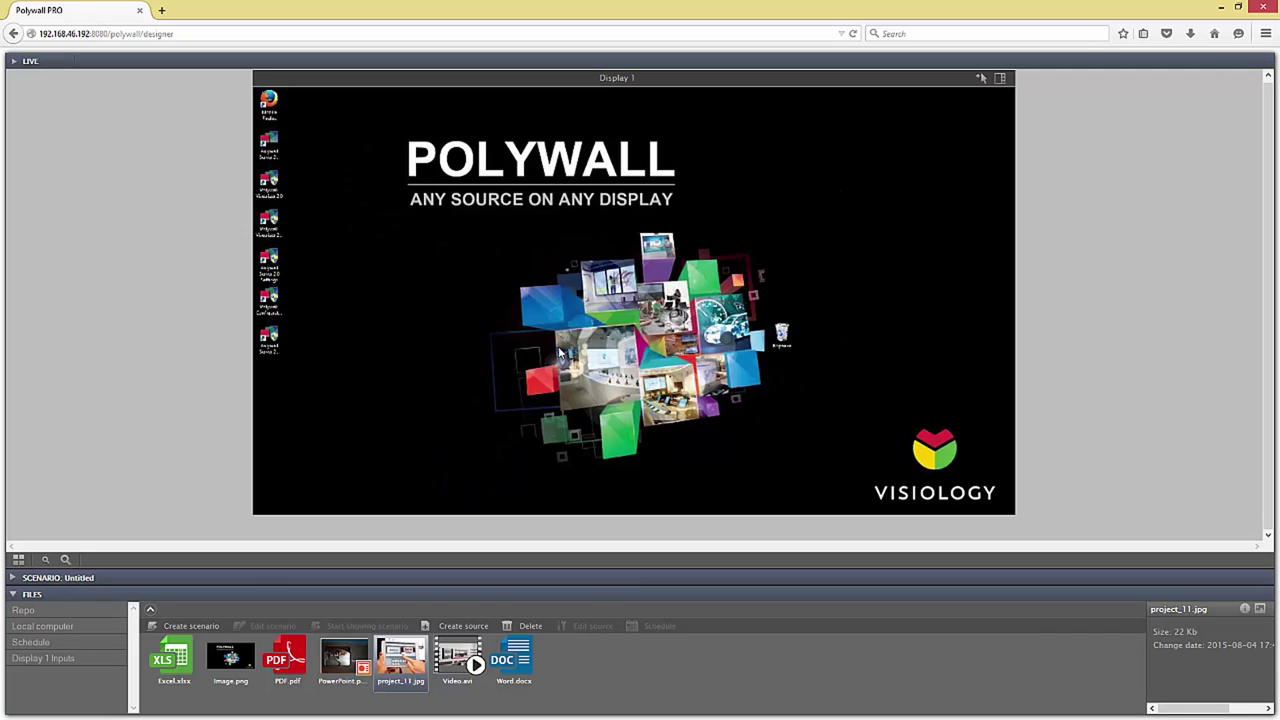
Step: Draw a red freehand curve on Display 1, then switch to the eraser, clear and undo
click(981, 78)
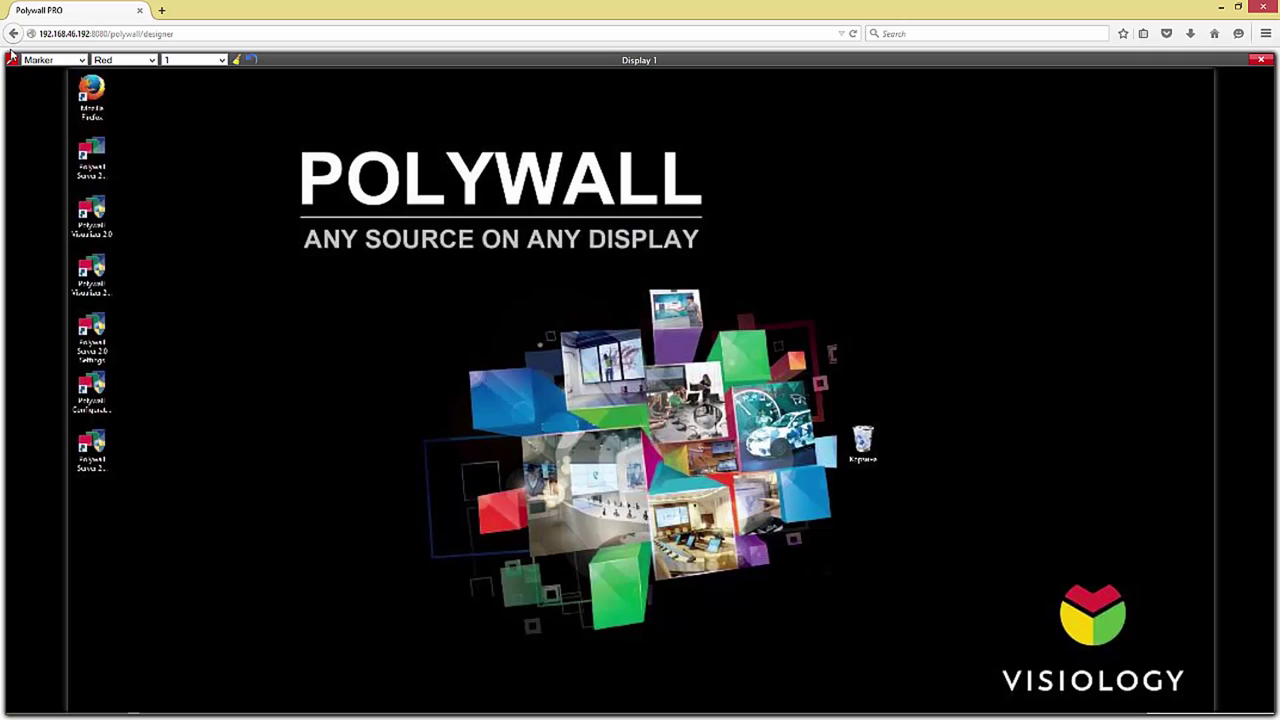
mouse_move(246, 284)
mouse_down()
mouse_move(324, 258)
mouse_move(482, 298)
mouse_move(326, 392)
mouse_move(581, 491)
mouse_move(615, 565)
mouse_move(188, 472)
mouse_move(180, 588)
mouse_up()
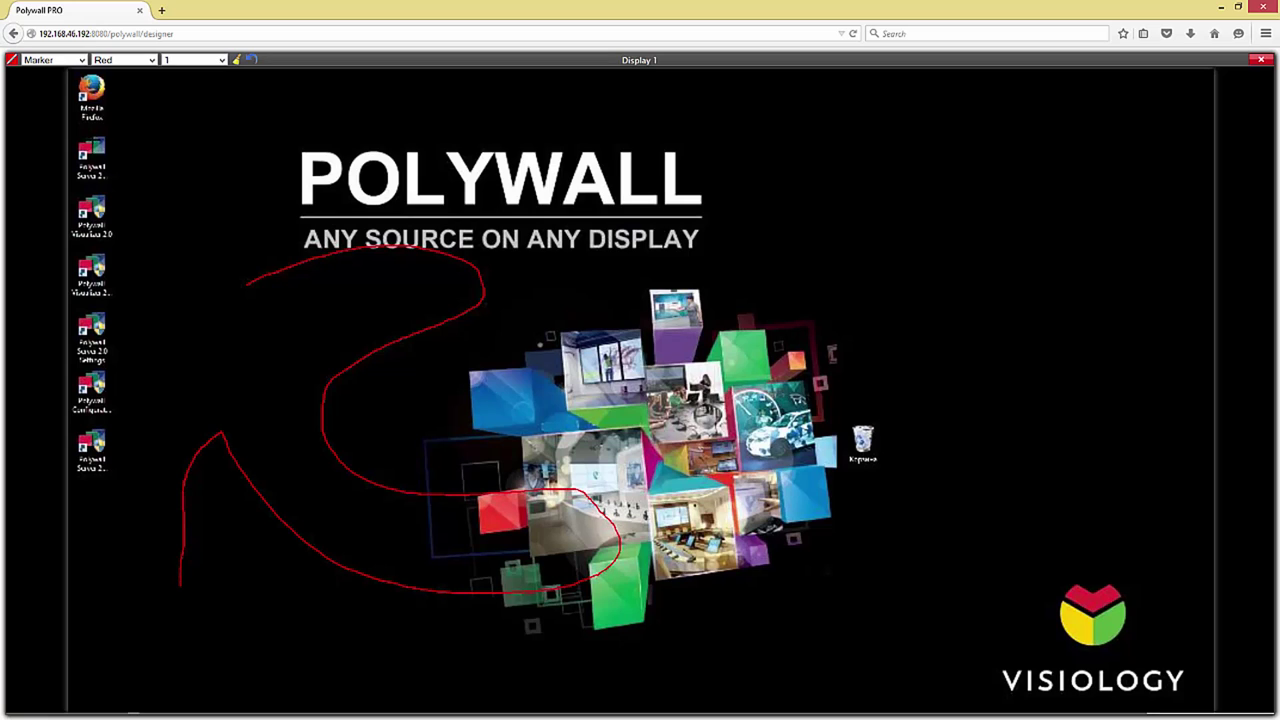
click(82, 60)
click(40, 80)
click(222, 60)
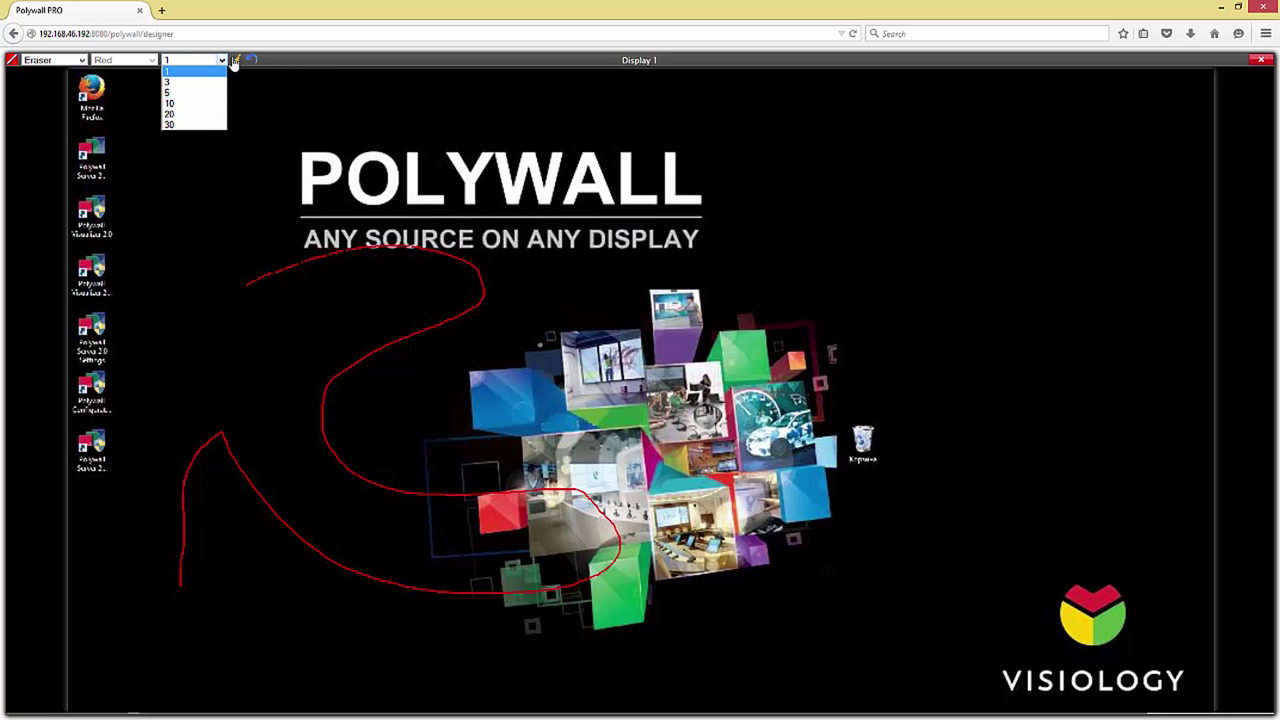
click(234, 61)
click(256, 61)
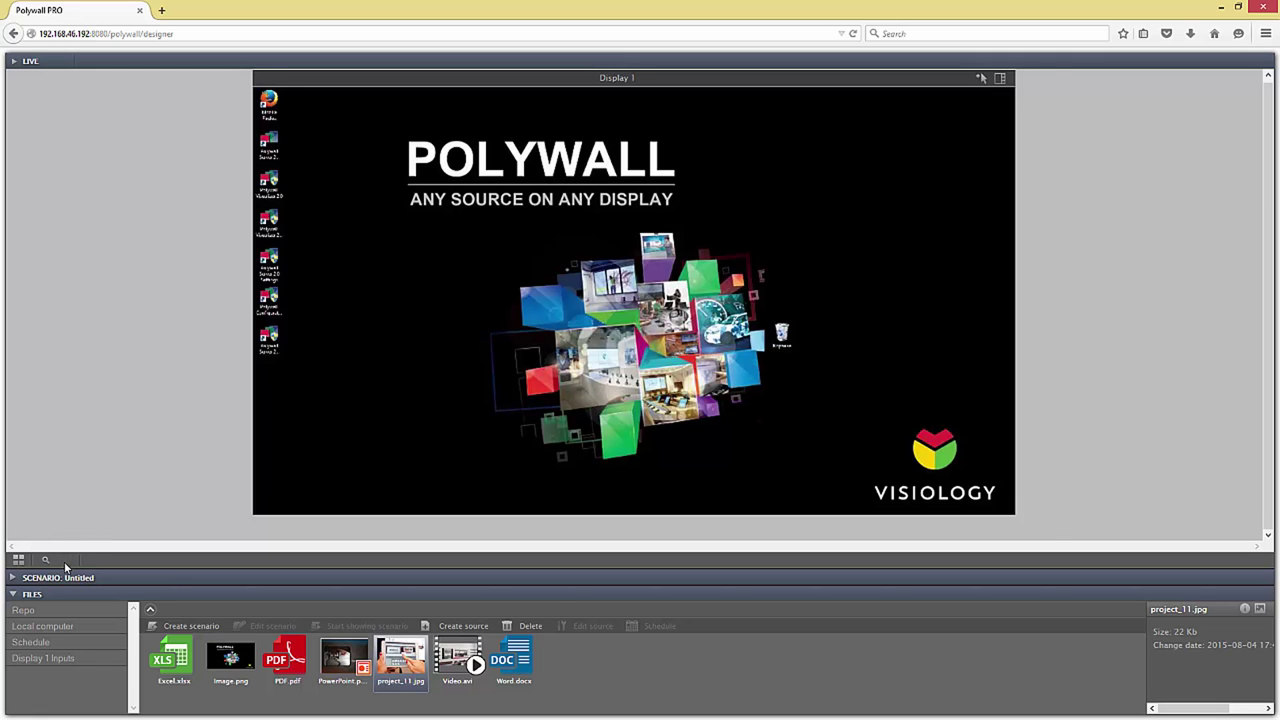
click(65, 560)
click(65, 560)
click(65, 560)
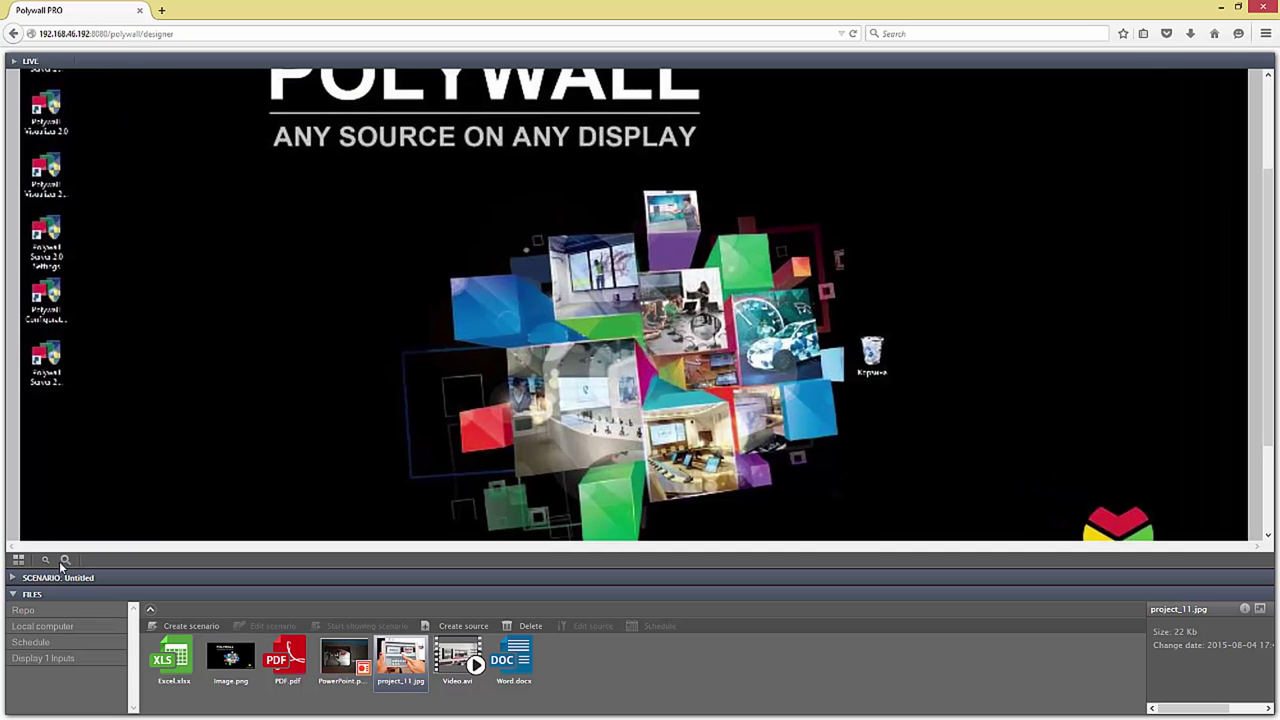
click(45, 560)
click(45, 560)
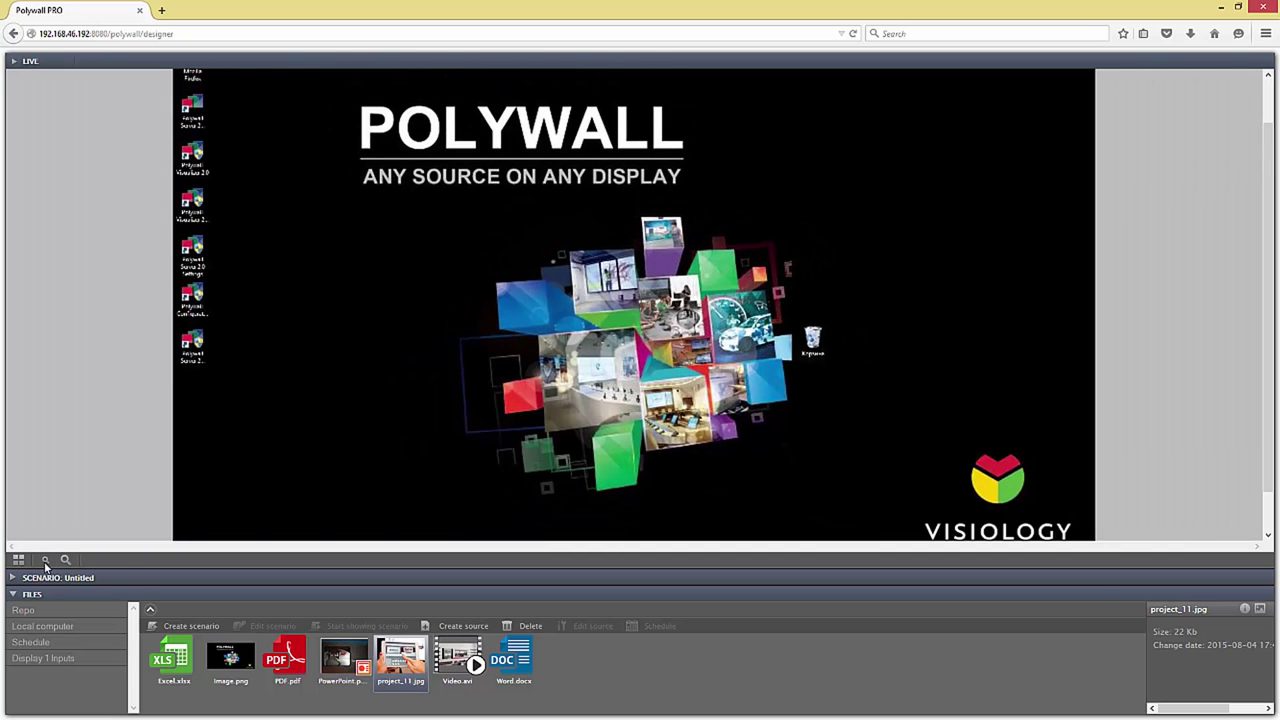
click(45, 560)
click(45, 560)
click(45, 560)
click(45, 560)
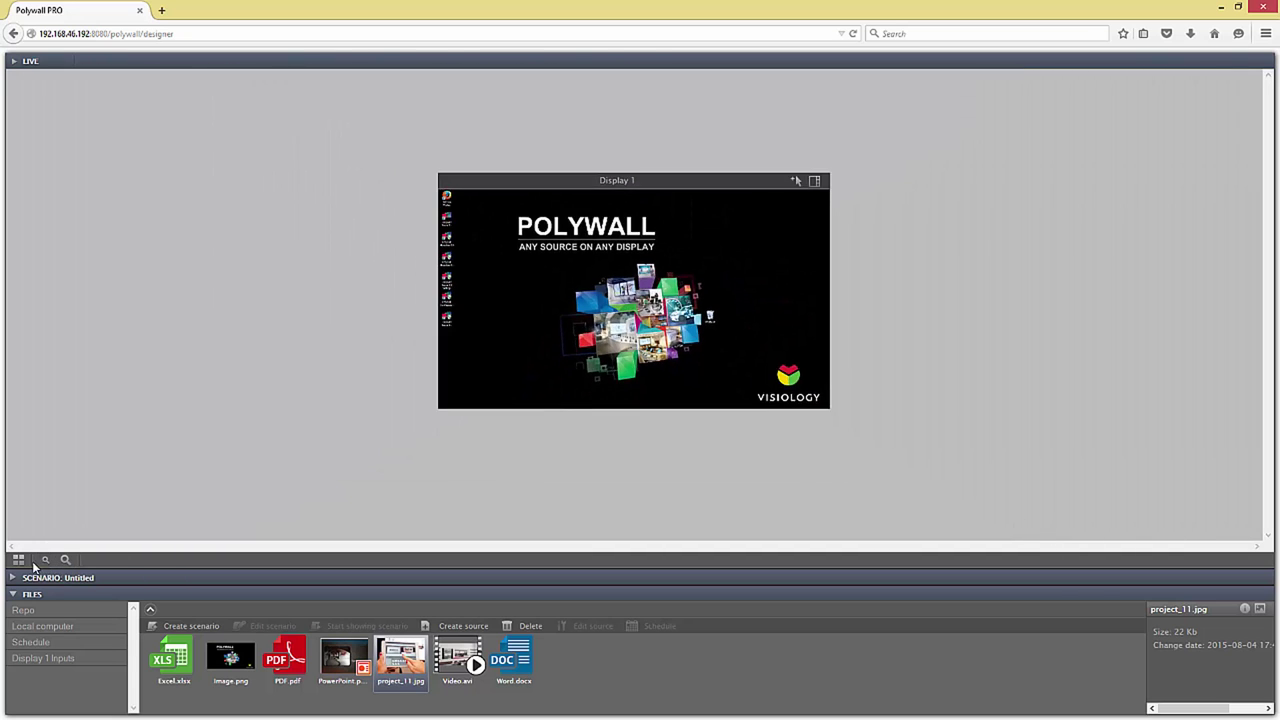
click(18, 561)
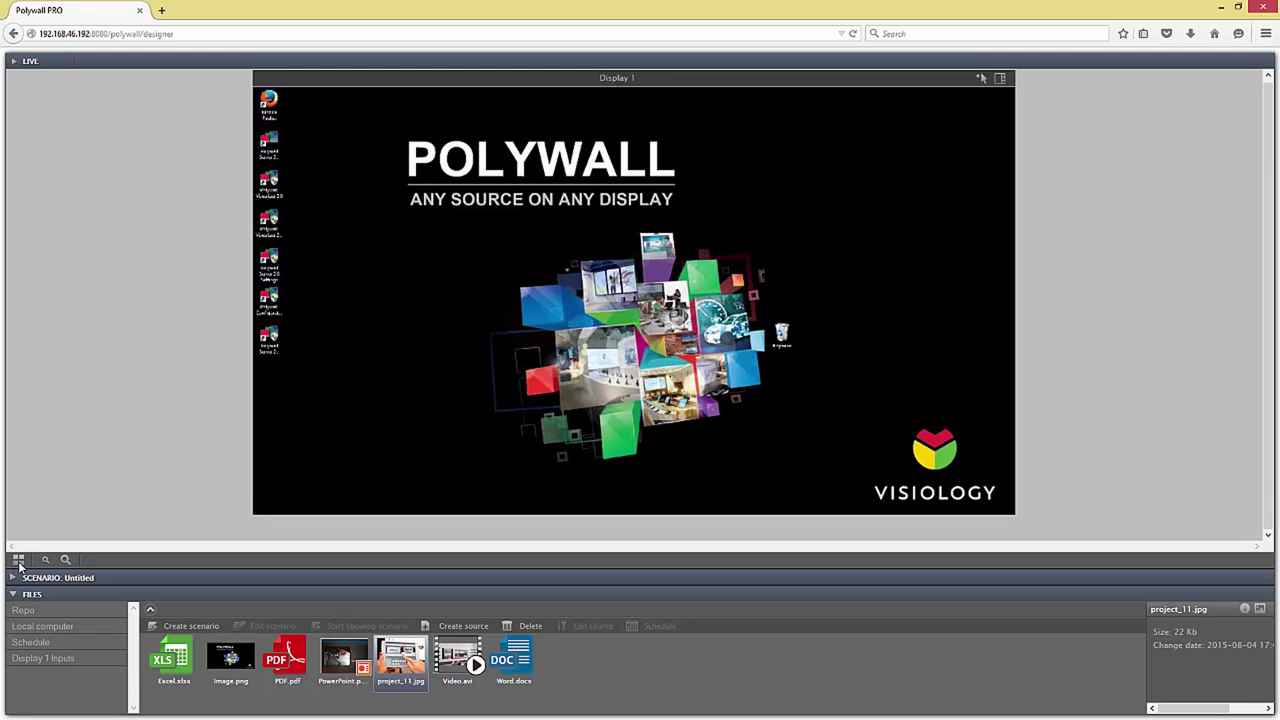
Step: Use the 3×2 layout holding project_11.jpg, Video.avi, Word.docx, Excel.xlsx, the PowerPoint file and PDF.pdf
click(1000, 78)
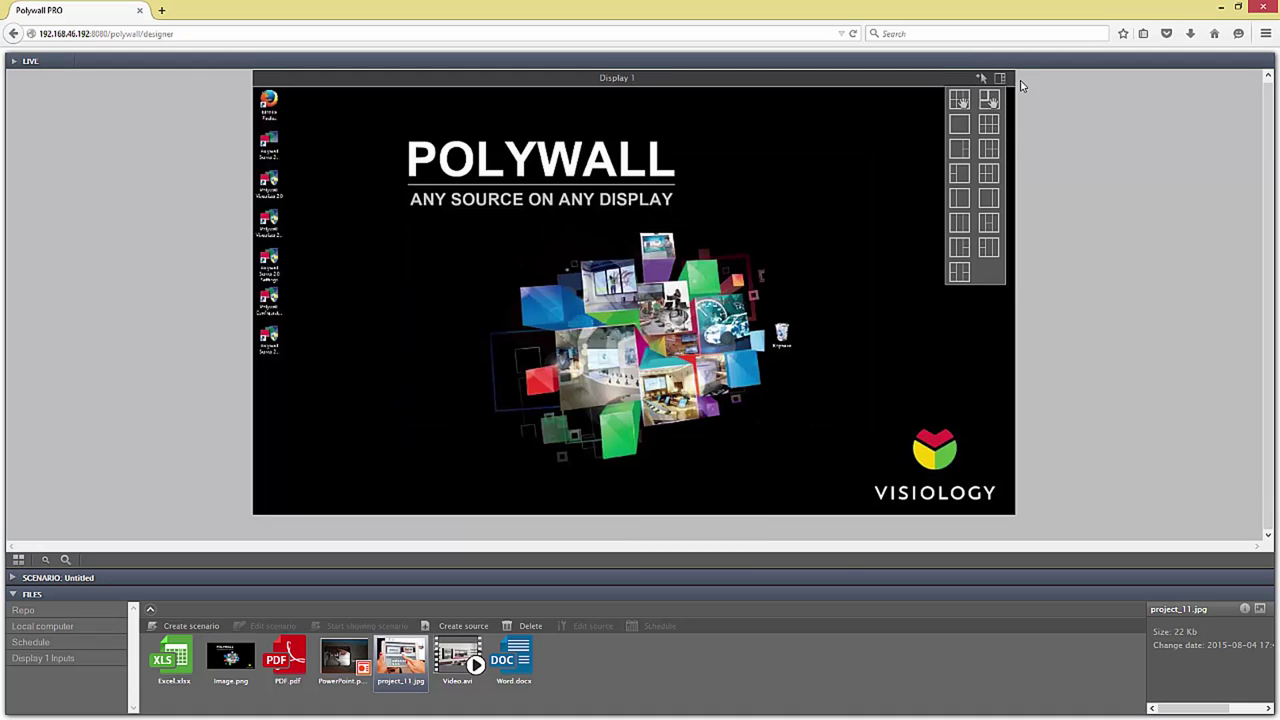
click(985, 130)
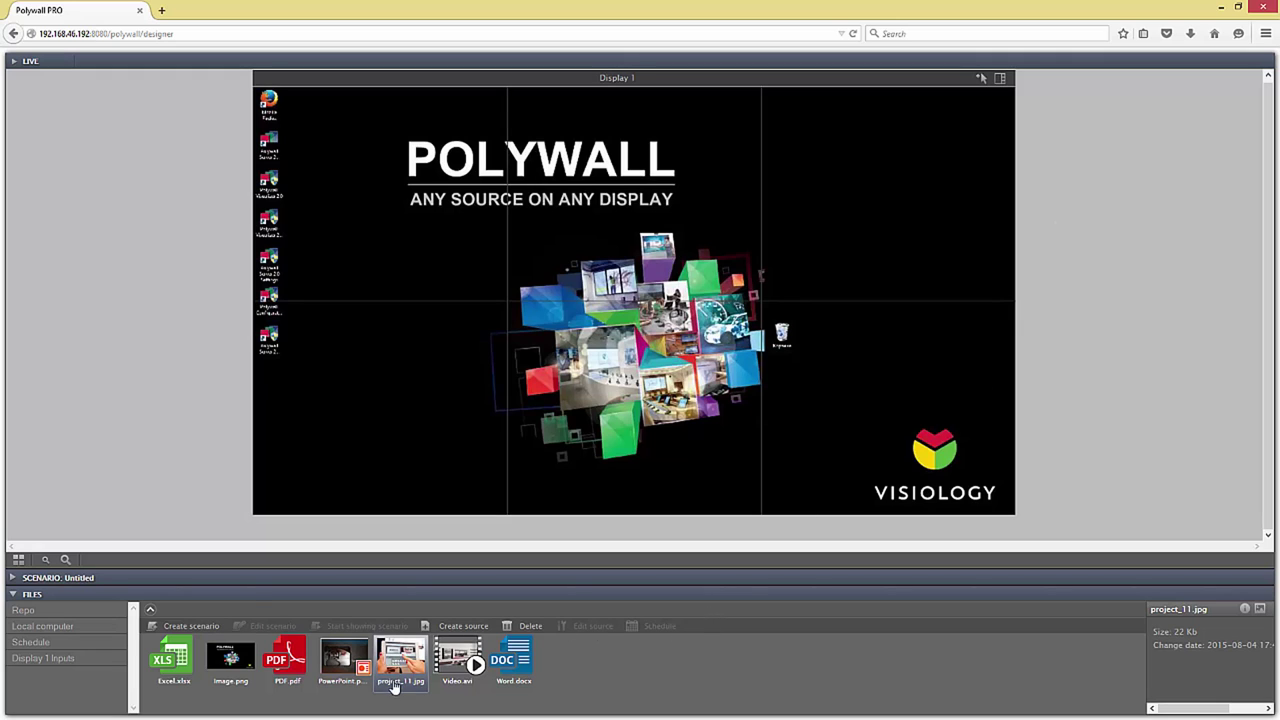
drag(392, 682, 476, 300)
drag(462, 658, 685, 228)
drag(513, 658, 872, 262)
drag(172, 679, 400, 410)
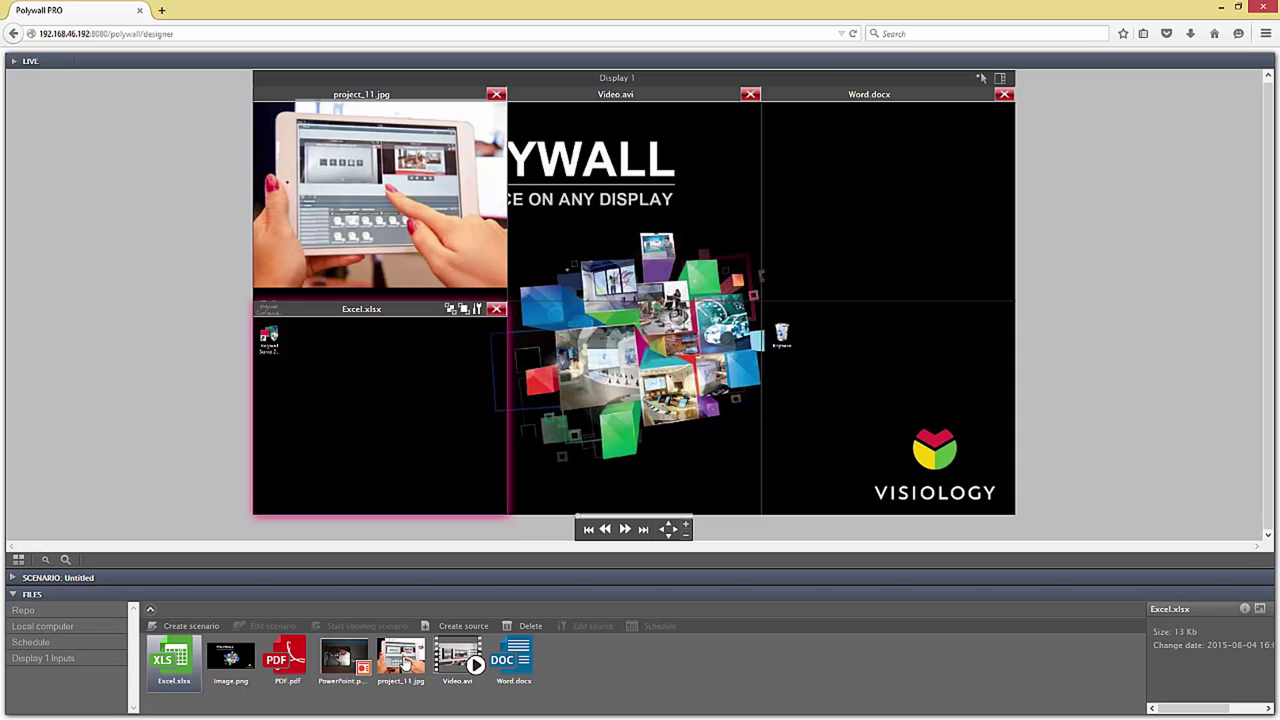
click(342, 660)
drag(538, 486, 538, 486)
drag(287, 660, 915, 416)
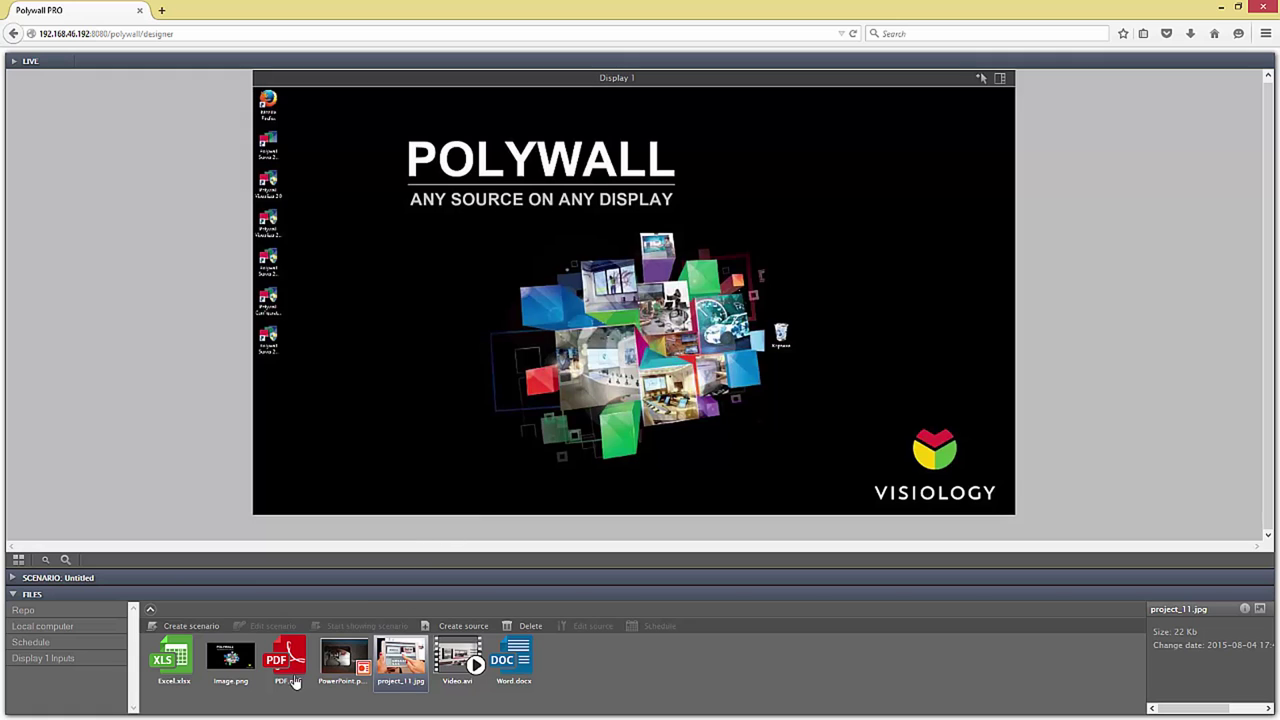
Step: Put PDF.pdf on Display 1, make it fill the display, and check its properties
drag(294, 682, 620, 285)
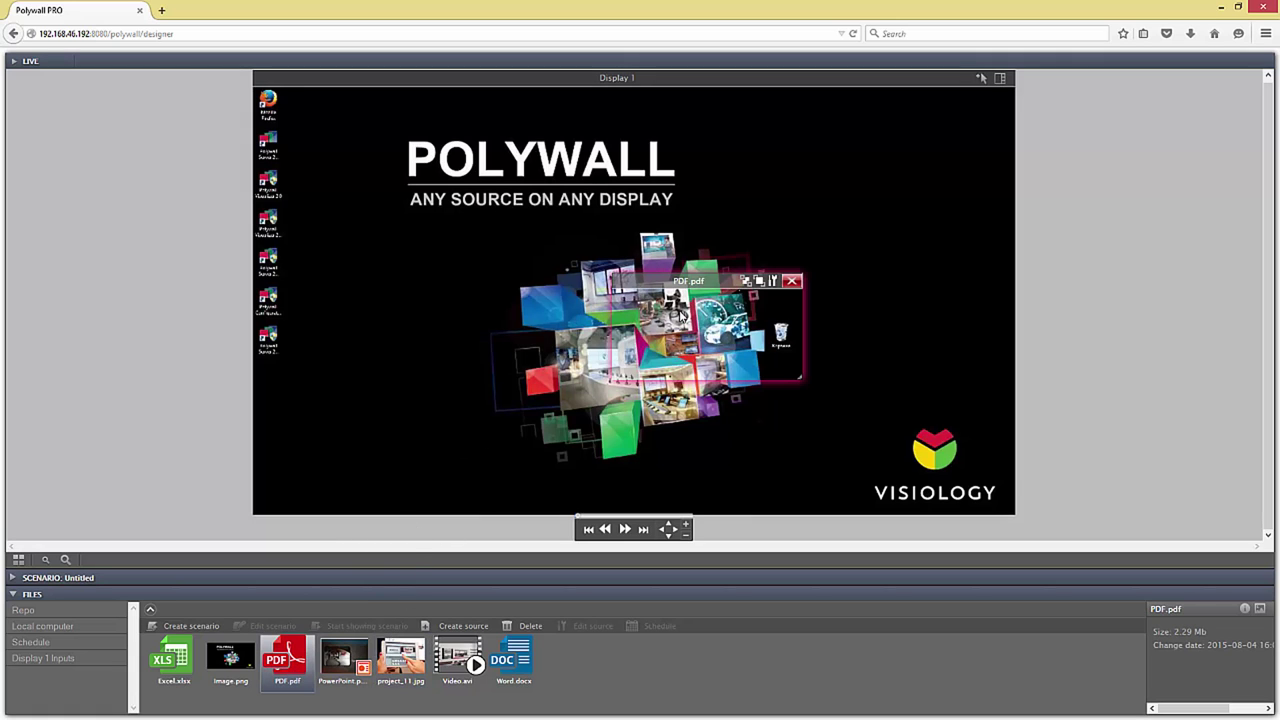
drag(718, 286, 610, 192)
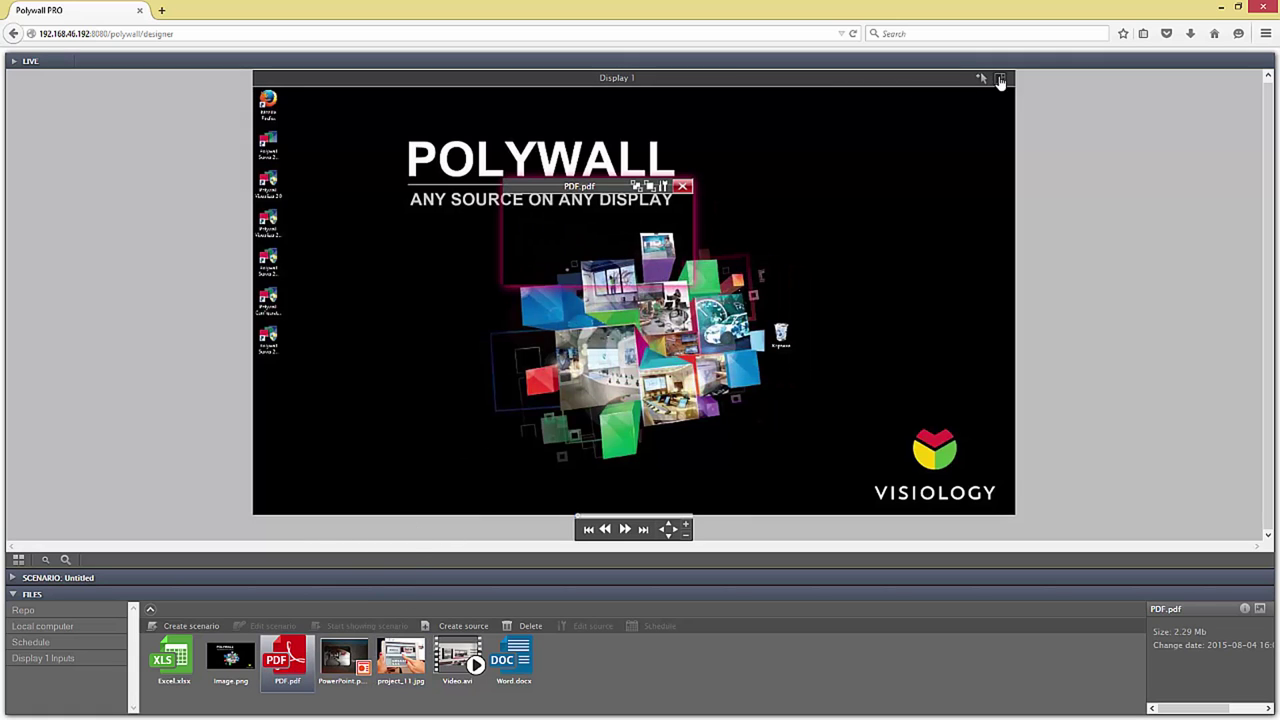
click(1000, 82)
click(952, 134)
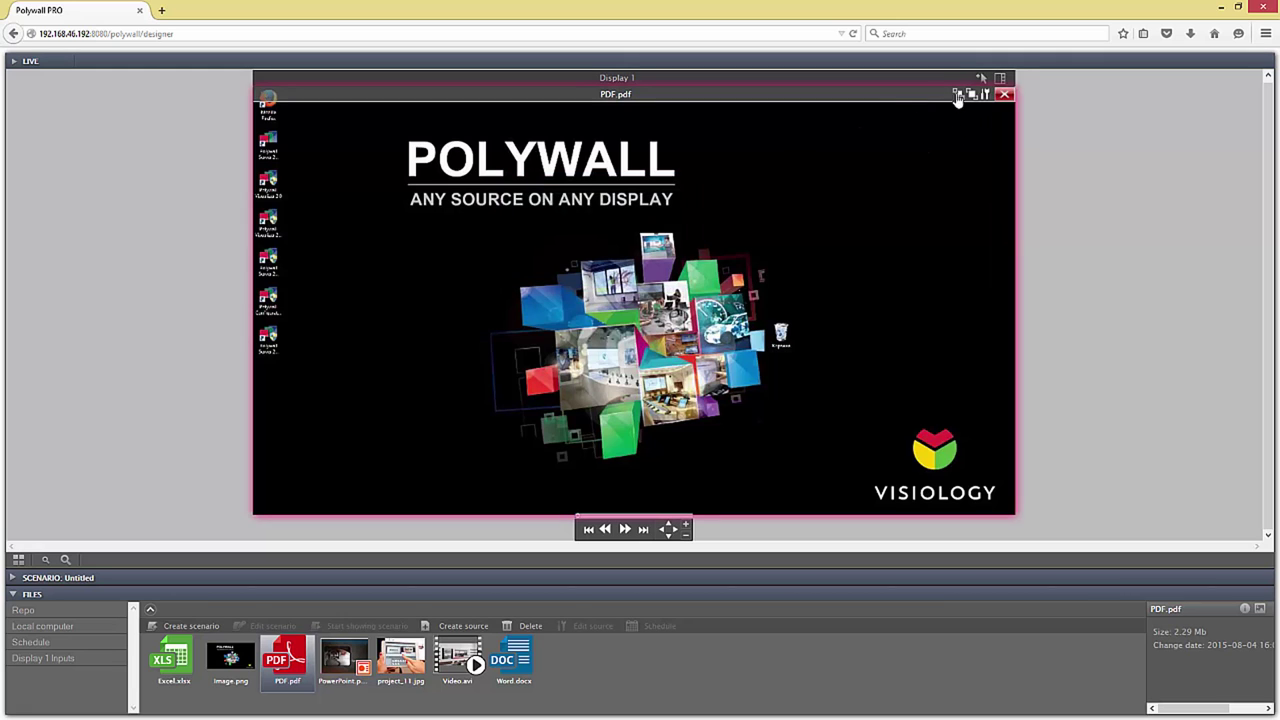
click(986, 95)
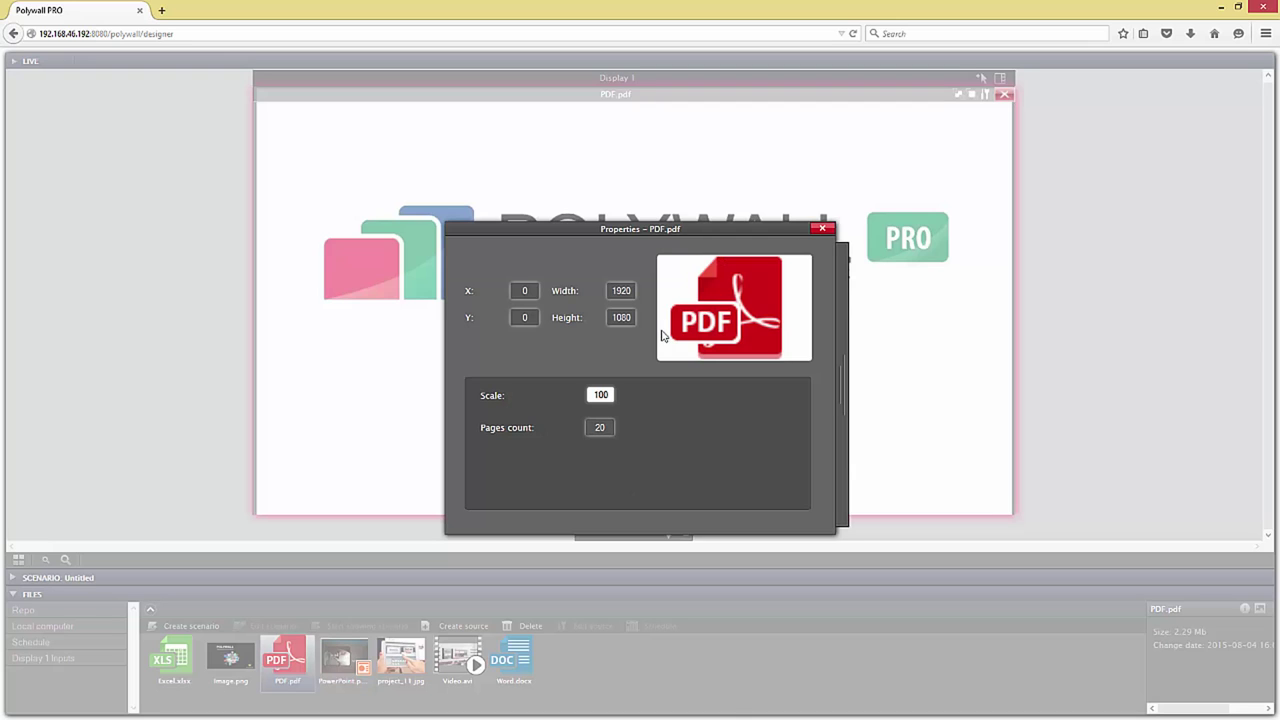
click(822, 231)
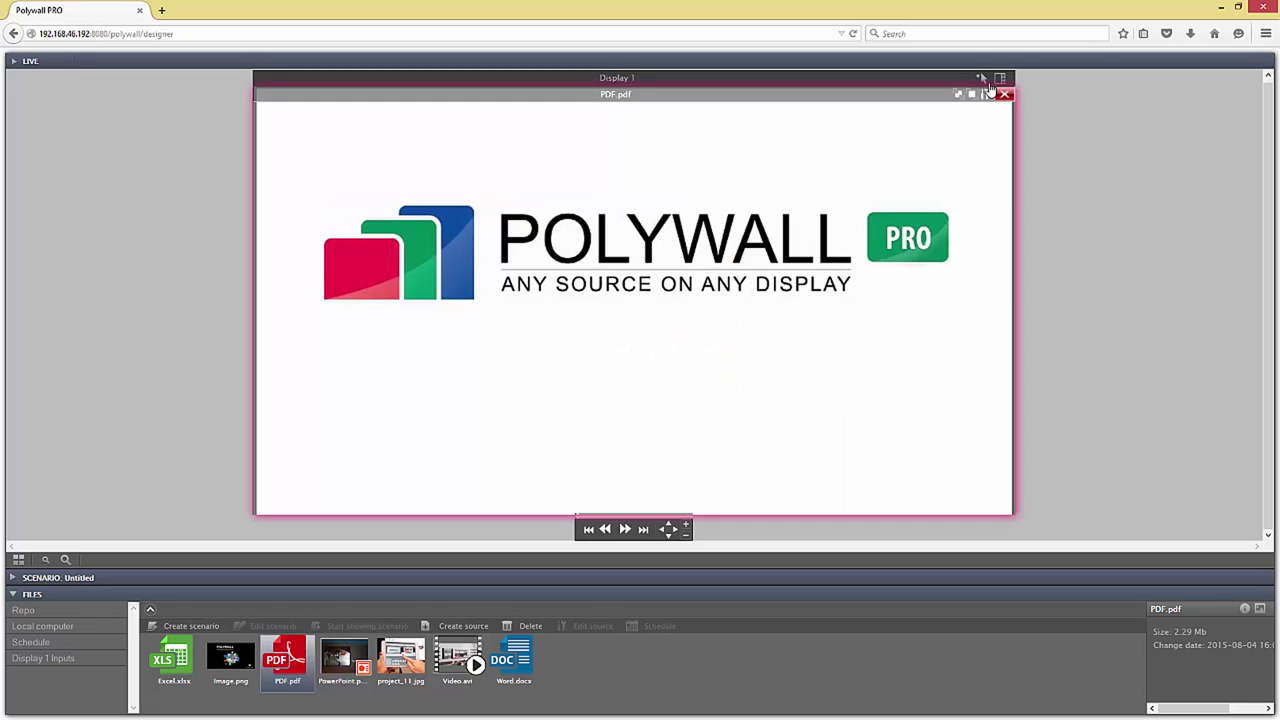
click(986, 95)
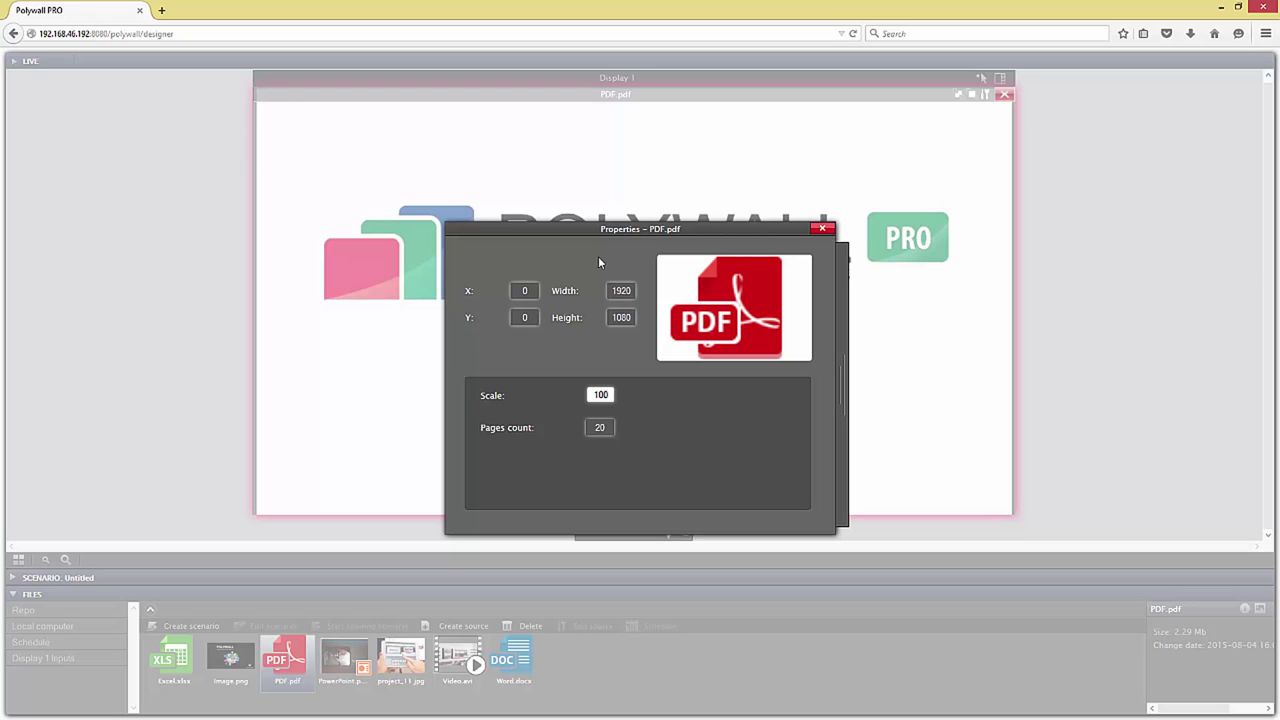
click(818, 229)
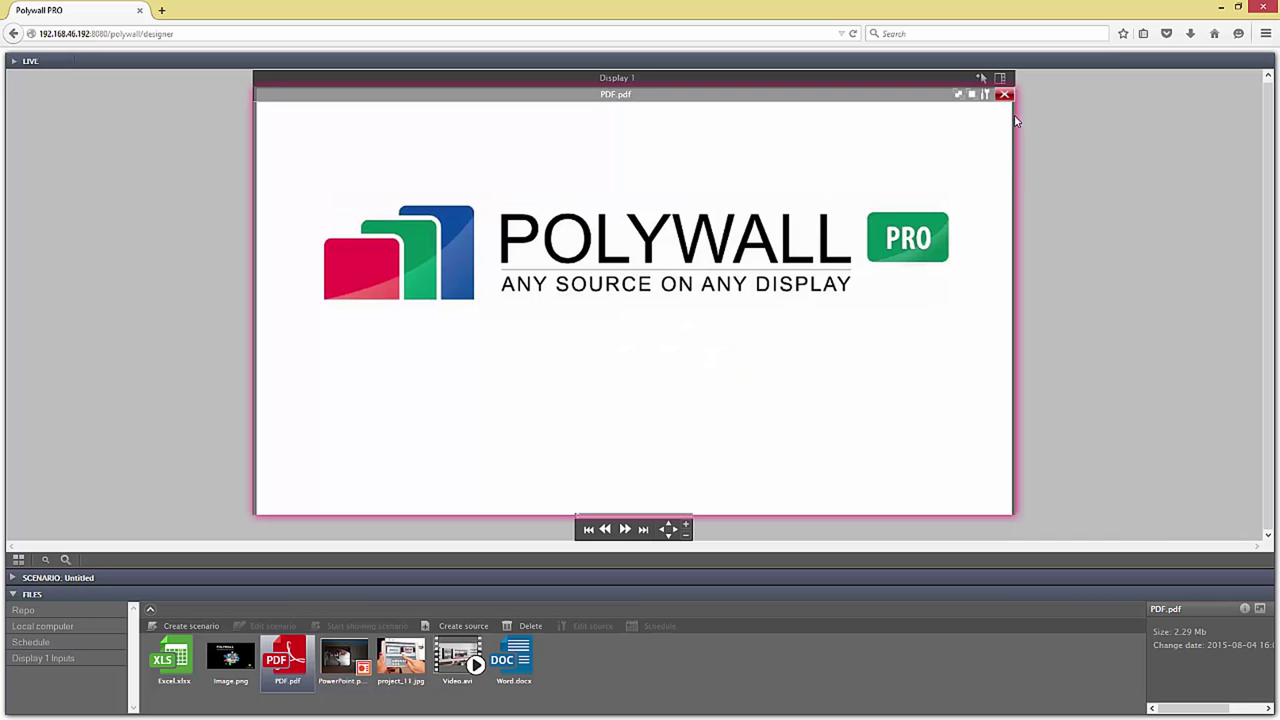
Step: Re-place PDF.pdf near the display centre and review its 20-page properties
click(1007, 97)
click(1000, 78)
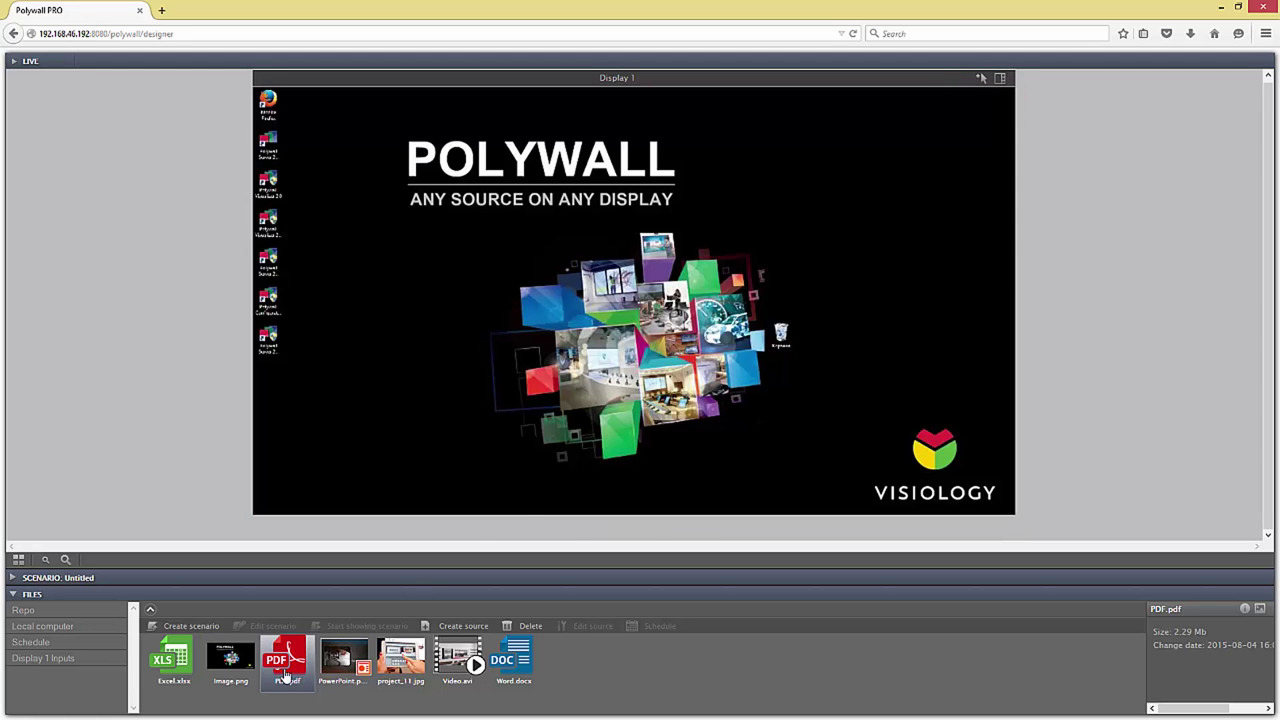
drag(284, 668, 587, 296)
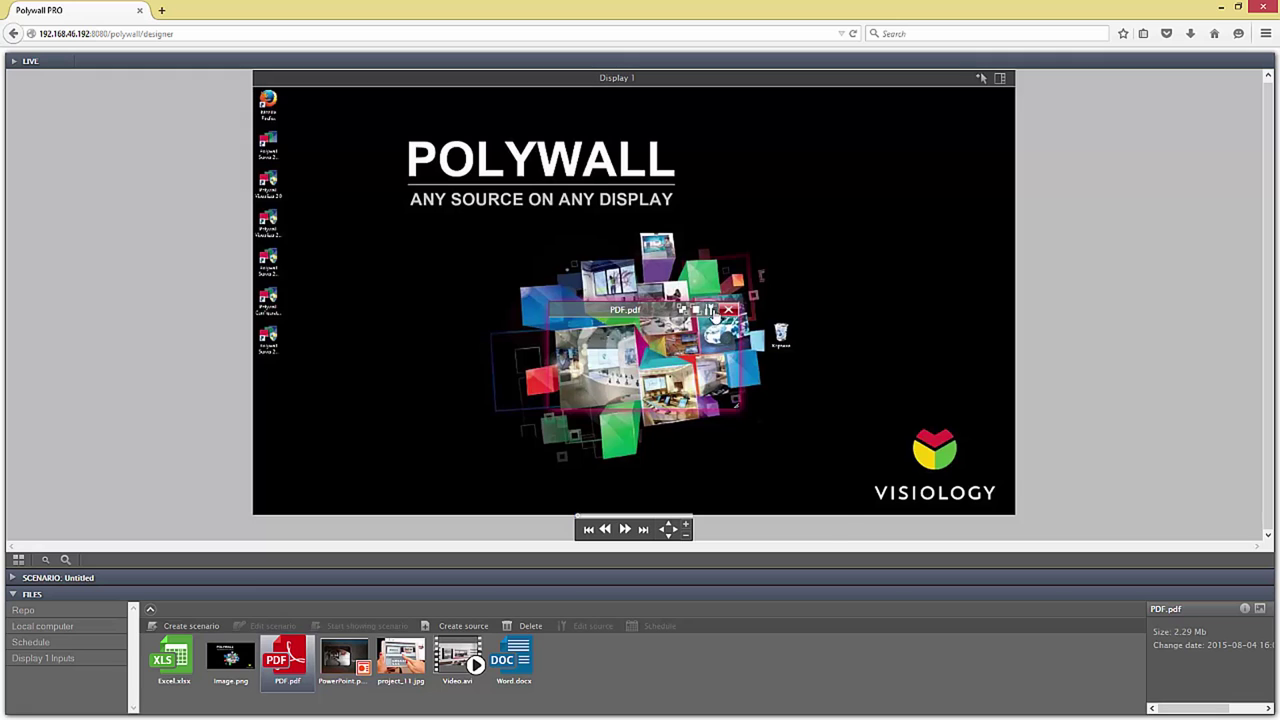
double_click(713, 316)
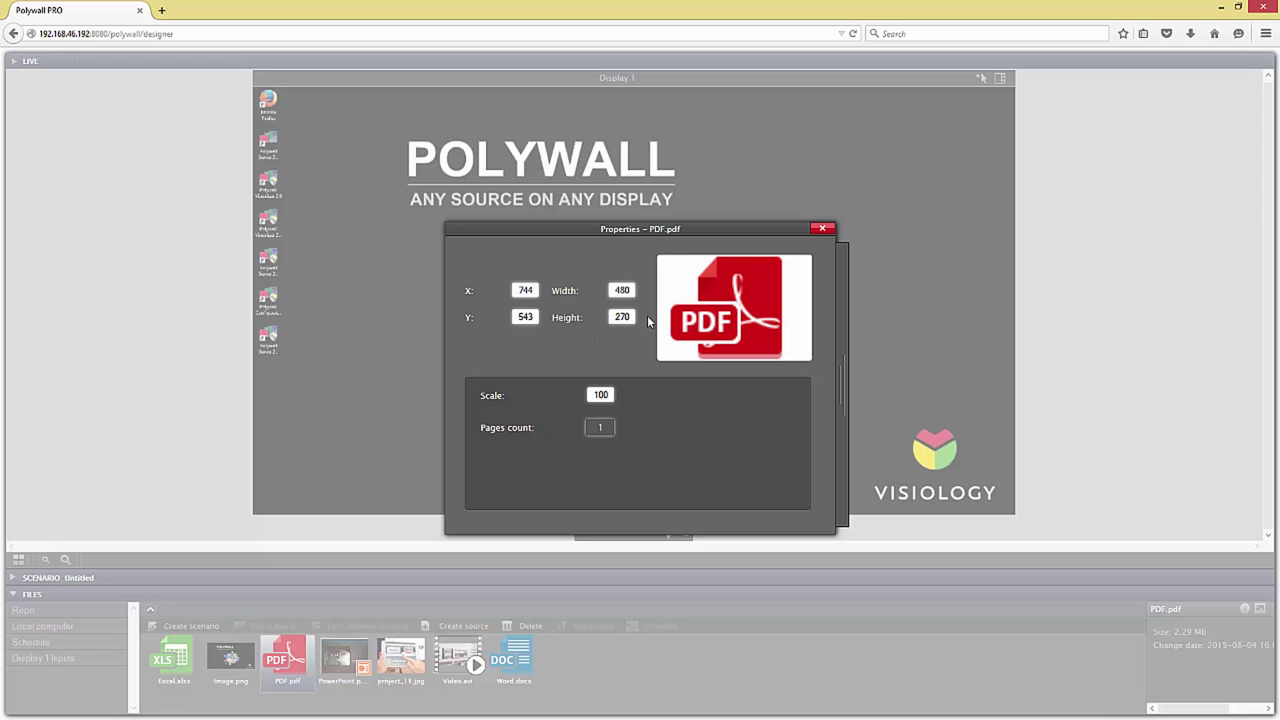
click(822, 228)
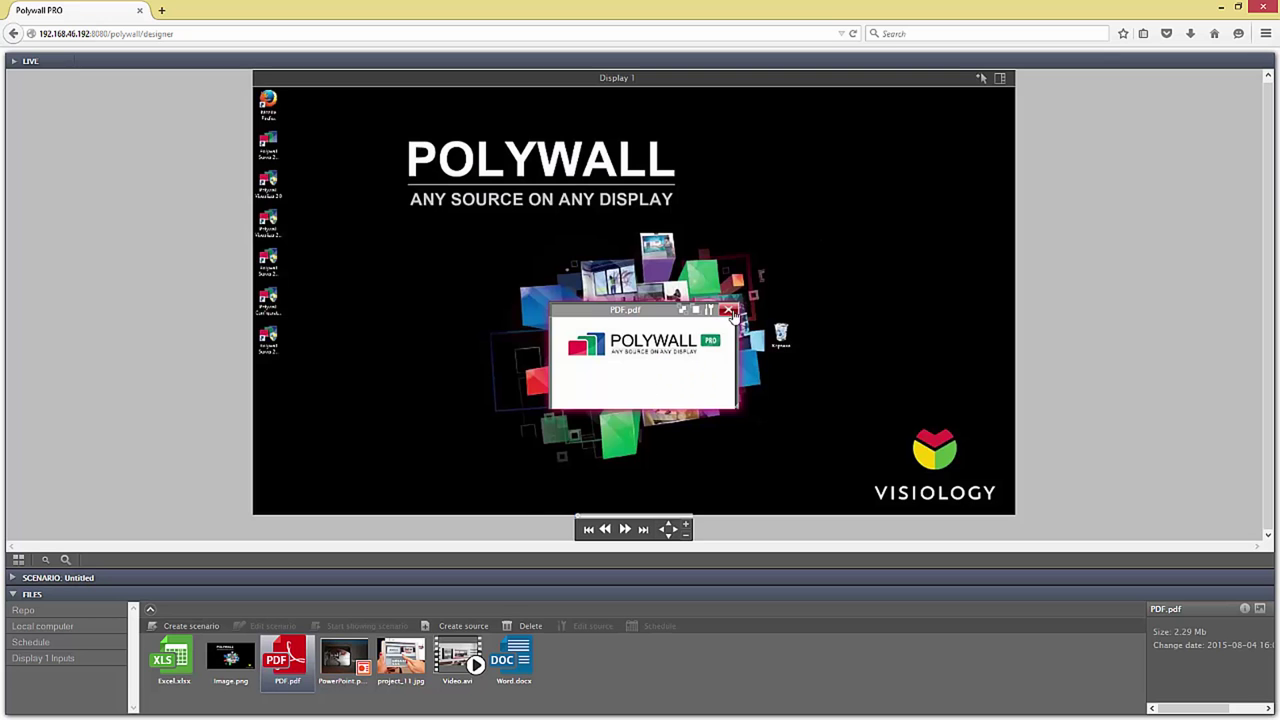
Step: Place project_11.jpg on Display 1 and close its Properties dialog
drag(392, 668, 460, 241)
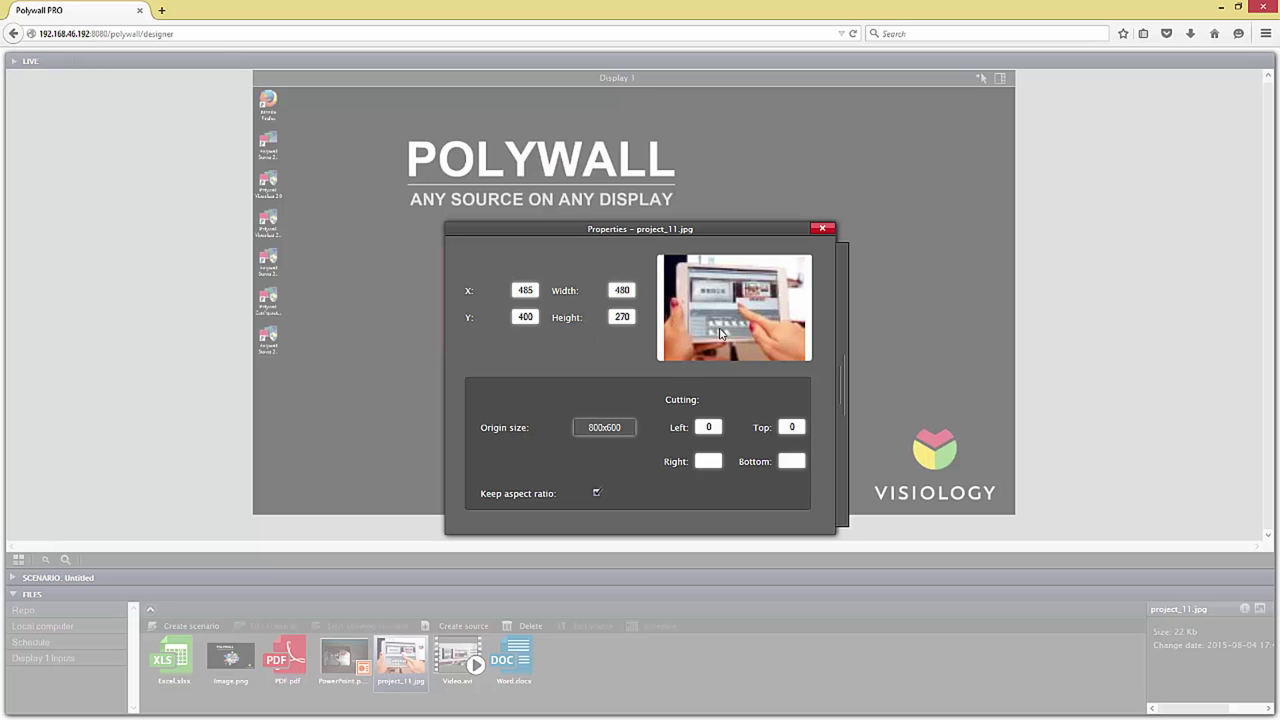
click(822, 230)
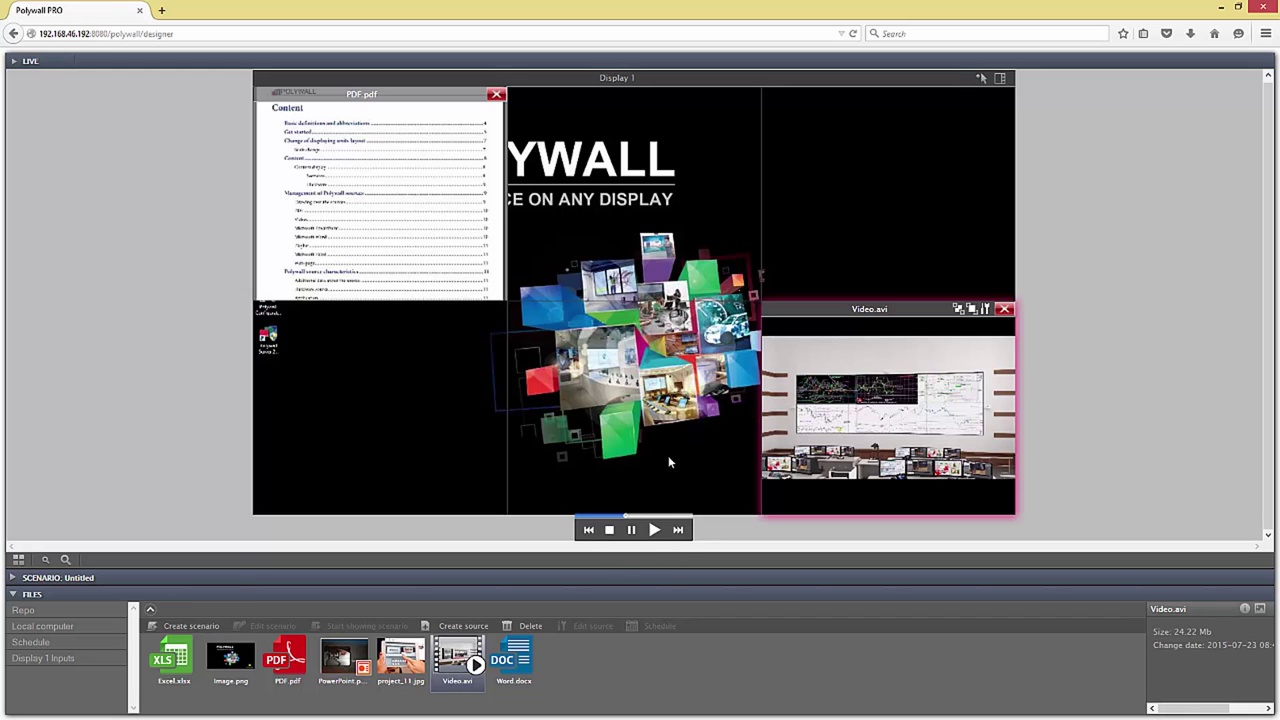
Step: Select the PDF window, pan its page upward, then zoom in and back out
click(478, 244)
click(840, 361)
click(447, 248)
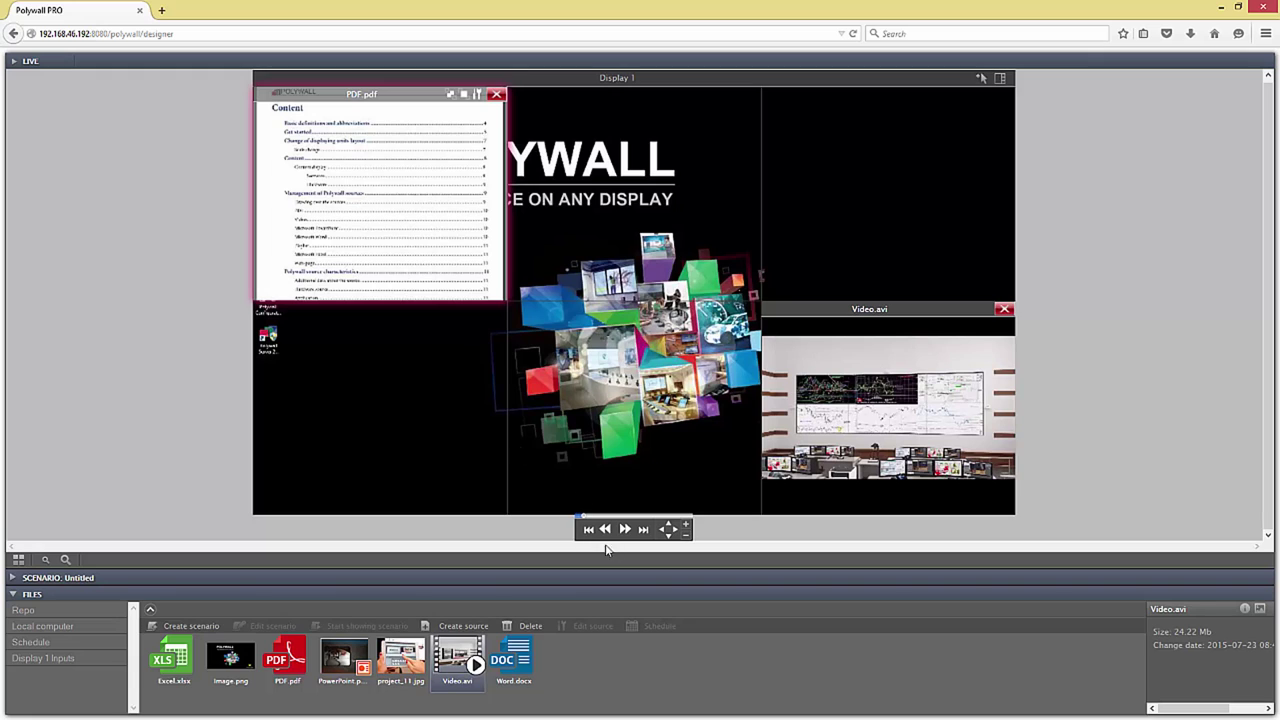
drag(670, 531, 671, 543)
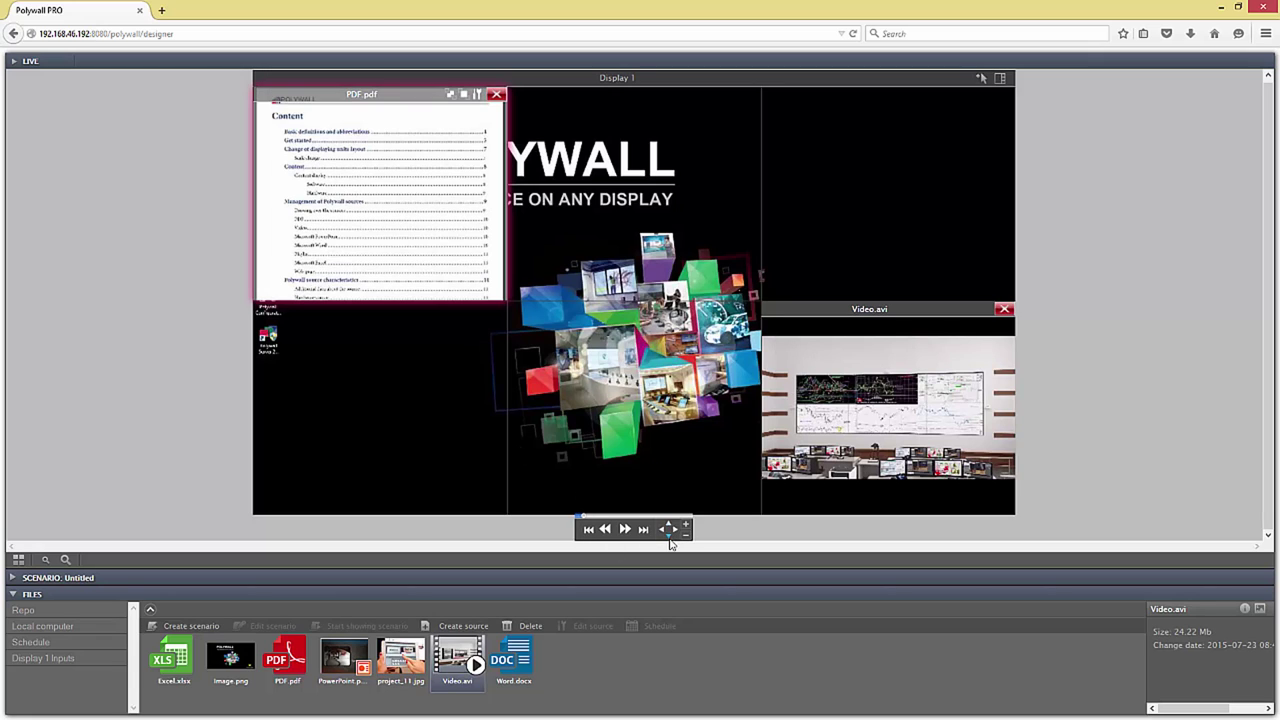
click(668, 539)
click(667, 537)
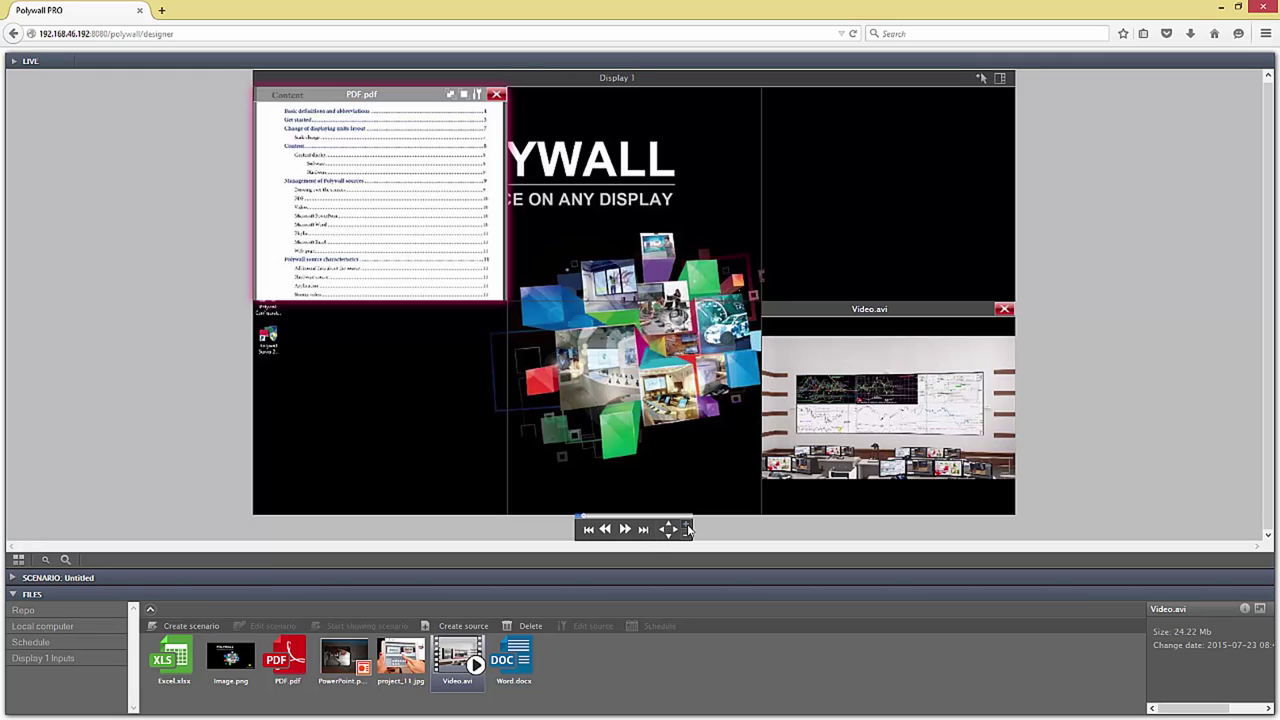
click(687, 527)
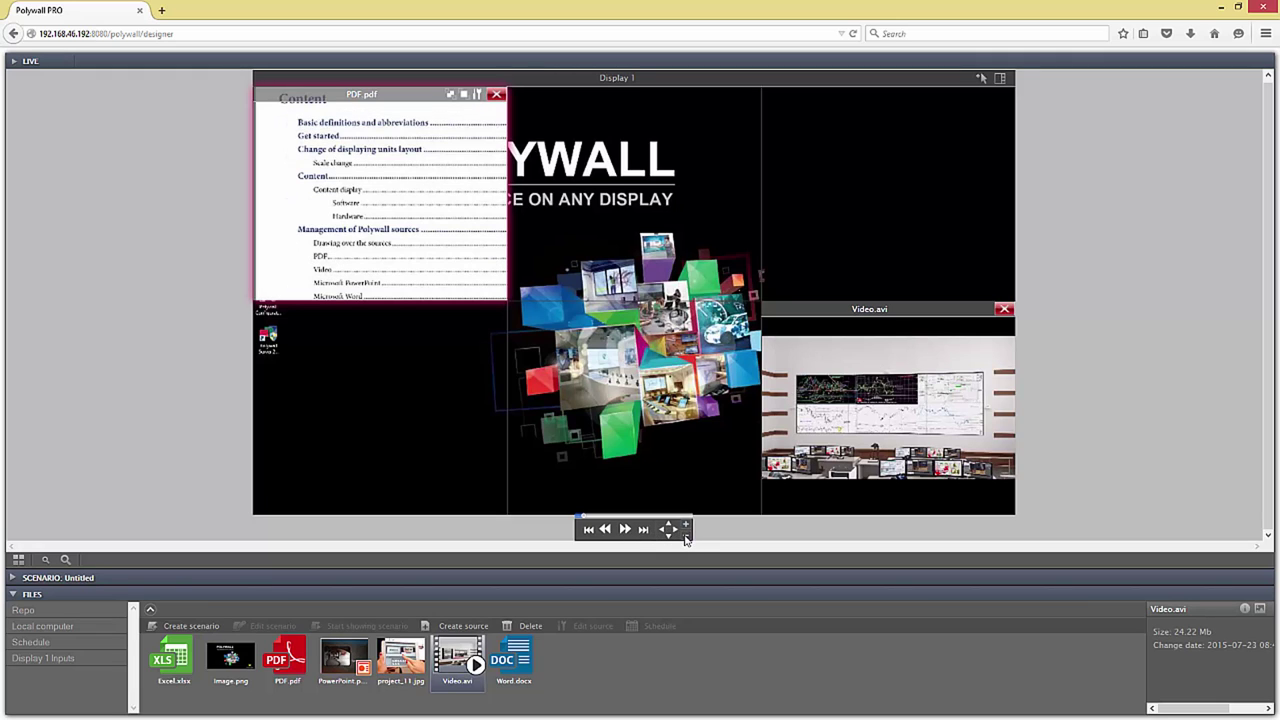
click(686, 538)
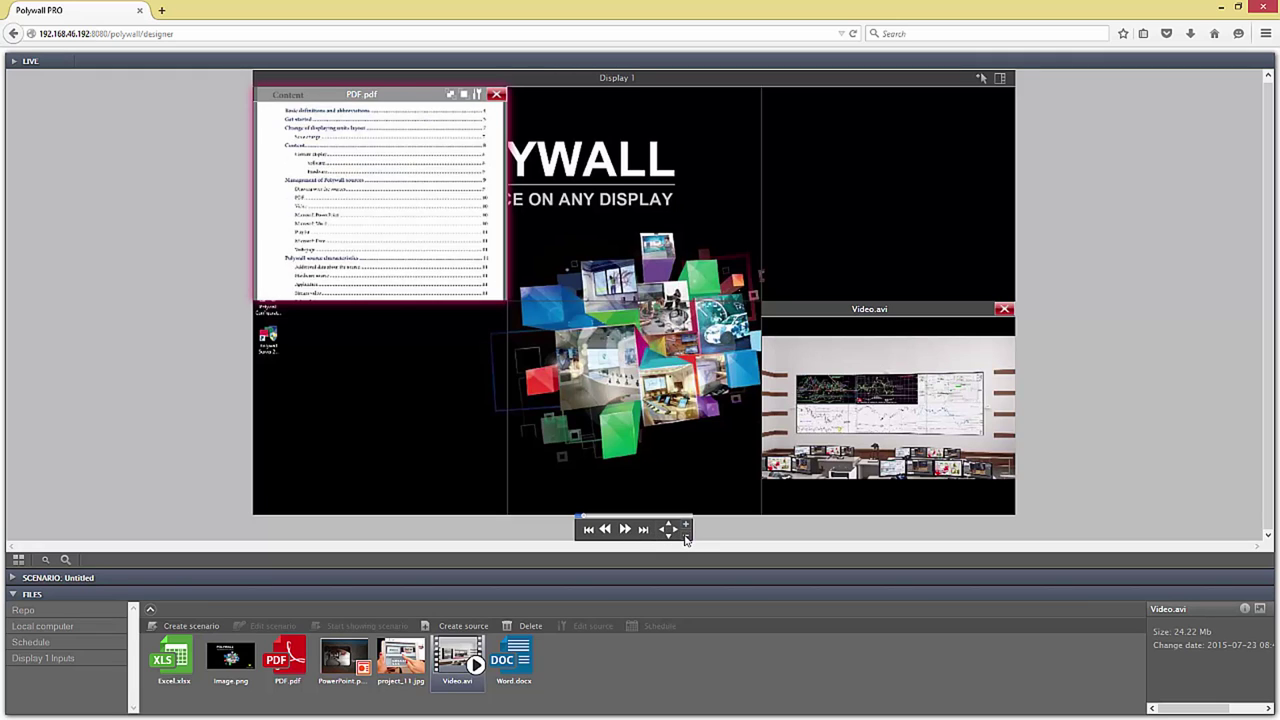
Step: Page forward to Get started, return to the cover, then jump to the last Contacts page
click(625, 530)
click(625, 530)
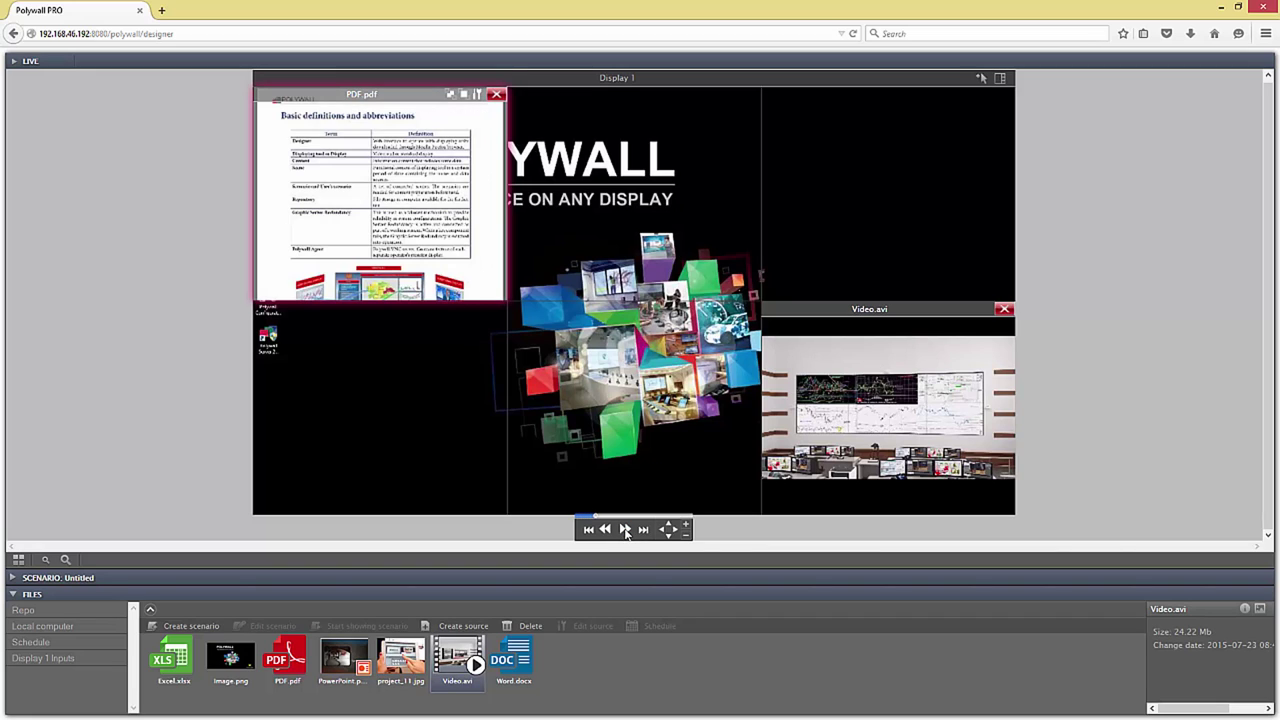
click(625, 530)
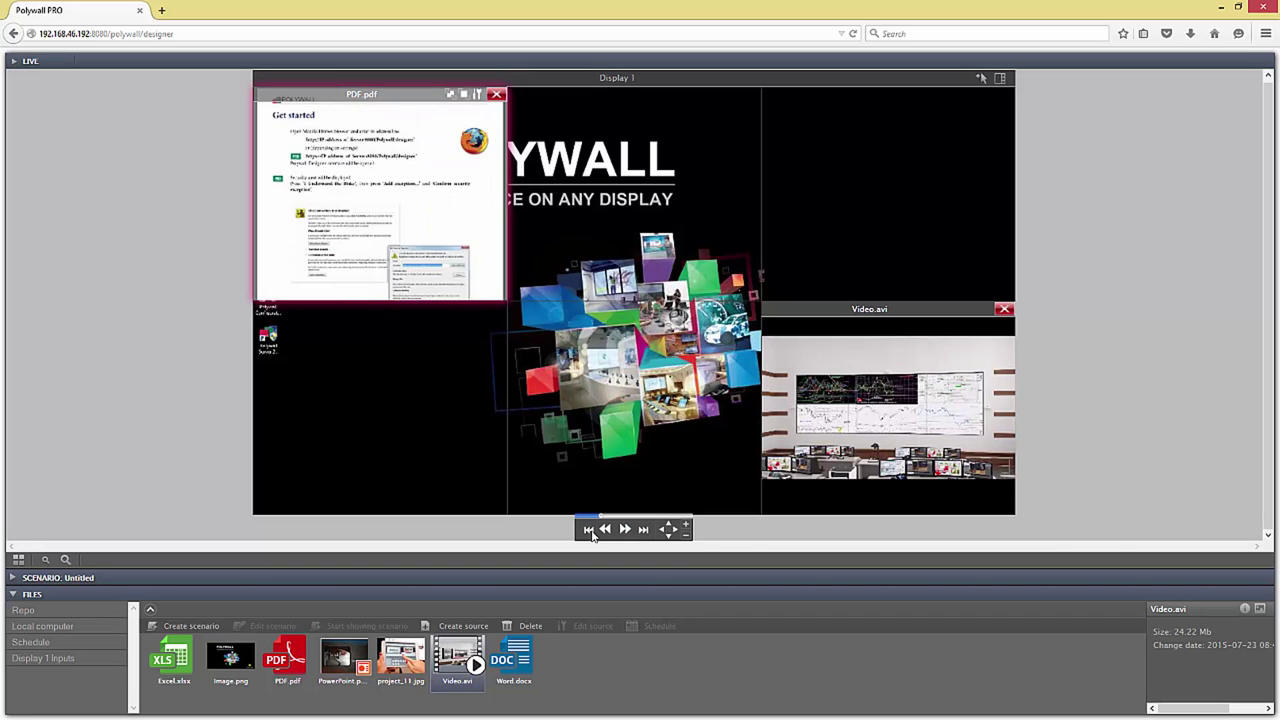
click(589, 530)
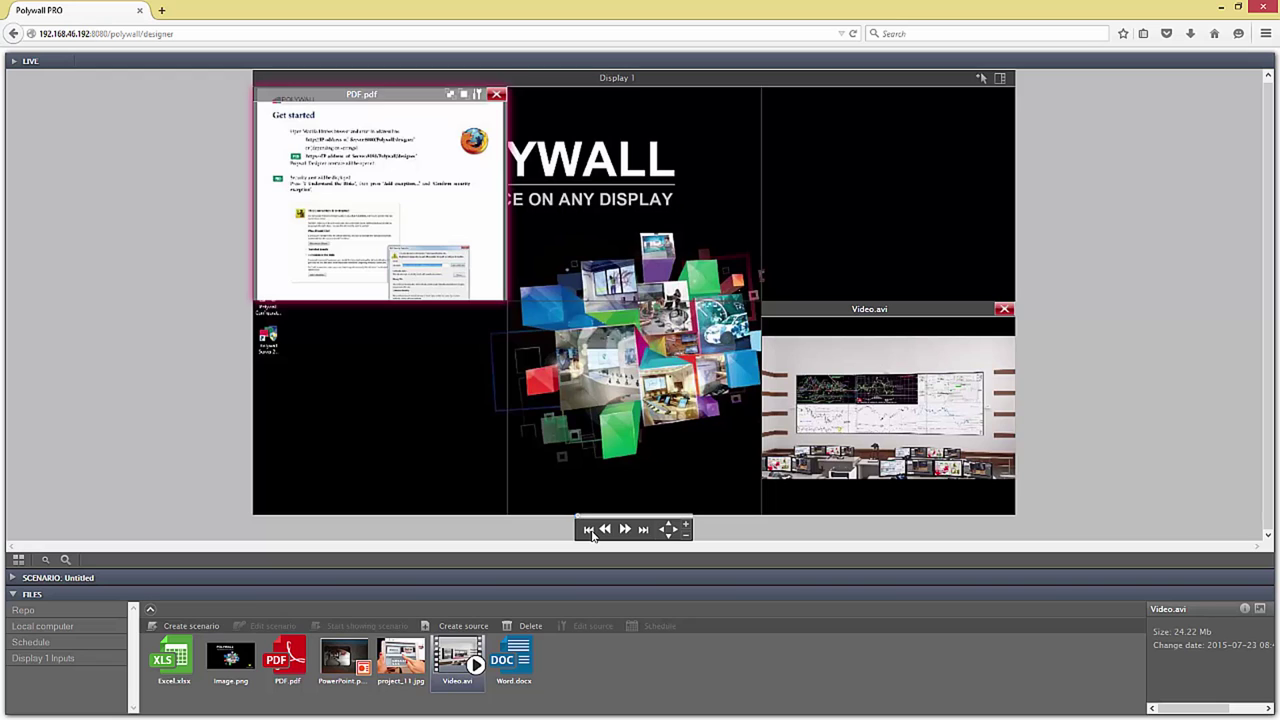
click(643, 530)
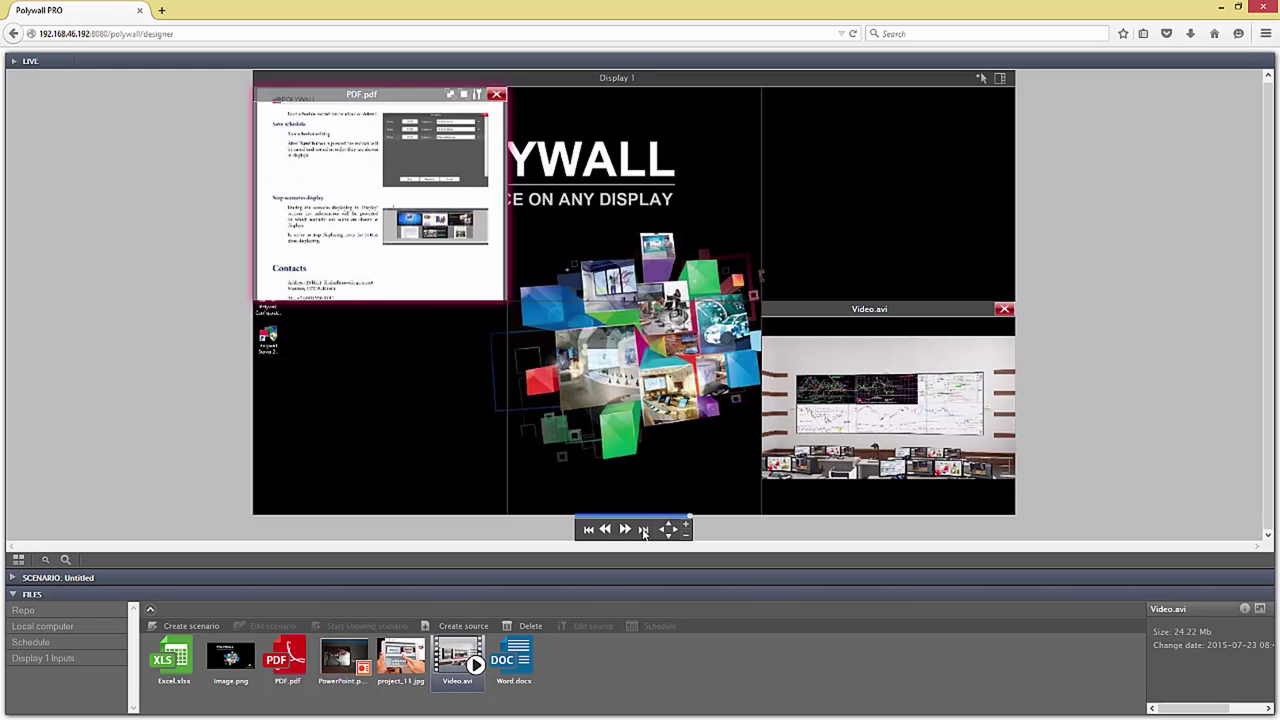
Step: Rewind Video.avi to the start and play it, then clear all sources from Display 1
click(838, 368)
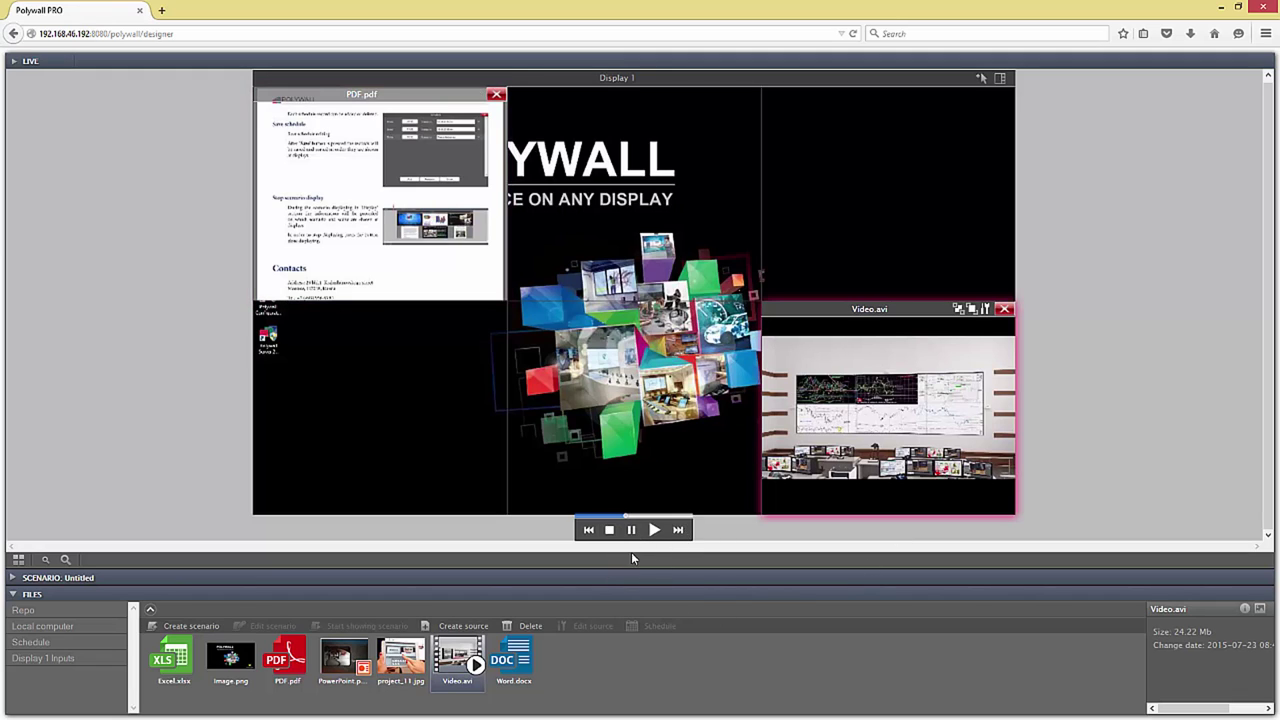
click(588, 530)
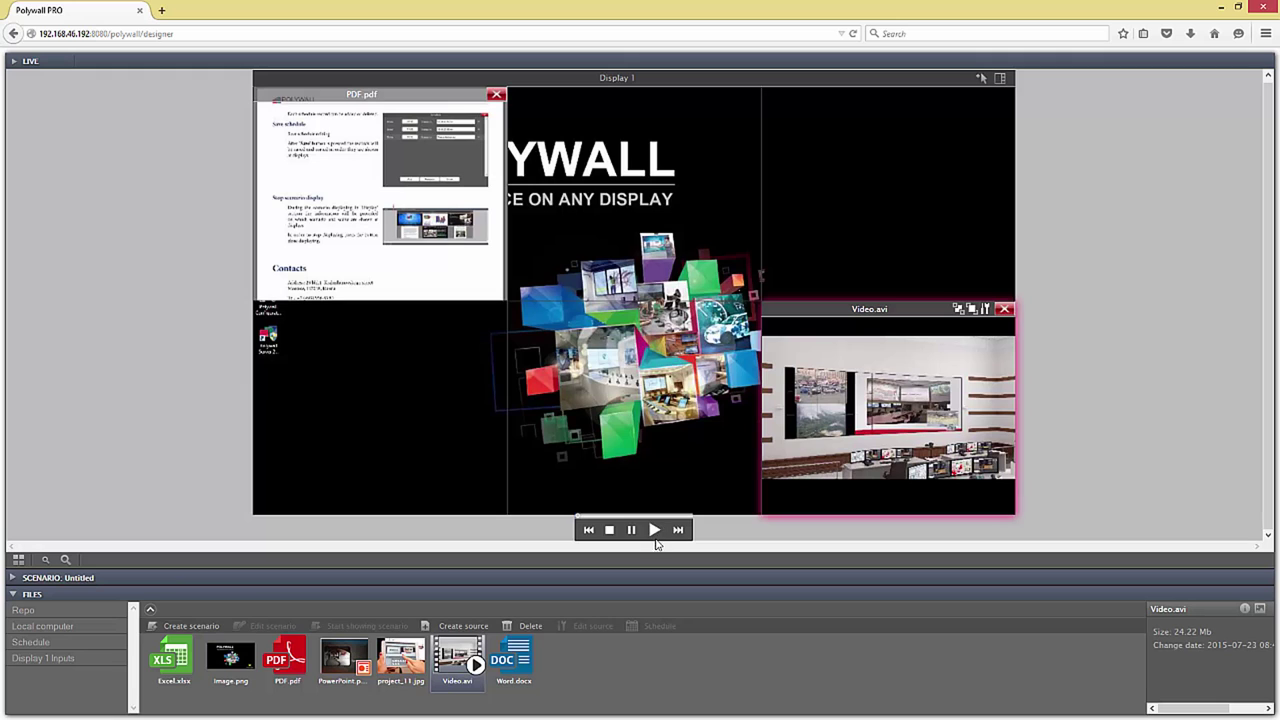
click(655, 536)
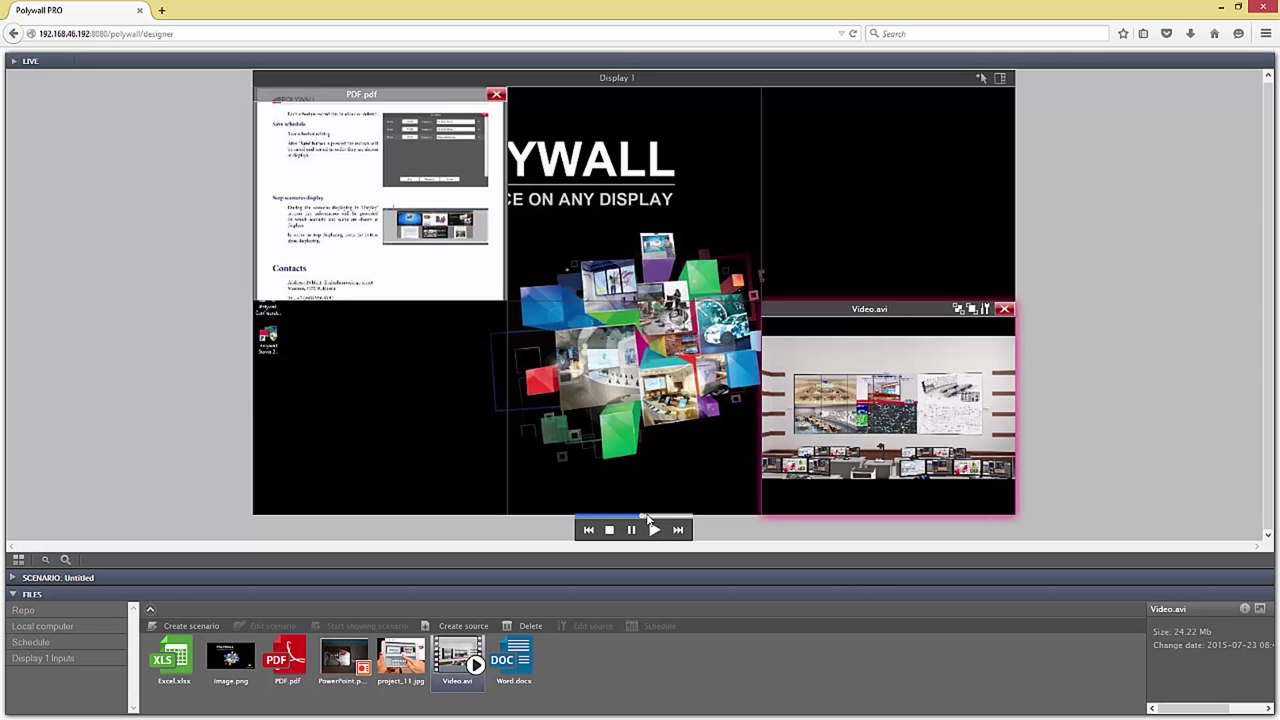
click(724, 697)
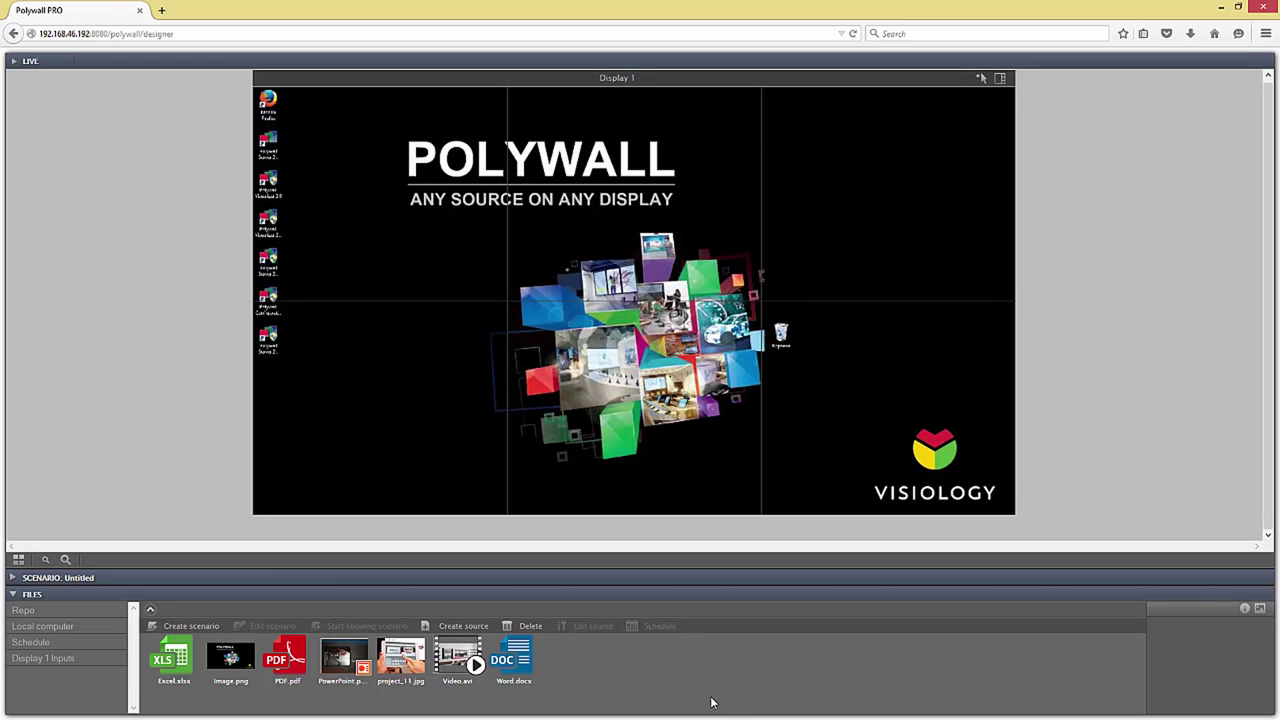
Step: In the Repo files, create a Stream video source titled 'cam' with the pasted camera URL as its path
click(20, 611)
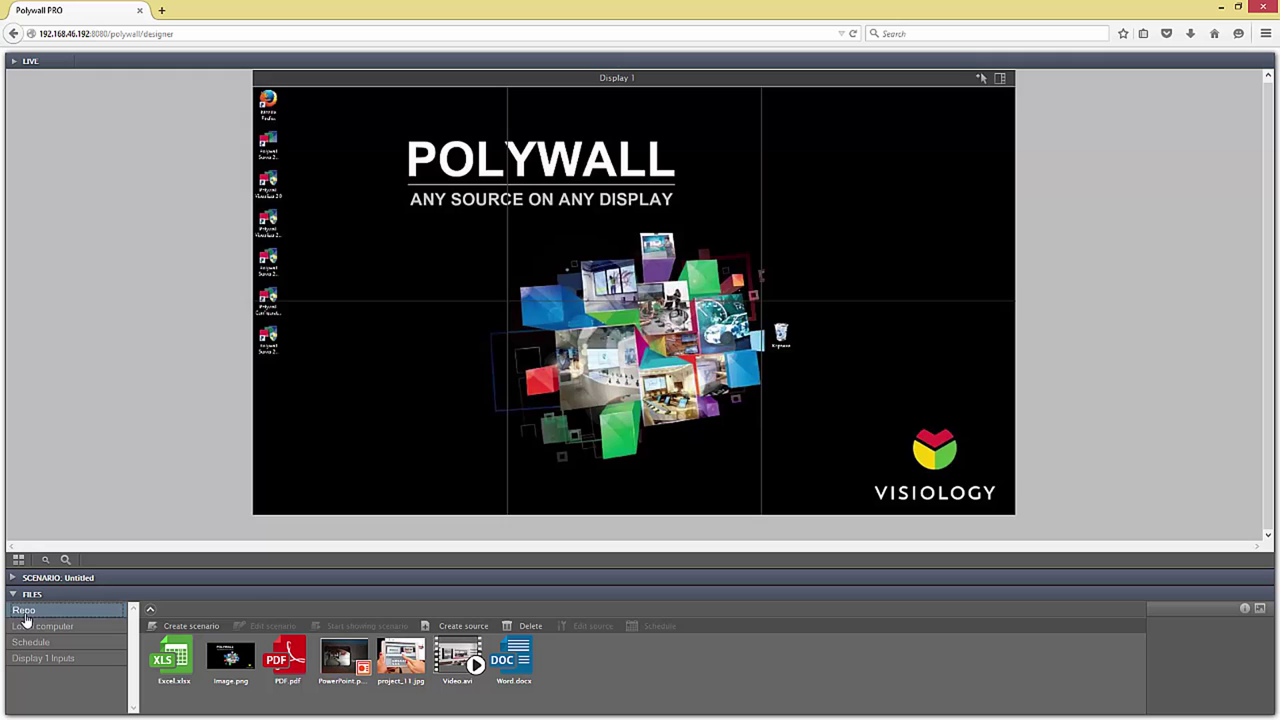
click(440, 626)
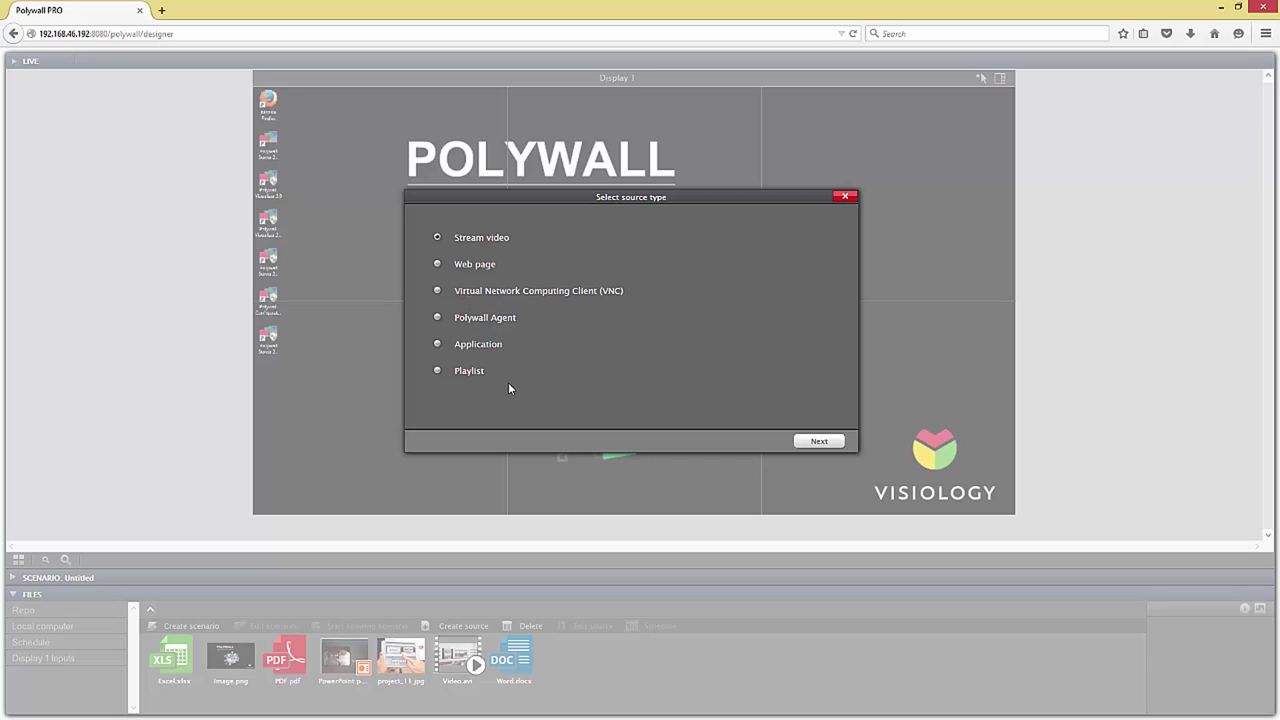
click(517, 240)
click(829, 455)
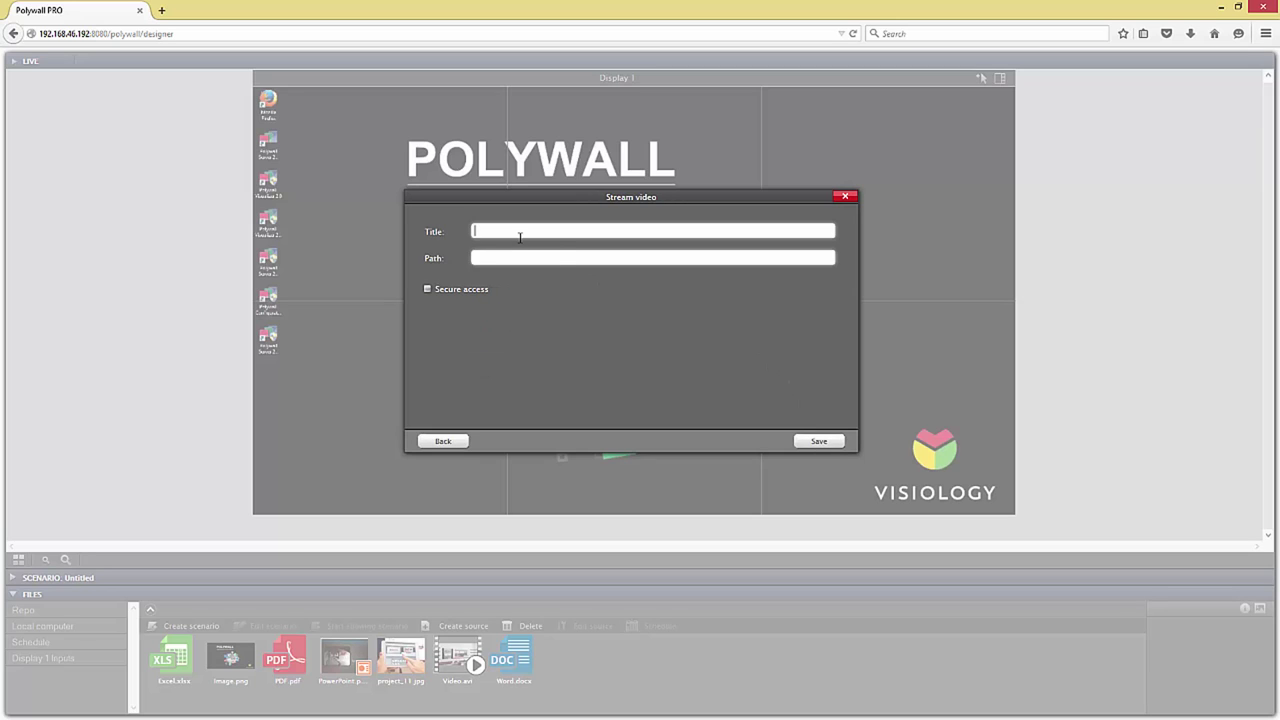
text(cam)
text(http://93.95.74.169/mjpg/video.mjpg)
click(826, 446)
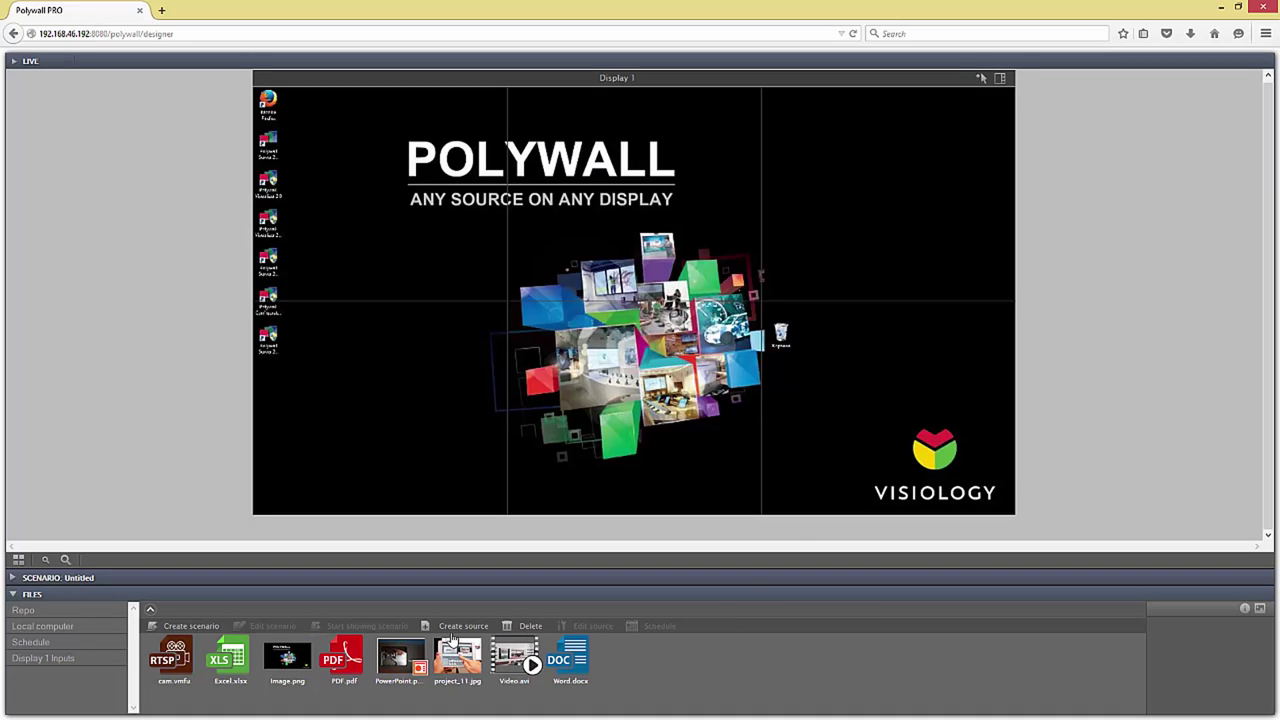
Step: Place cam at the display's lower-left, then save Web page source 'web' for polywall.net without secure access
drag(178, 672, 456, 272)
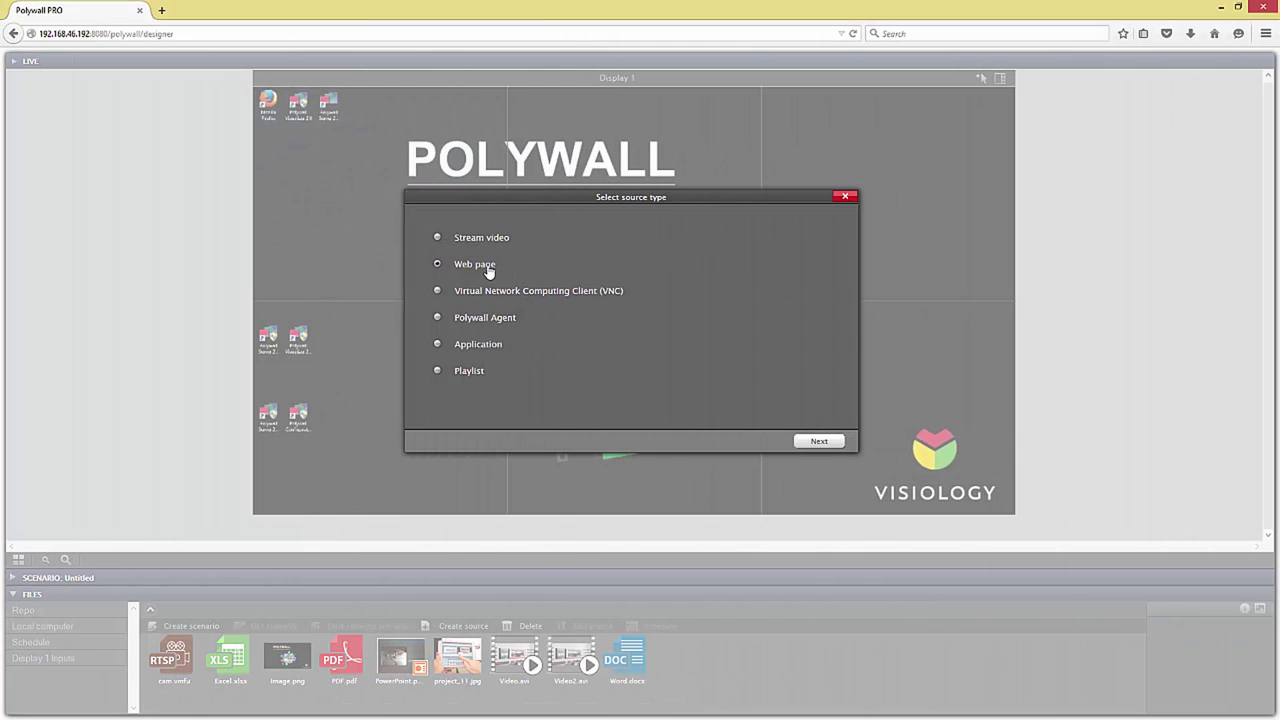
click(821, 442)
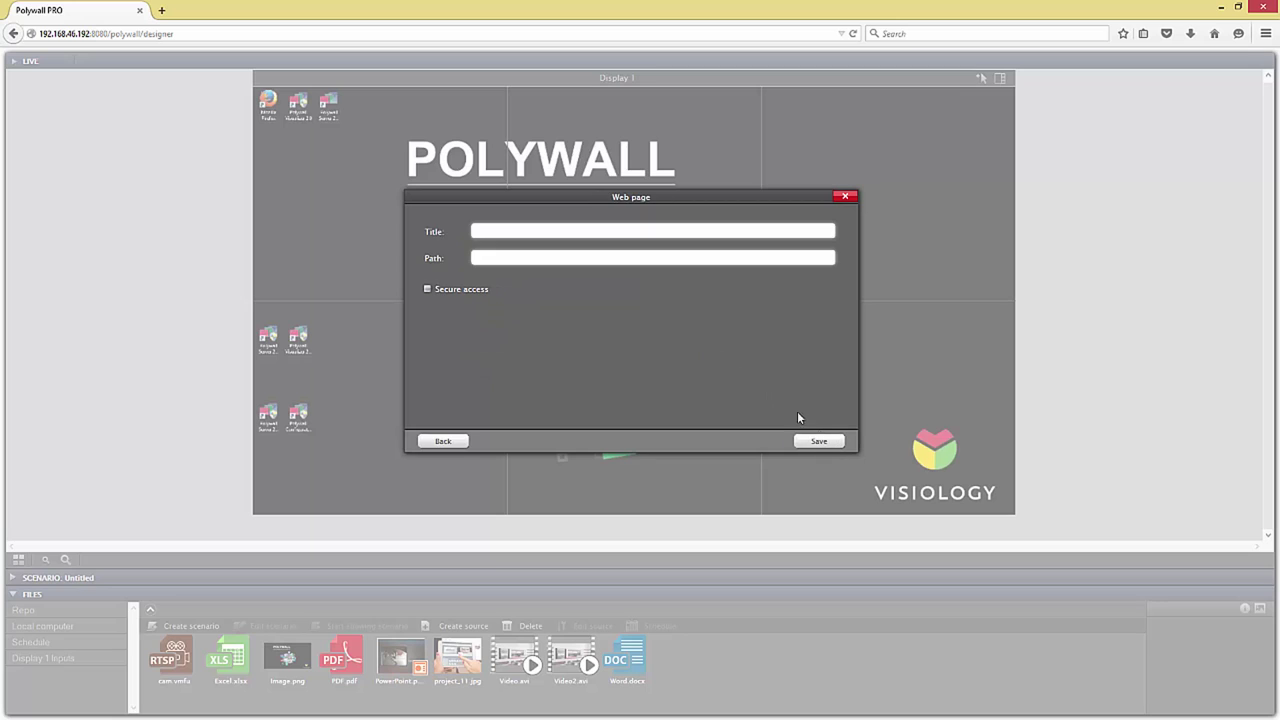
click(490, 230)
text(web)
click(498, 255)
text(polywall.net)
click(452, 290)
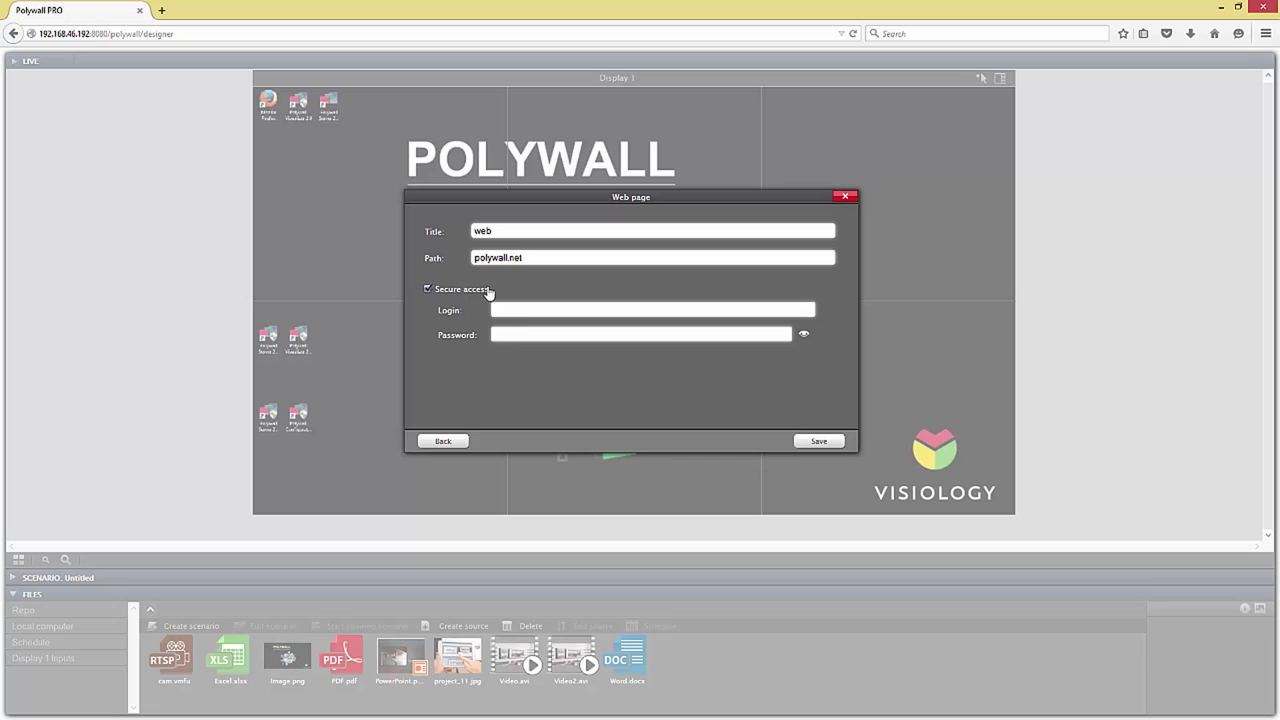
click(462, 290)
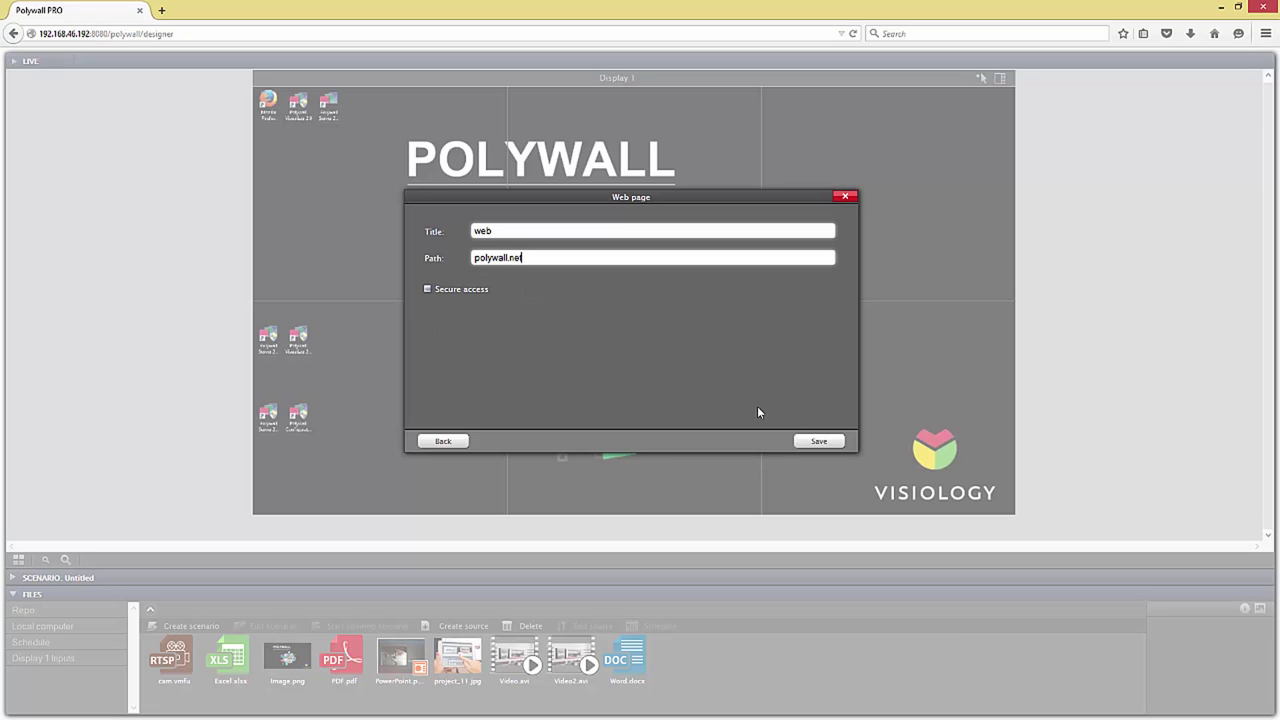
click(819, 441)
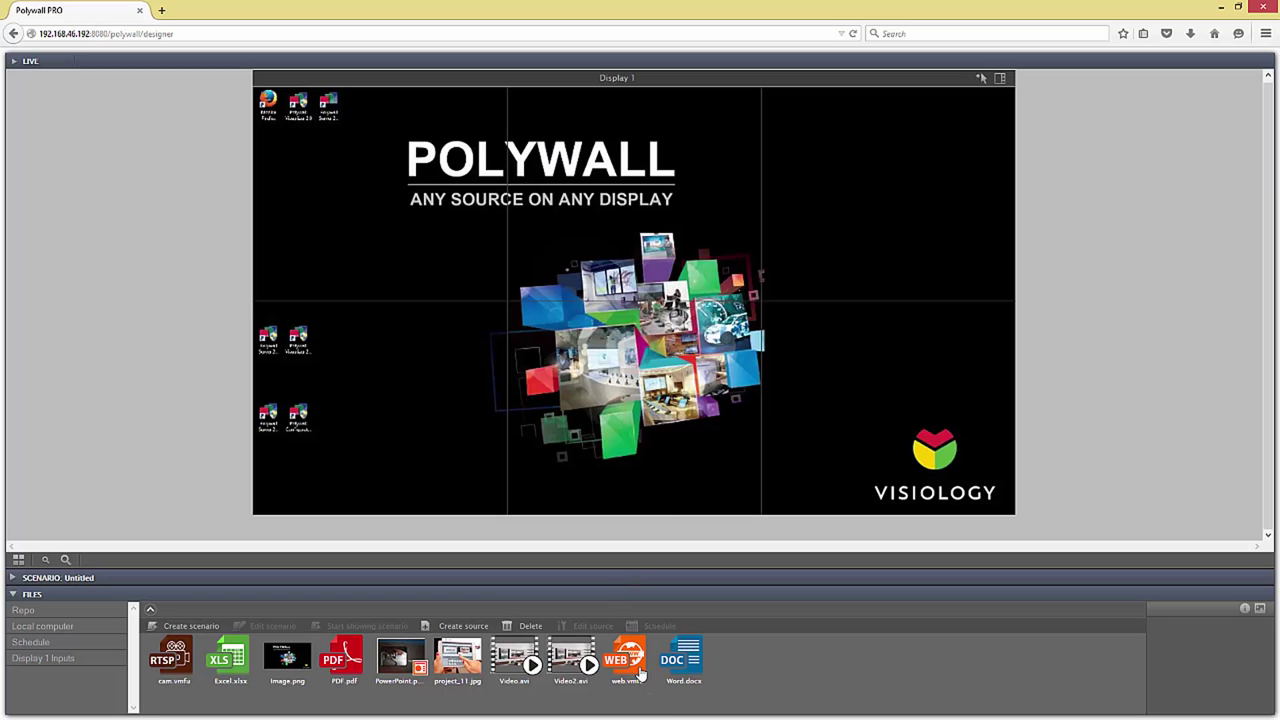
Step: Put web in the top-left cell, save VNC source 'vnc' at 192.168.46.194 without secure access, and place it on Display 1
drag(627, 660, 437, 256)
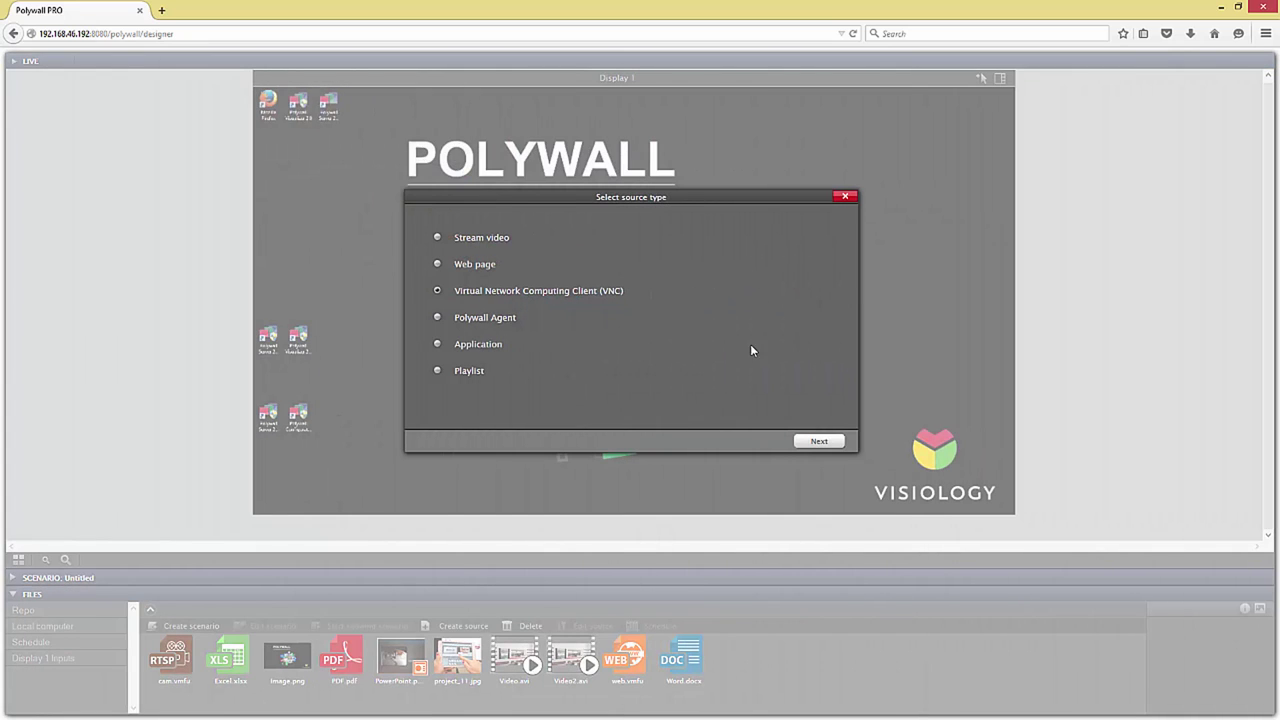
click(819, 443)
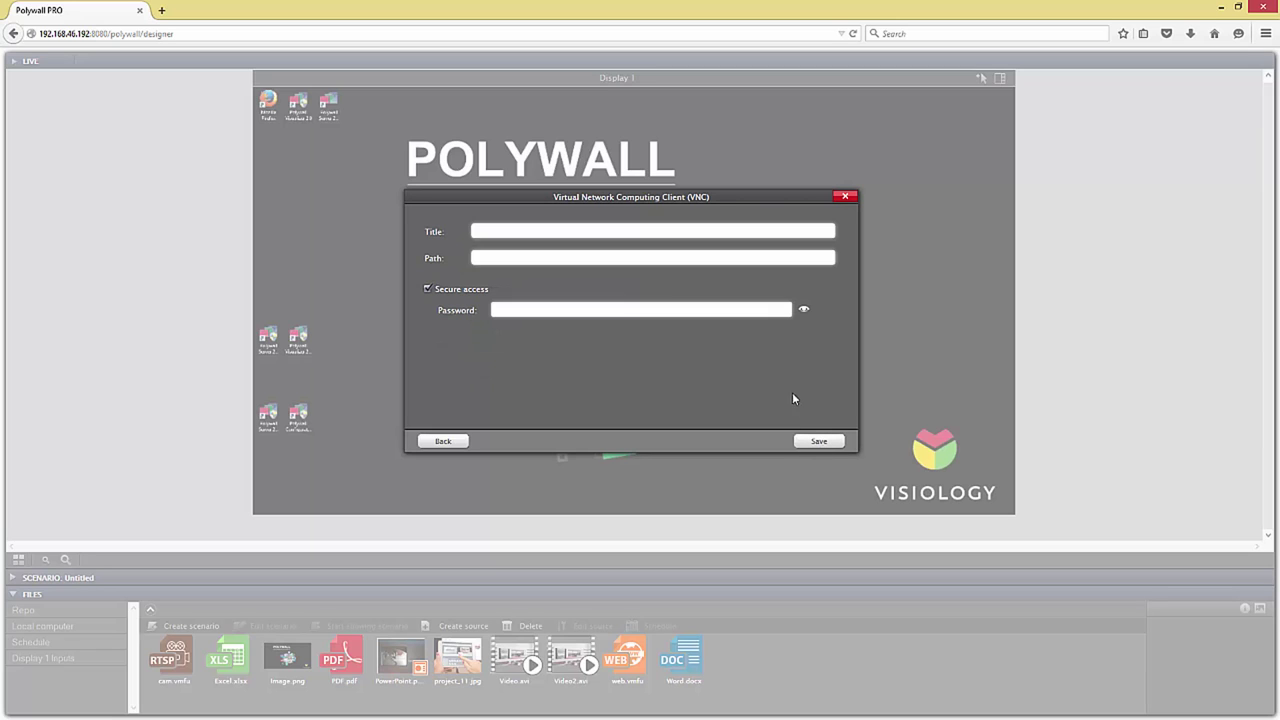
text(vnc)
click(550, 262)
text(192.168.46.194)
click(459, 298)
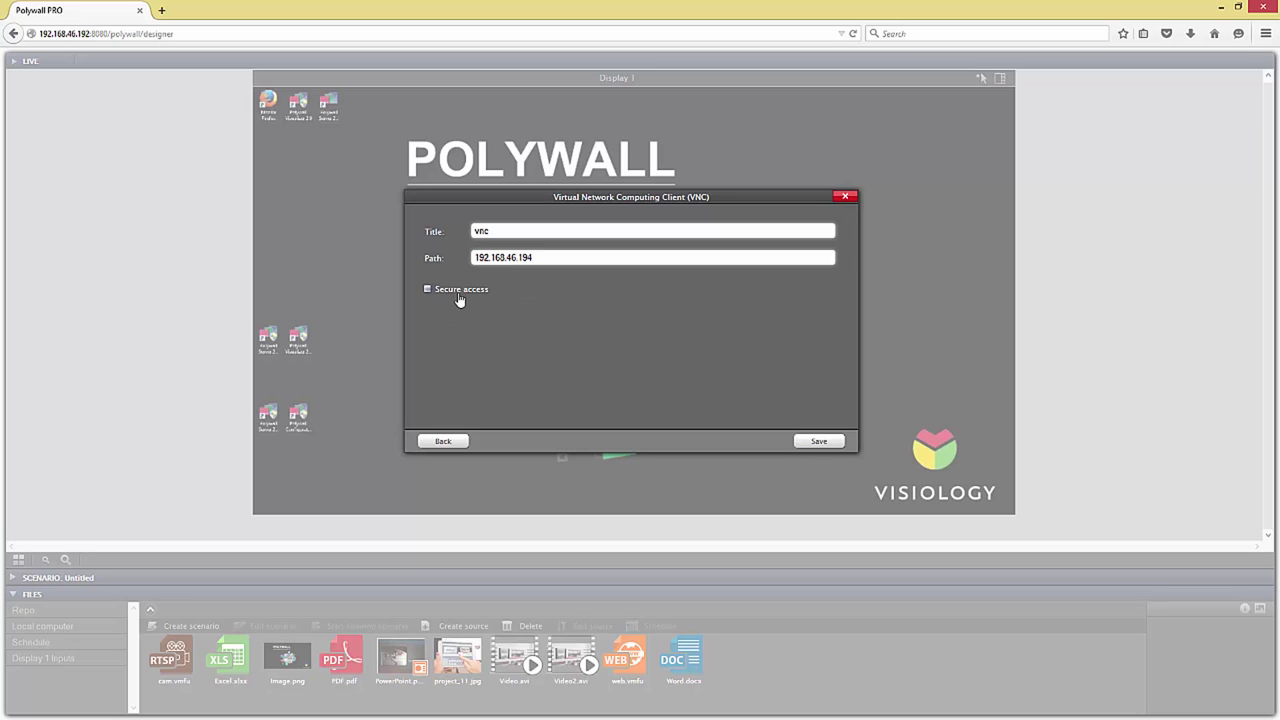
click(814, 440)
drag(628, 668, 710, 390)
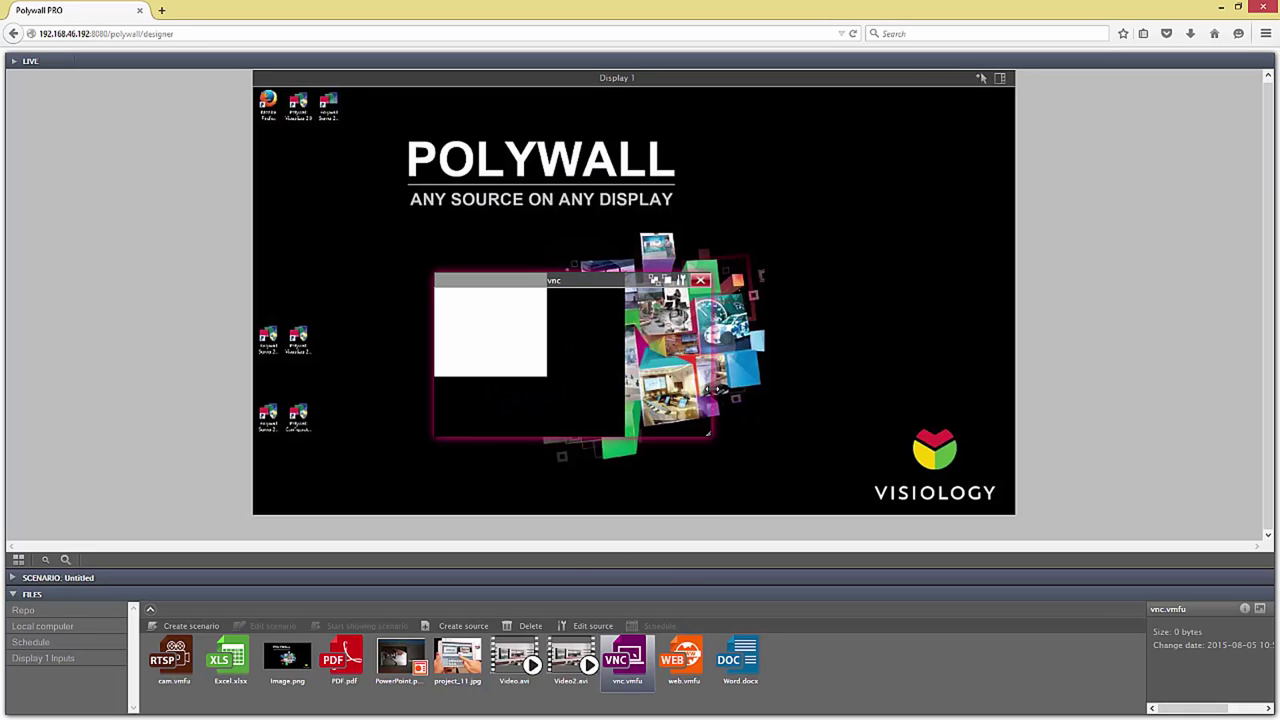
Step: Start a new Playlist source titled 'play'
click(455, 626)
click(462, 372)
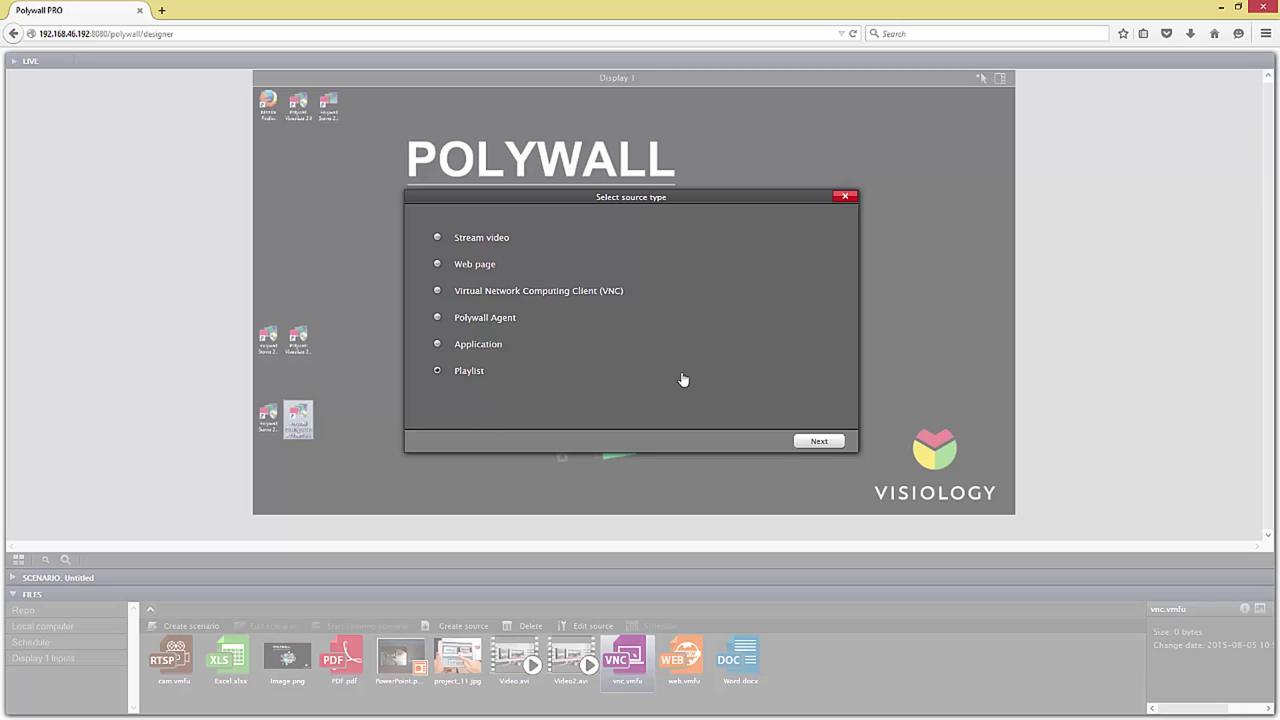
click(818, 440)
text(play)
Step: Add Video.avi and Video2.avi to the playlist, save it, and place play.vmfu on Display 1
click(836, 390)
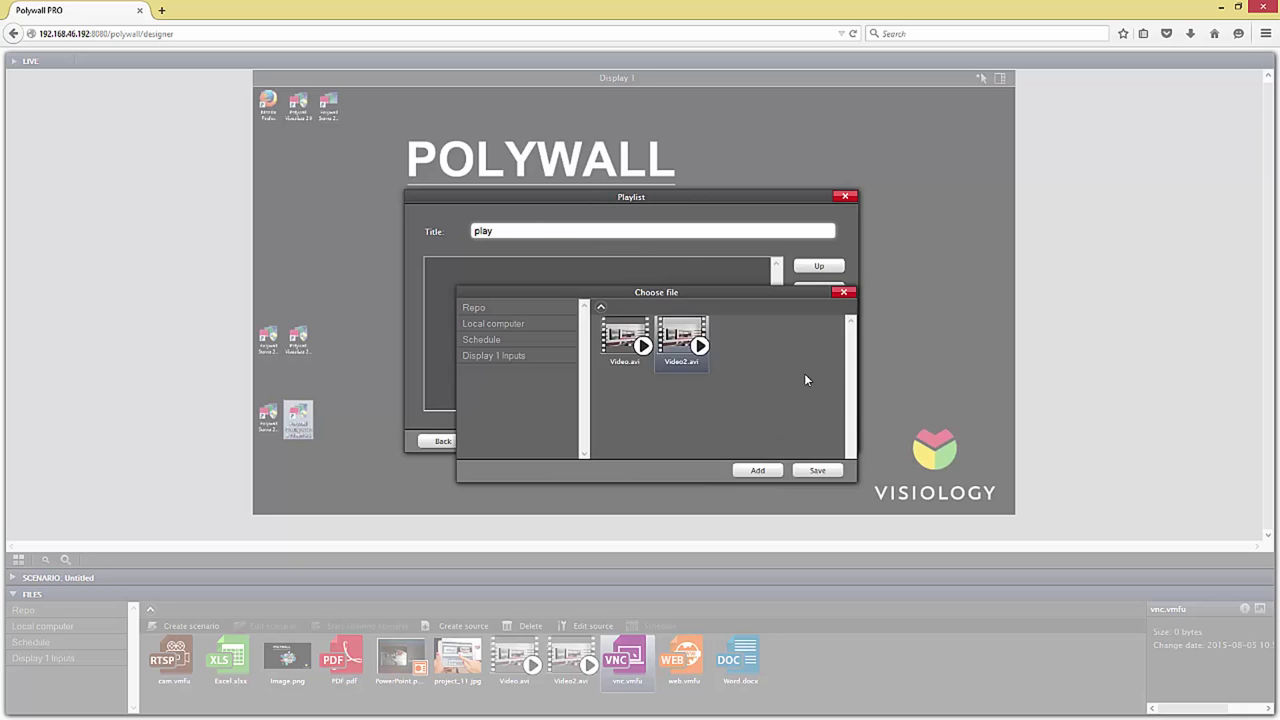
click(625, 340)
click(755, 471)
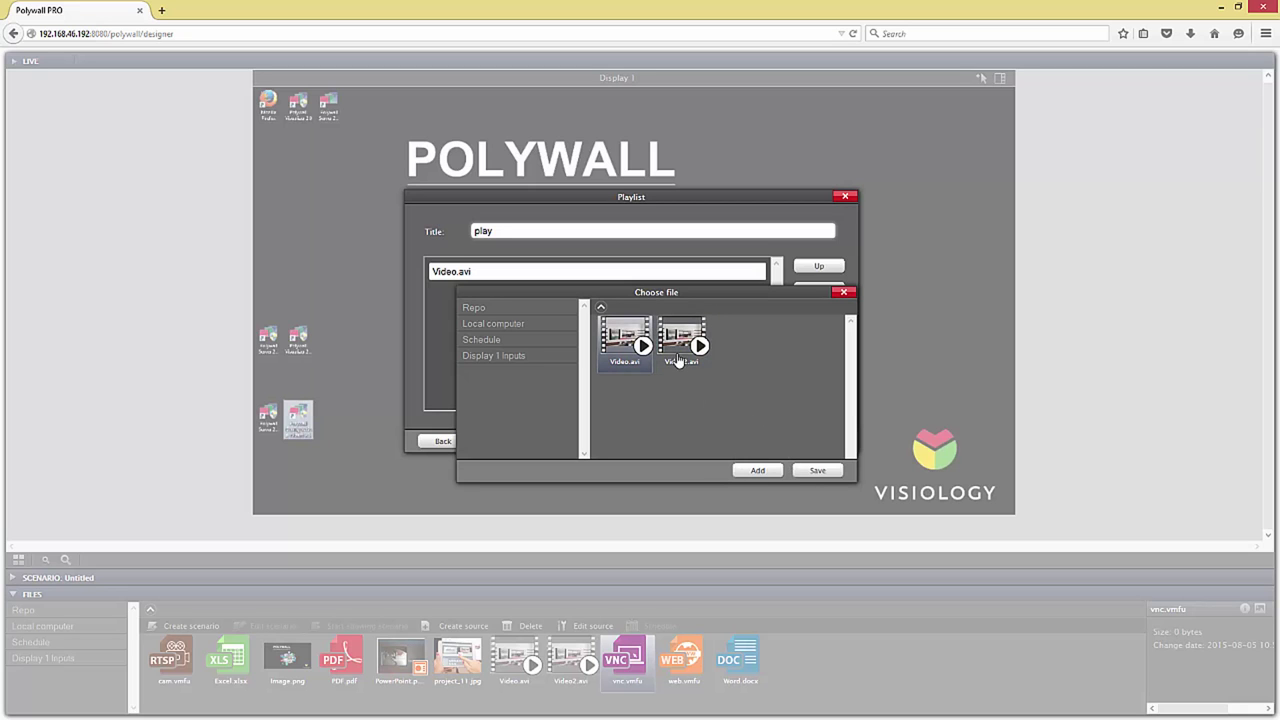
click(681, 340)
click(760, 471)
click(816, 470)
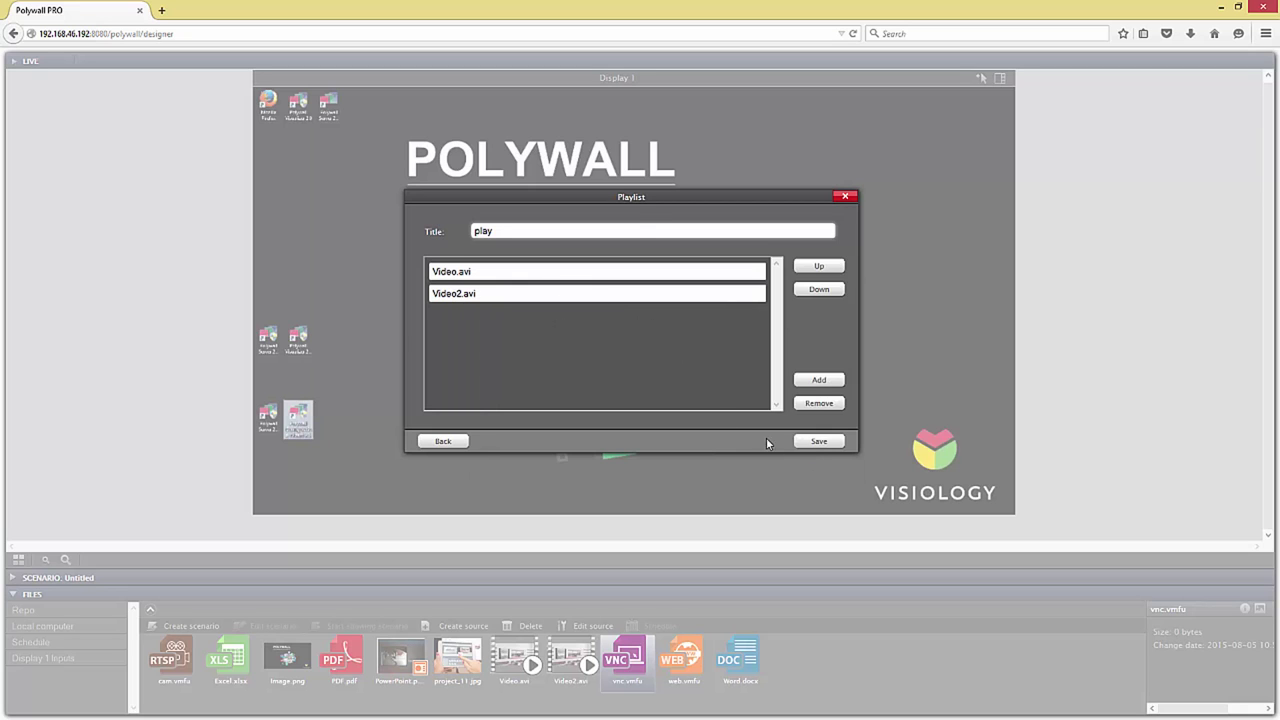
click(818, 441)
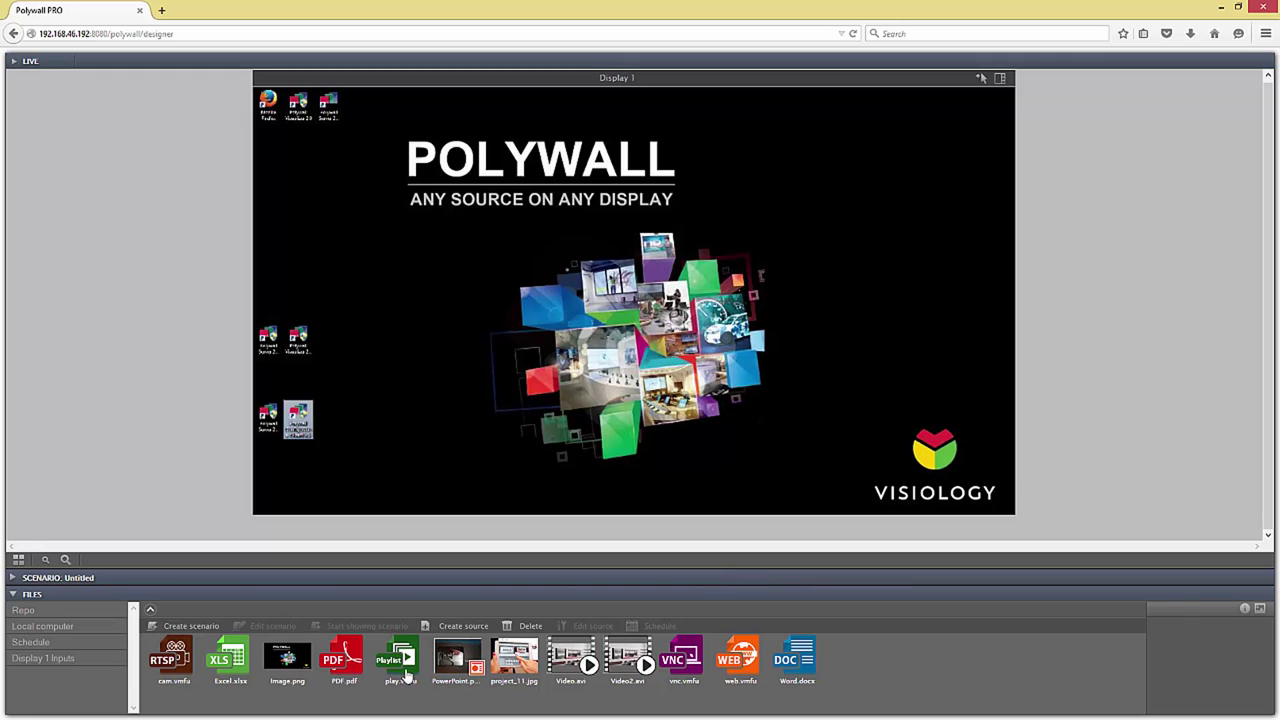
drag(400, 662, 480, 285)
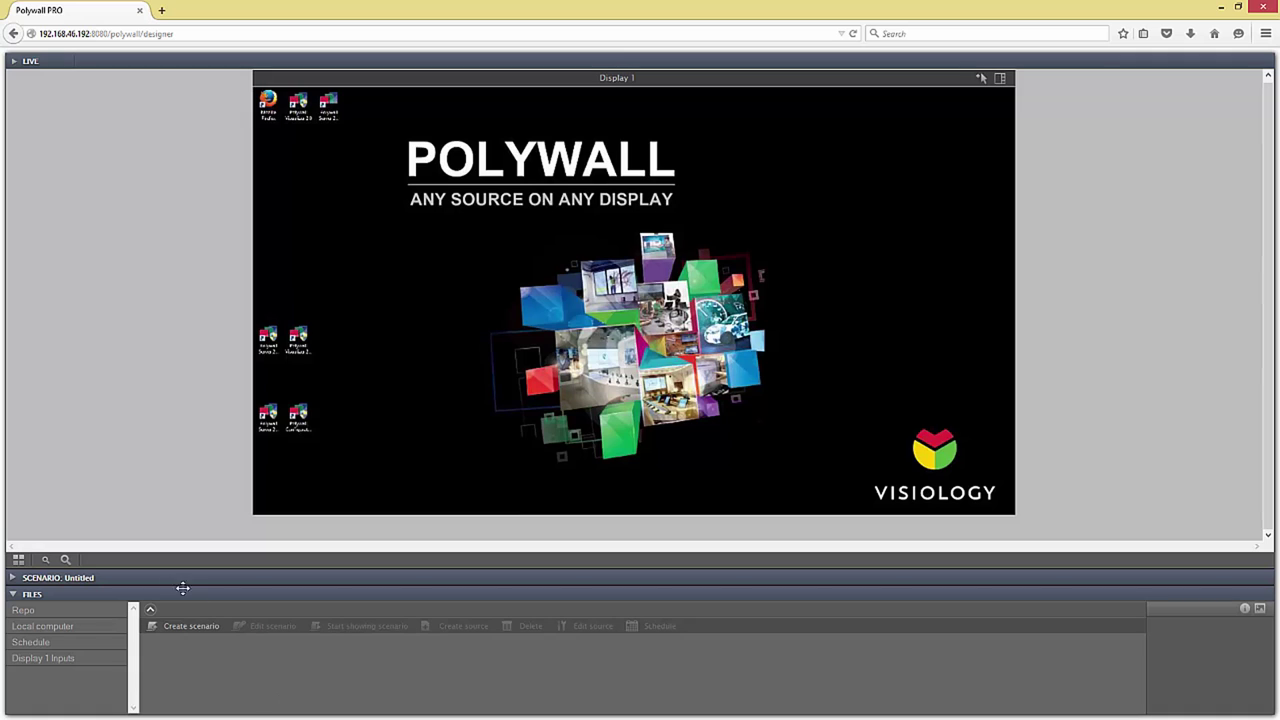
Step: Expand and enlarge the SCENARIO panel, then create a new scenario, confirming Yes to discard the old one
click(14, 578)
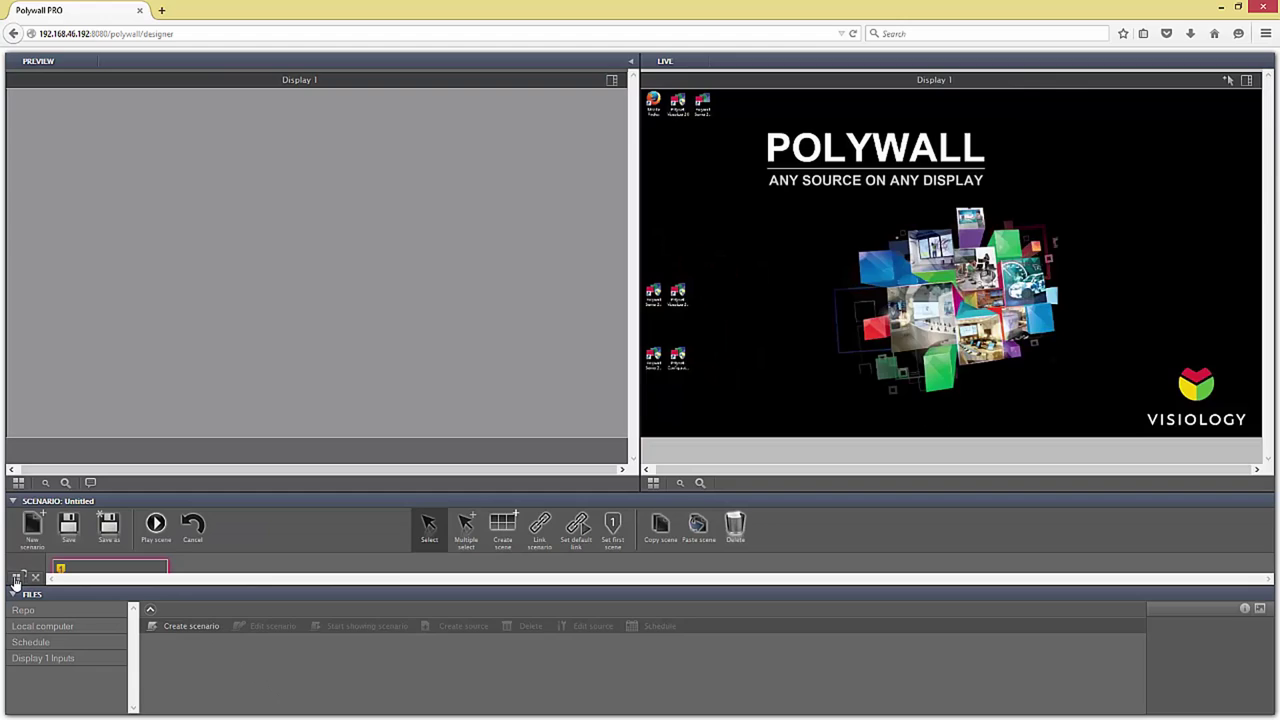
drag(288, 492, 286, 422)
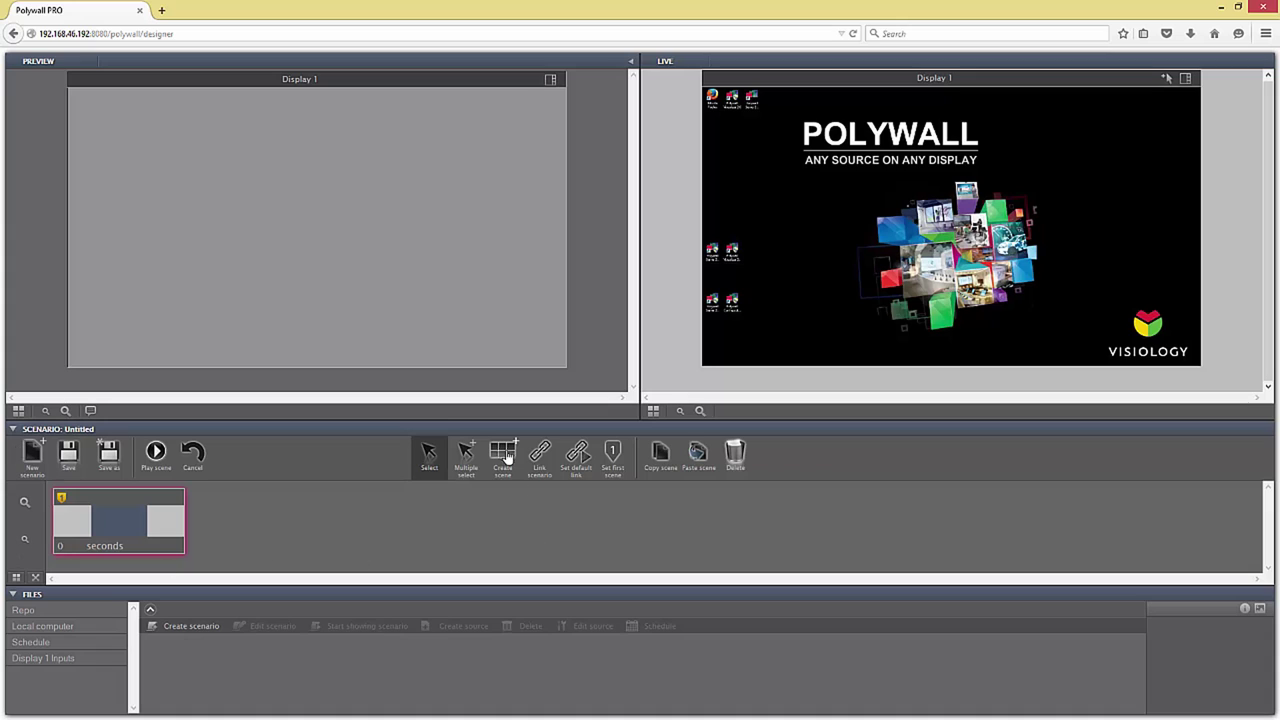
click(314, 520)
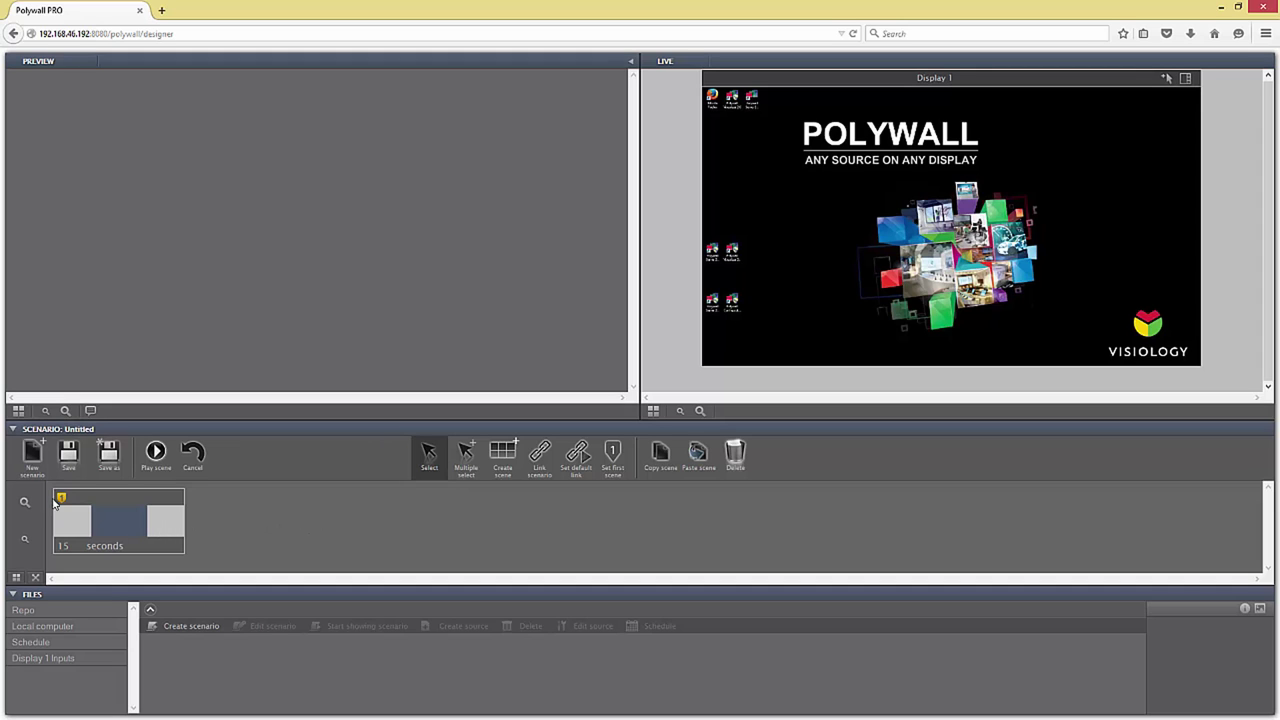
click(29, 454)
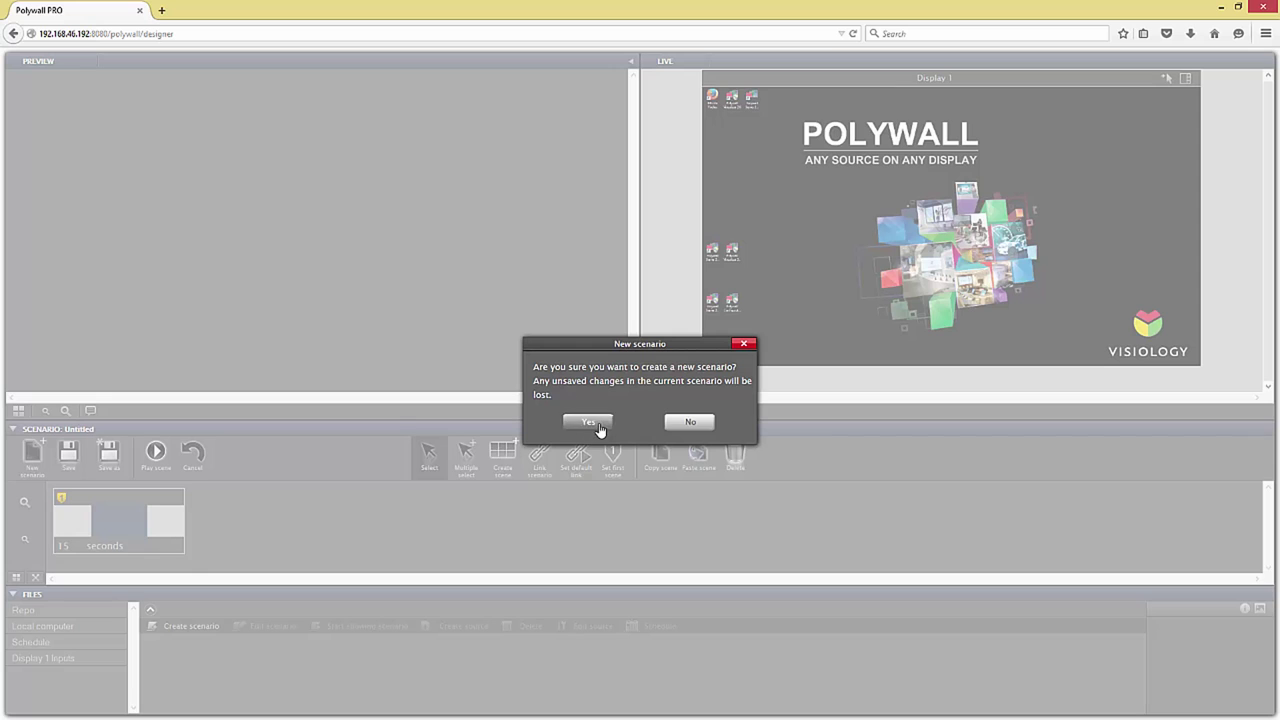
click(593, 422)
Step: Enter 'first' as the scene title and 15 in its seconds field, then commit
click(294, 518)
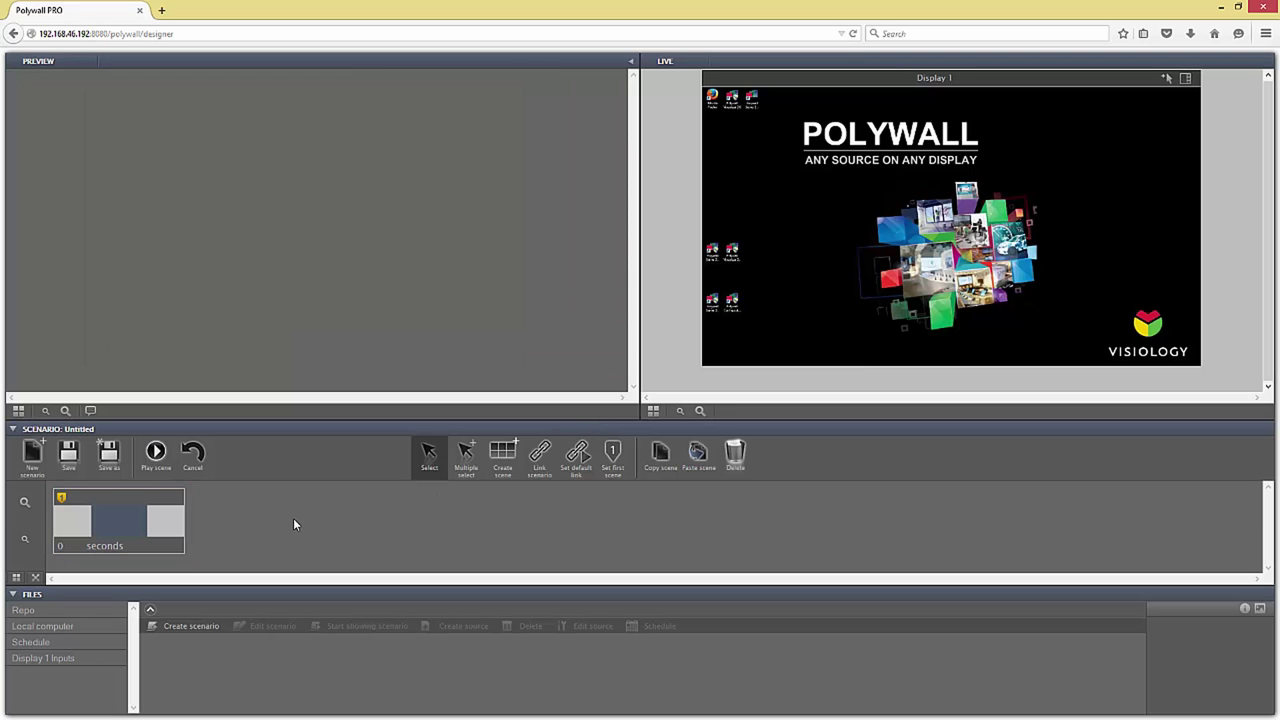
click(127, 502)
click(129, 517)
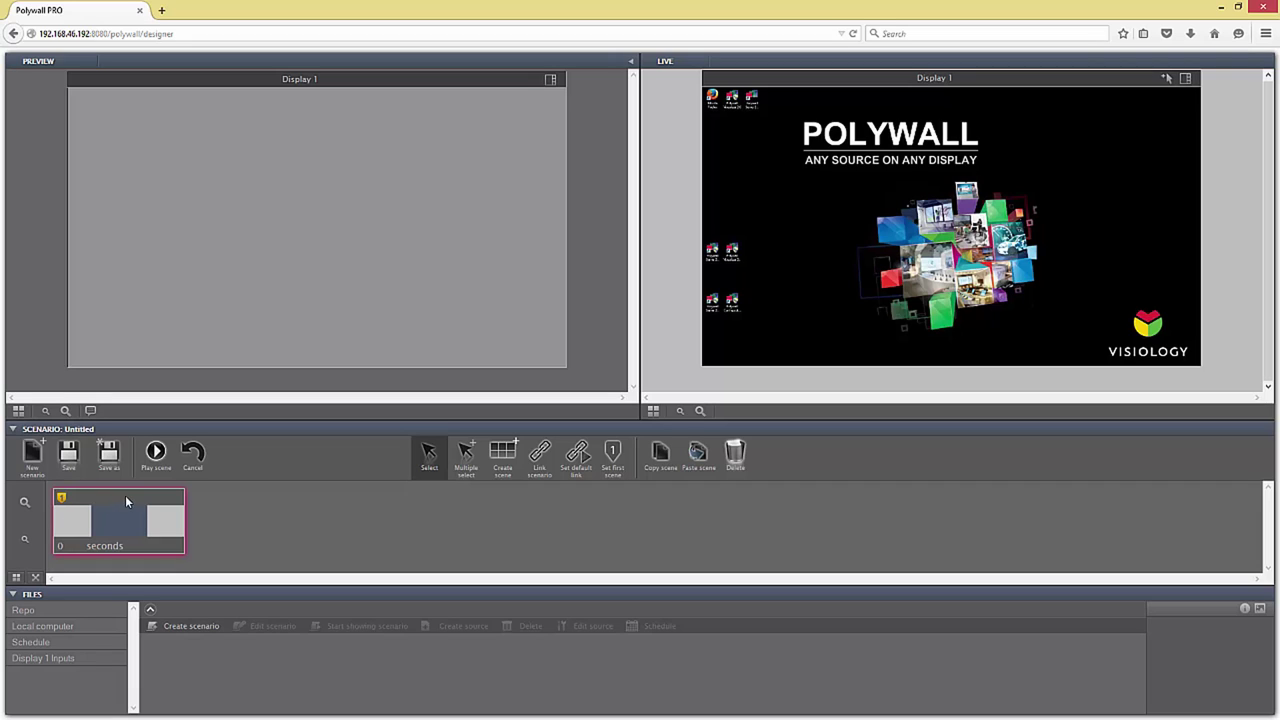
click(127, 497)
text(first)
click(74, 545)
text(15)
click(147, 546)
click(307, 523)
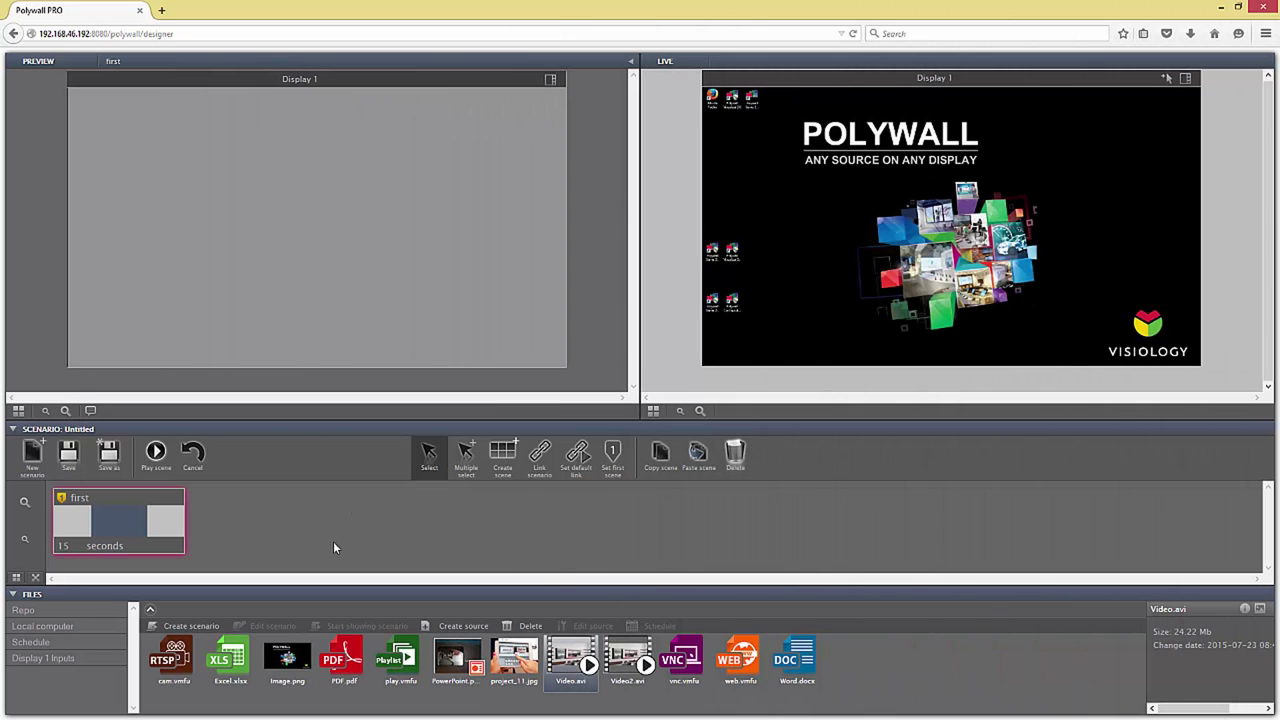
Step: In scene first, place Video.avi, PowerPoint.pptx and PDF.pdf on the Display 1 preview
click(334, 547)
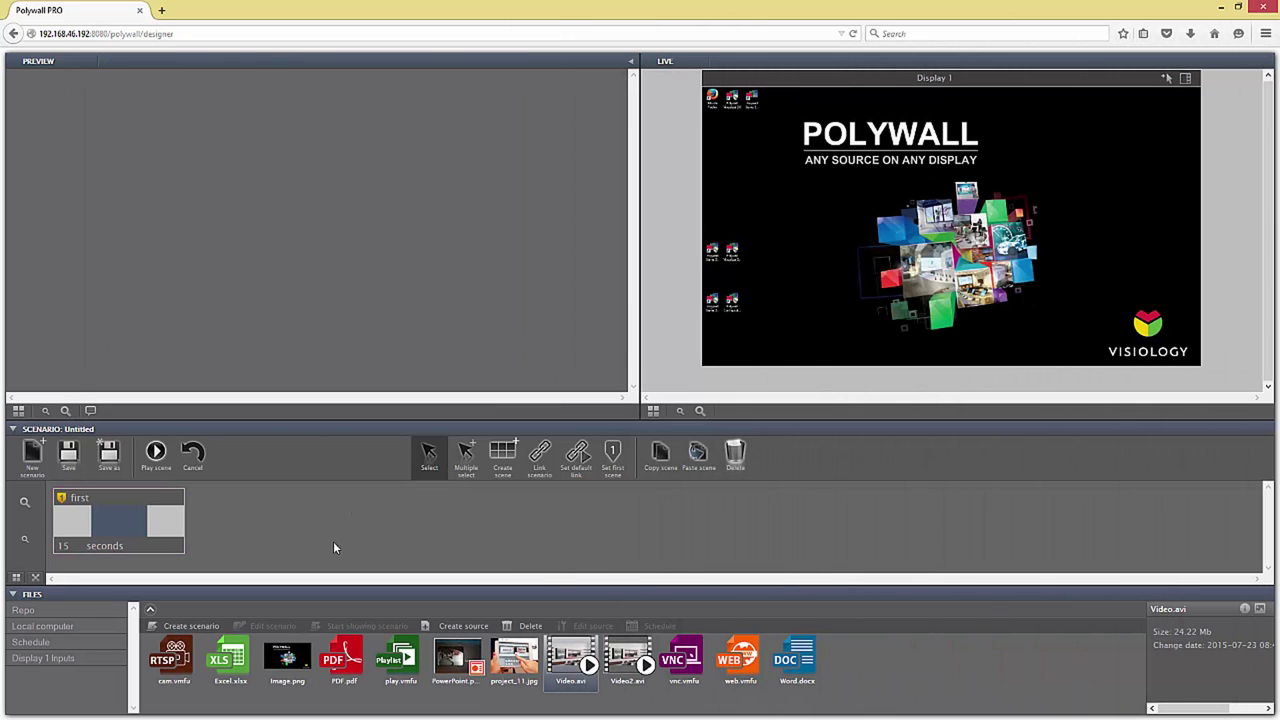
click(126, 526)
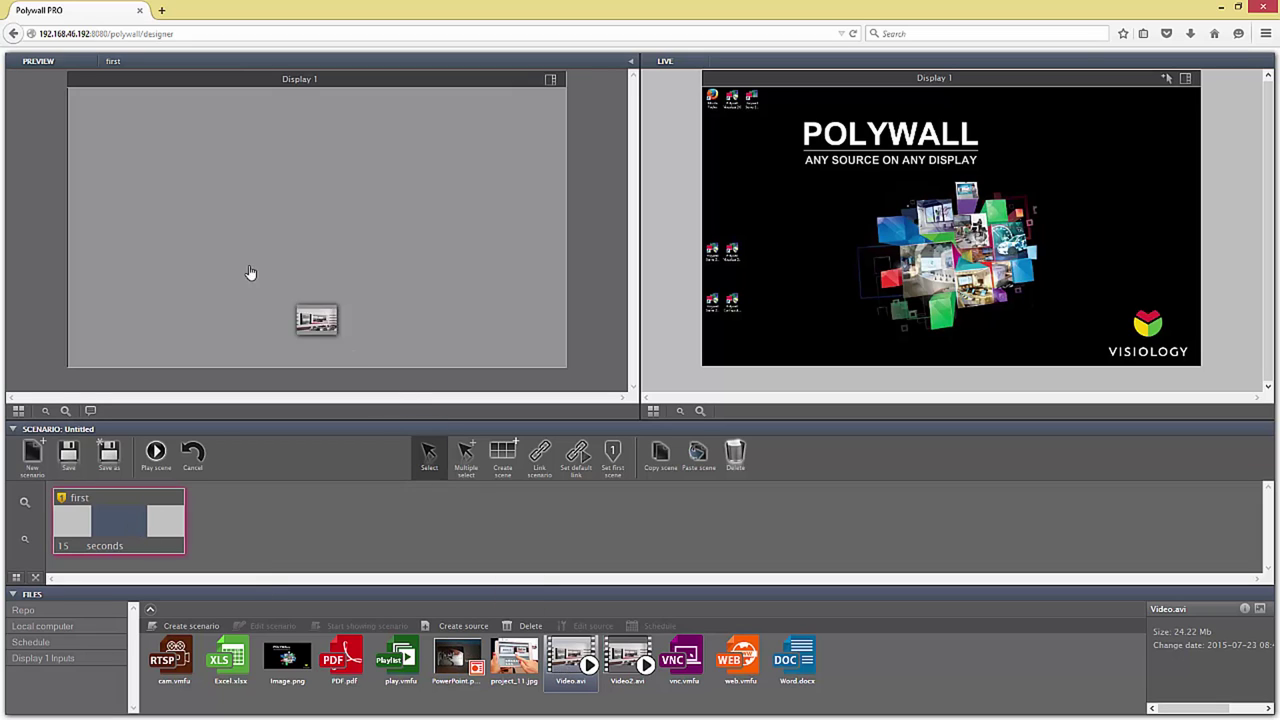
drag(233, 264, 180, 250)
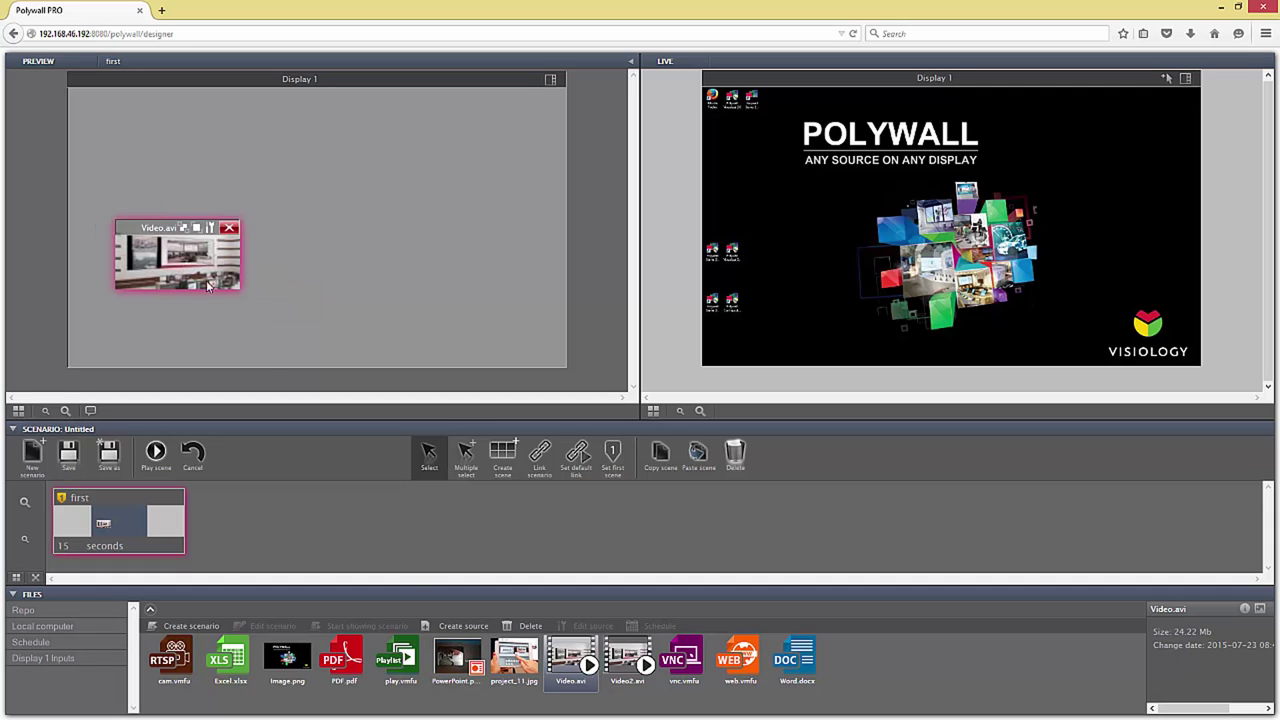
drag(455, 660, 486, 244)
drag(343, 660, 340, 232)
Step: Check the 480x270 Properties of the Video.avi, PDF.pdf and PowerPoint.pptx windows
click(230, 265)
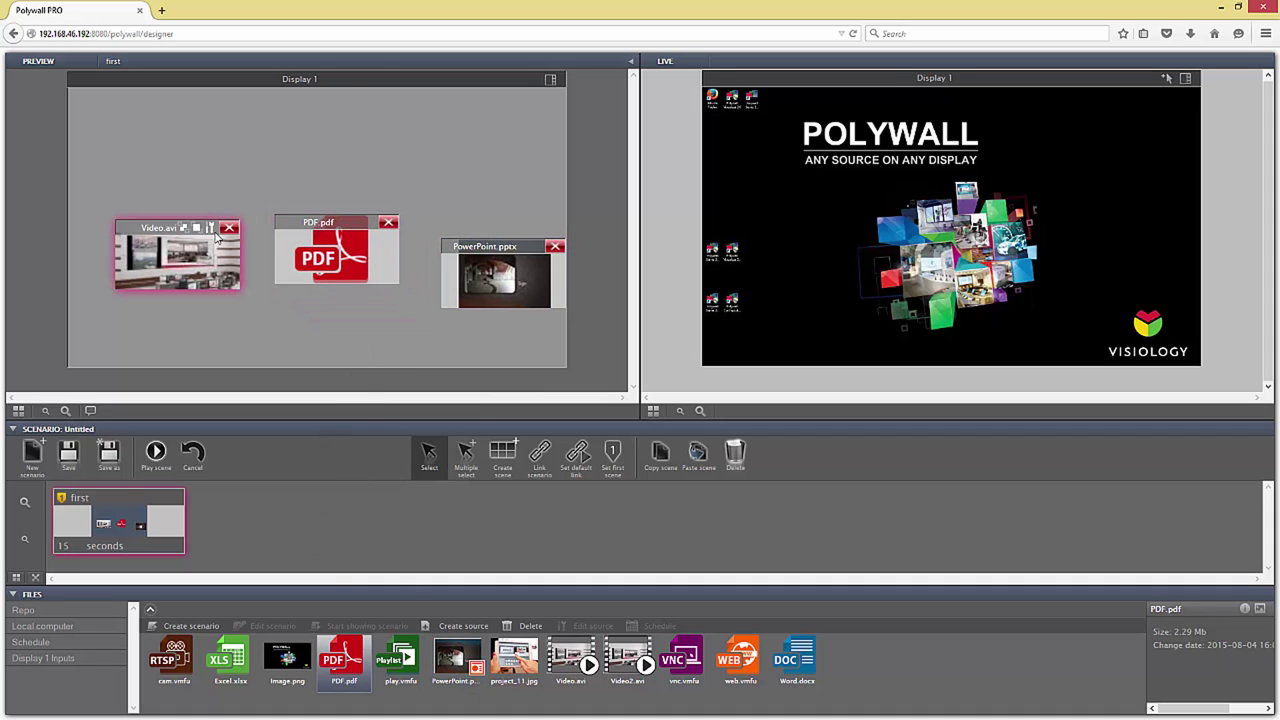
click(209, 229)
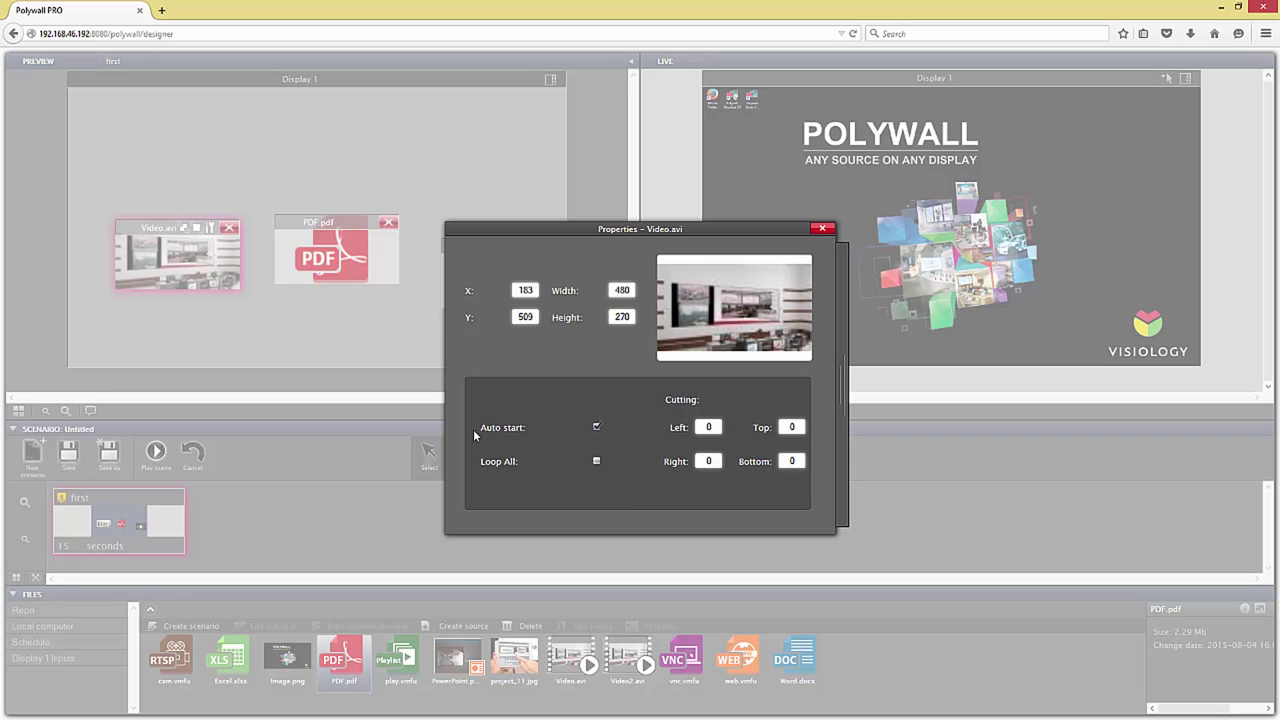
click(822, 229)
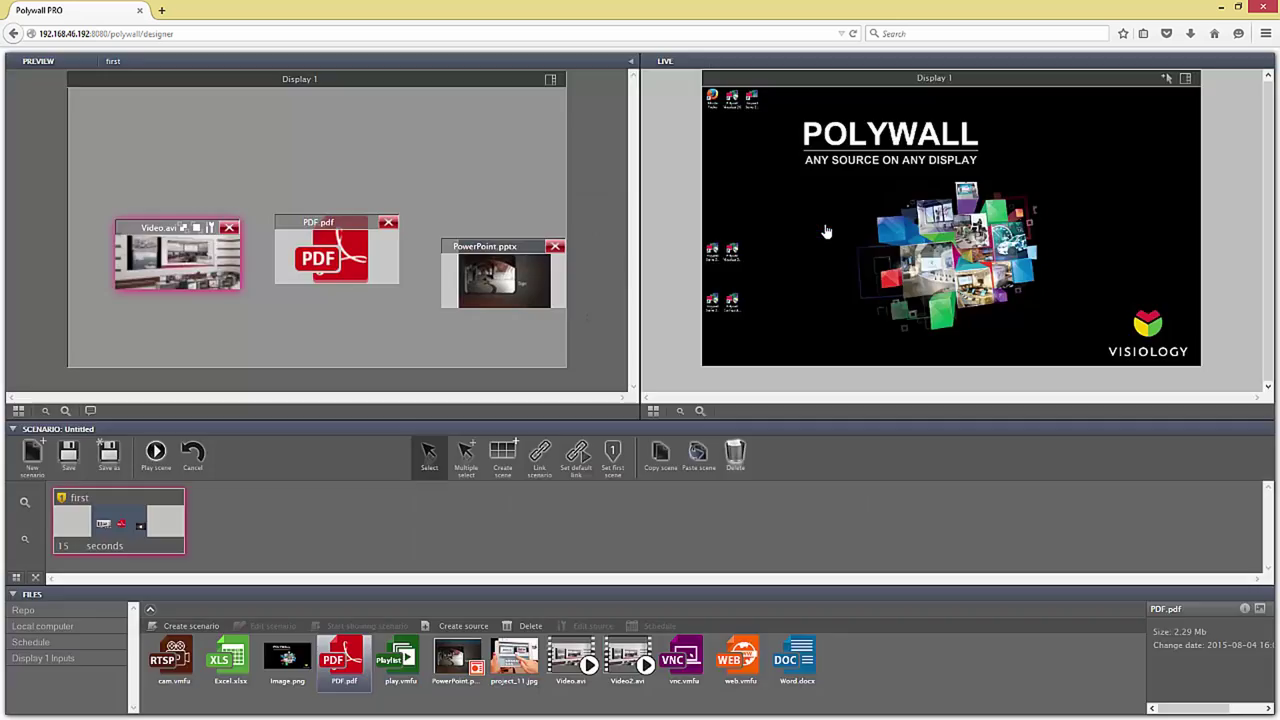
click(390, 245)
click(369, 222)
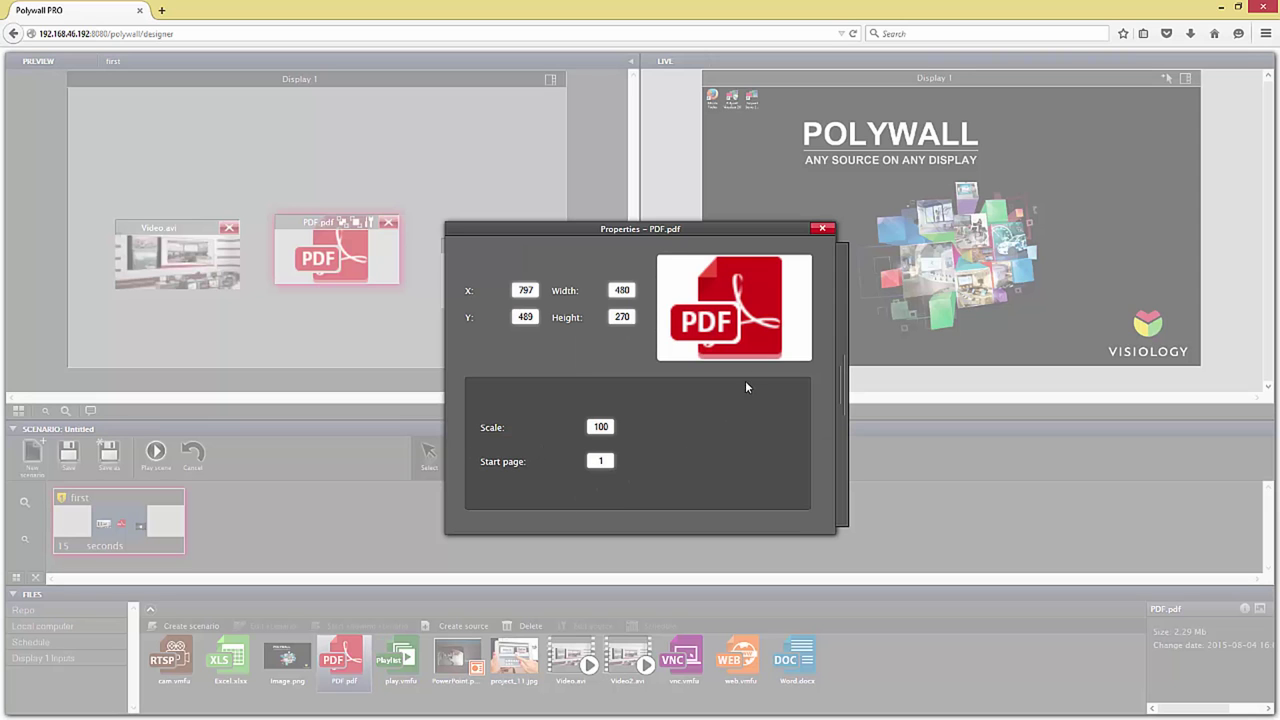
click(822, 229)
click(505, 255)
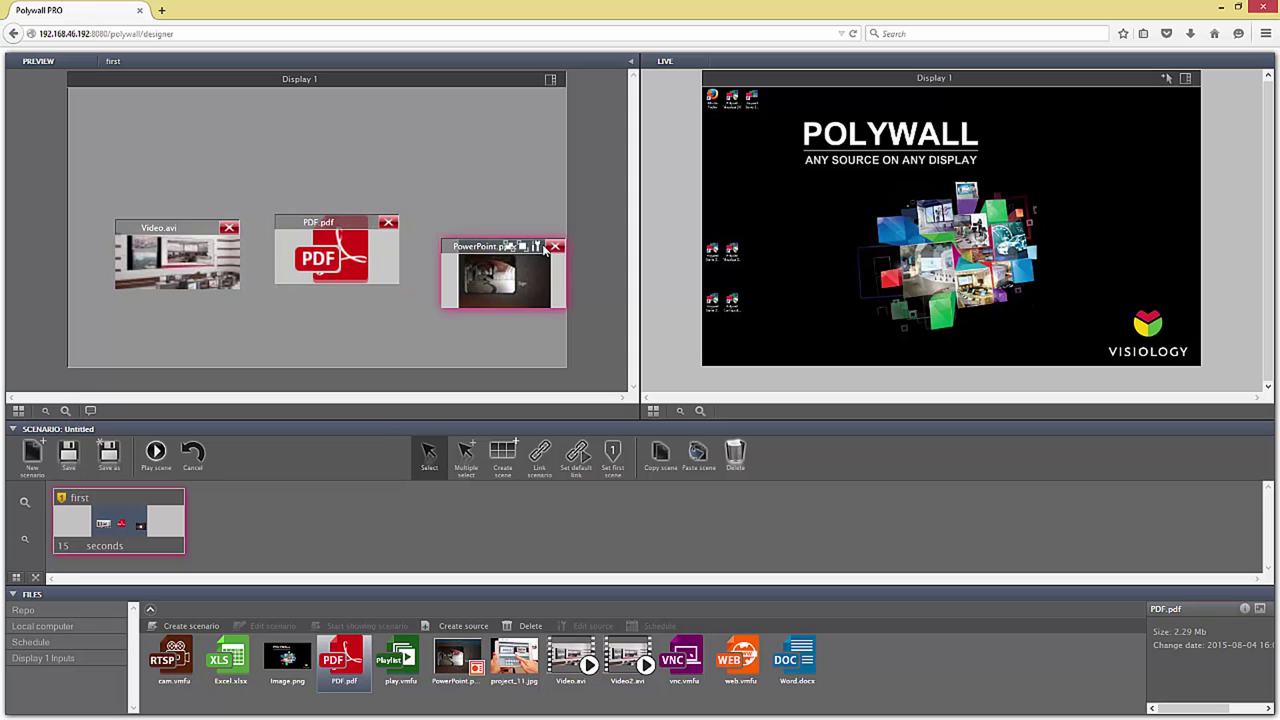
click(537, 246)
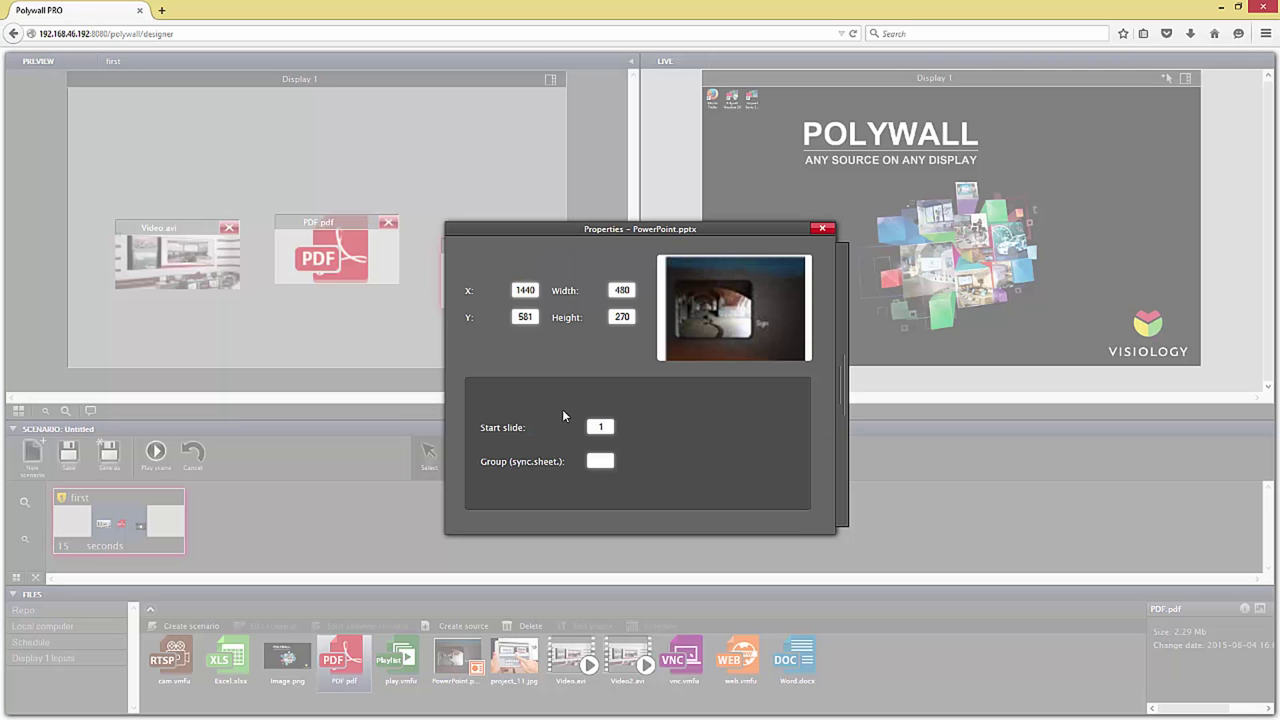
click(820, 229)
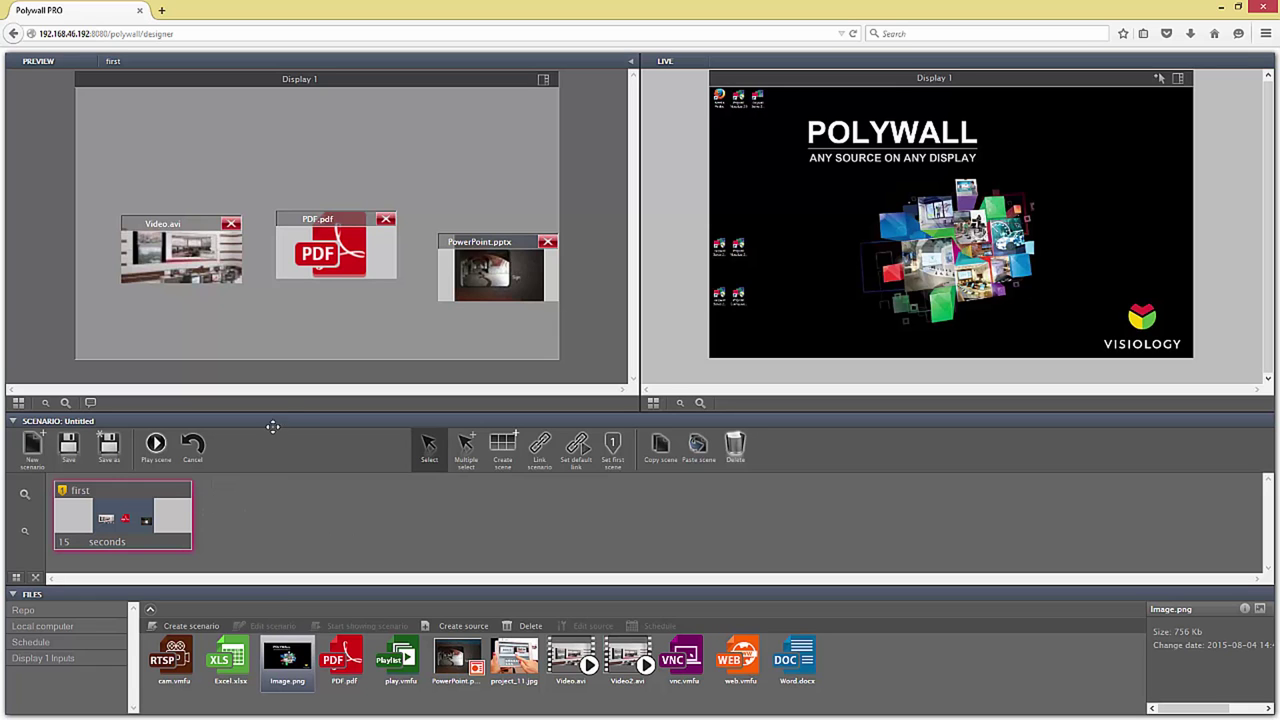
Step: Add a new scene next to first and name it 'sec'
drag(280, 414, 281, 333)
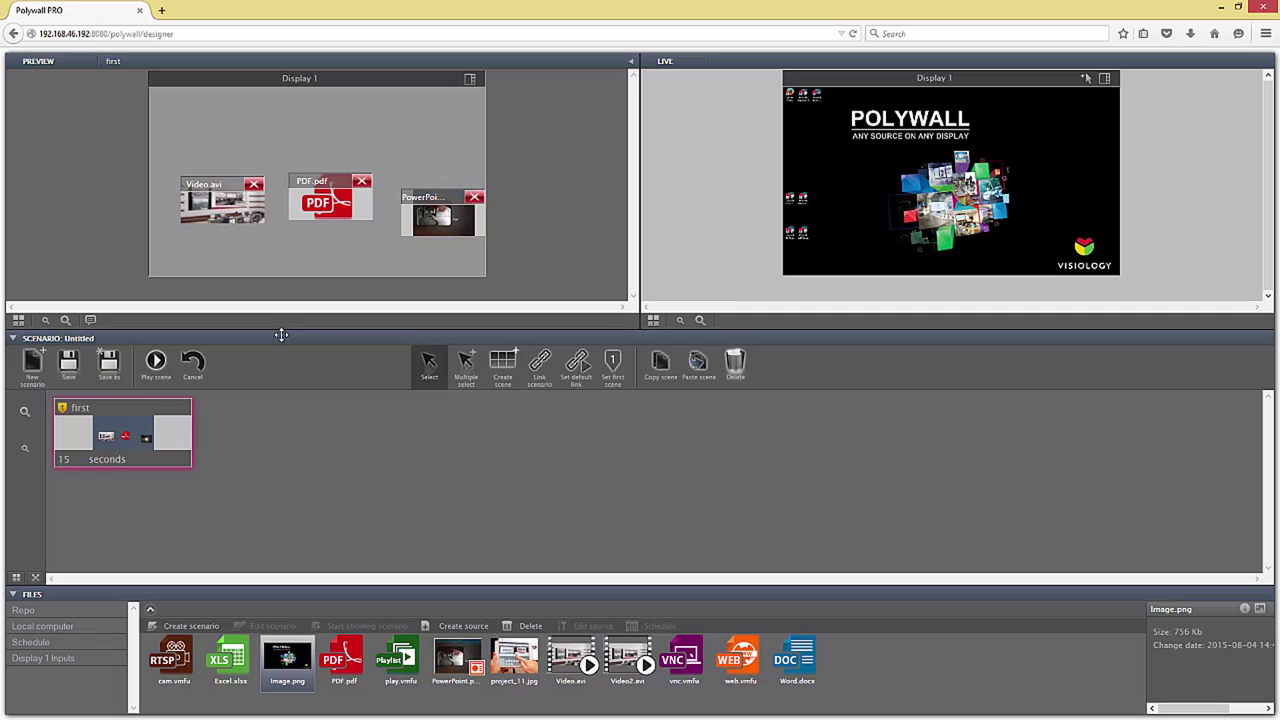
click(503, 368)
click(287, 443)
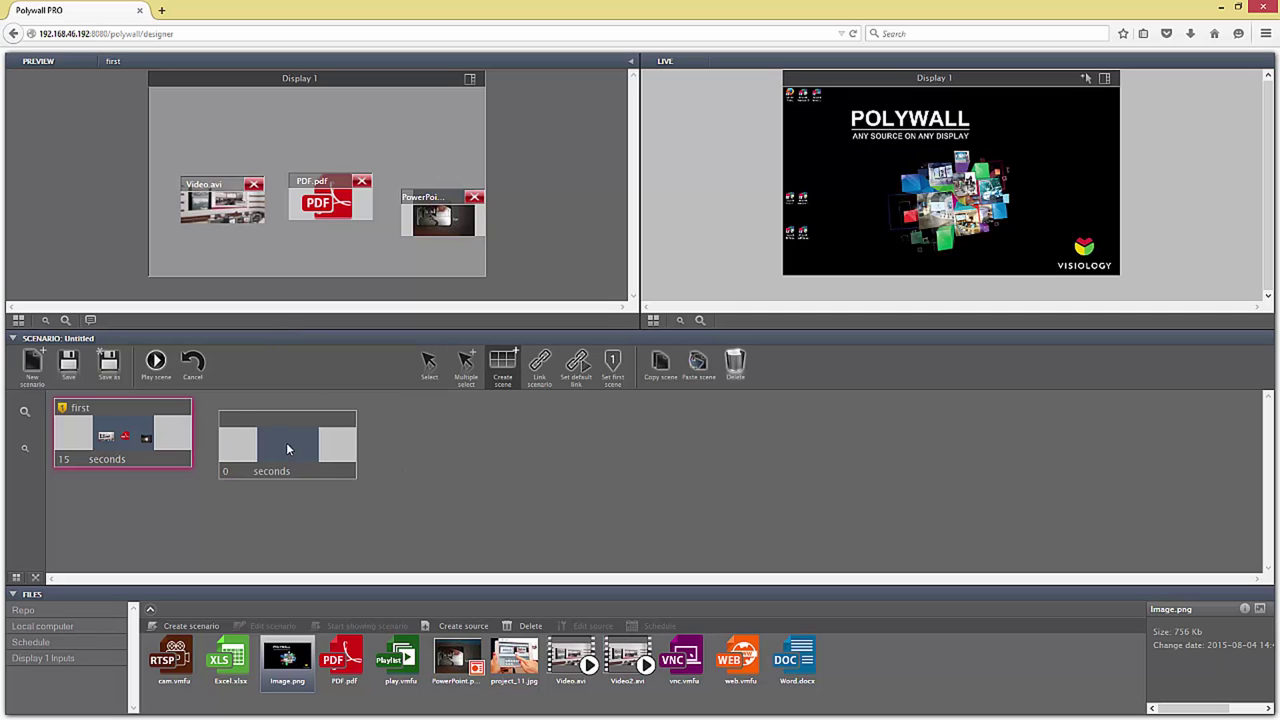
click(431, 378)
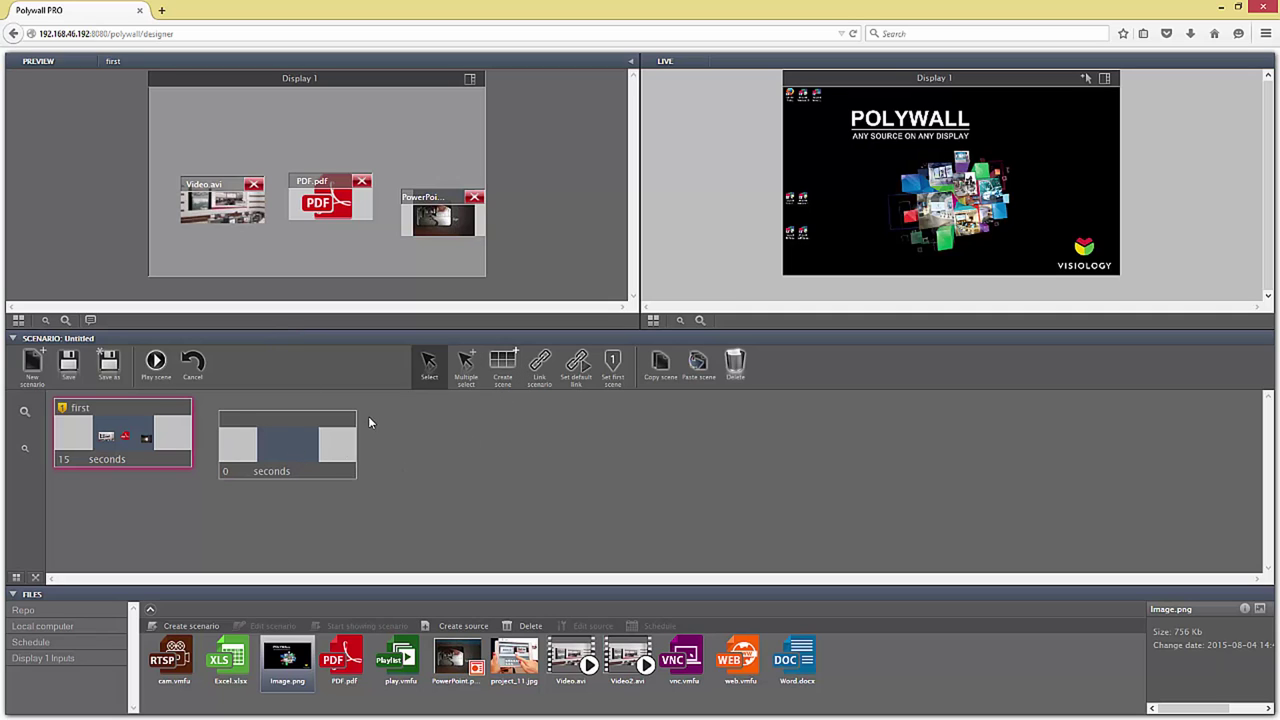
drag(298, 449, 337, 441)
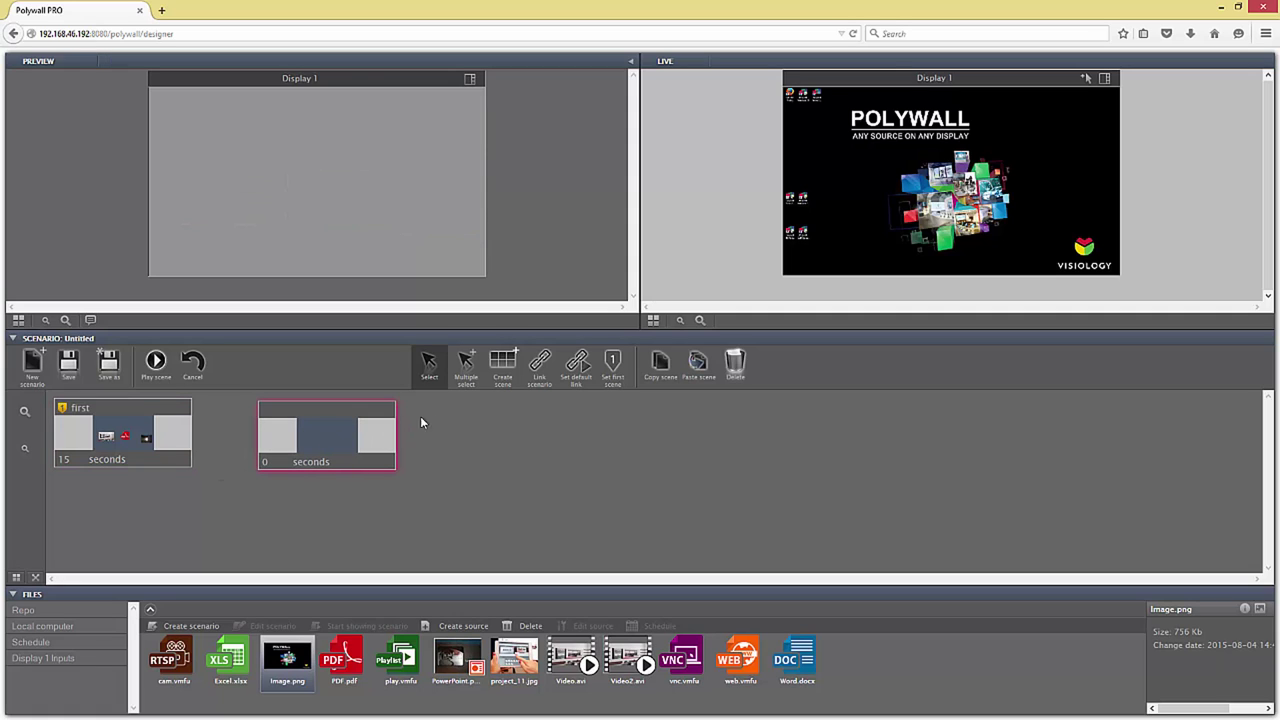
double_click(342, 409)
text(sec)
click(264, 461)
Step: Set sec's duration to 15 seconds and fill its Display 1 with Image.png in a single-cell layout
text(15)
key(Return)
drag(287, 660, 340, 215)
click(470, 78)
click(427, 131)
Step: Link the first and sec scenes to each other in both directions
click(462, 466)
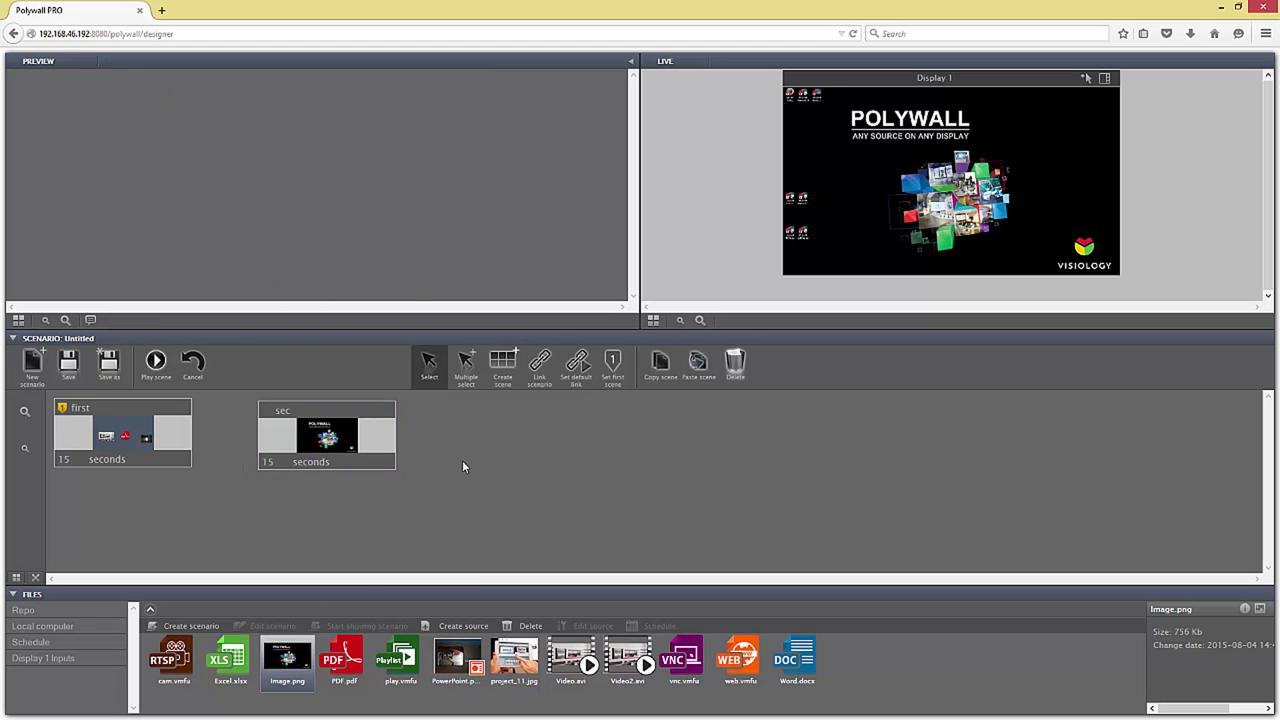
click(357, 452)
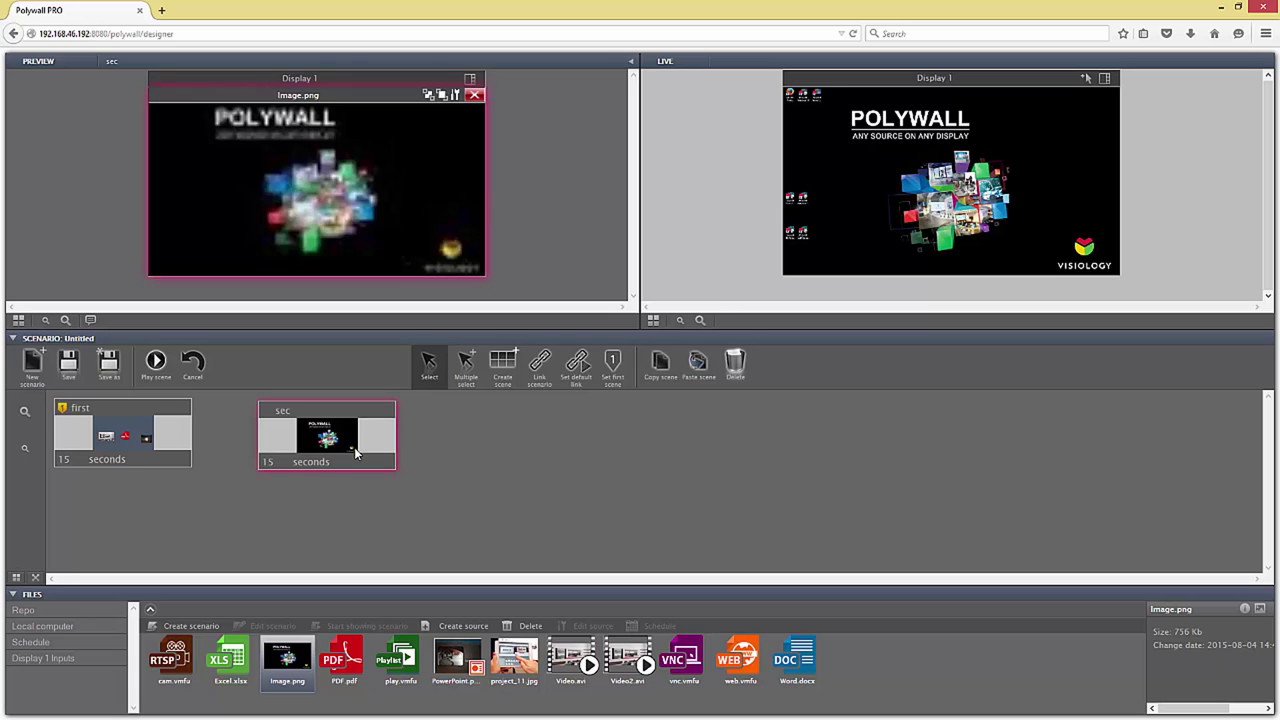
click(540, 366)
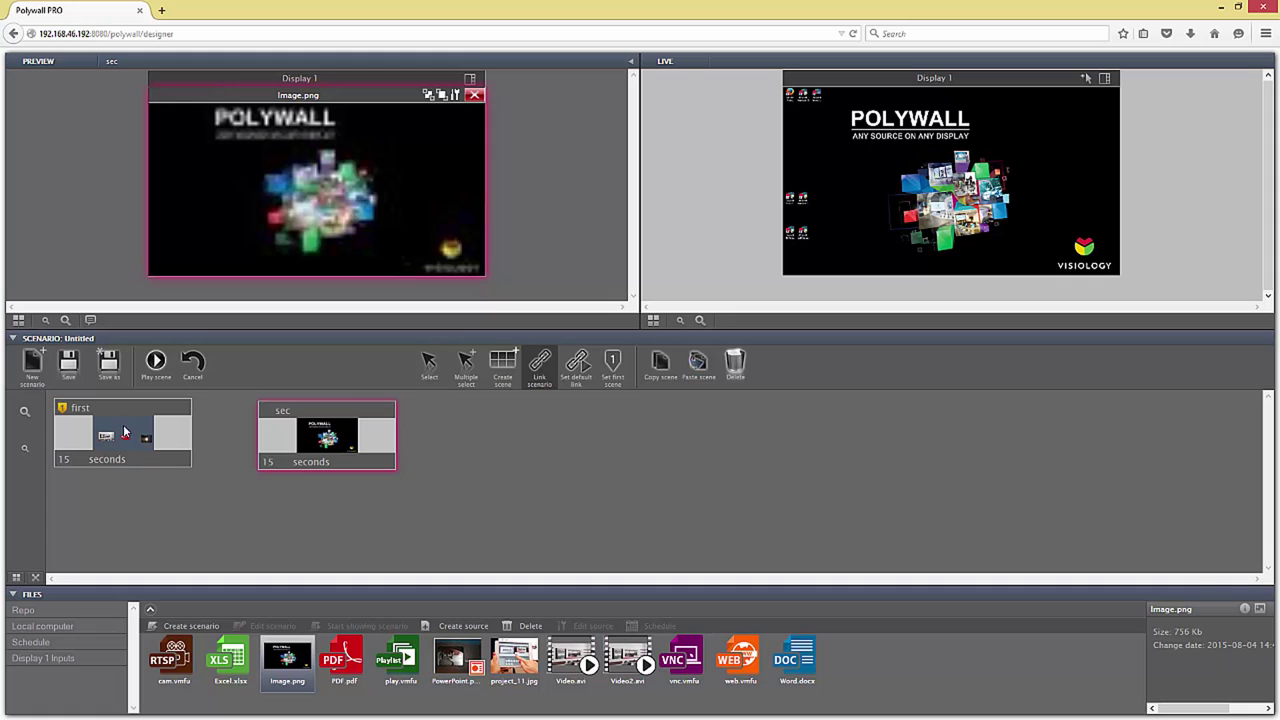
drag(240, 447, 325, 443)
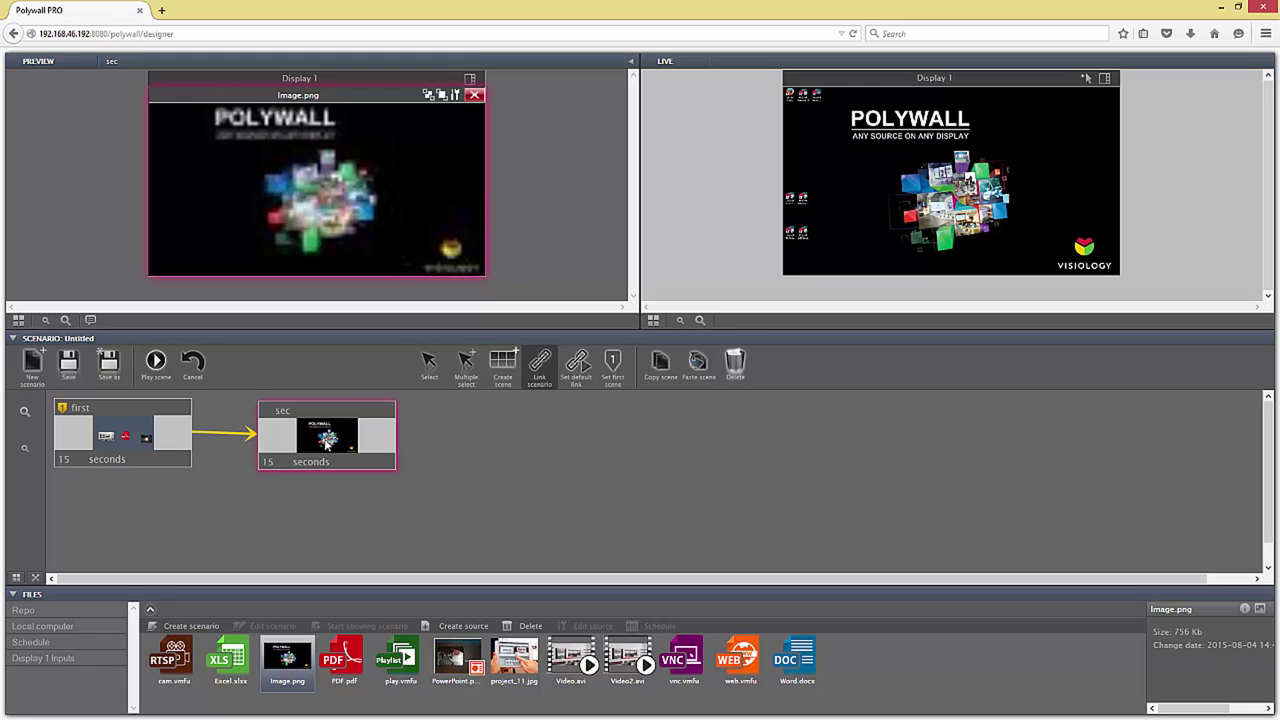
drag(325, 443, 134, 450)
Step: Add a new scene named 'third' showing Word.docx
click(503, 368)
click(298, 486)
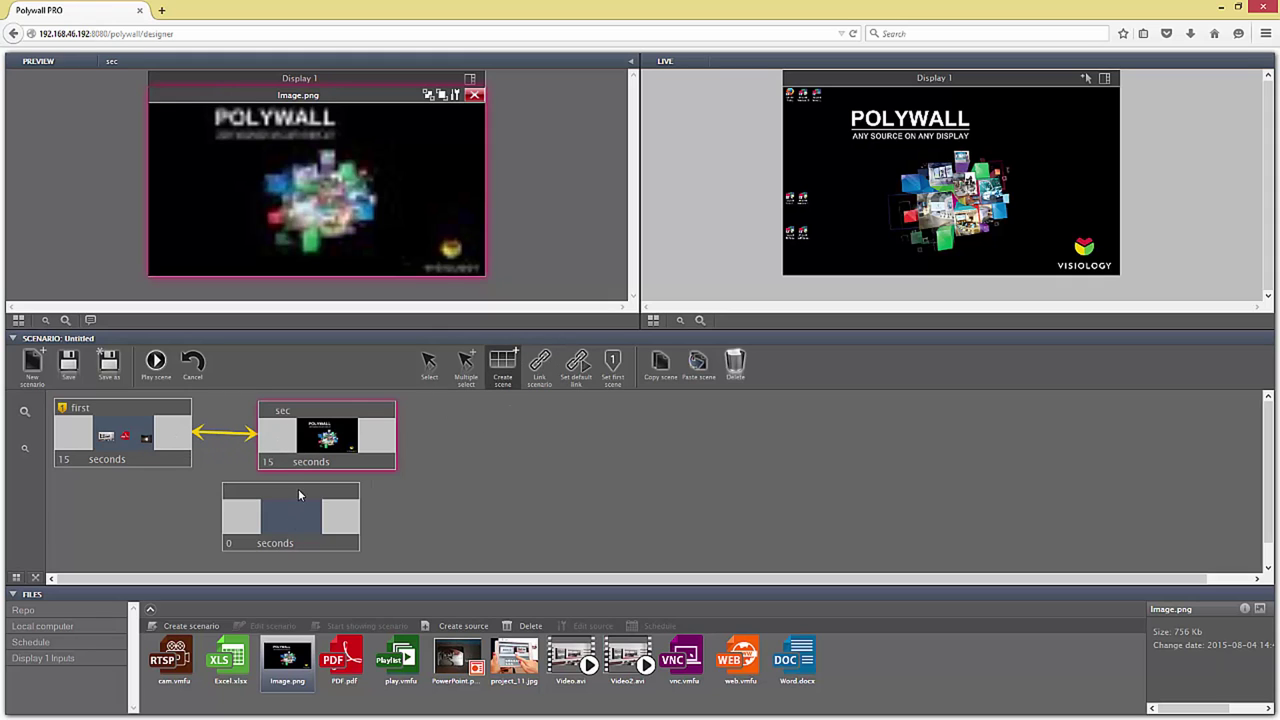
text(third)
key(Return)
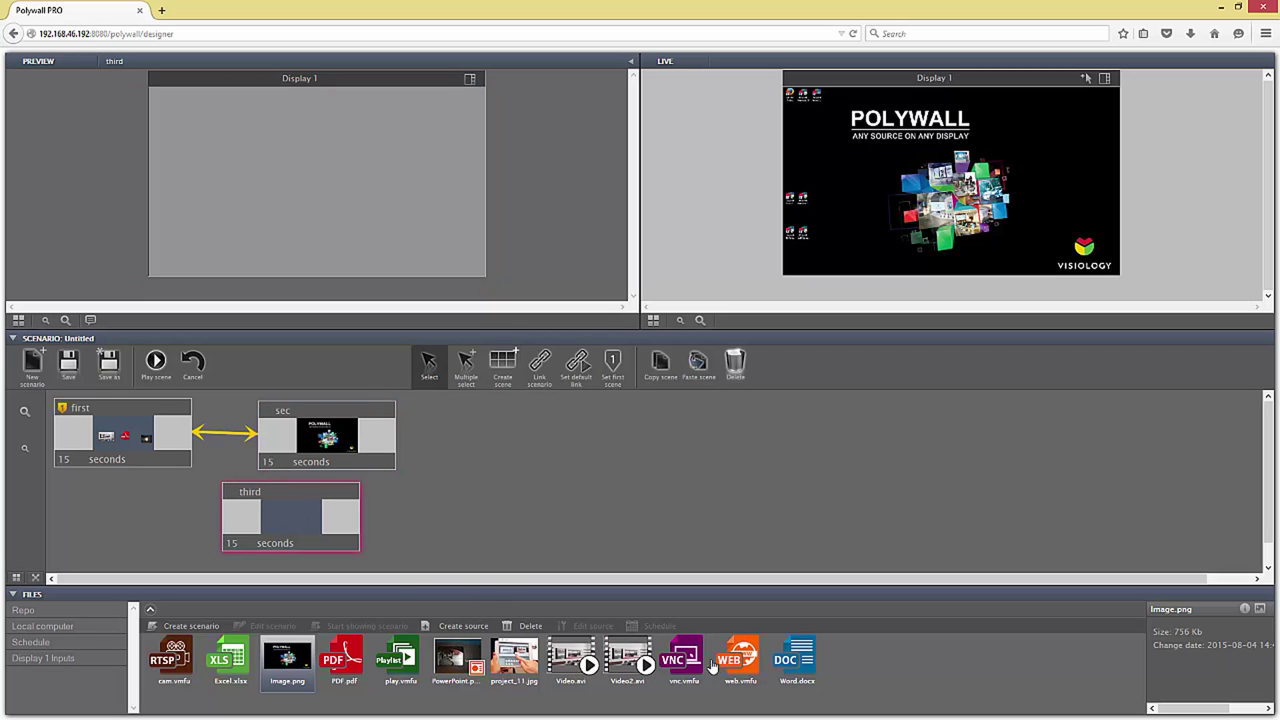
drag(795, 662, 335, 195)
Step: Link first to third and rearrange the sec and third scene boxes
click(540, 368)
drag(139, 469, 291, 546)
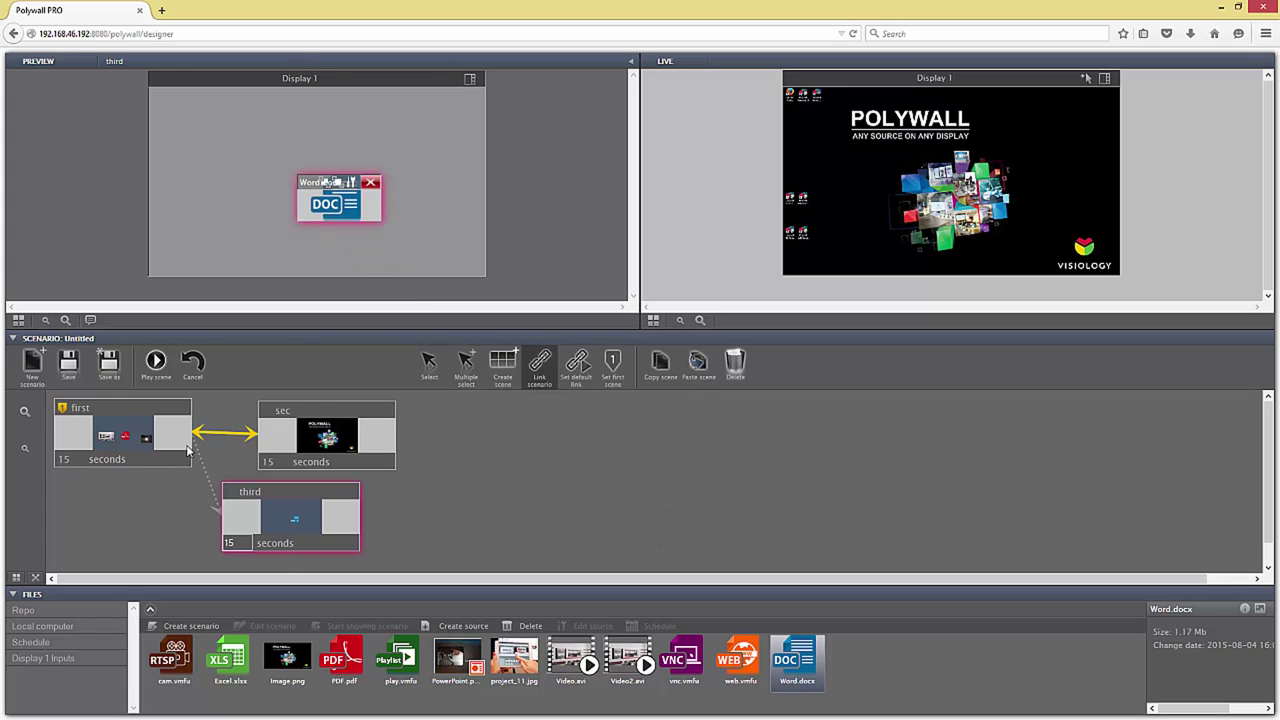
click(424, 385)
drag(283, 511, 323, 521)
drag(319, 457, 375, 455)
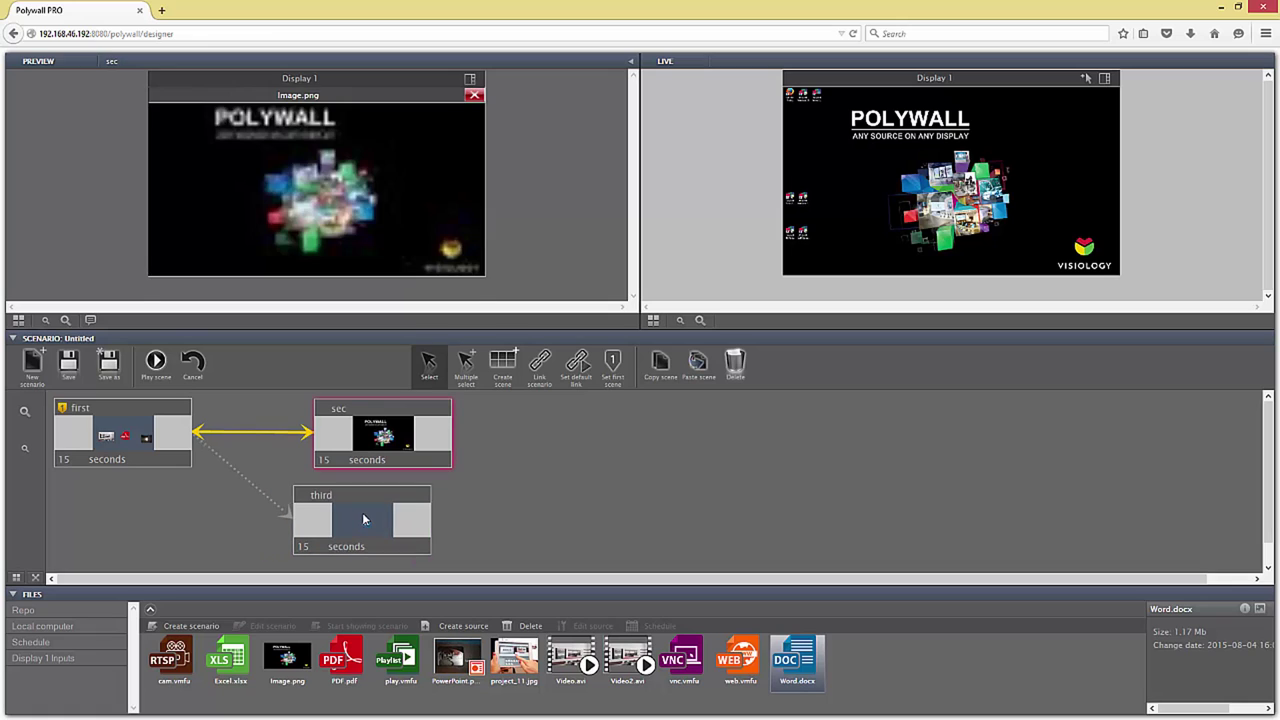
drag(338, 522, 366, 519)
Step: Make the first-to-third link the default and set sec as the first scene
click(242, 499)
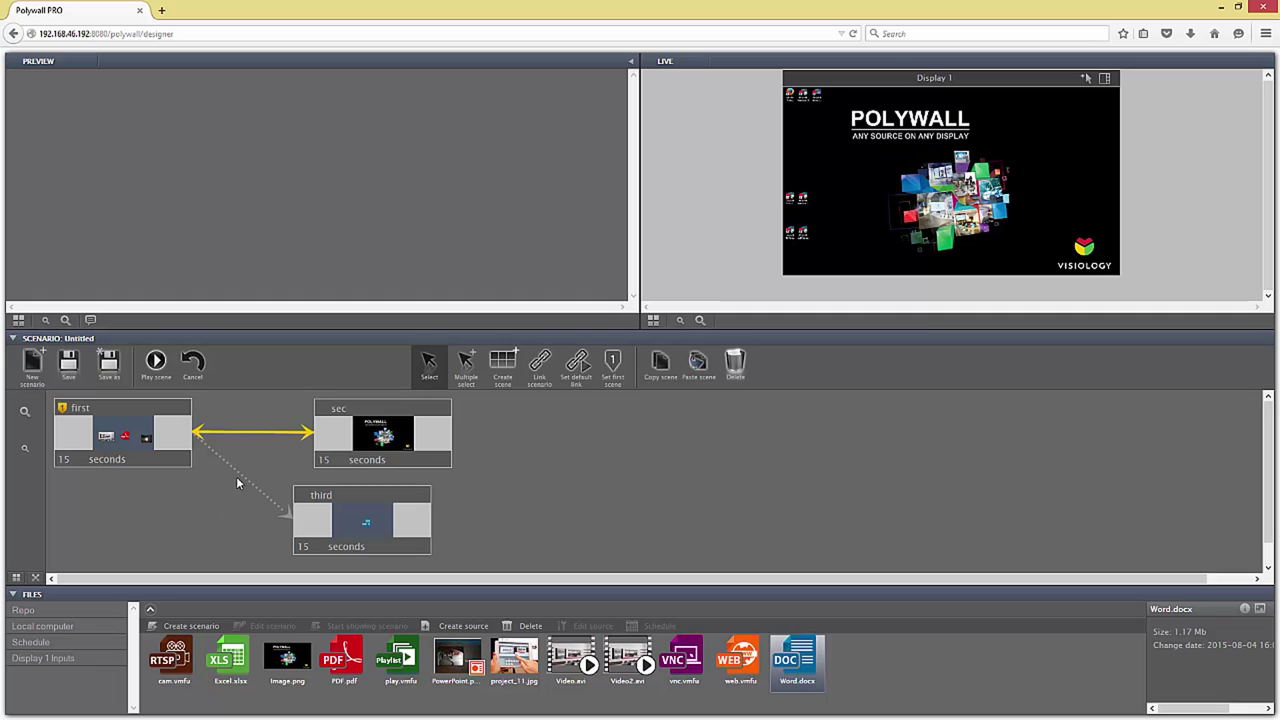
click(238, 474)
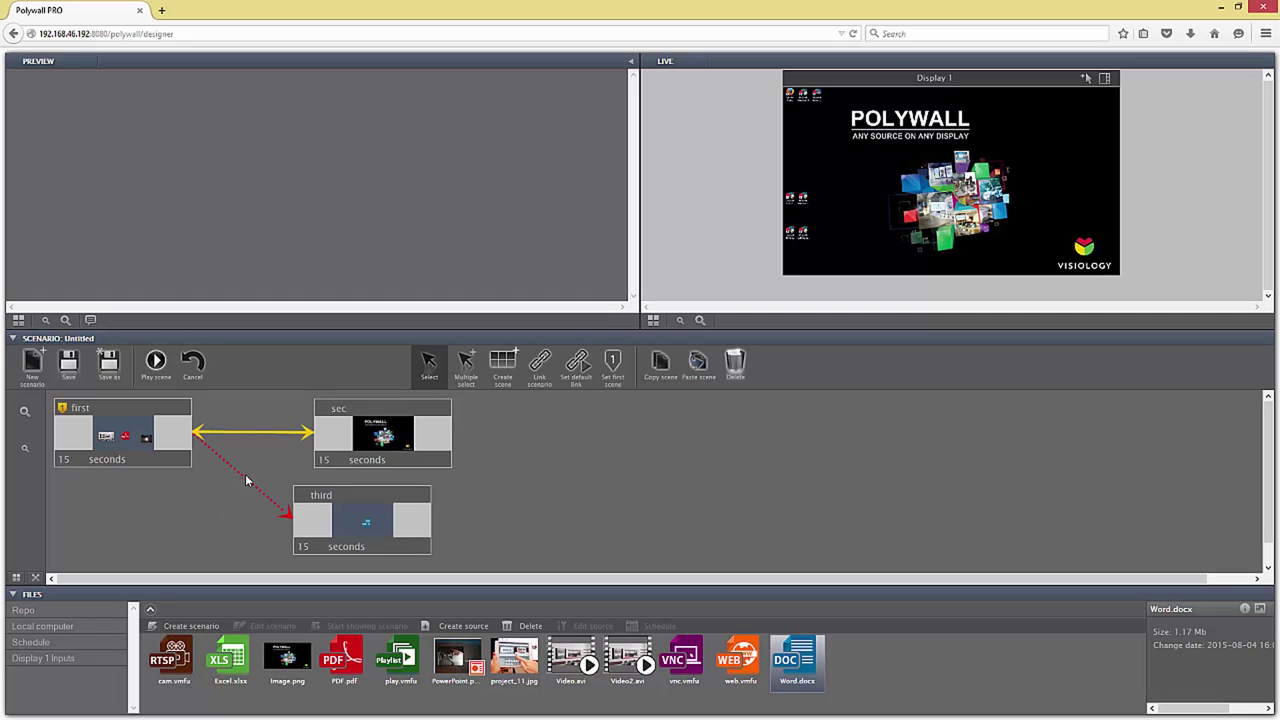
click(577, 374)
click(283, 466)
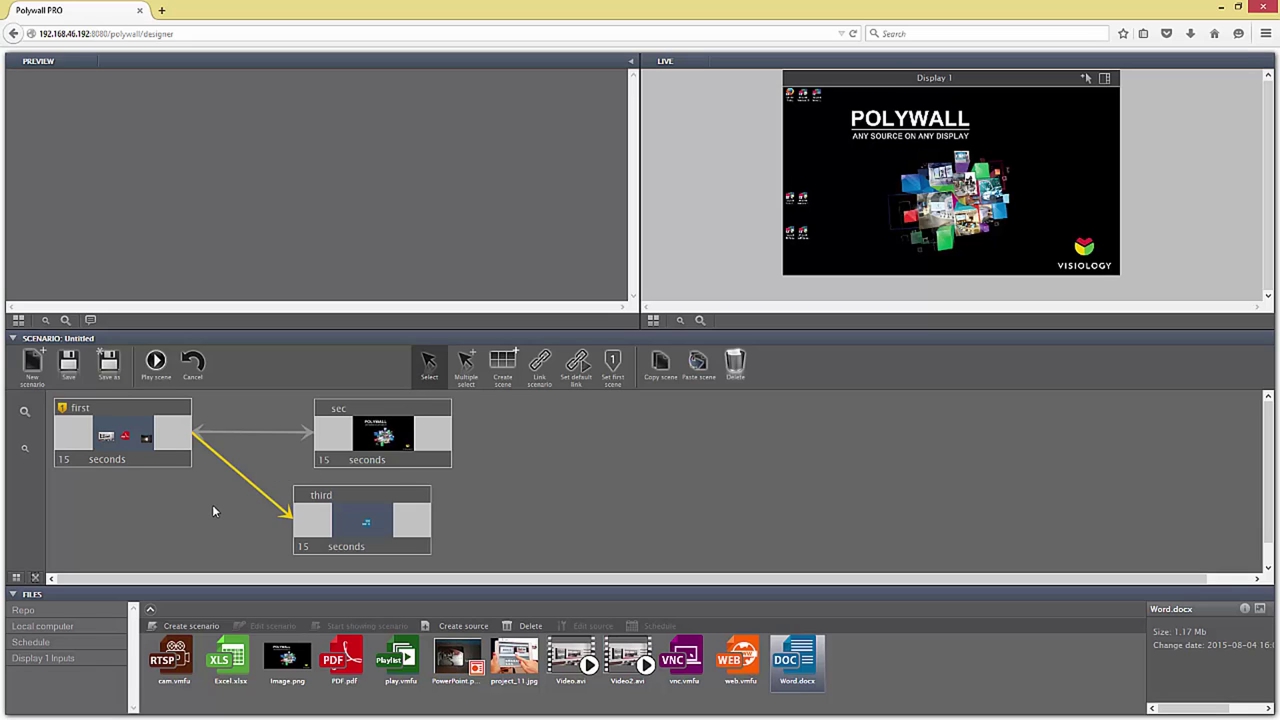
click(420, 448)
click(612, 365)
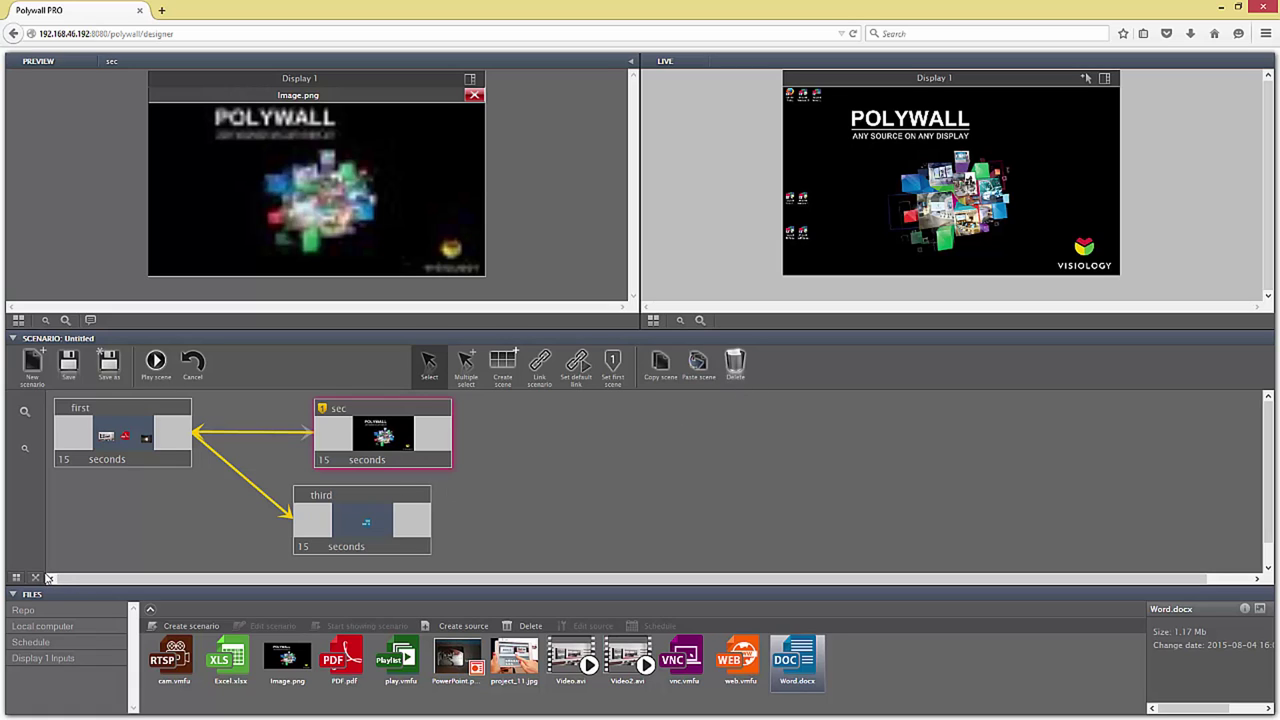
Step: Save the scenario as sc2, declining to embed copies of its sources
click(35, 578)
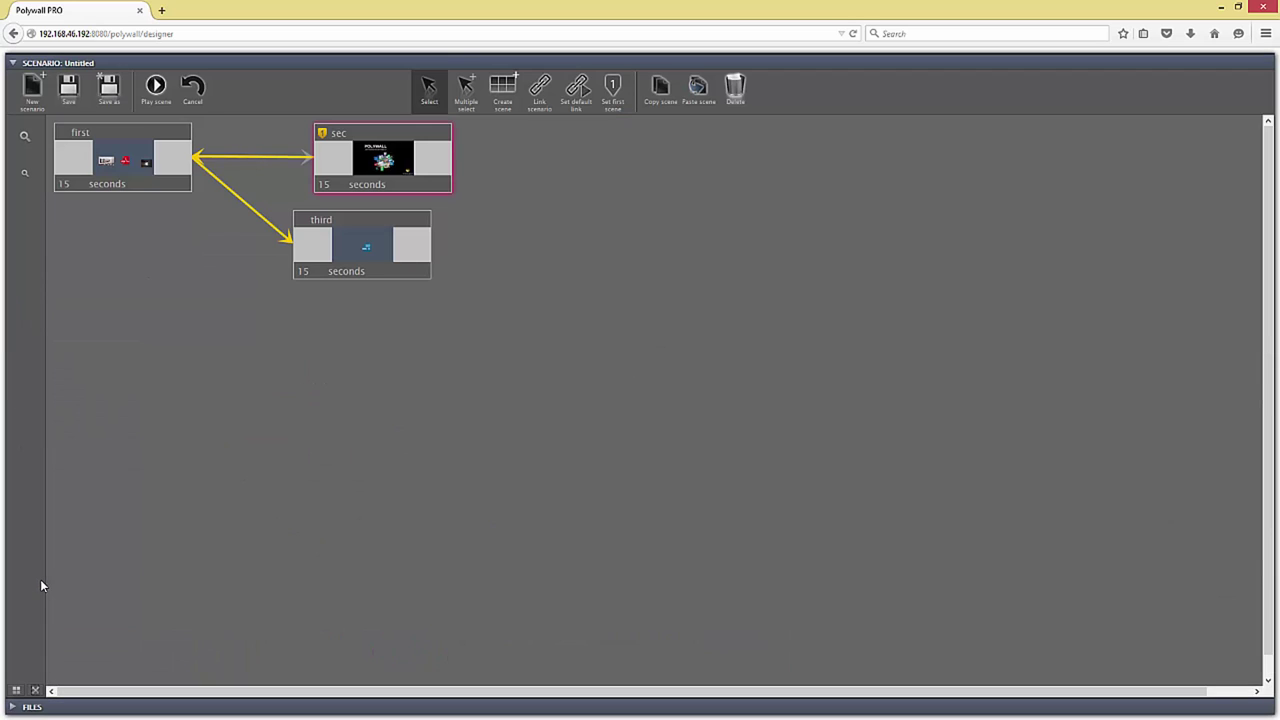
click(180, 294)
mouse_move(21, 174)
mouse_down()
mouse_move(26, 150)
mouse_move(26, 178)
mouse_up()
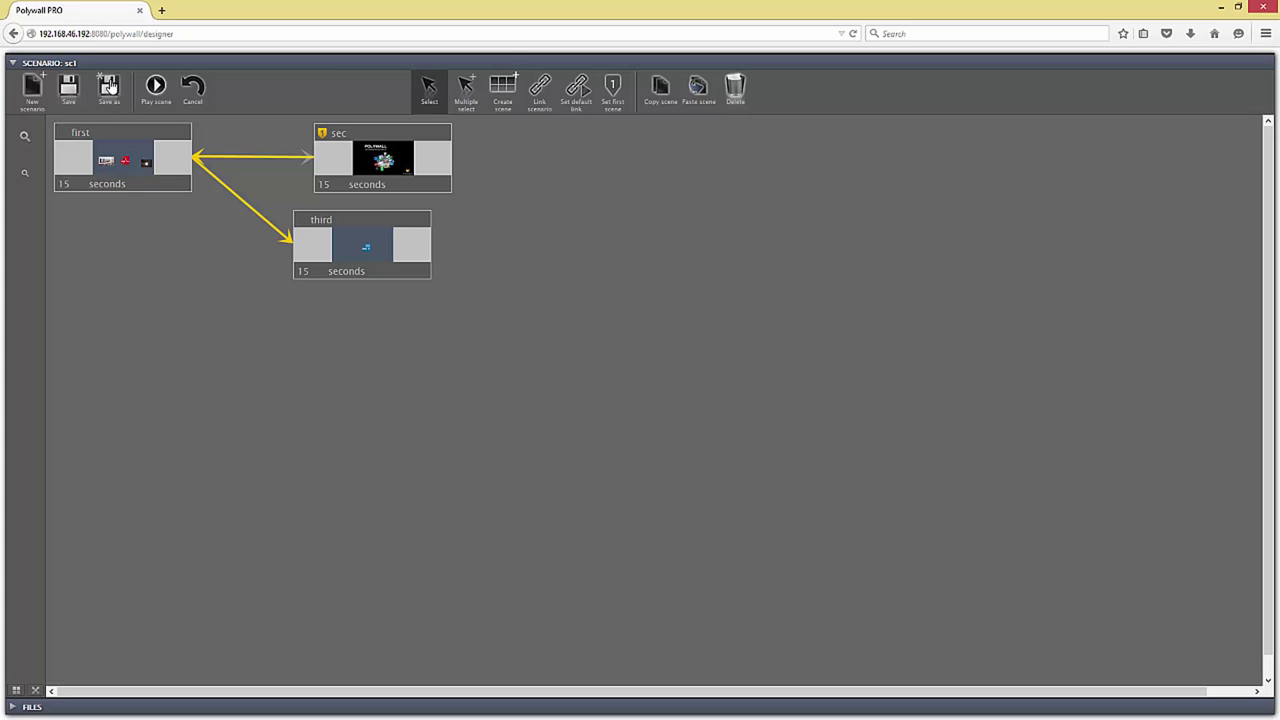
click(110, 86)
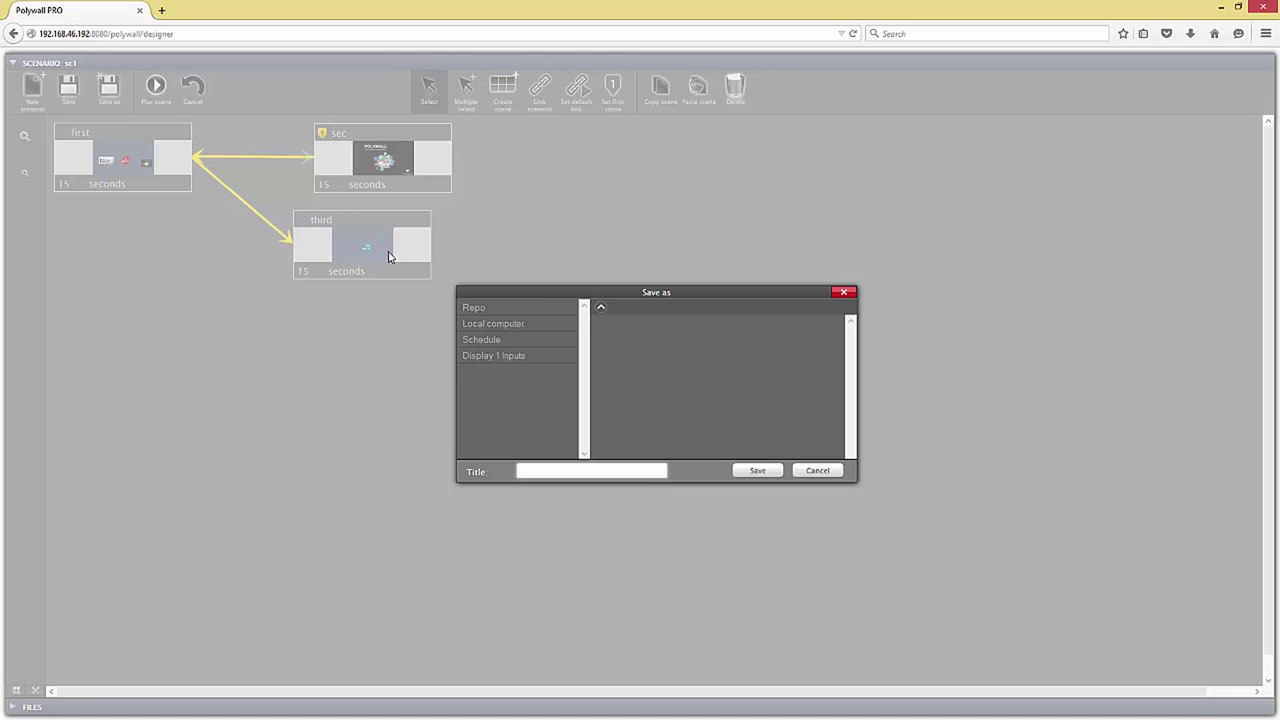
click(575, 469)
text(sc1)
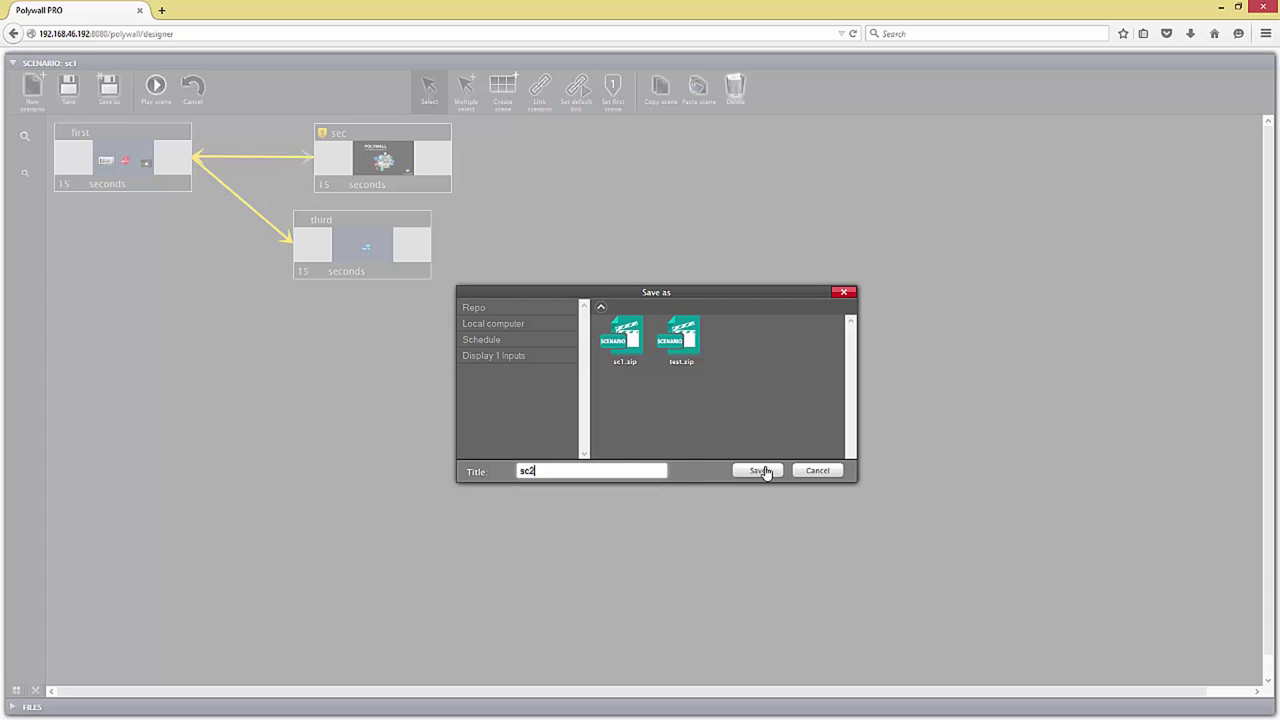
click(757, 470)
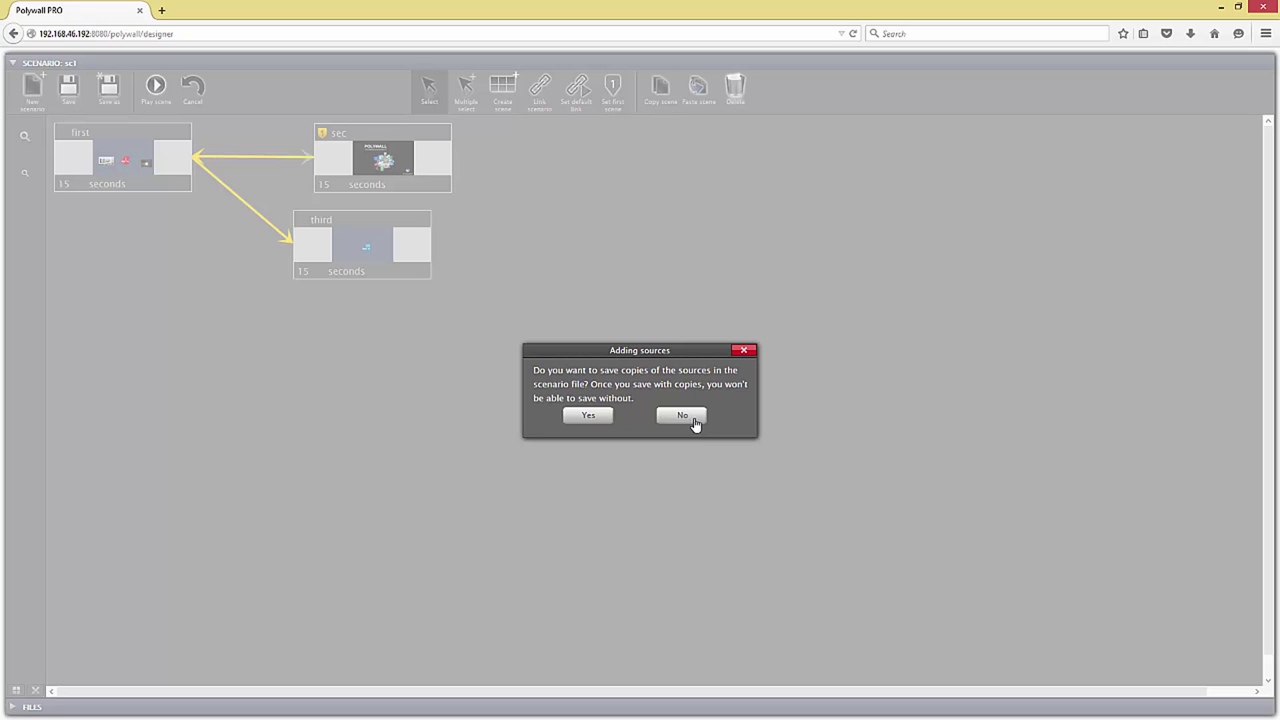
click(690, 418)
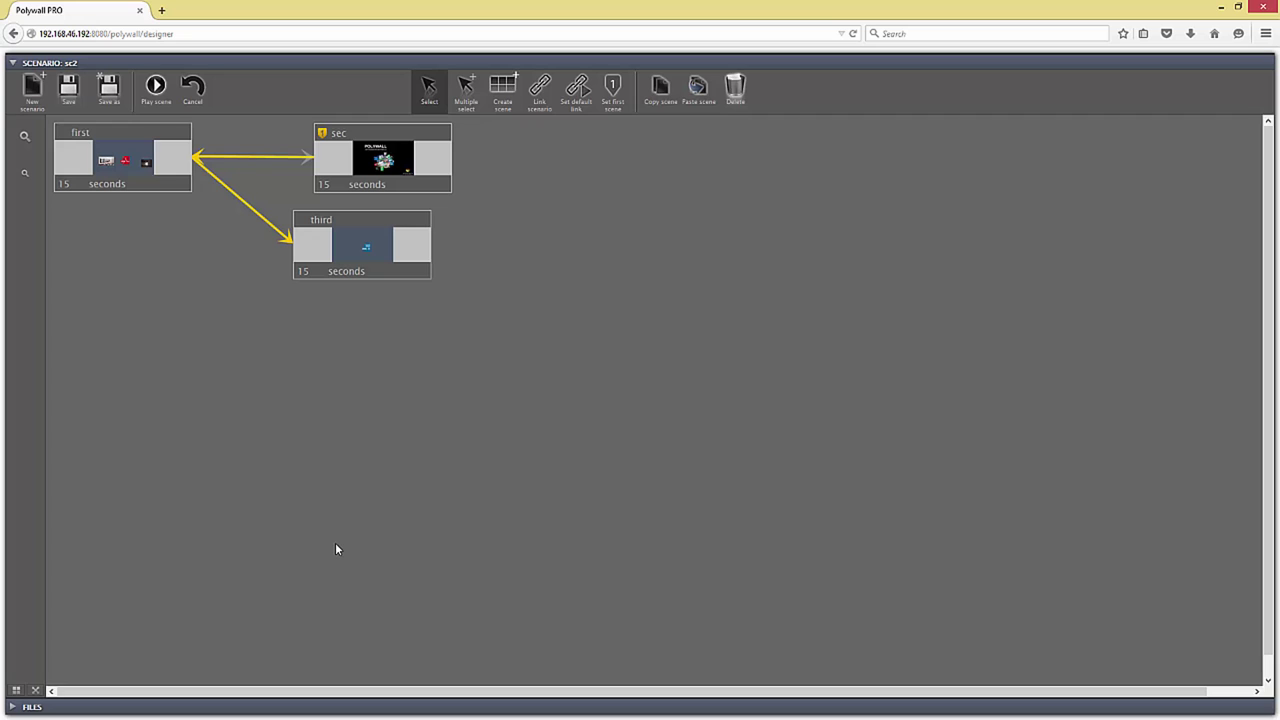
Step: Play sc2 on Display 1 in an enlarged live view, then stop showing it
click(40, 689)
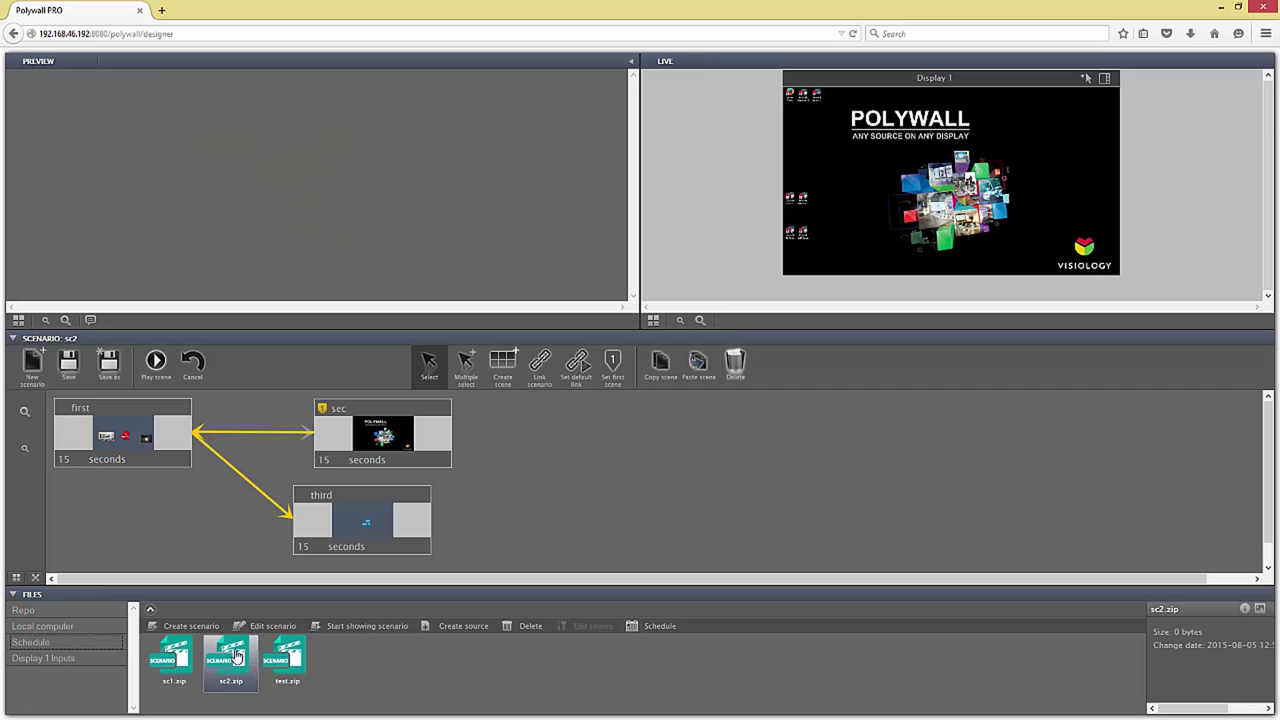
click(358, 628)
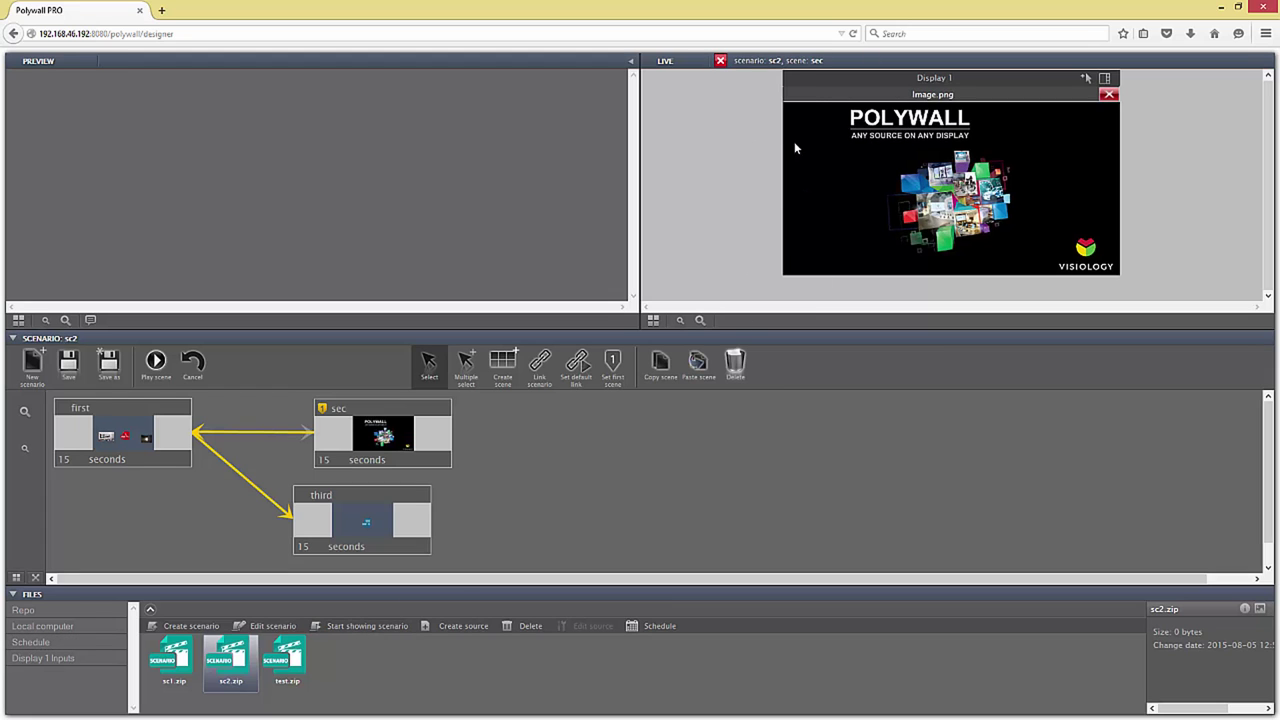
click(632, 62)
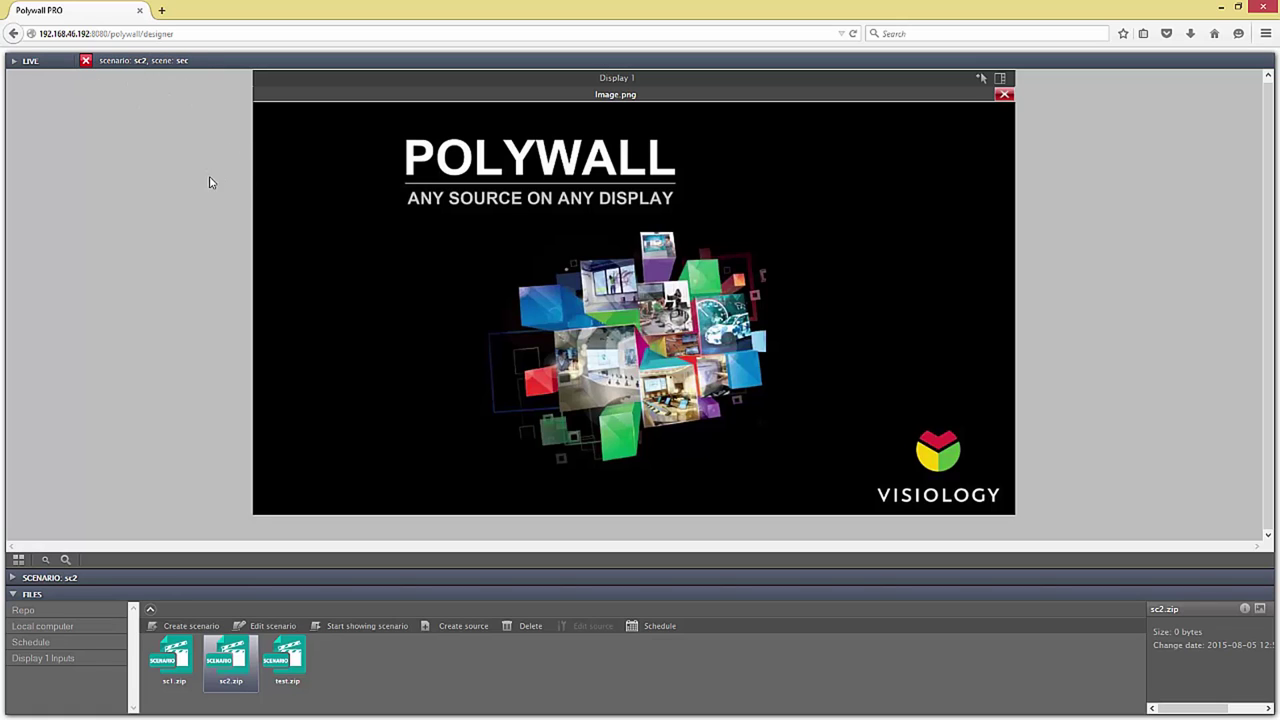
click(86, 61)
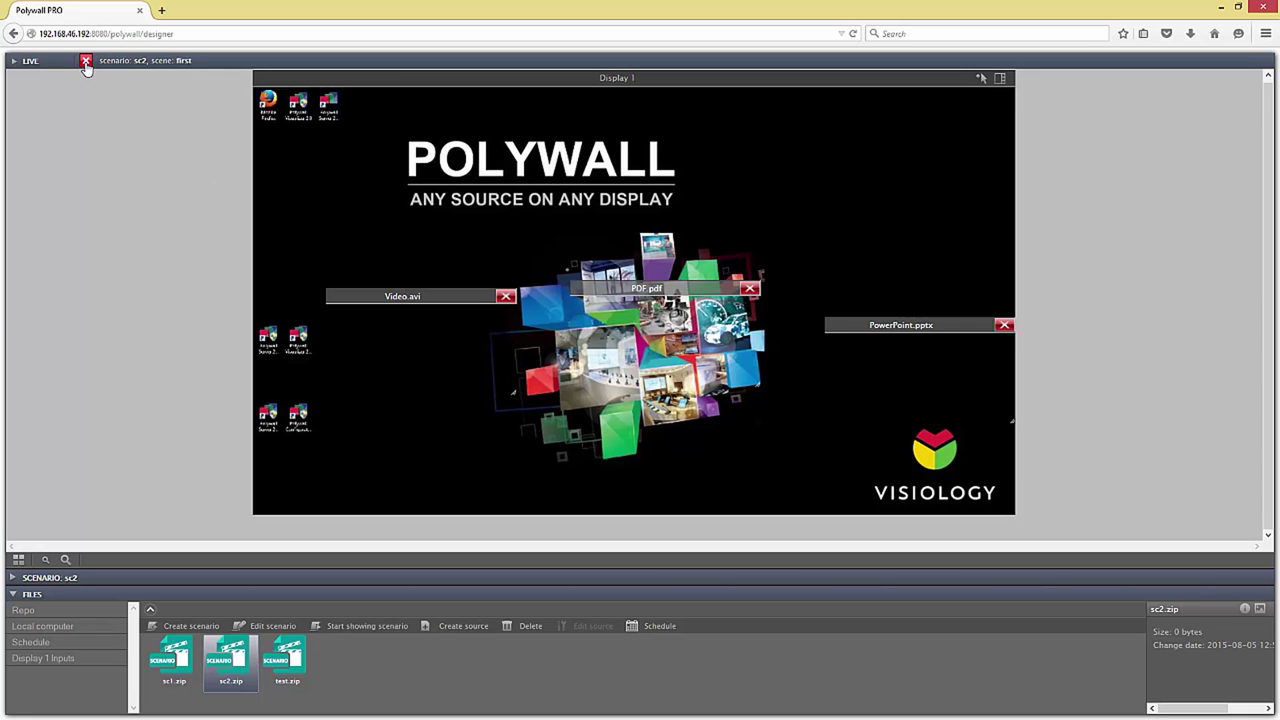
click(86, 62)
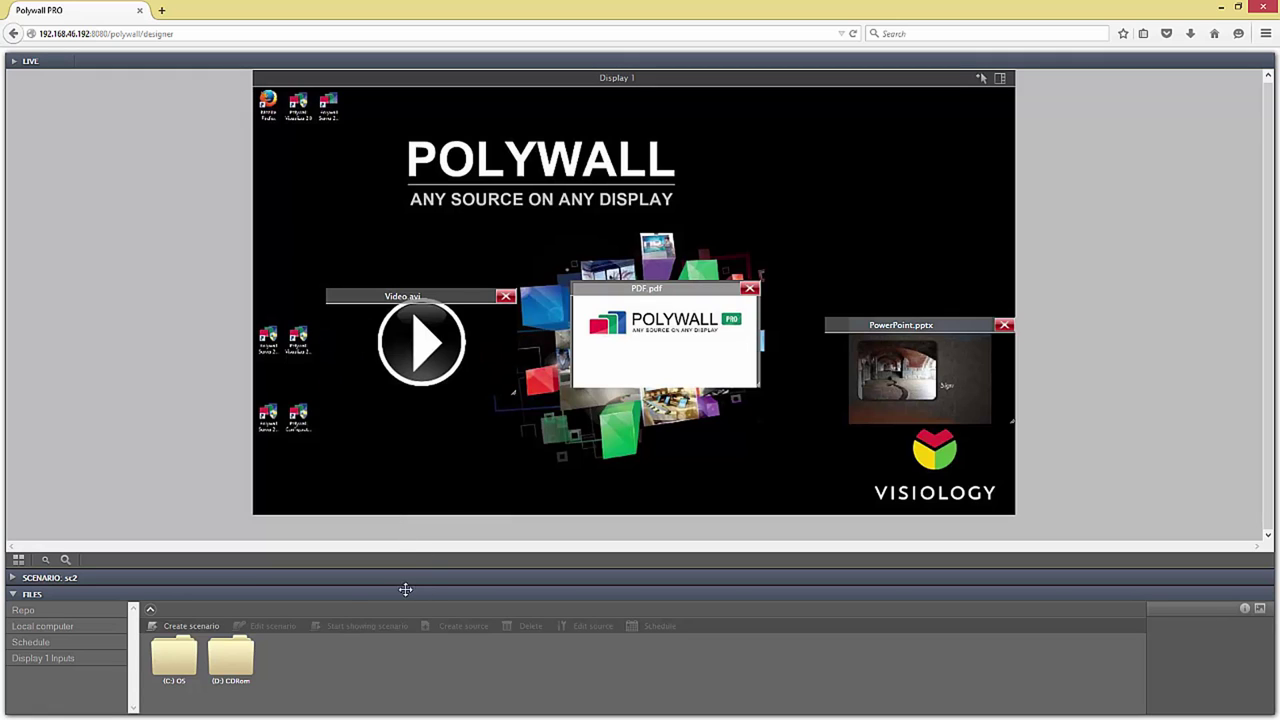
Step: Replace the current scenario with a new empty one and play its blank scene
click(13, 582)
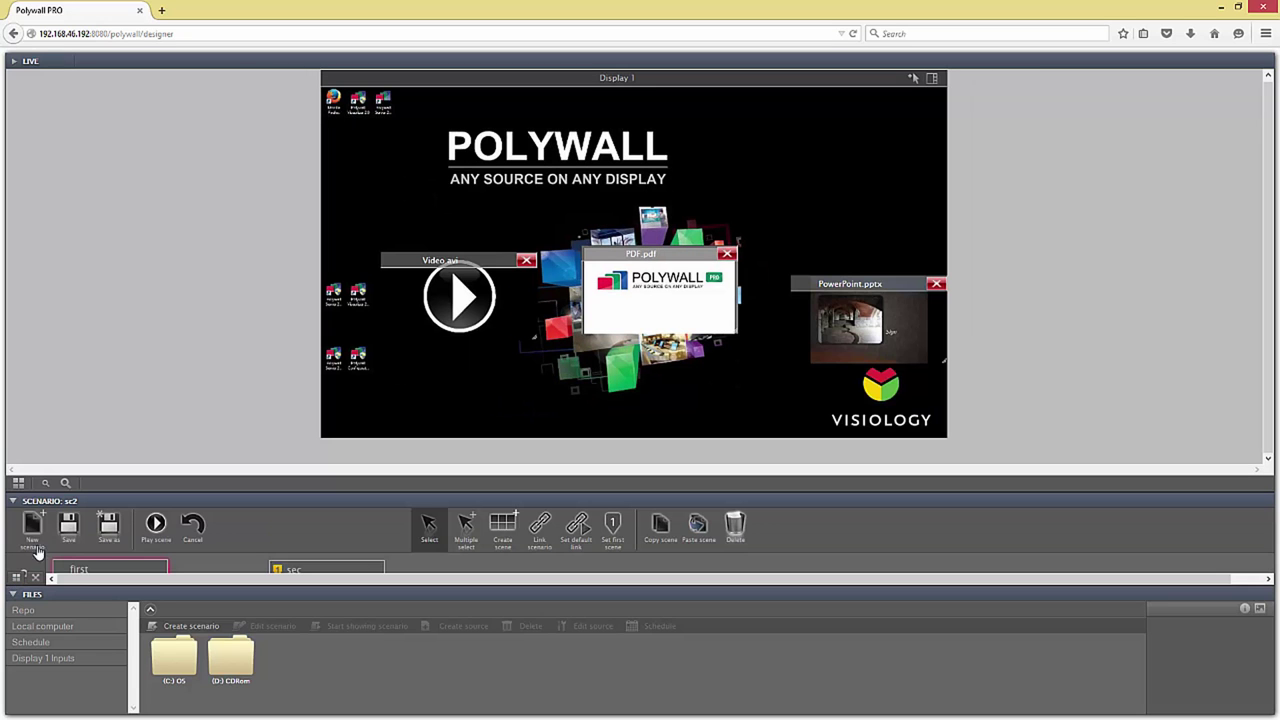
click(32, 524)
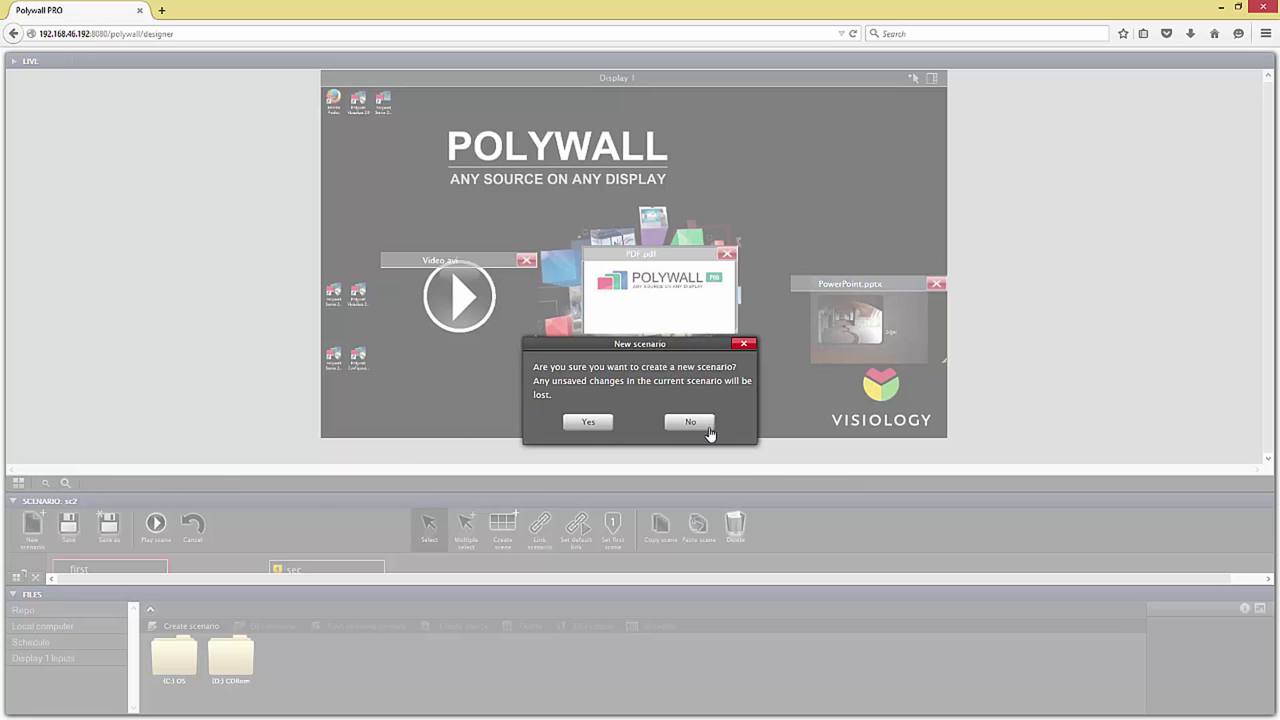
click(702, 425)
drag(404, 484, 404, 378)
click(40, 422)
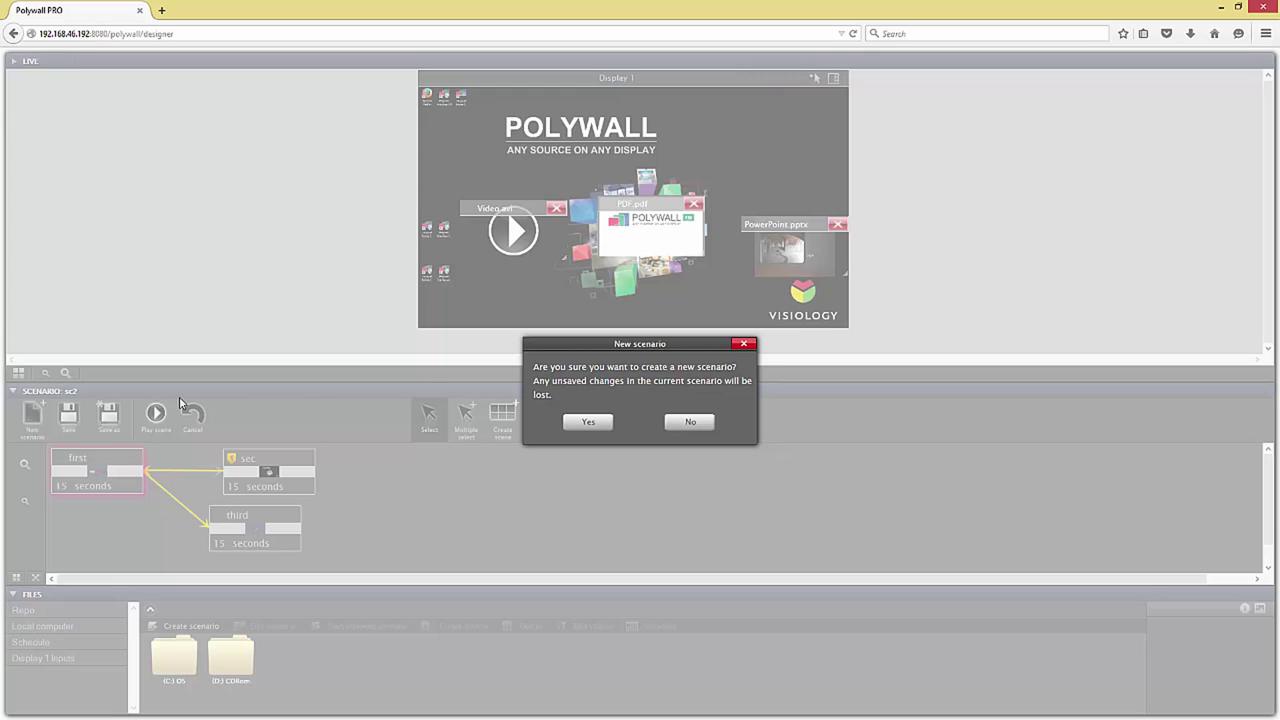
click(564, 423)
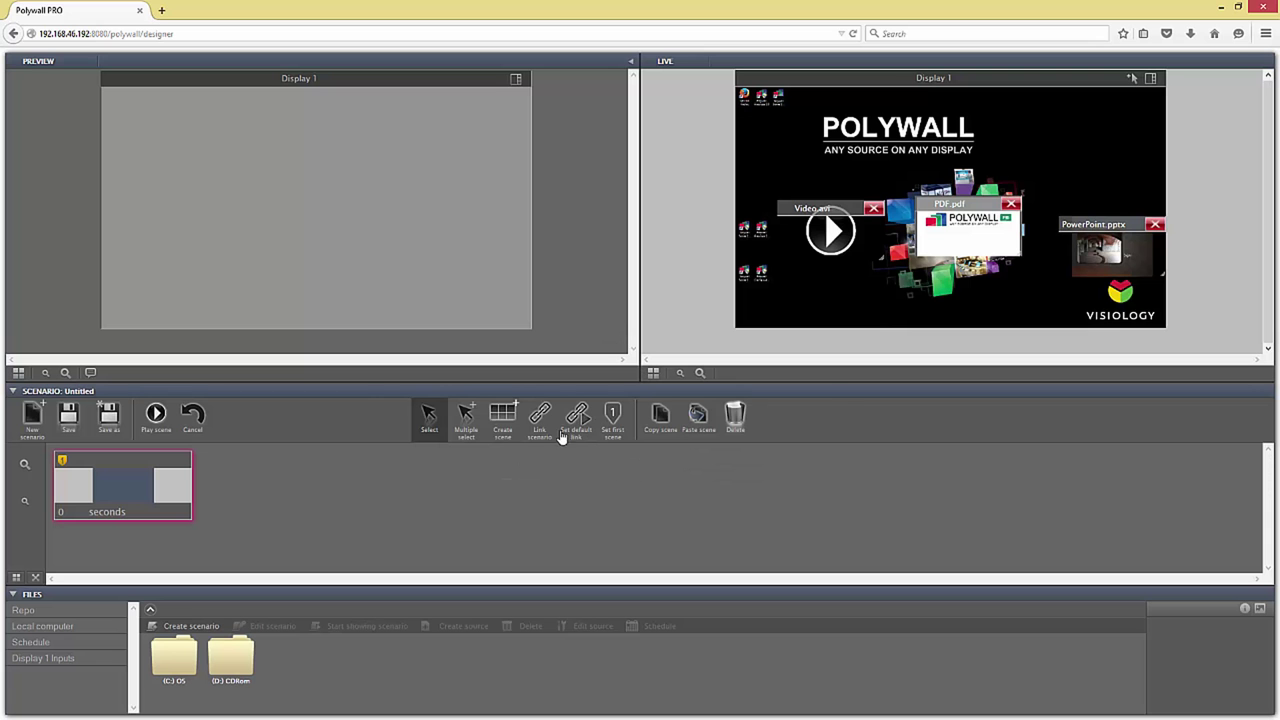
click(152, 428)
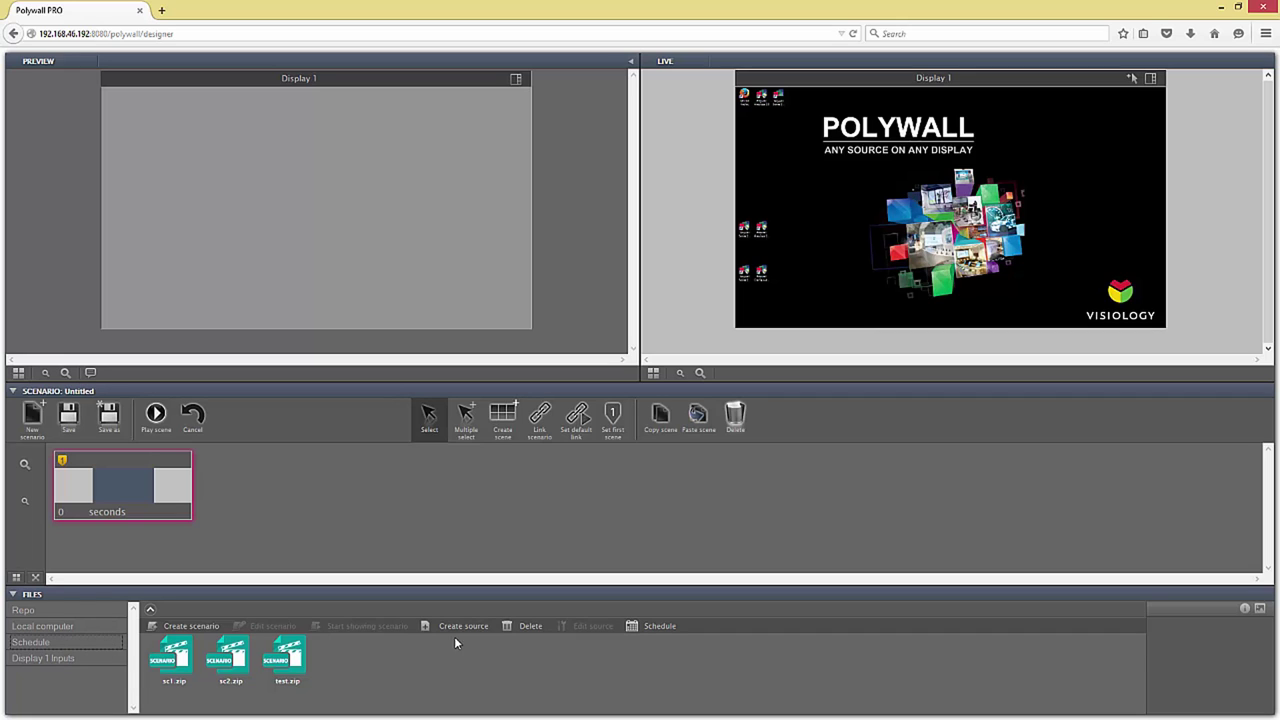
Step: Add a schedule entry that plays sc2.zip at 12:57 and save it
click(648, 627)
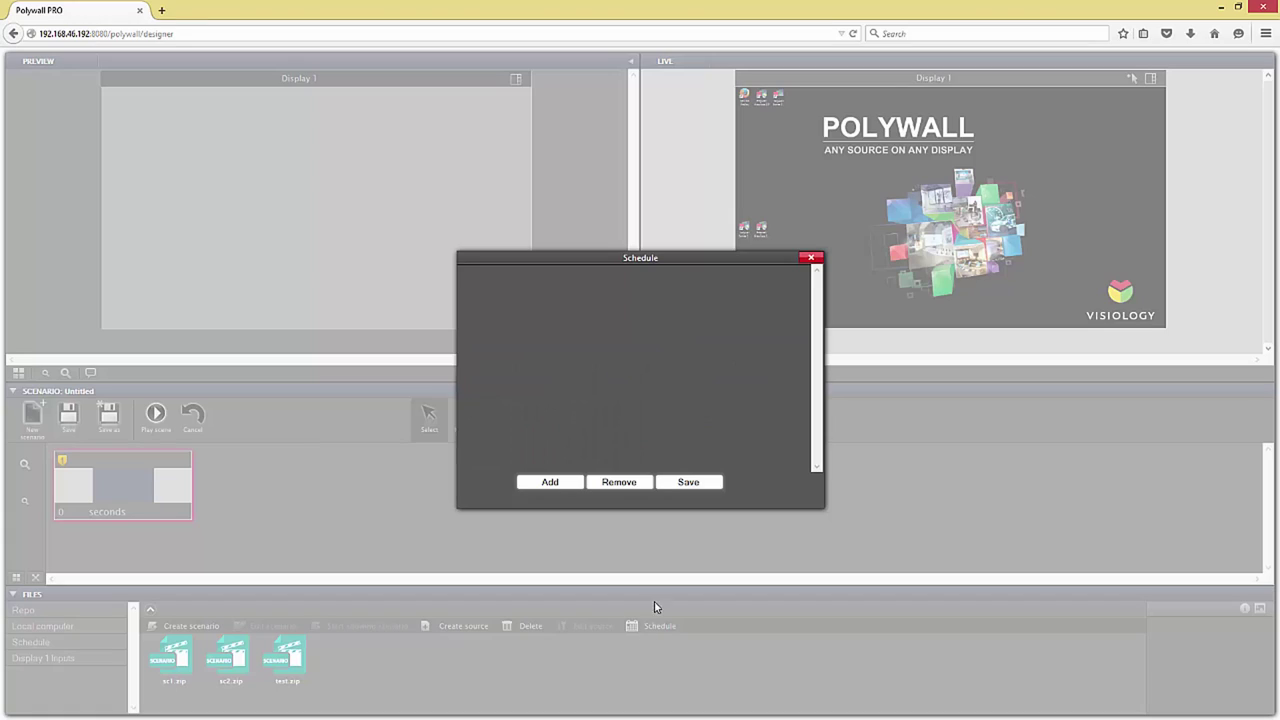
click(547, 482)
click(569, 281)
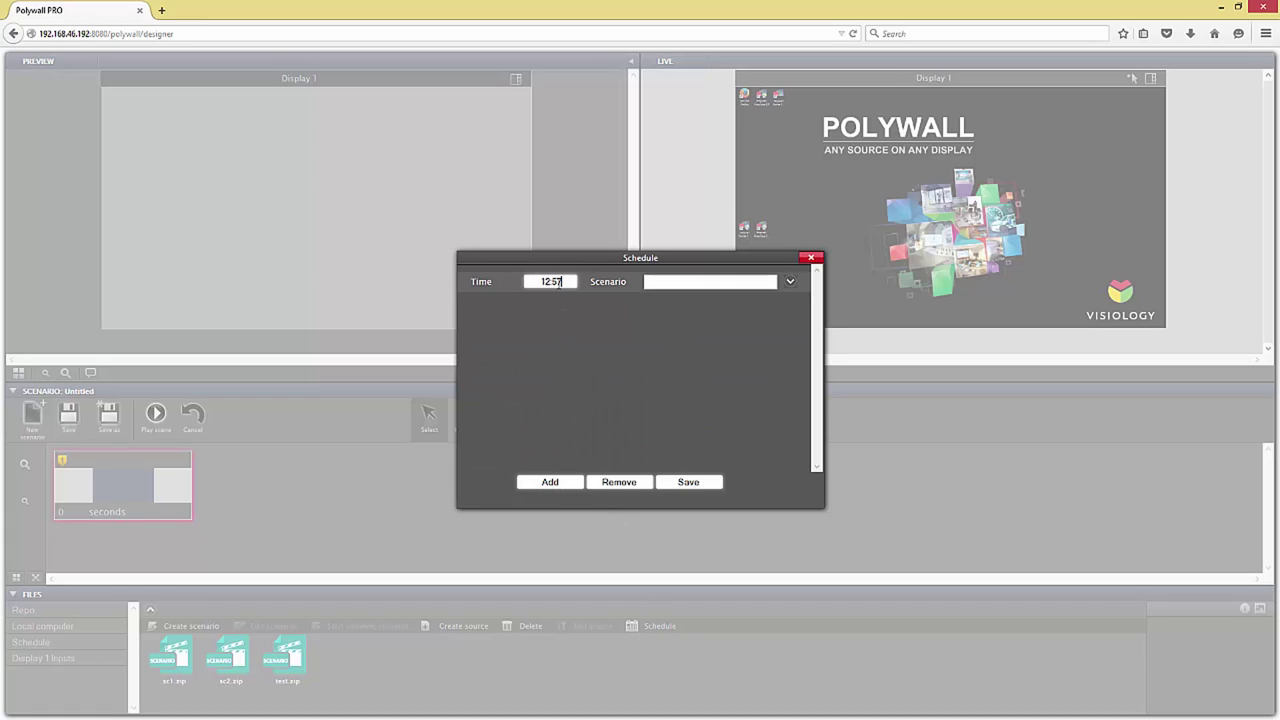
click(789, 284)
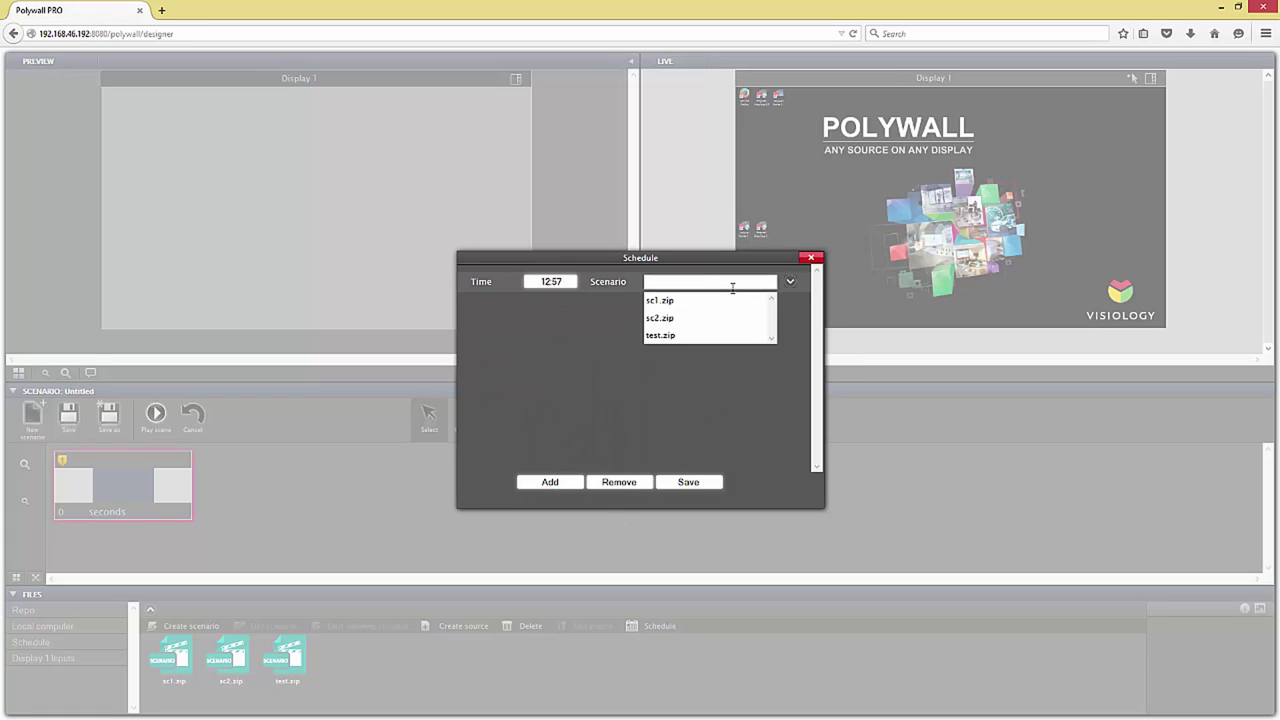
click(660, 314)
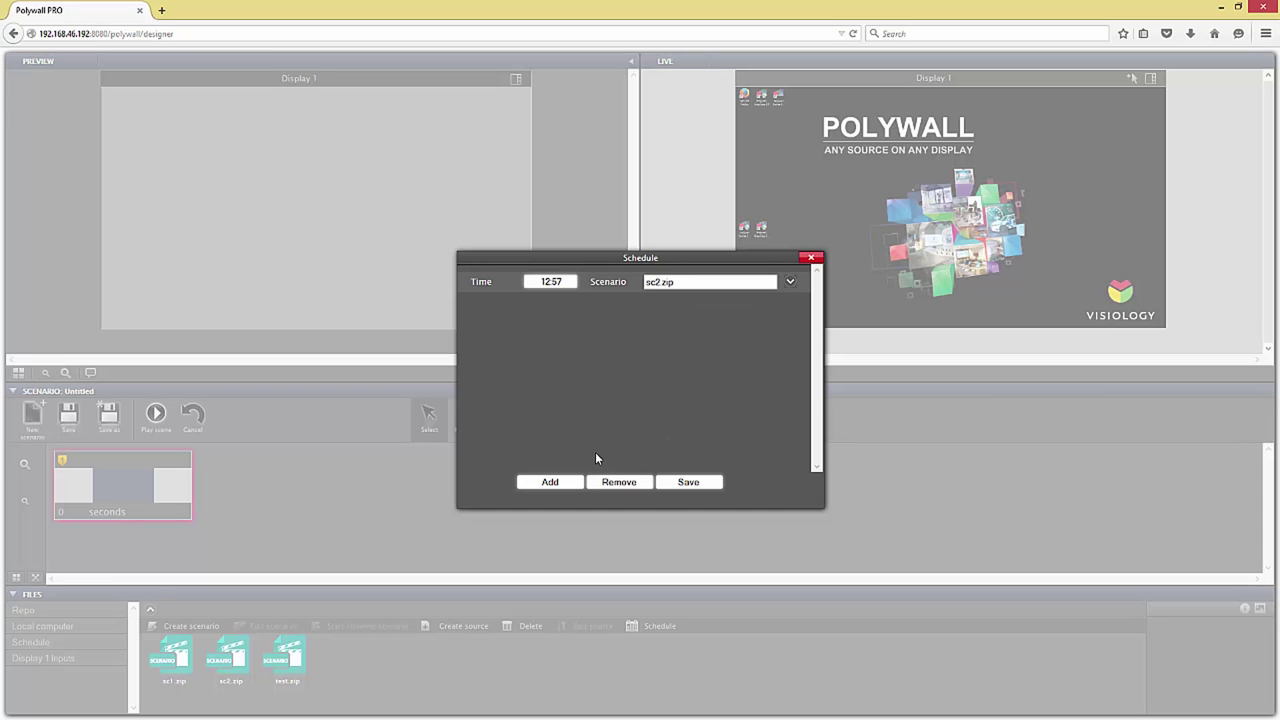
click(686, 482)
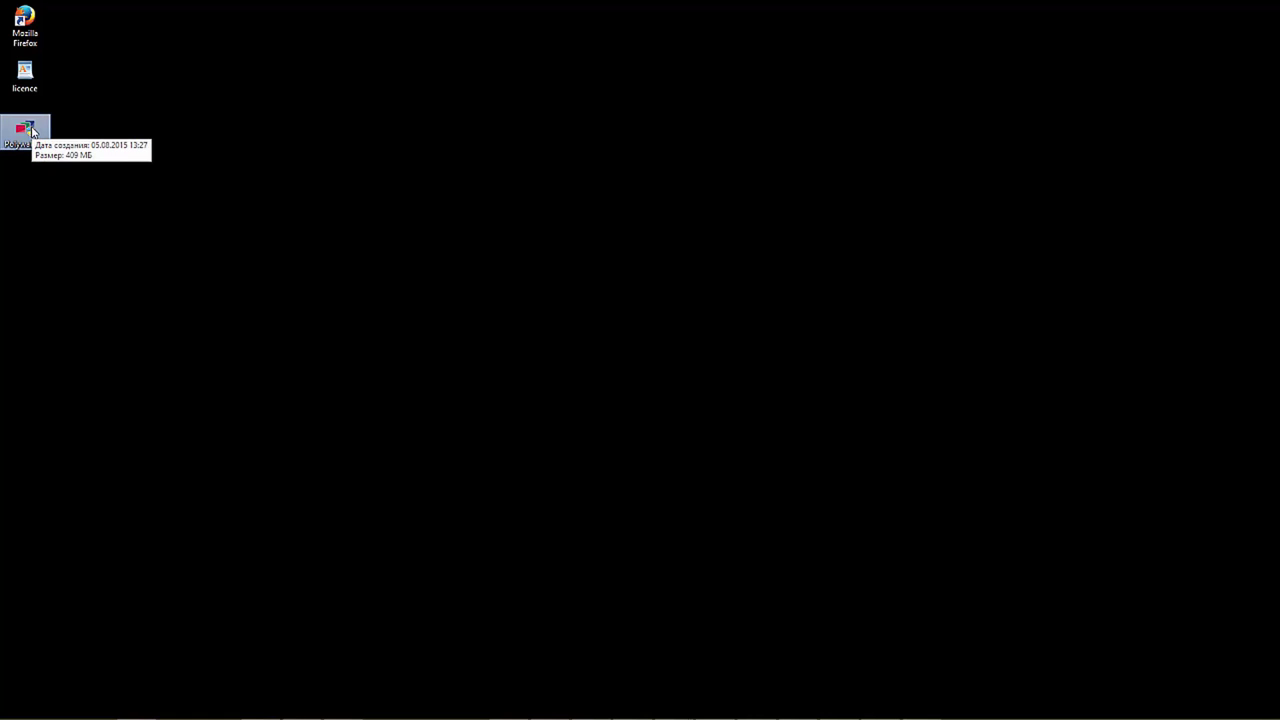
Step: Install Polywall Kit in English without the Visualizer, completing the server and worker setups
double_click(30, 130)
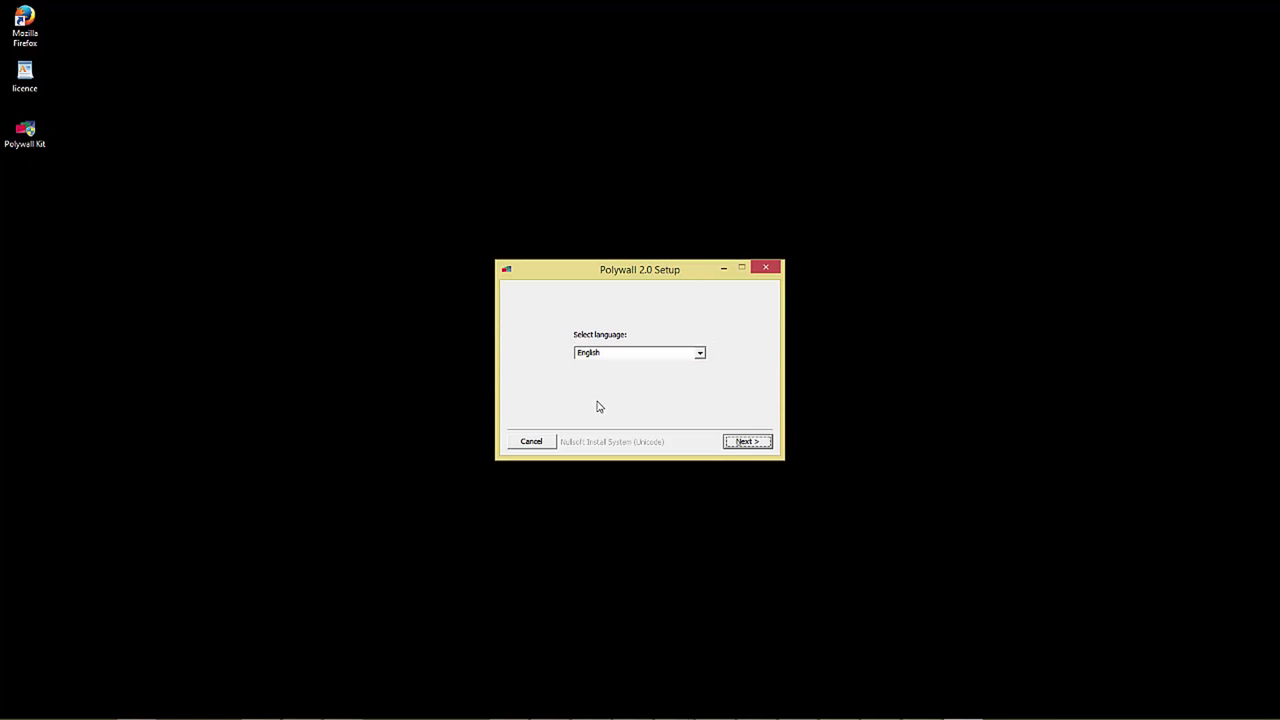
click(745, 440)
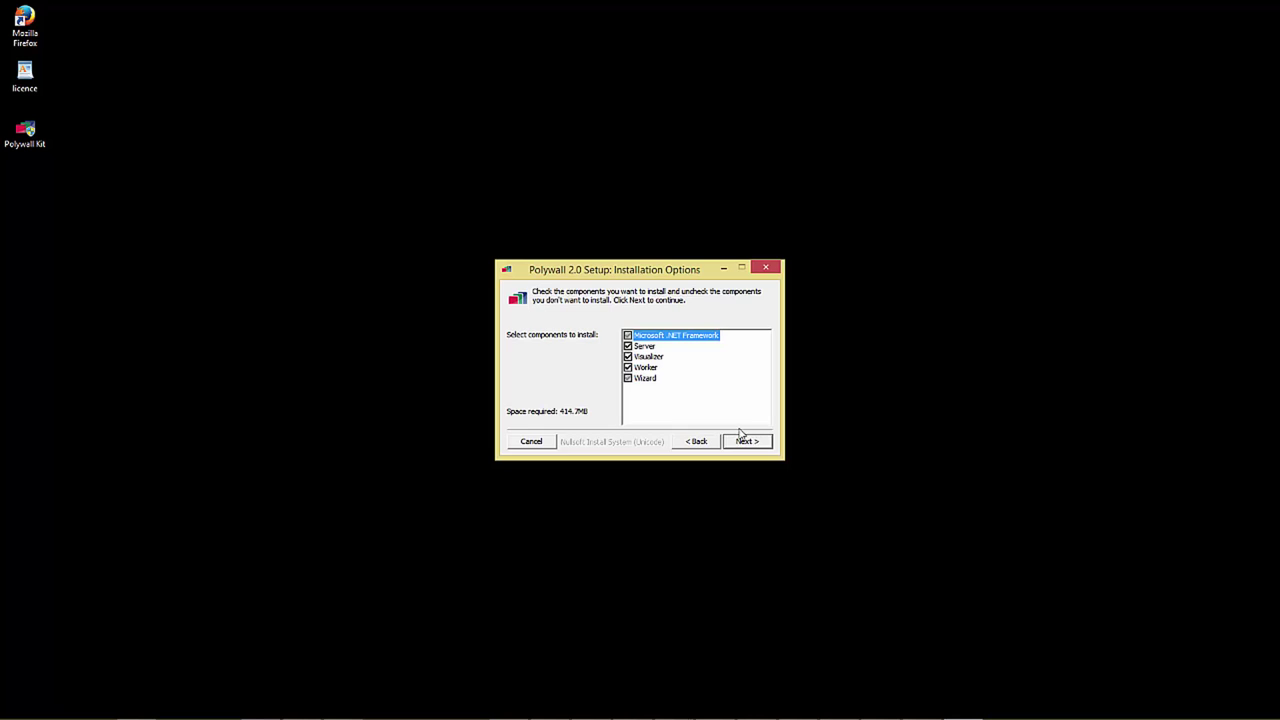
click(627, 357)
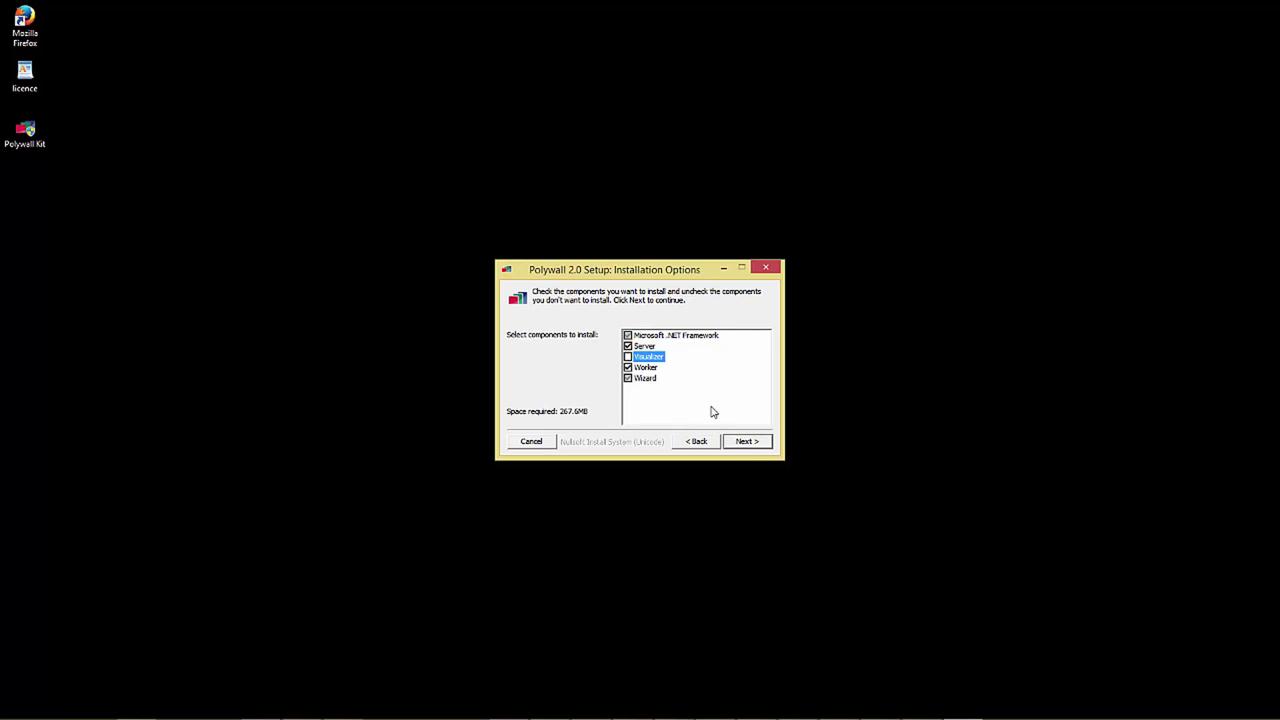
click(746, 445)
click(748, 443)
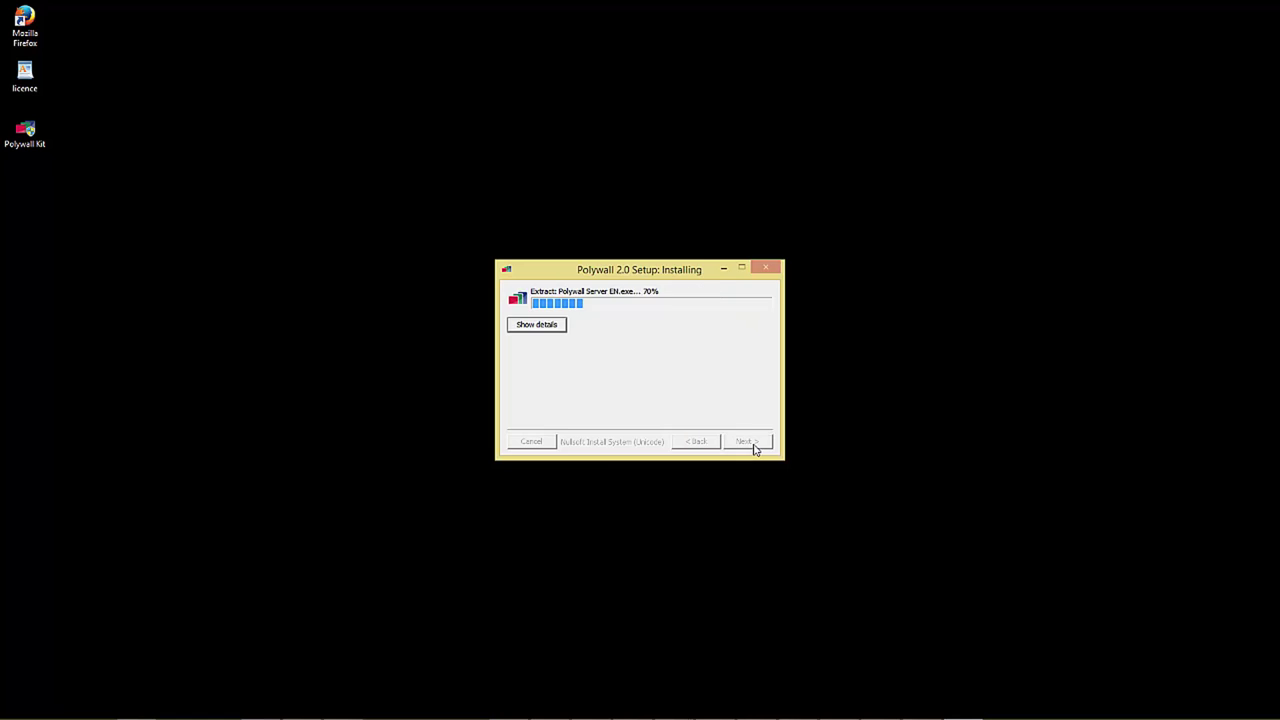
click(756, 441)
click(756, 441)
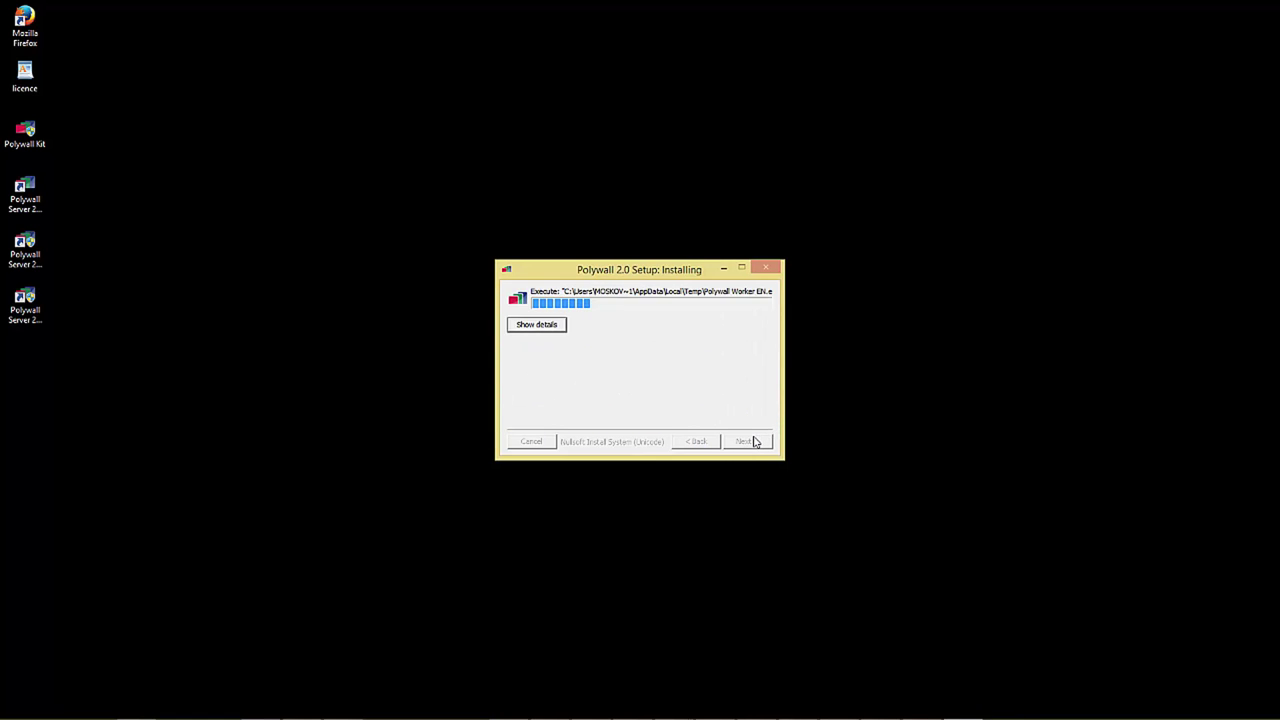
click(753, 441)
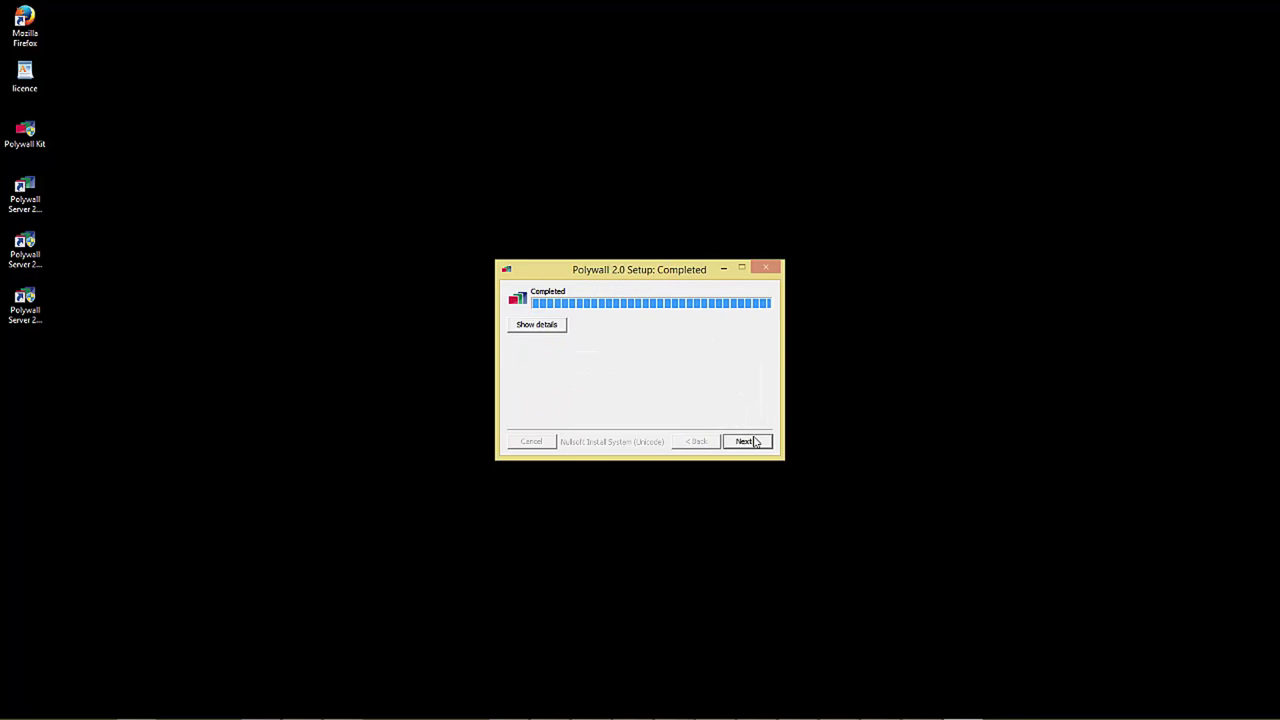
click(753, 441)
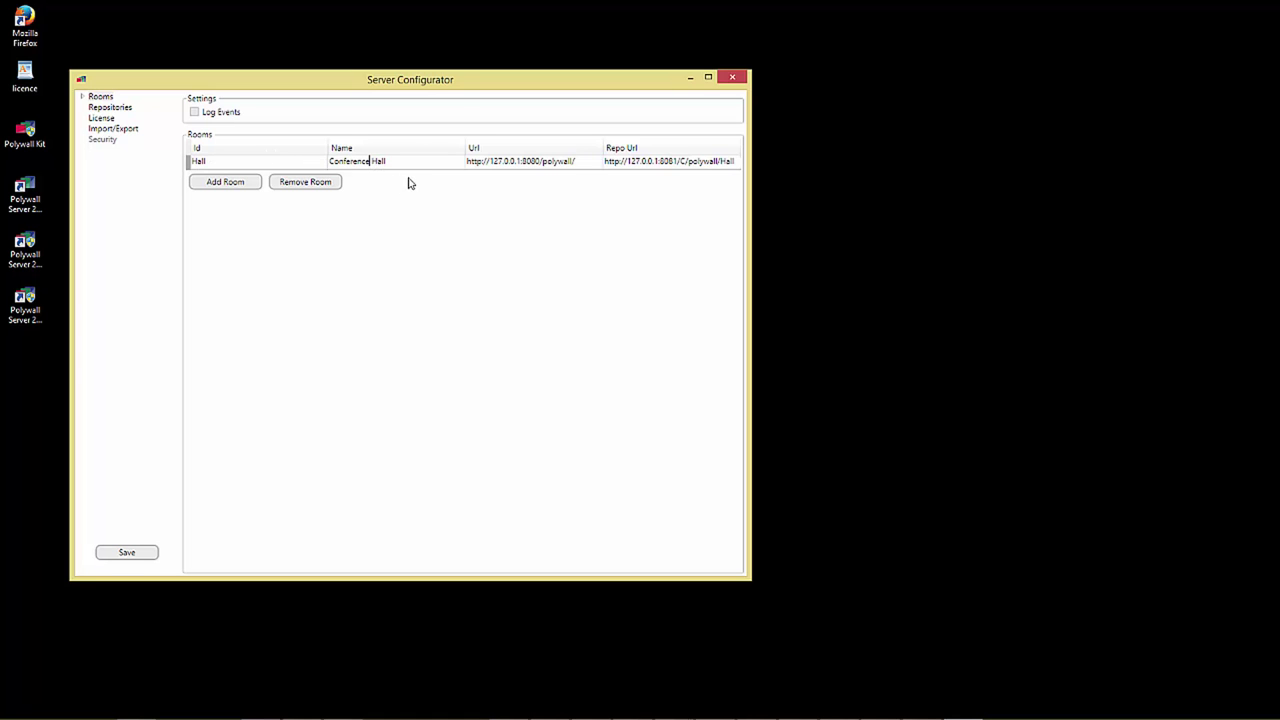
Step: Change Hall's Url and Repo Url host to 192.168.44.107 and open Conference Hall's display settings
drag(521, 161, 492, 155)
text(192.168.44.107)
drag(658, 161, 632, 152)
text(192.168.44.107)
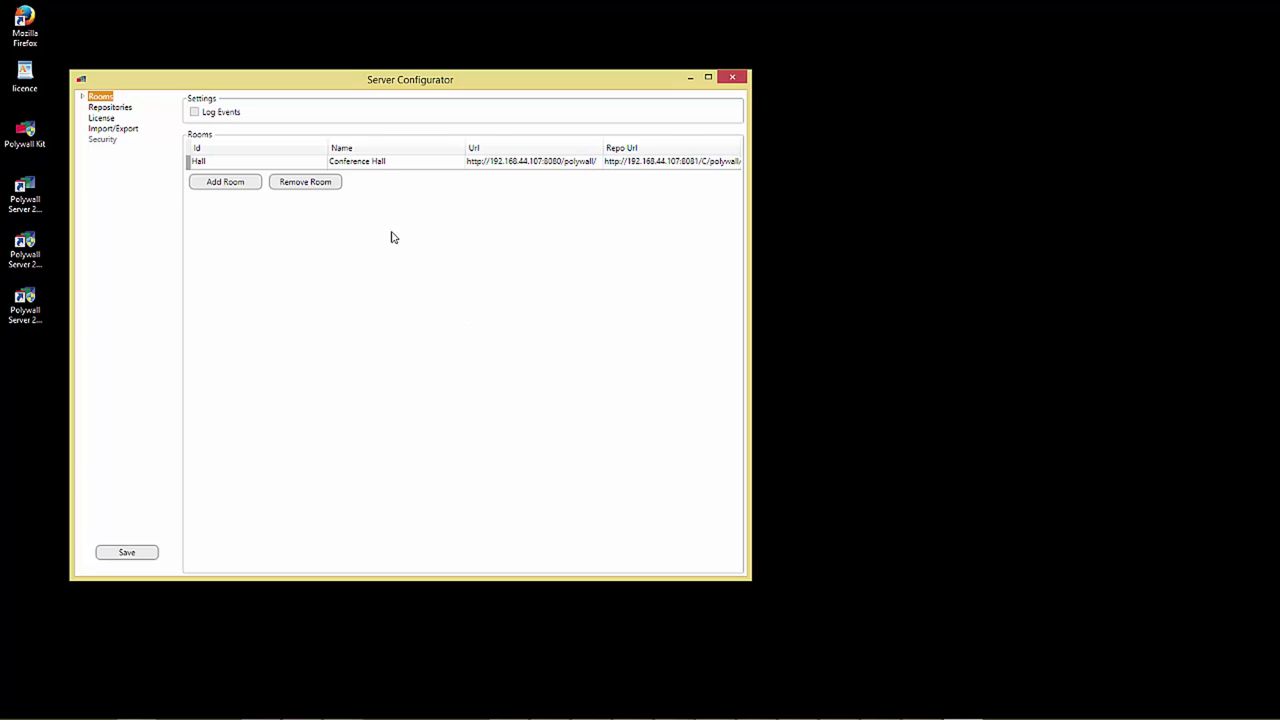
double_click(101, 97)
click(120, 108)
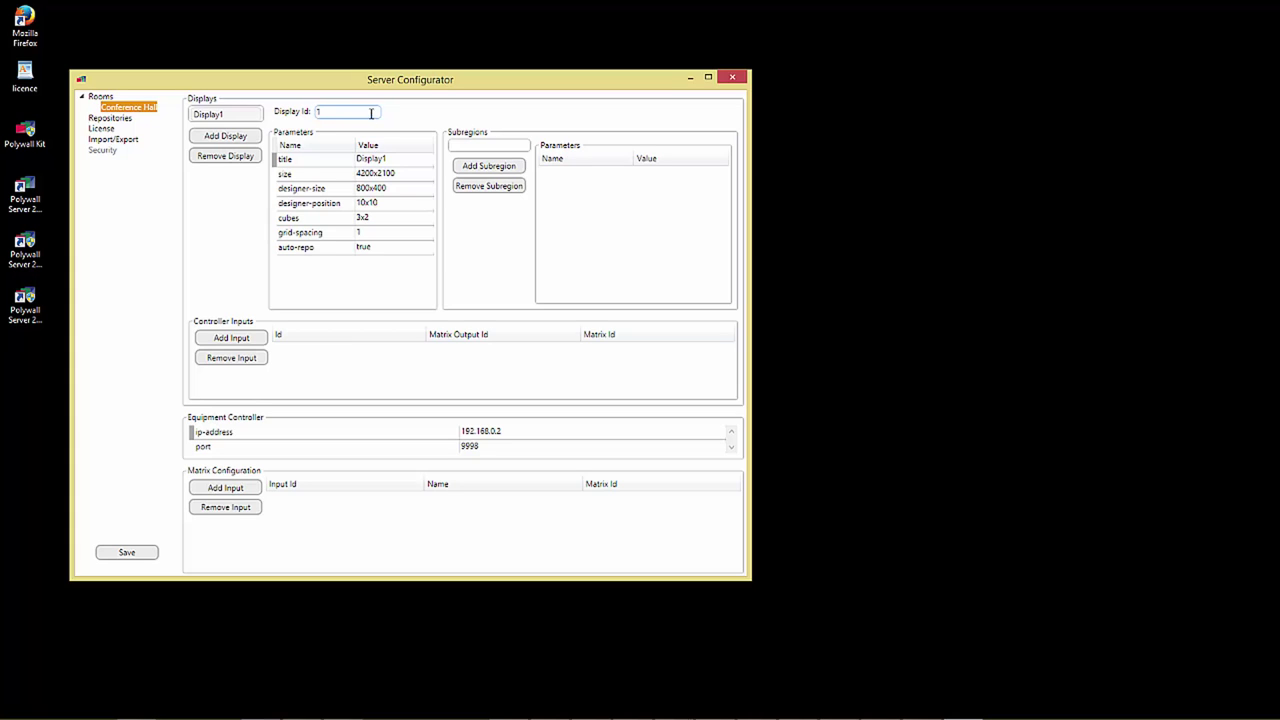
Step: Replace the default display with a new display, id 1, titled Jupiter_wall
click(226, 163)
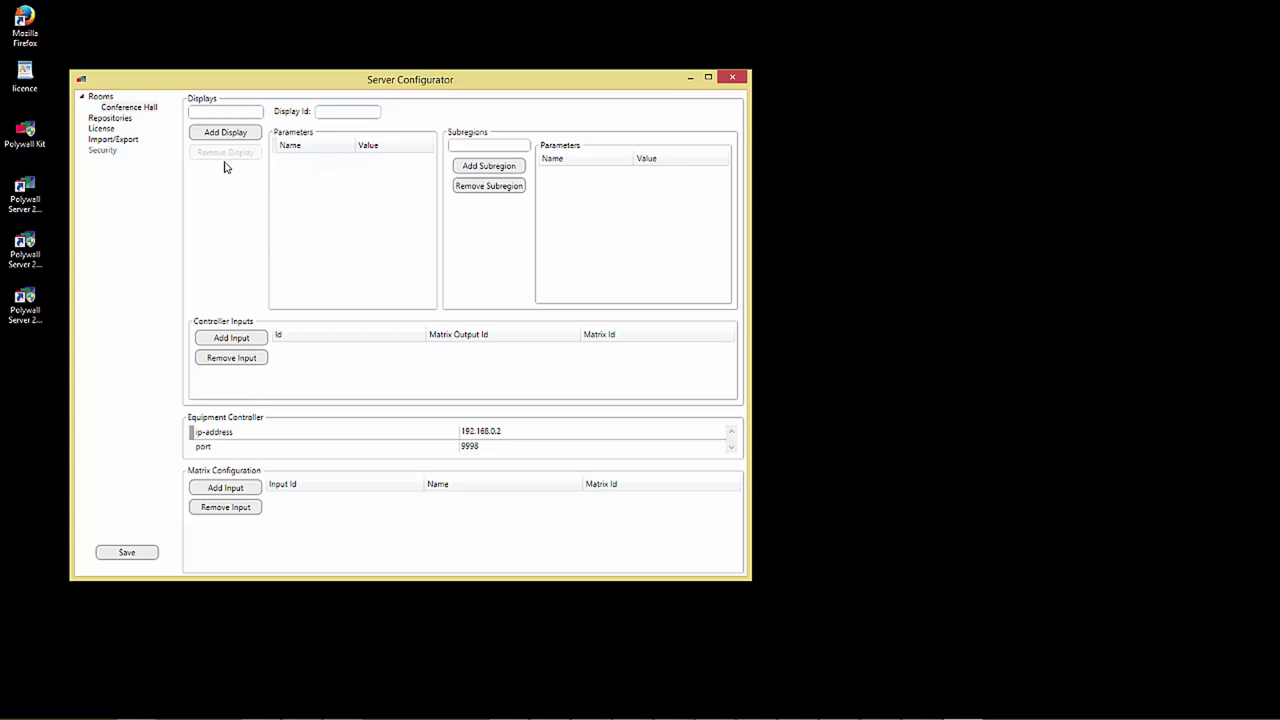
click(225, 135)
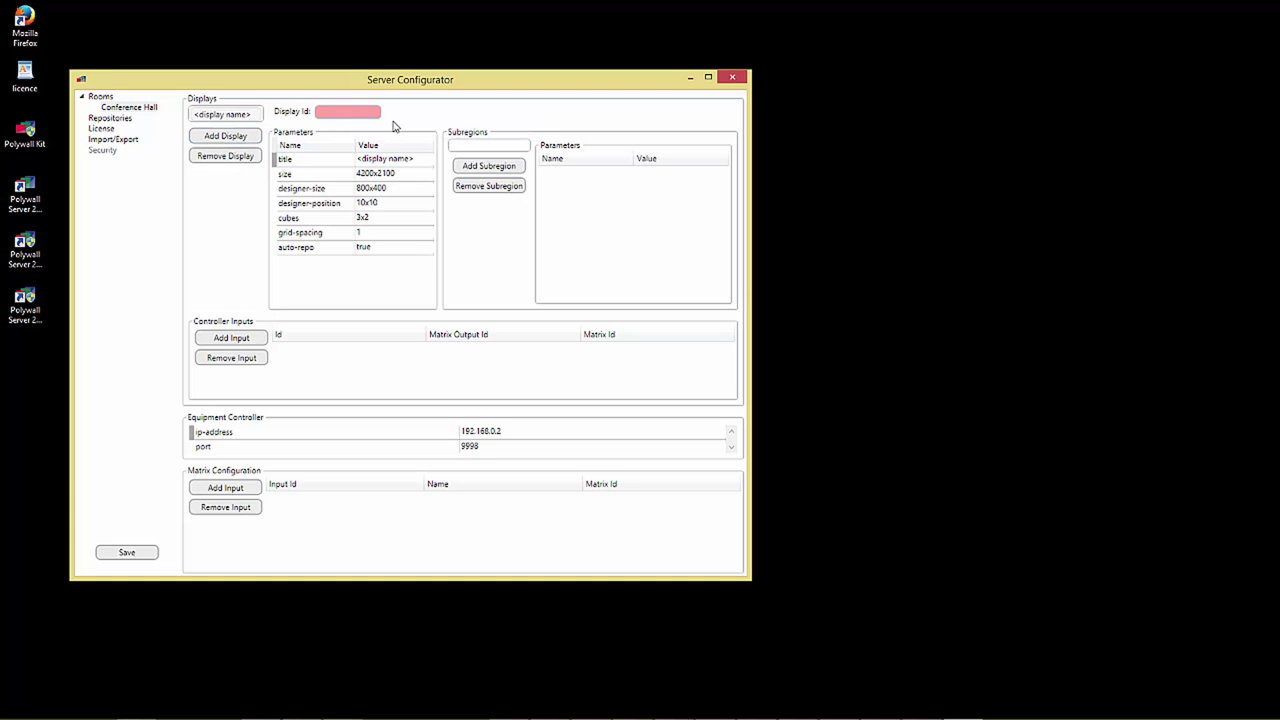
click(350, 115)
text(1)
click(416, 159)
drag(416, 159, 340, 175)
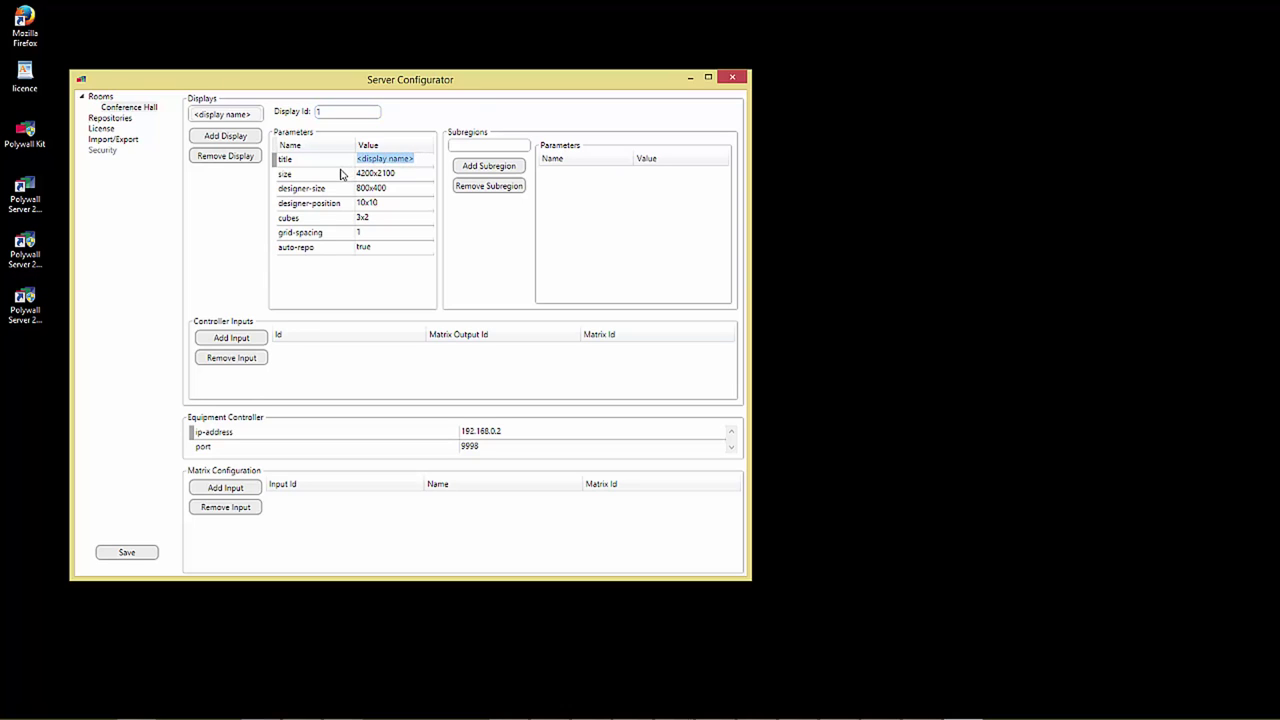
text(Jupiter_wall)
Step: Set Jupiter_wall's size and designer-size to 5760x1080
click(406, 175)
drag(406, 175, 297, 183)
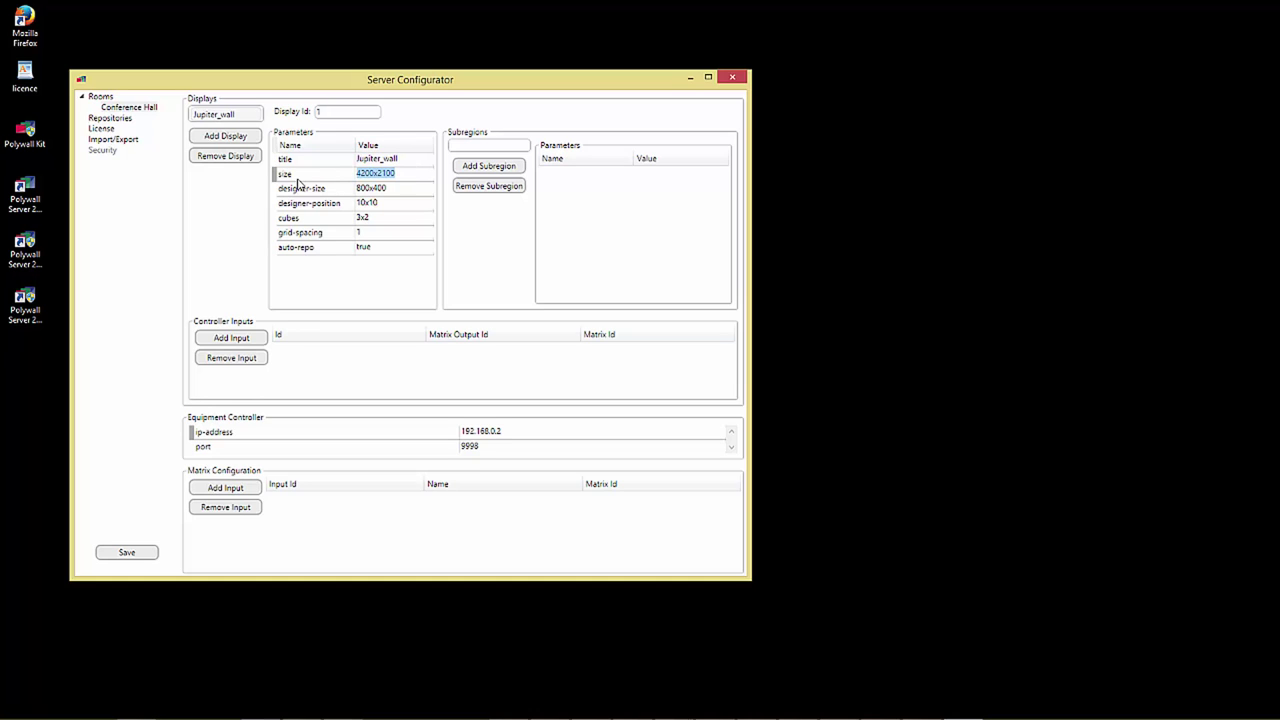
text(5760x1080)
key(Return)
click(300, 188)
text(5760x1080)
click(406, 202)
click(372, 232)
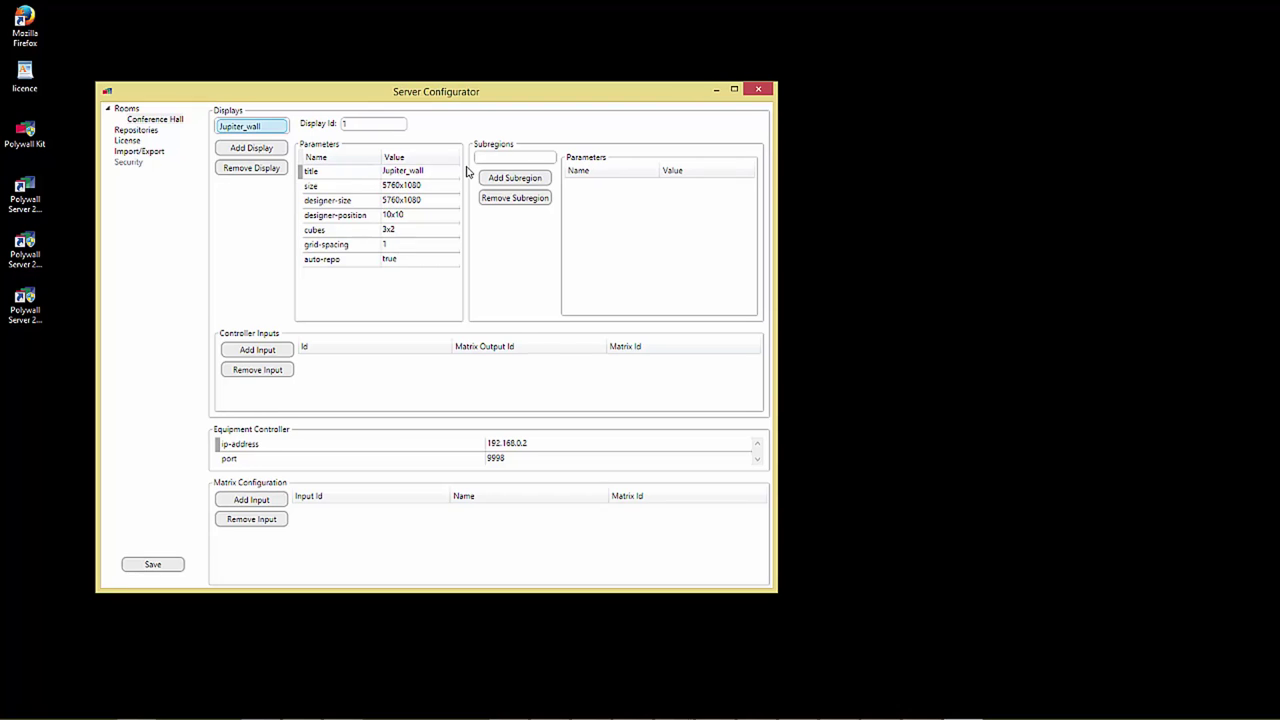
Step: Add display id 2 titled 'Matrox wall' with size 5760x1080
click(262, 150)
click(364, 128)
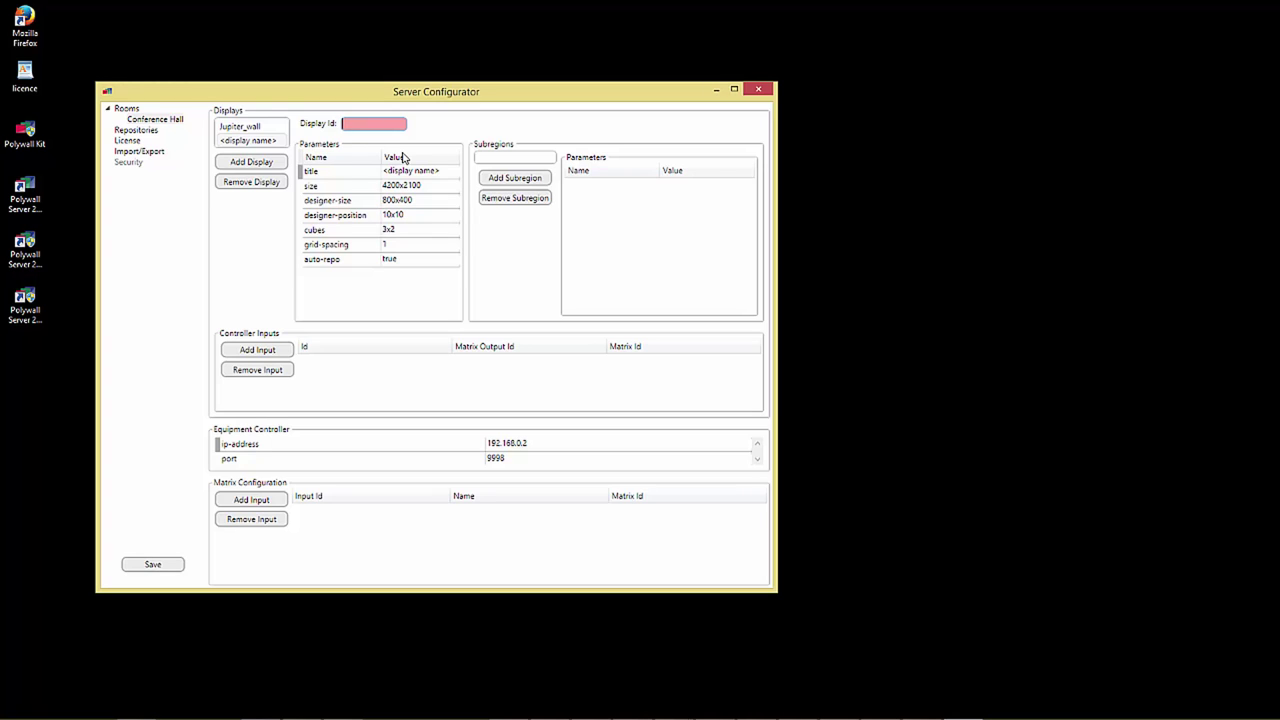
text(2)
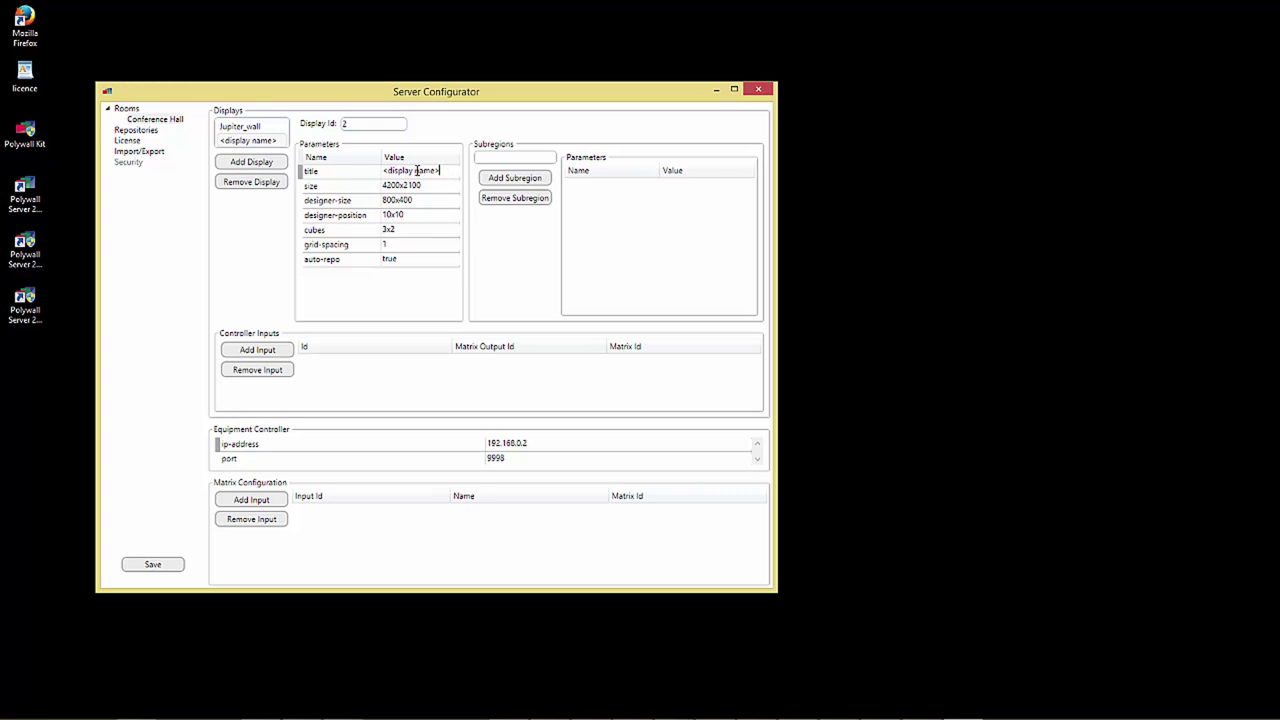
key(Tab)
text(Matrox wall)
key(Tab)
text(5760)
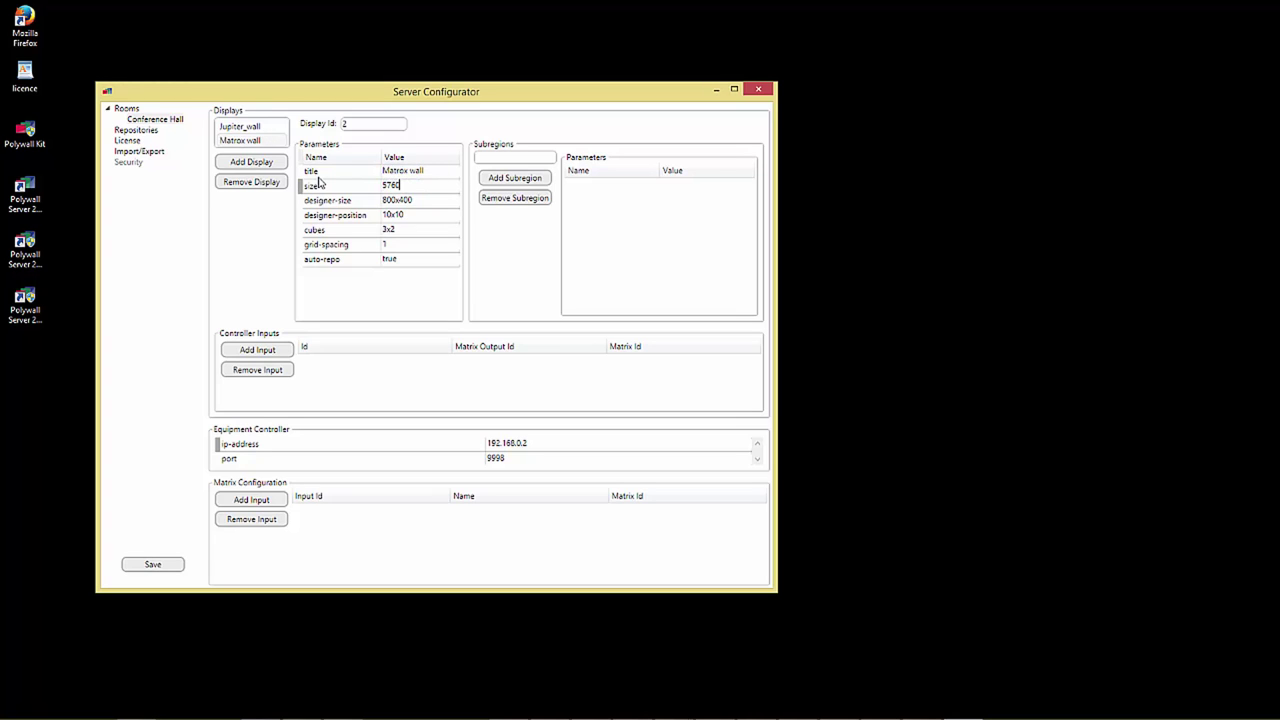
text(x1080)
Step: Give Matrox wall designer-size 5760x1080, designer-position 5850x1080 and cubes 3x2
drag(435, 189, 369, 189)
key(ctrl+c)
click(430, 200)
key(ctrl+v)
key(Return)
text(5850x1080)
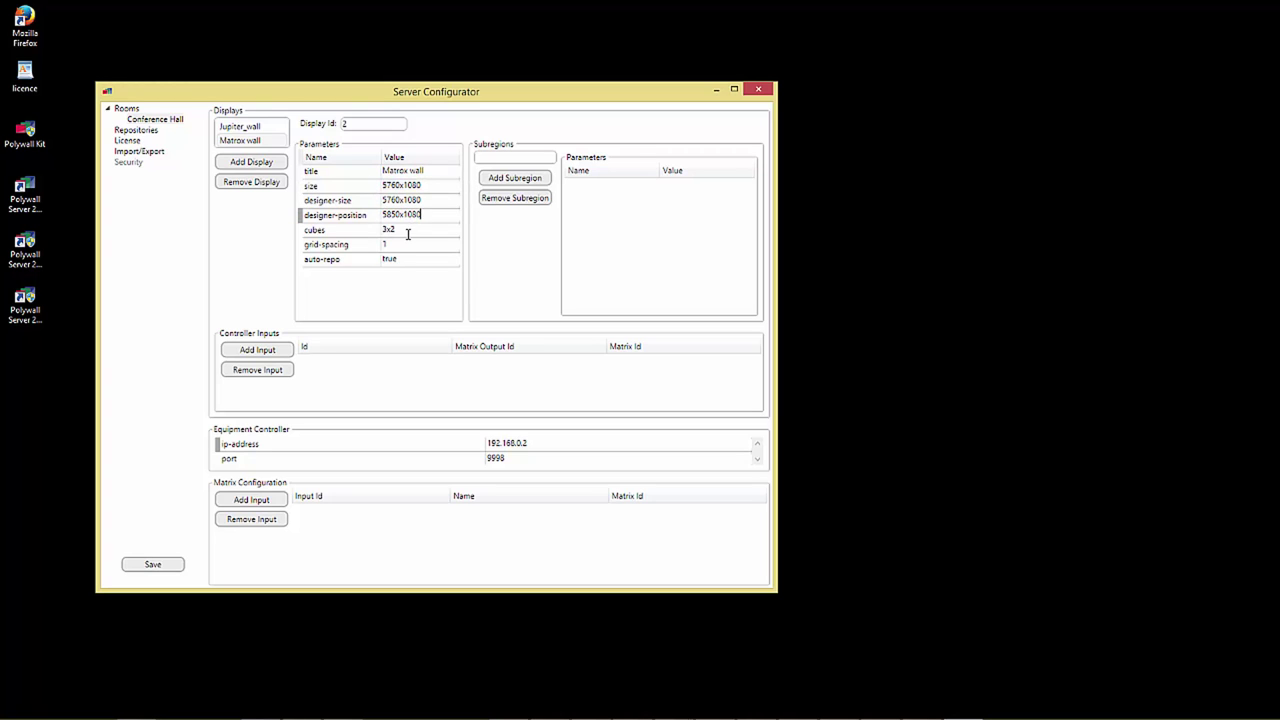
key(Return)
text(3x2)
Step: Add a third display with Id 3 titled 'Display 1'
click(245, 163)
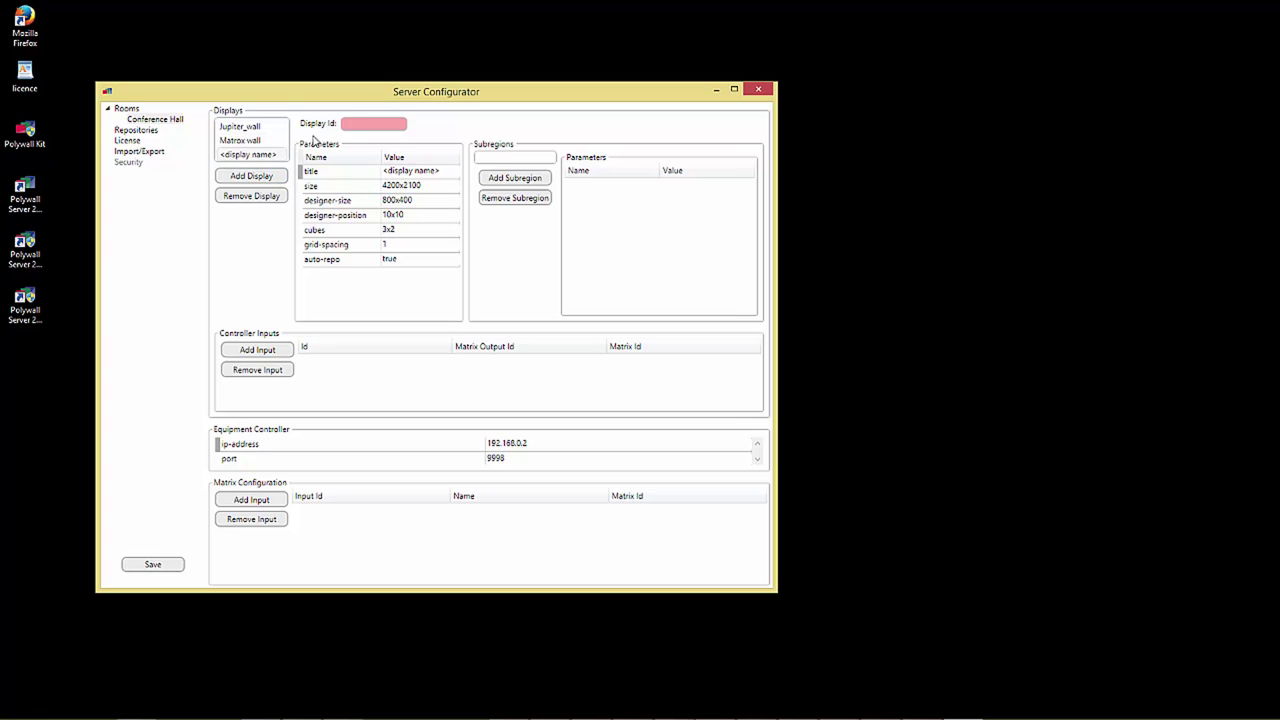
click(362, 122)
text(3)
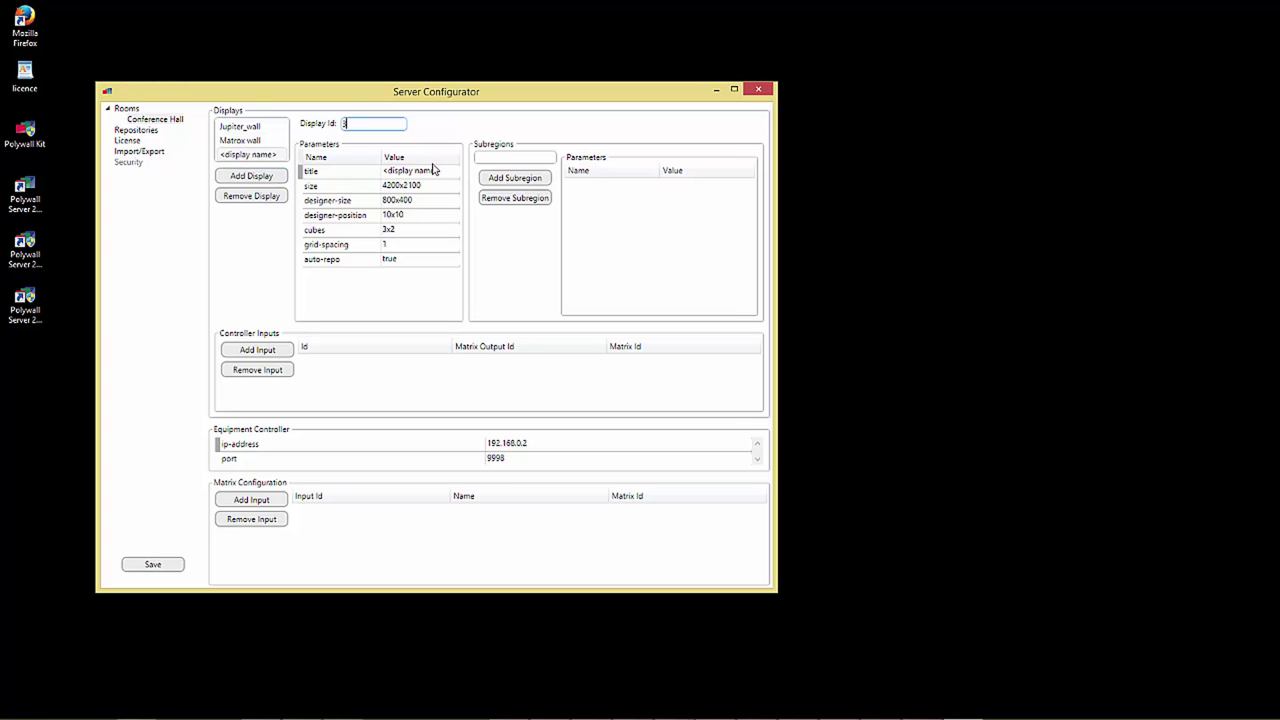
drag(440, 171, 343, 174)
text(Dislay 1)
key(Left)
key(Left)
key(Left)
key(Left)
key(Left)
text(p)
Step: Give Display 1 size 1920x1080, designer-position 11700x10 and 1x1 cubes
click(437, 188)
text(1920)
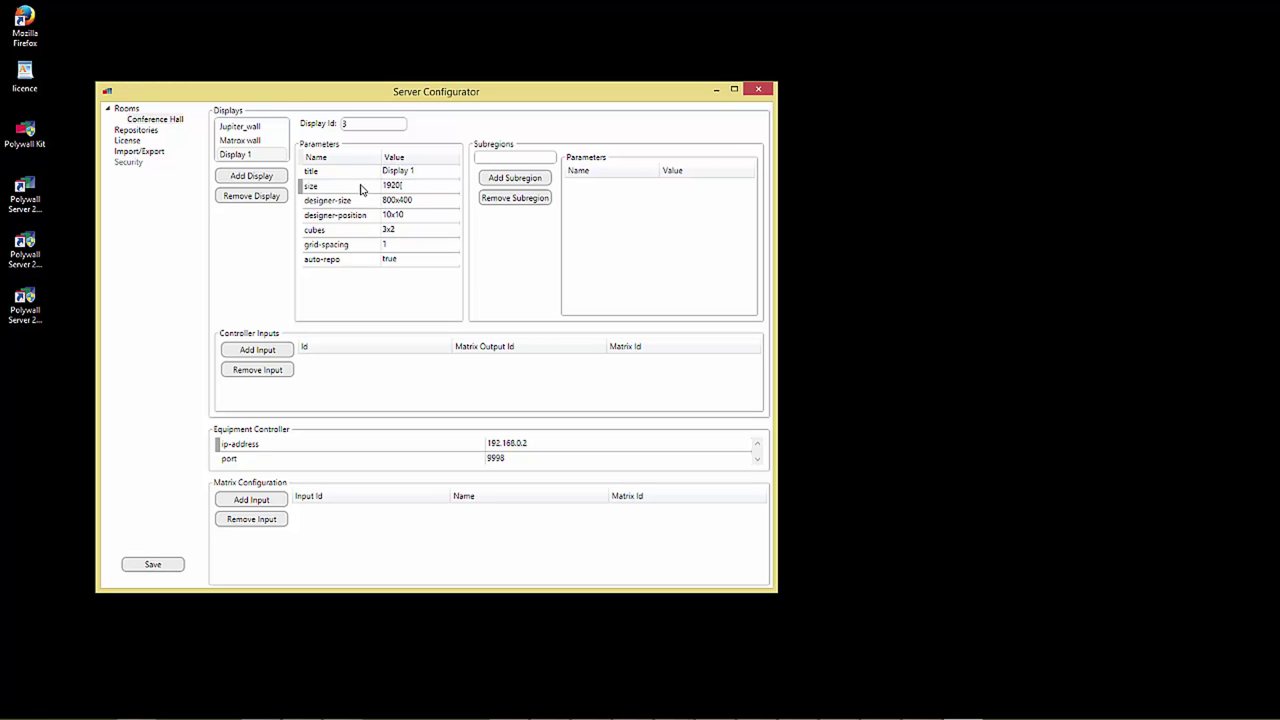
text(x1080)
drag(445, 185, 380, 187)
click(310, 215)
text(11700x10)
click(262, 141)
click(273, 156)
click(345, 232)
text(1x1)
Step: Add Display 2 with Id 4, size and designer-size 1920x1080, designer-position 12800x10
click(252, 176)
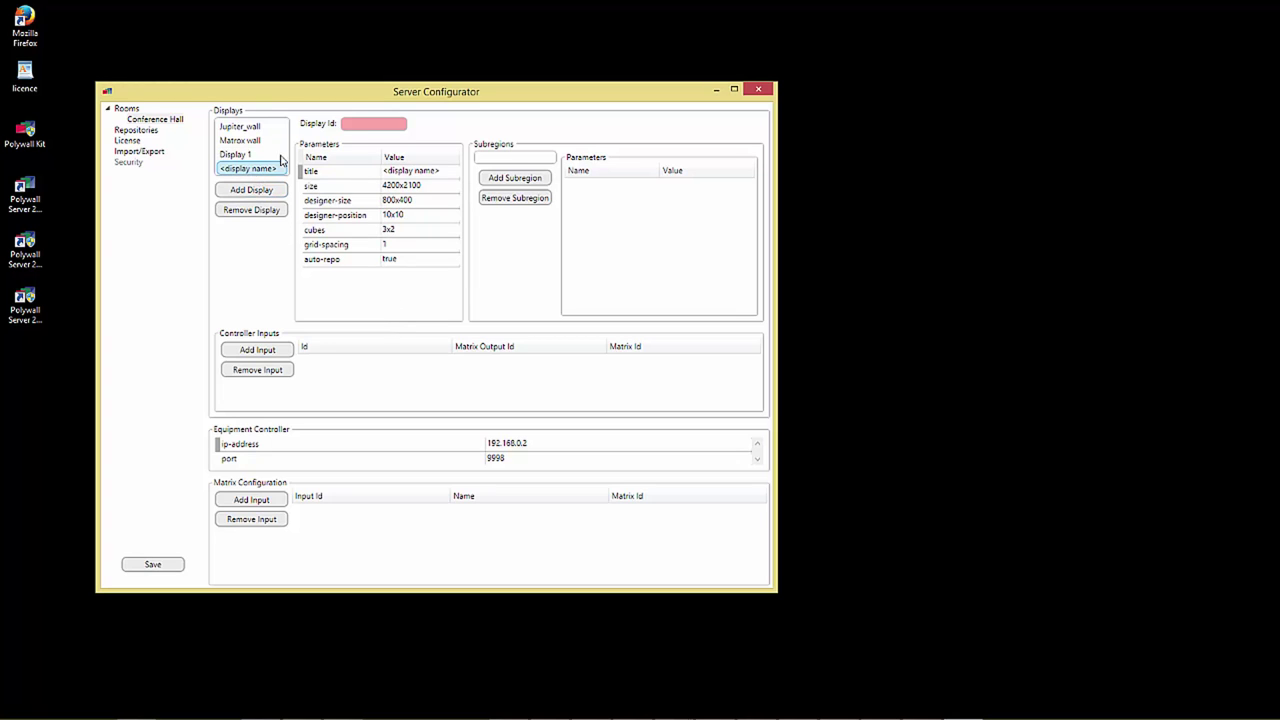
click(368, 124)
text(4)
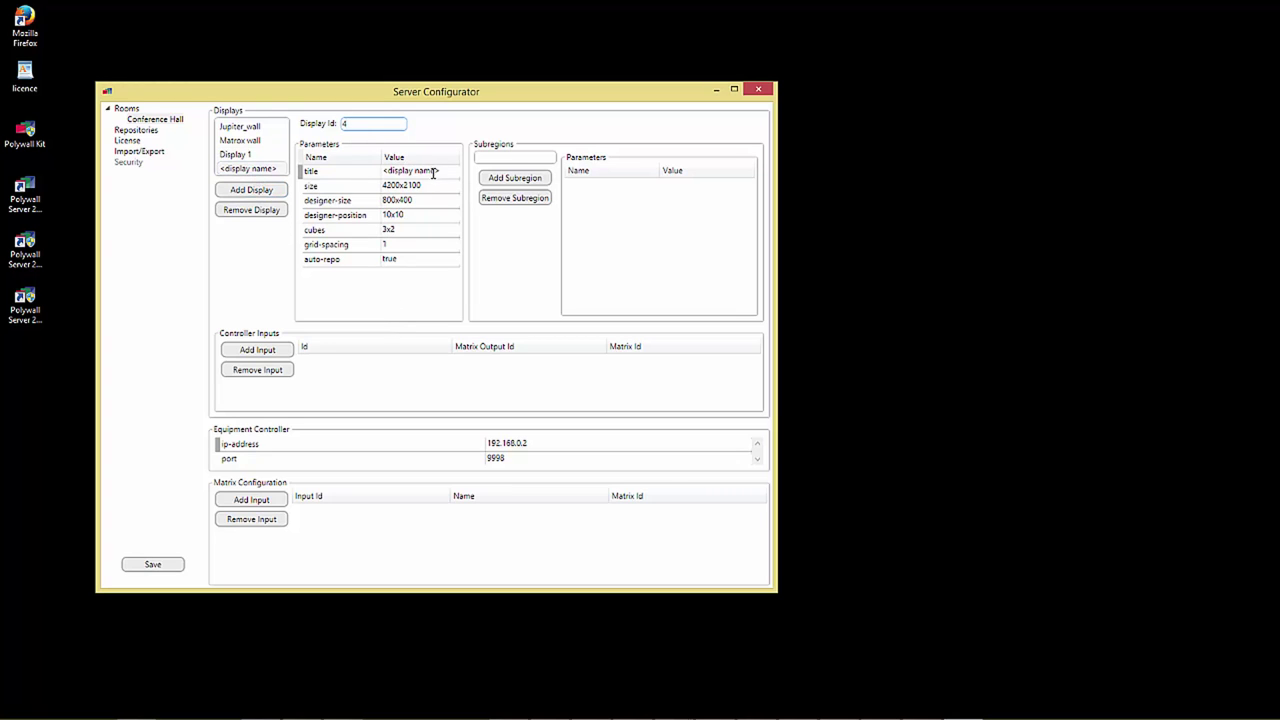
click(318, 174)
text(Display 2)
click(346, 180)
text(1920x1080)
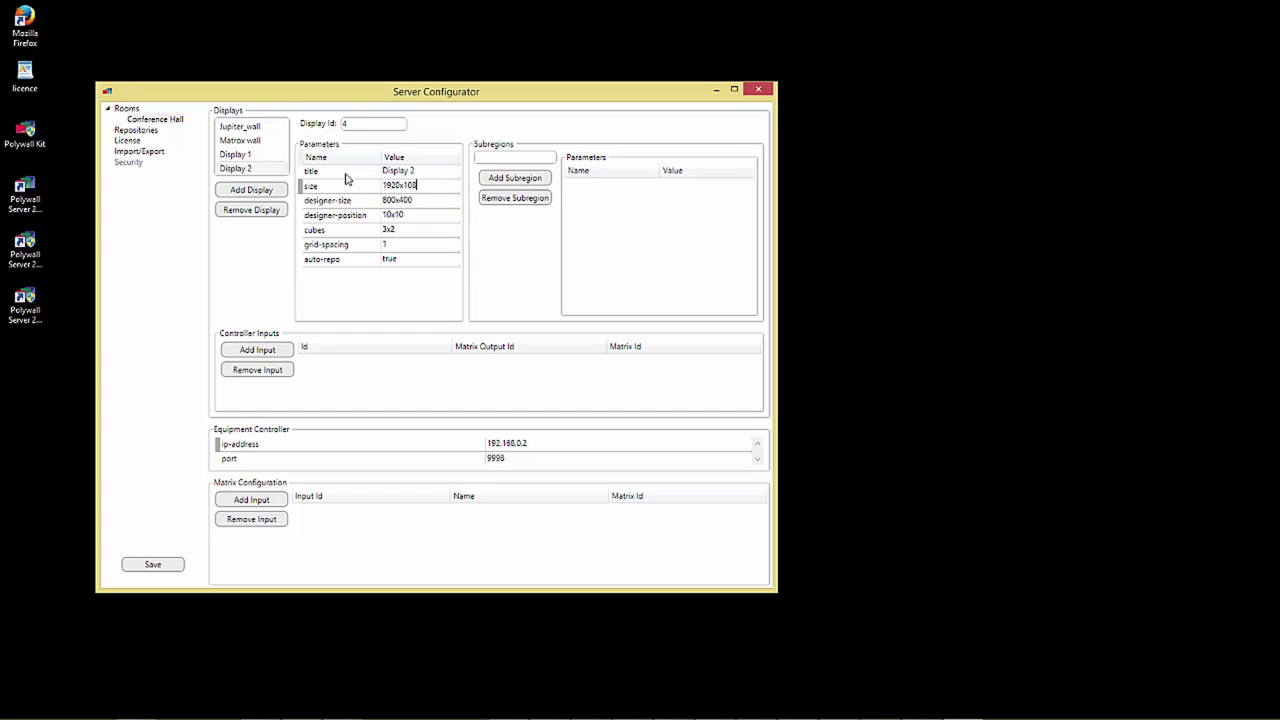
click(443, 199)
text(1920x1080)
click(417, 215)
text(12800x10)
click(413, 230)
Step: Finish Display 2's cubes value and add another display titled 'Display group'
text(1x1)
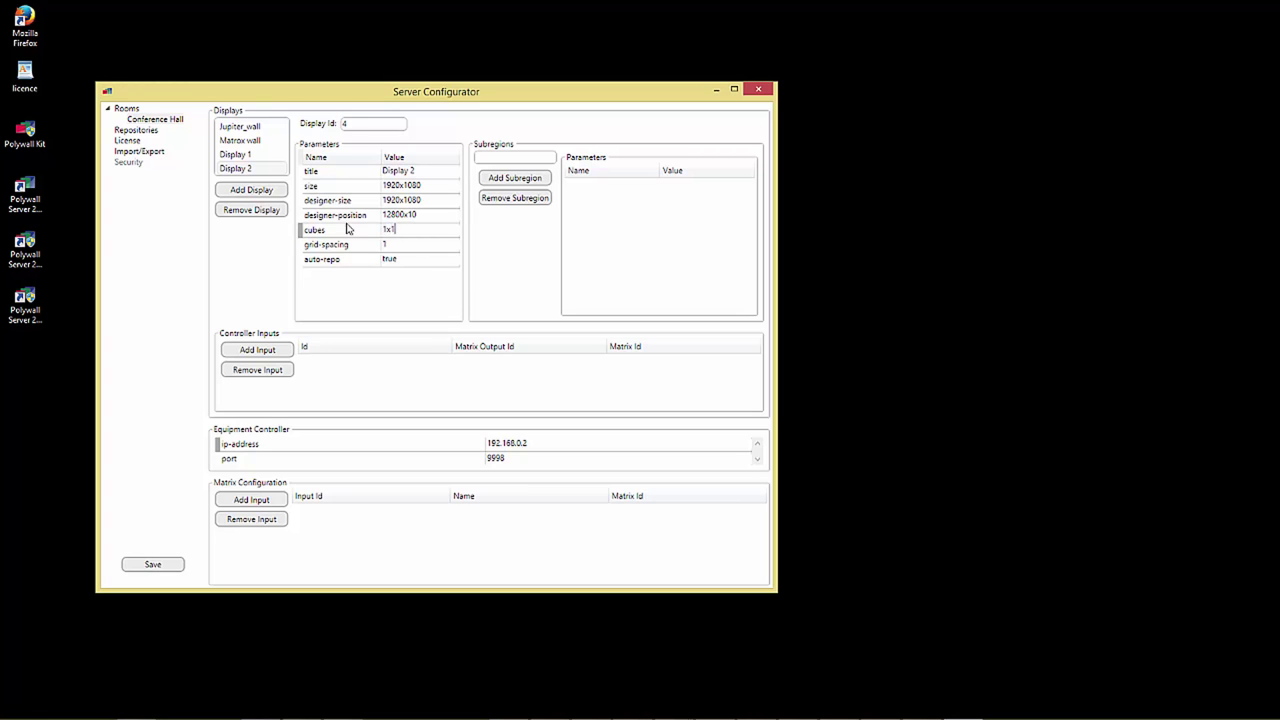
click(262, 191)
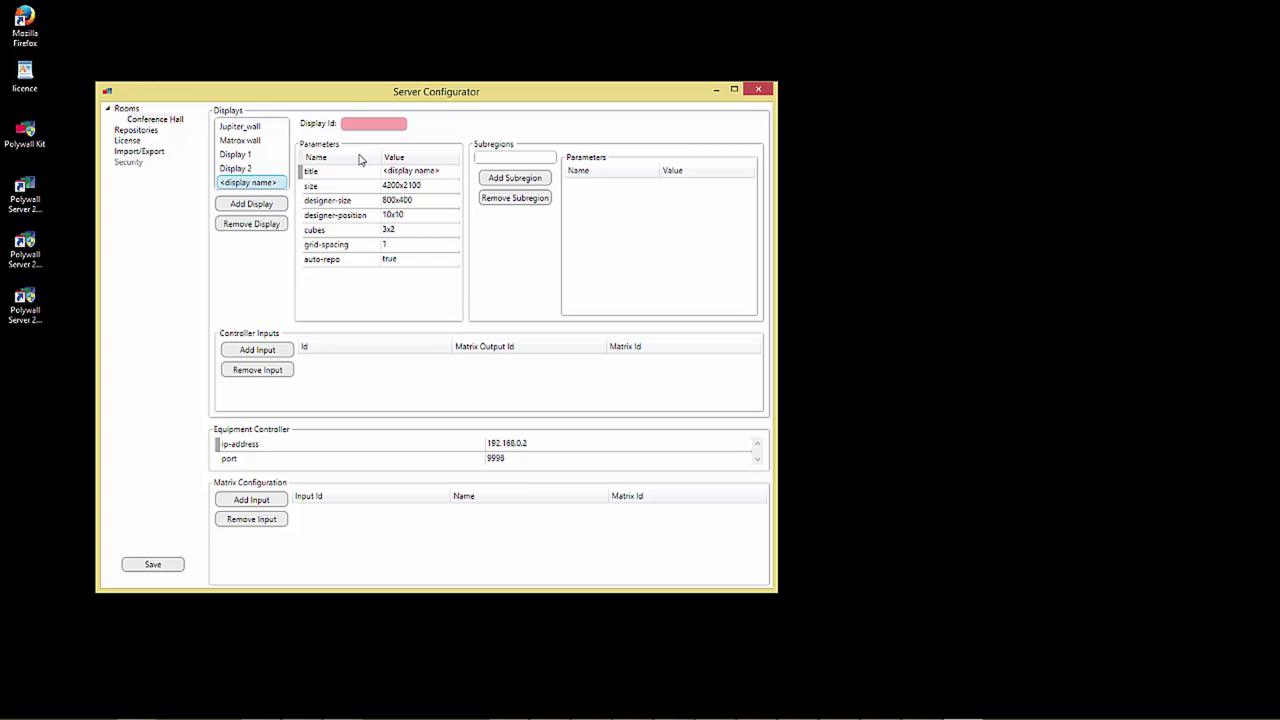
click(372, 122)
text(4)
click(417, 170)
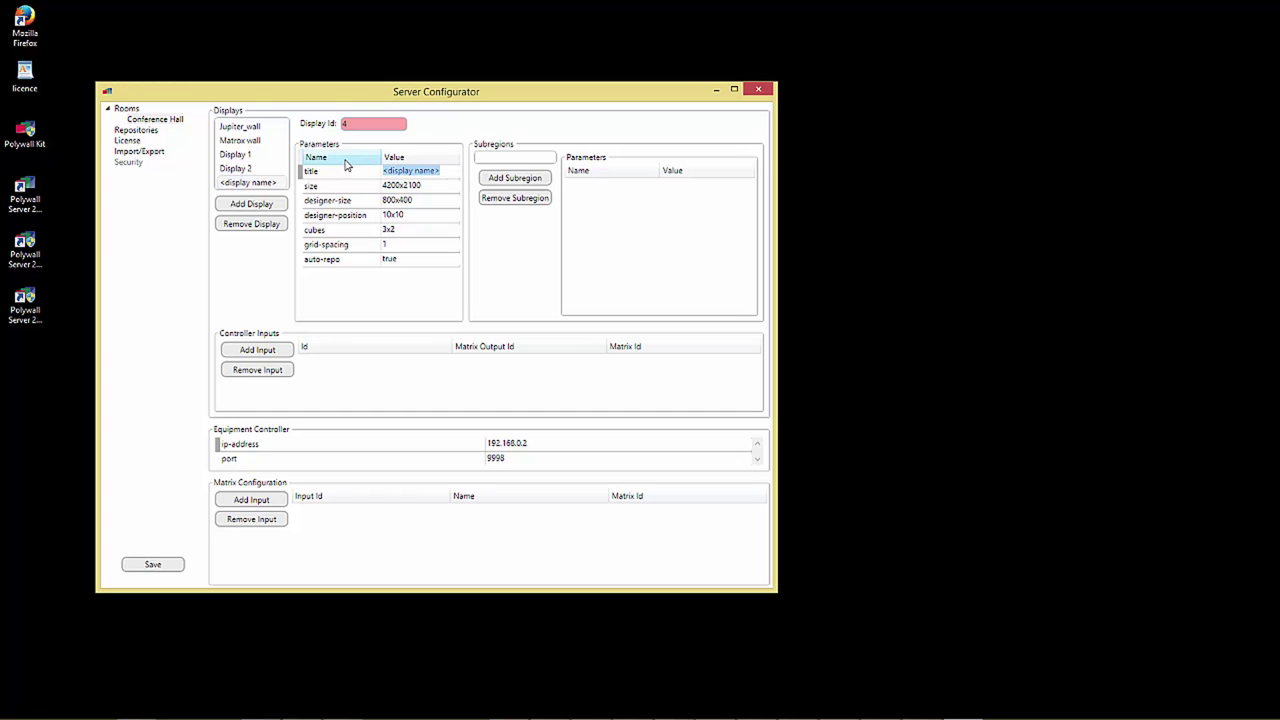
text(Display group)
Step: Give Display group size 800x800, designer-position 12800x1100 and 1x1 cubes
click(435, 185)
text(800x800)
click(328, 214)
text(12800x1100)
click(340, 230)
text(1x1)
click(668, 406)
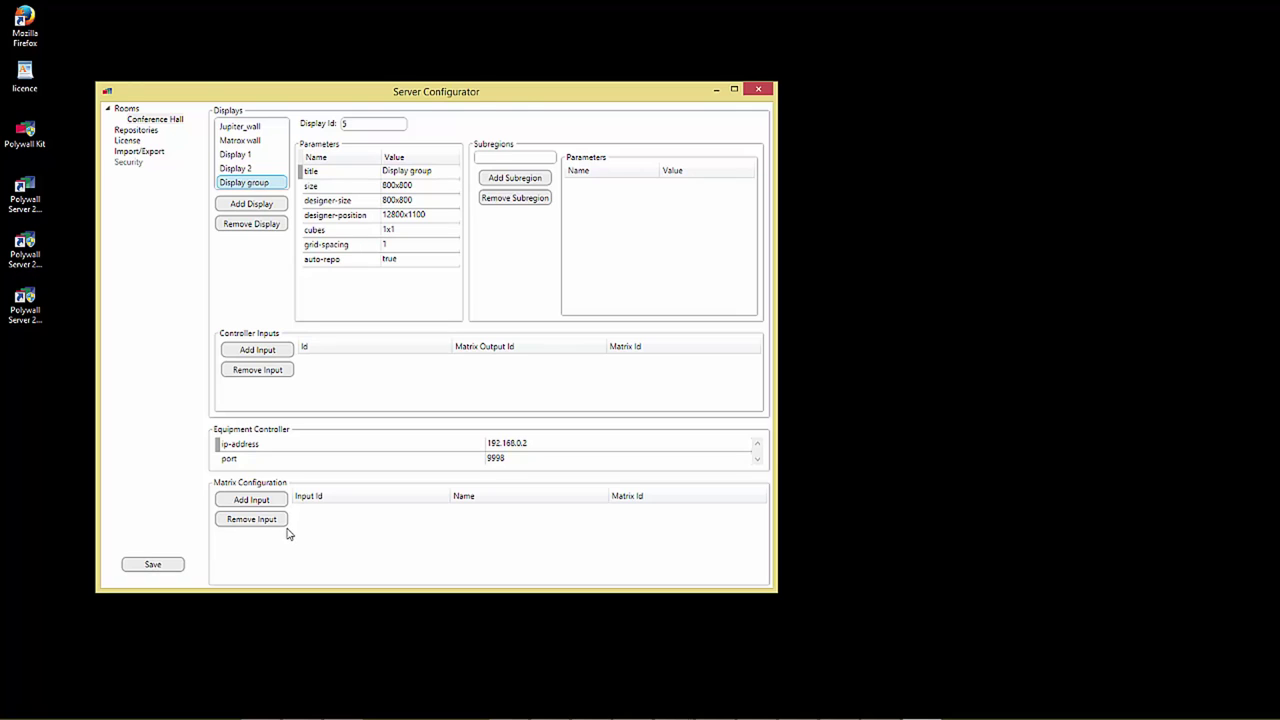
drag(524, 101, 541, 105)
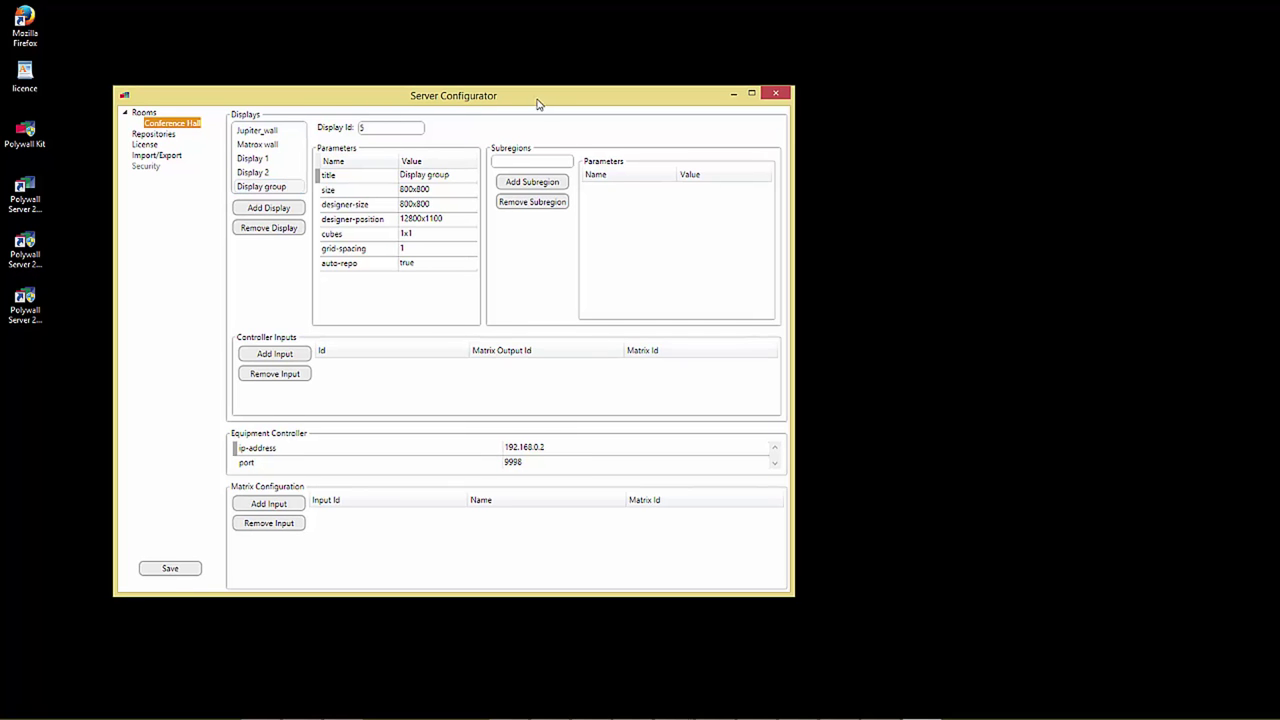
click(153, 135)
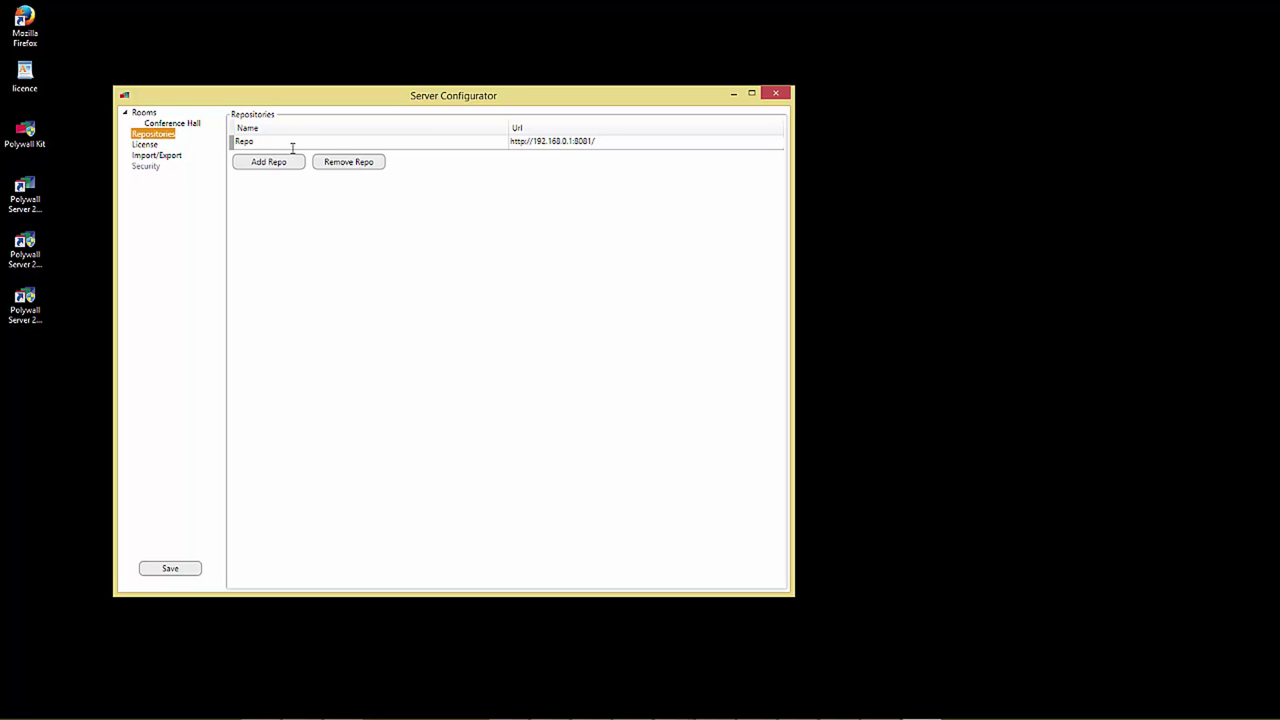
click(256, 165)
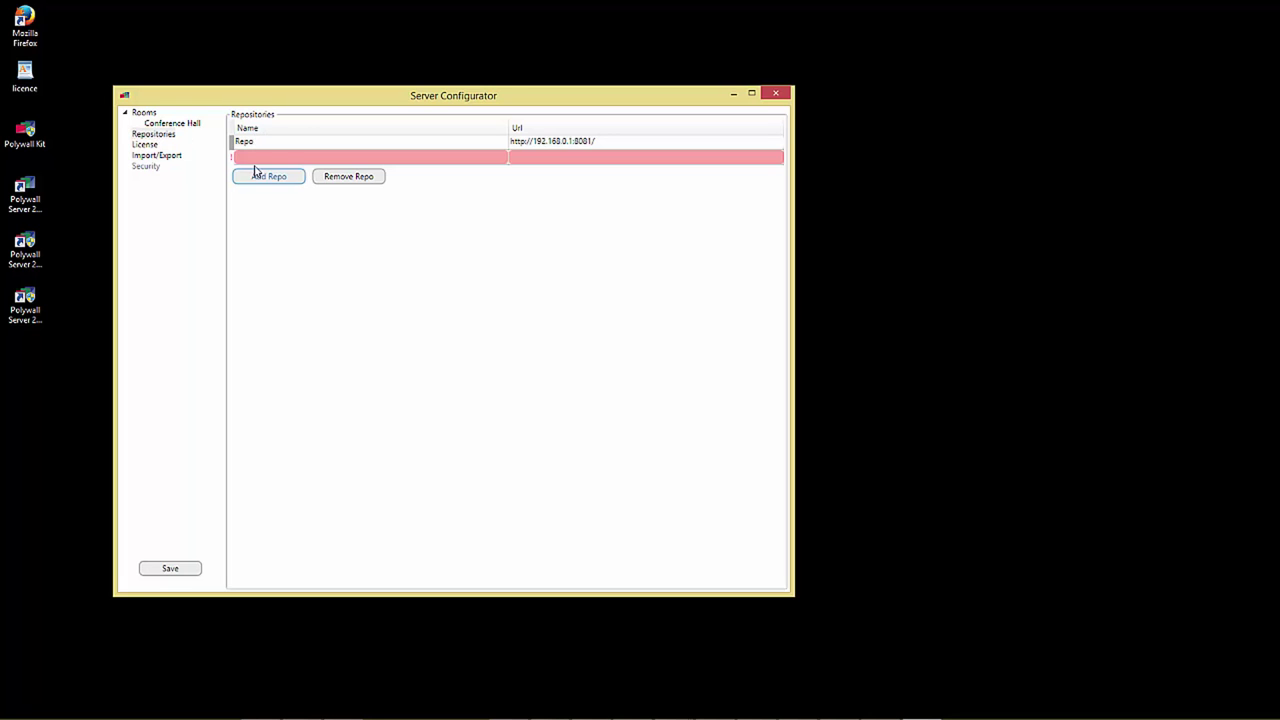
click(280, 156)
text(rame)
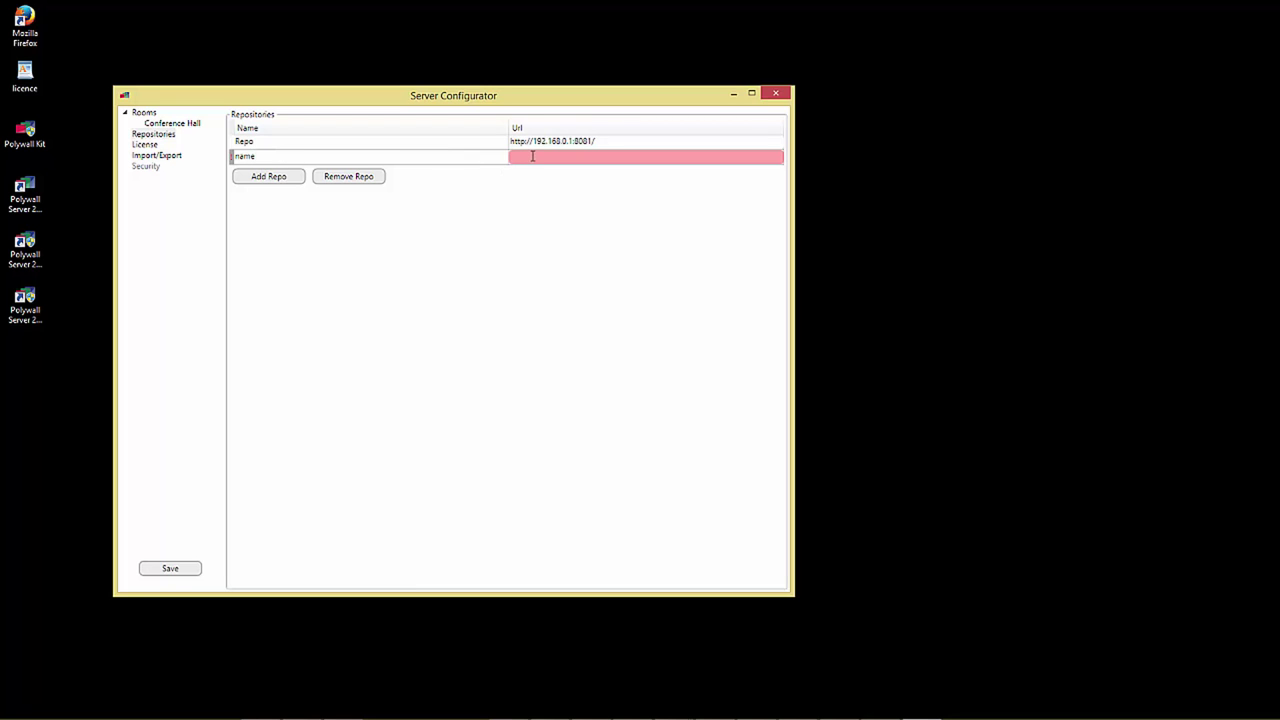
click(532, 156)
text(http://)
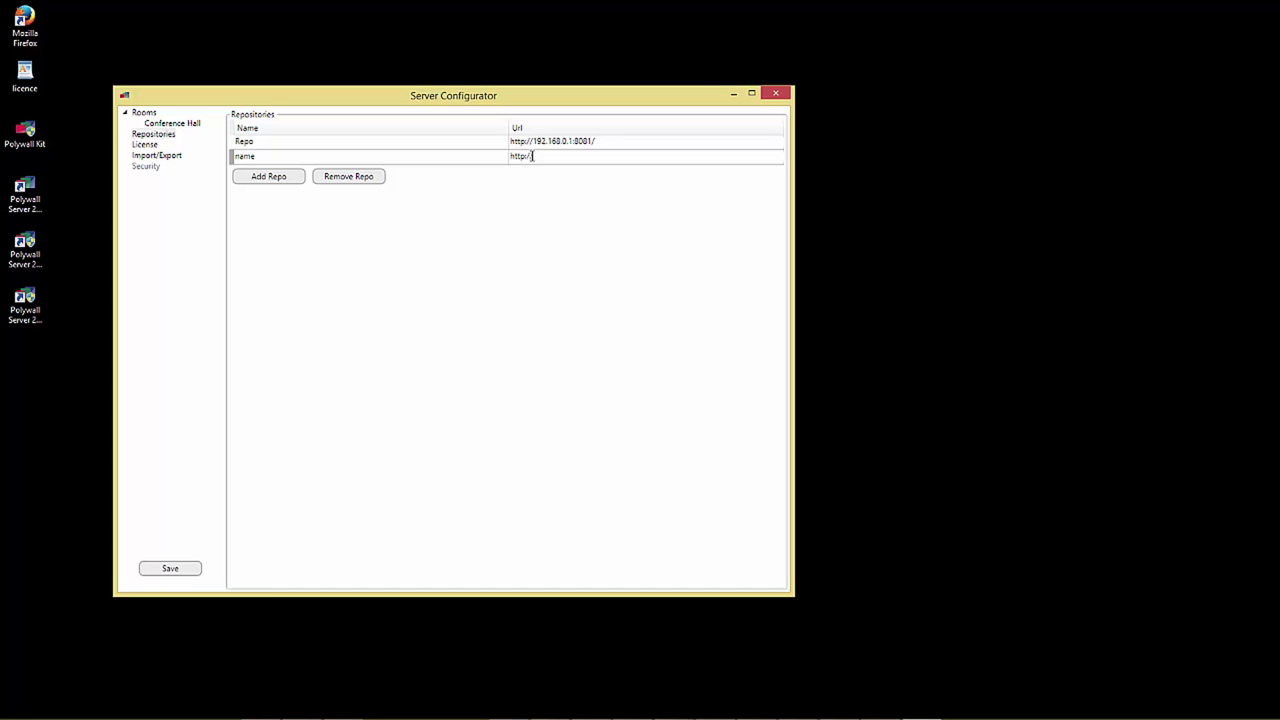
text(192.168.5.45:80)
text(81/C/VideowallContent)
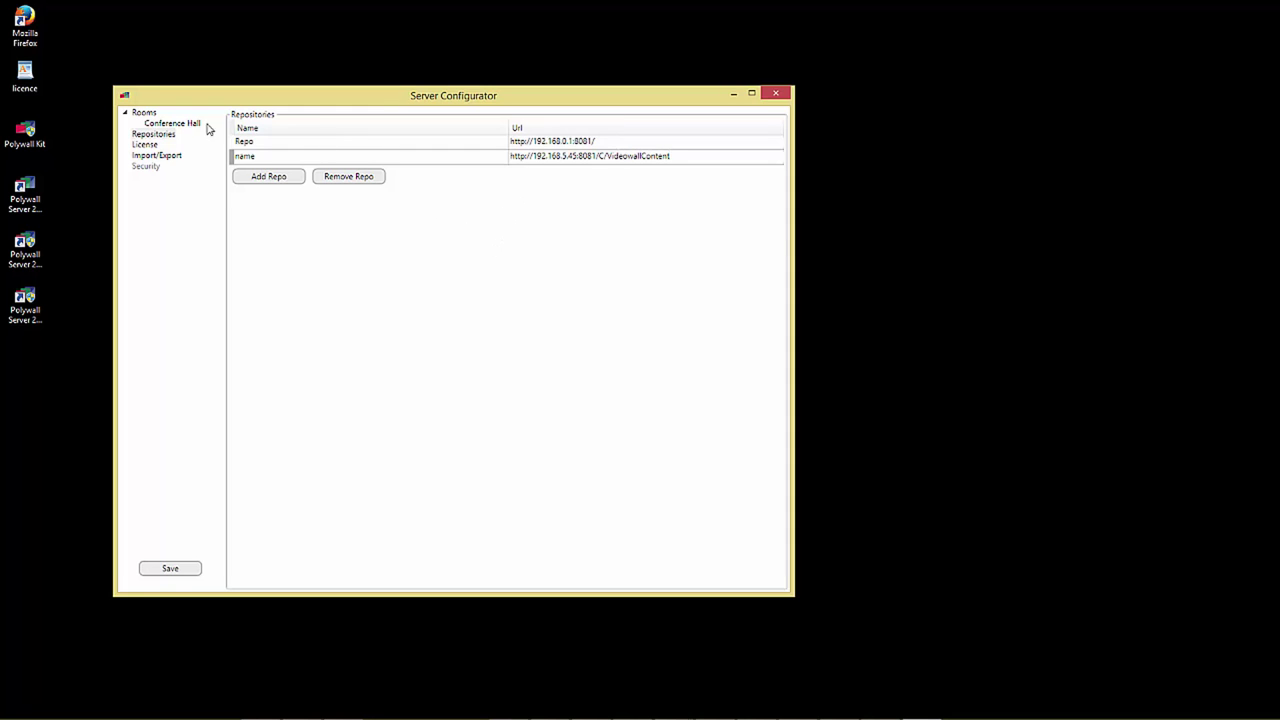
click(147, 145)
Step: Paste the license key, then go to the Import/Export settings
click(340, 152)
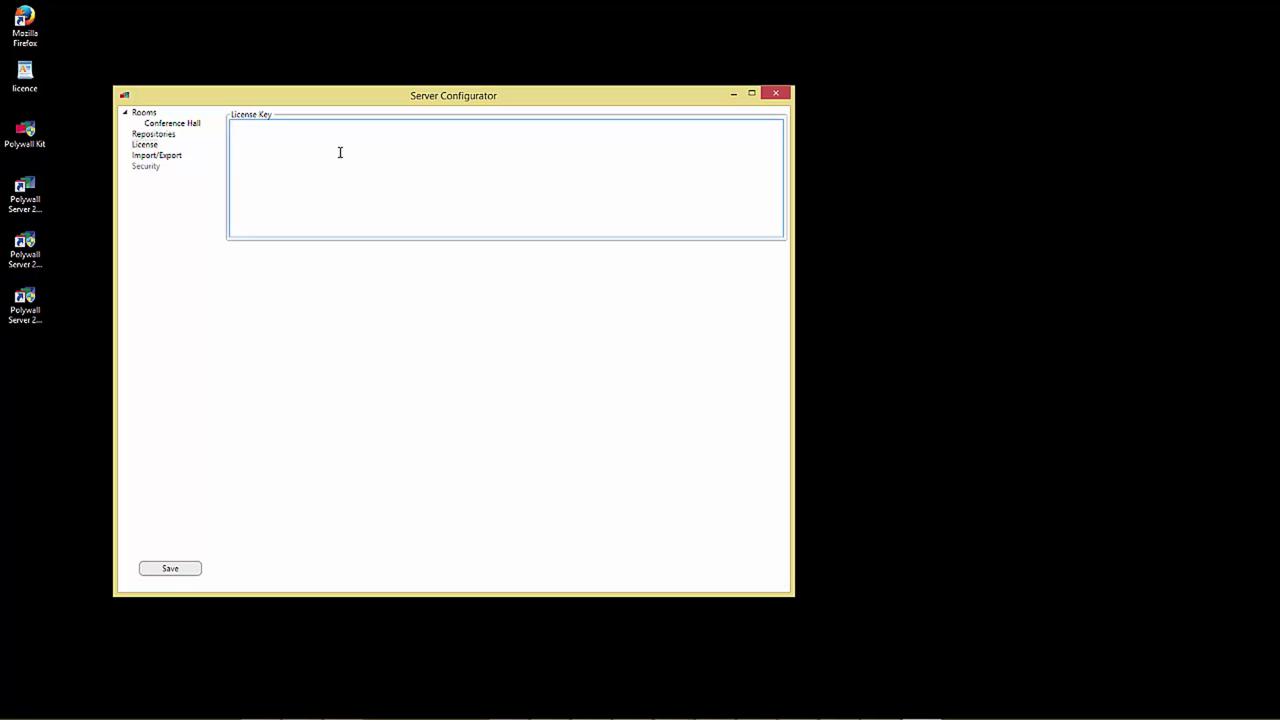
key(ctrl+v)
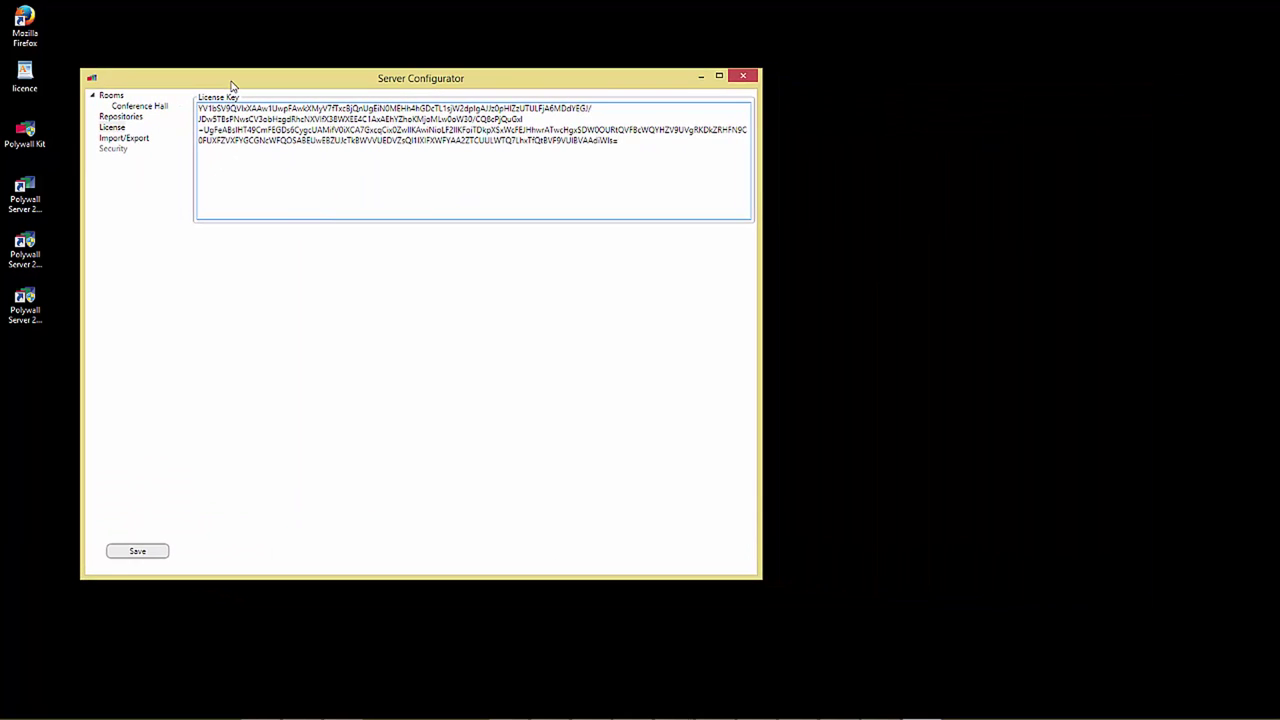
click(123, 138)
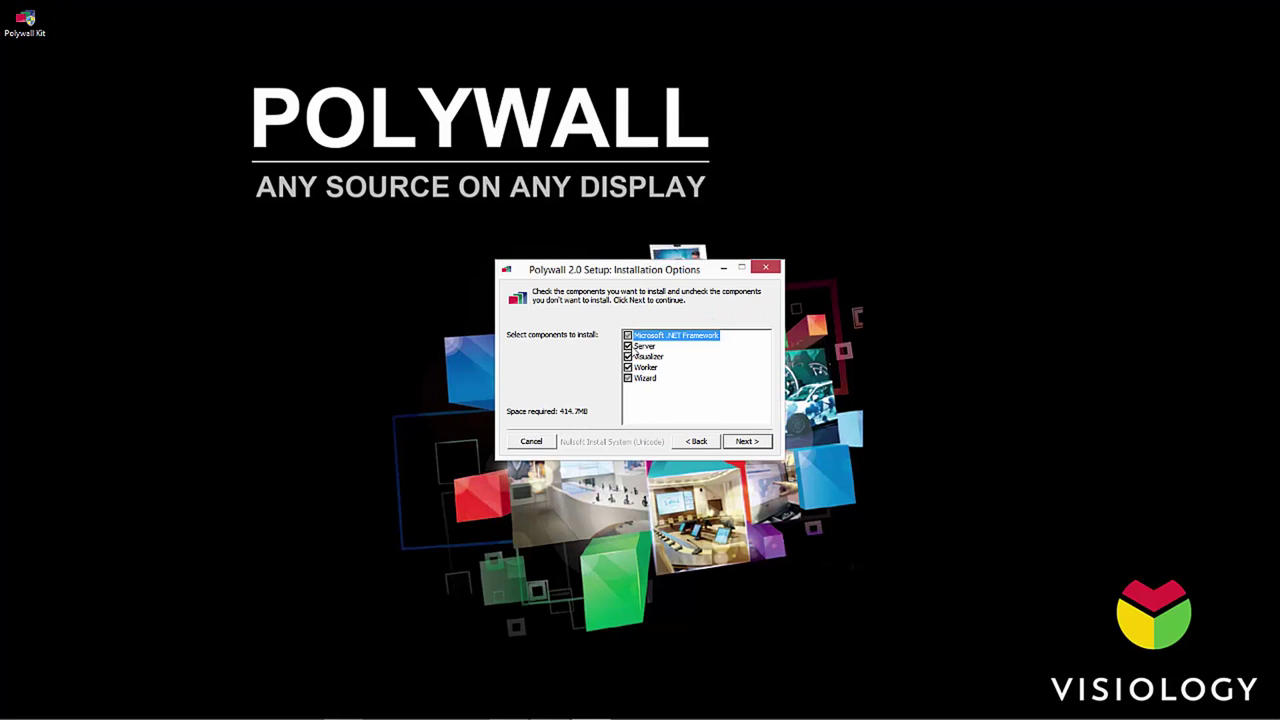
Step: Install Polywall with only Visualizer and Worker, excluding the Server component
click(629, 347)
click(745, 442)
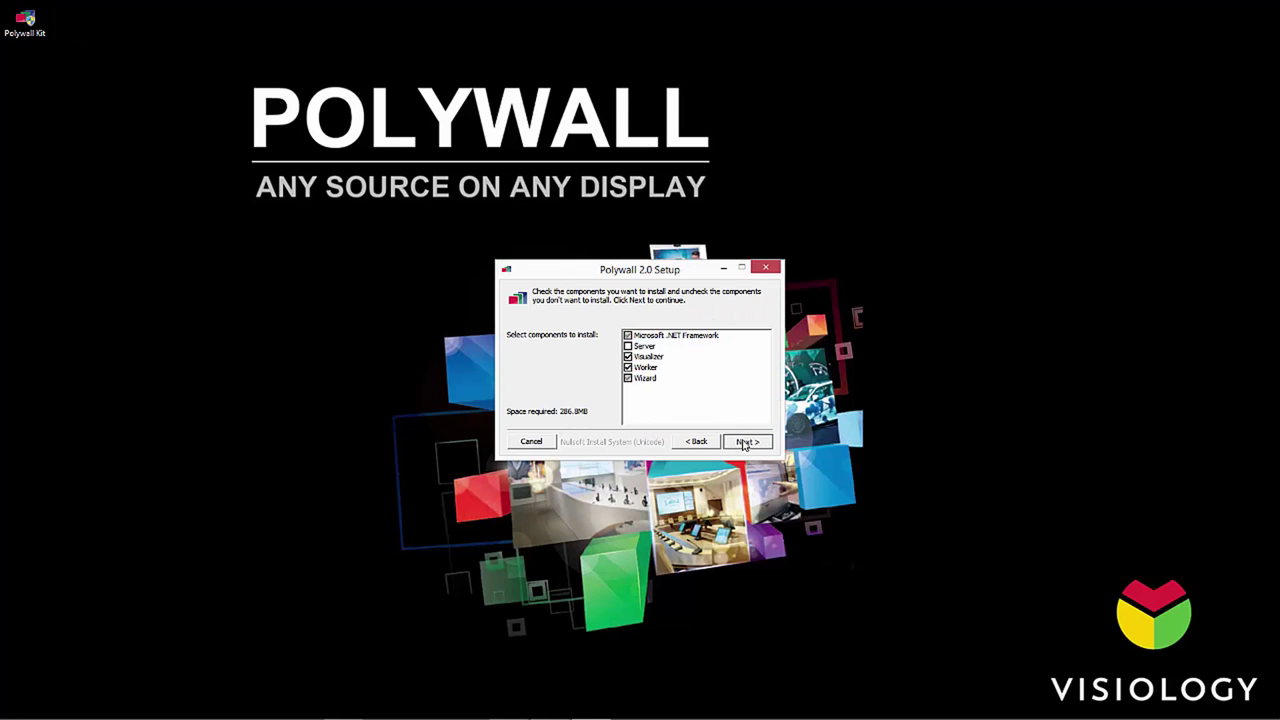
click(745, 442)
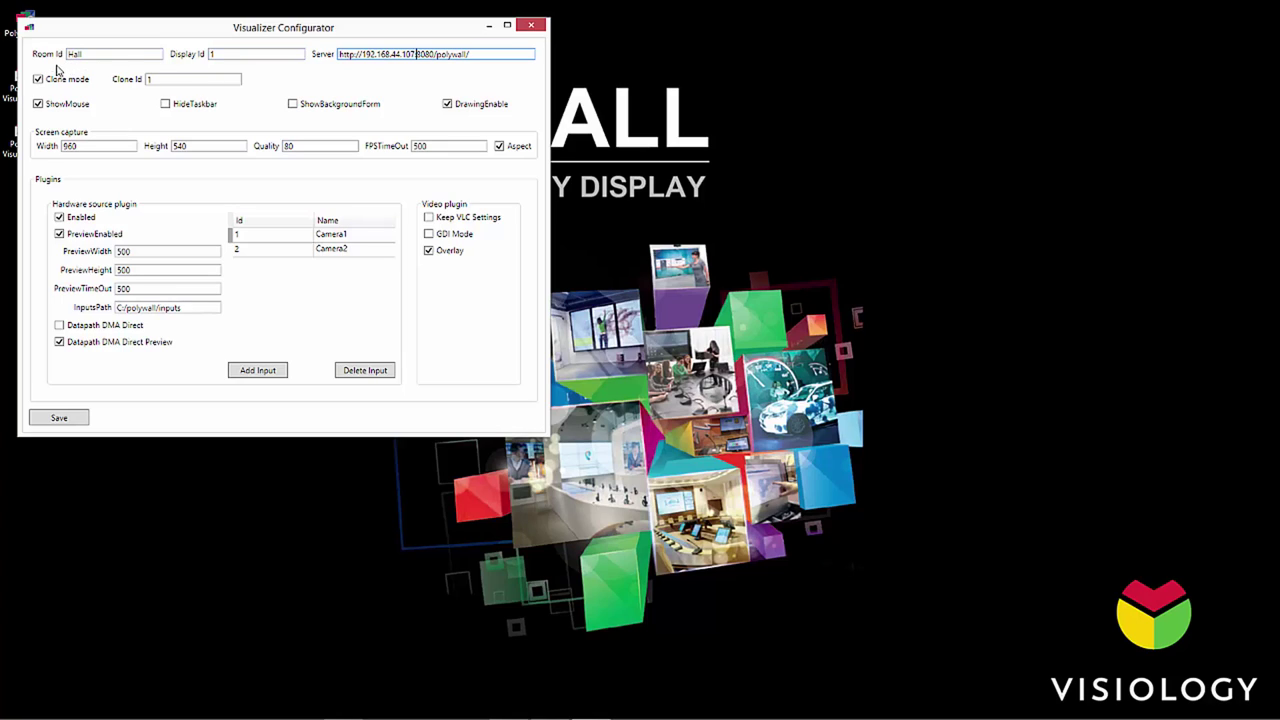
Step: Disable clone mode and save, then set Display Id 4 with clone mode off and save
click(45, 80)
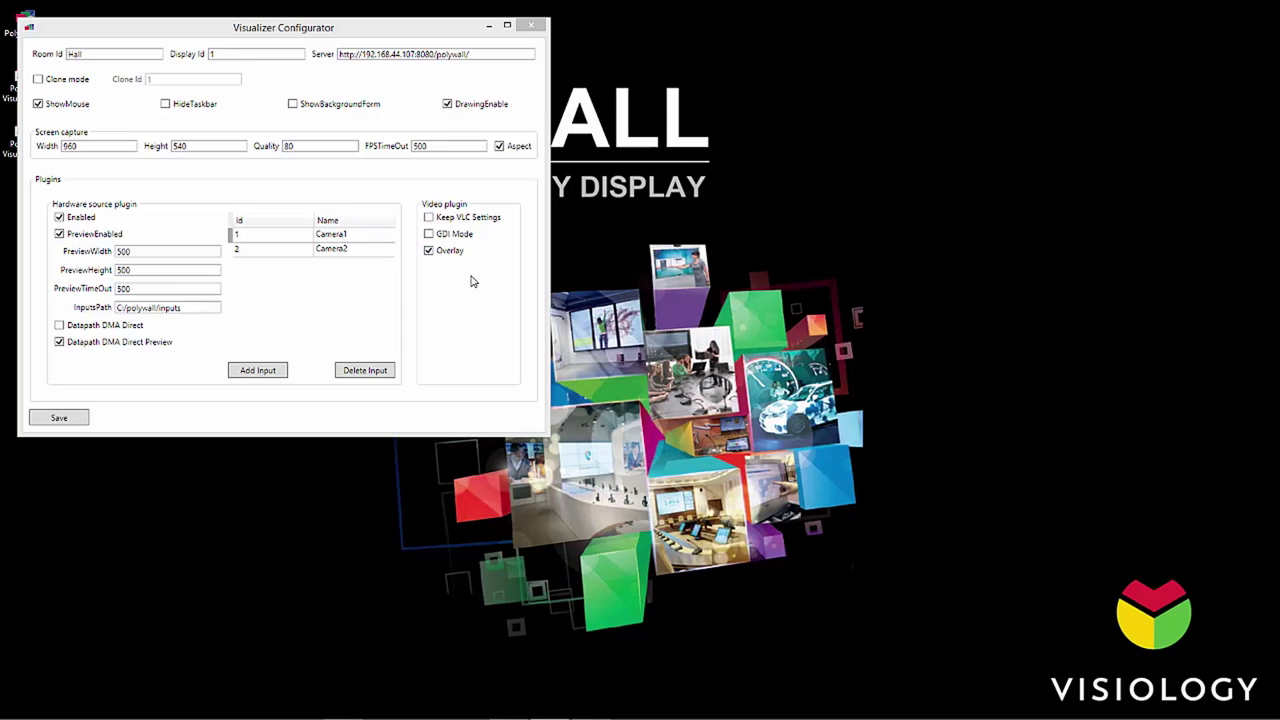
click(72, 419)
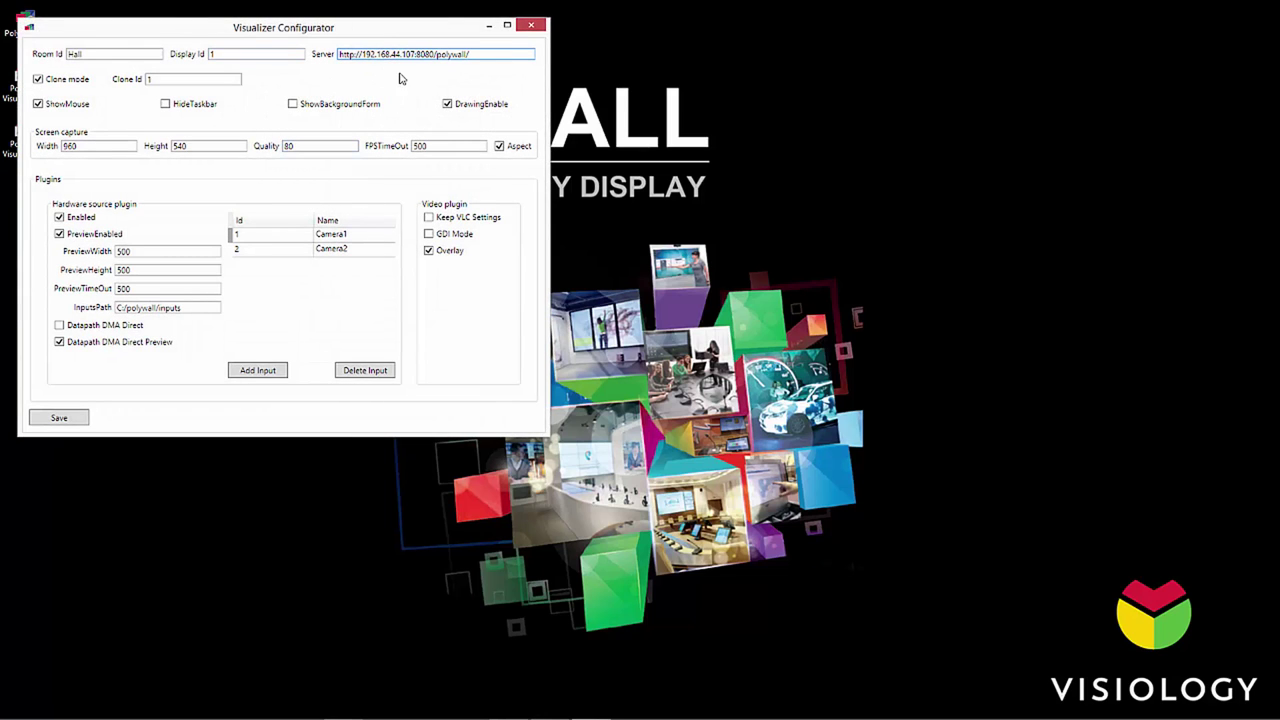
drag(258, 55, 183, 55)
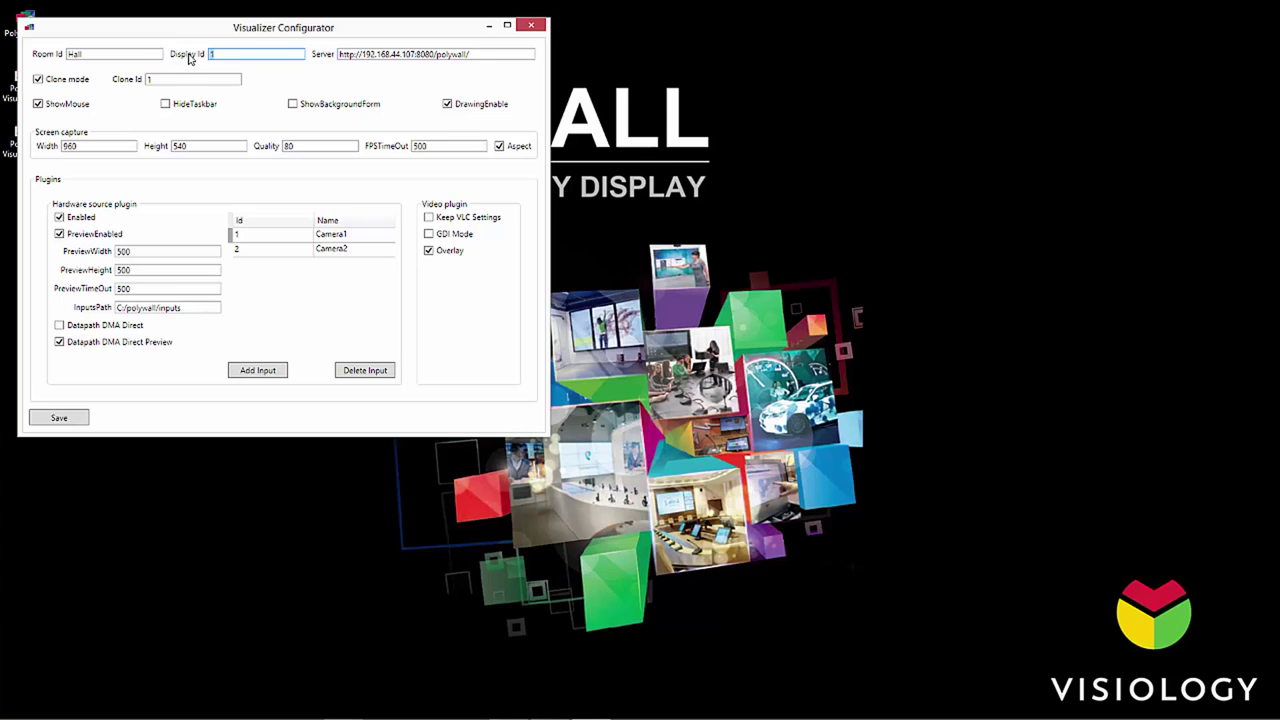
click(66, 82)
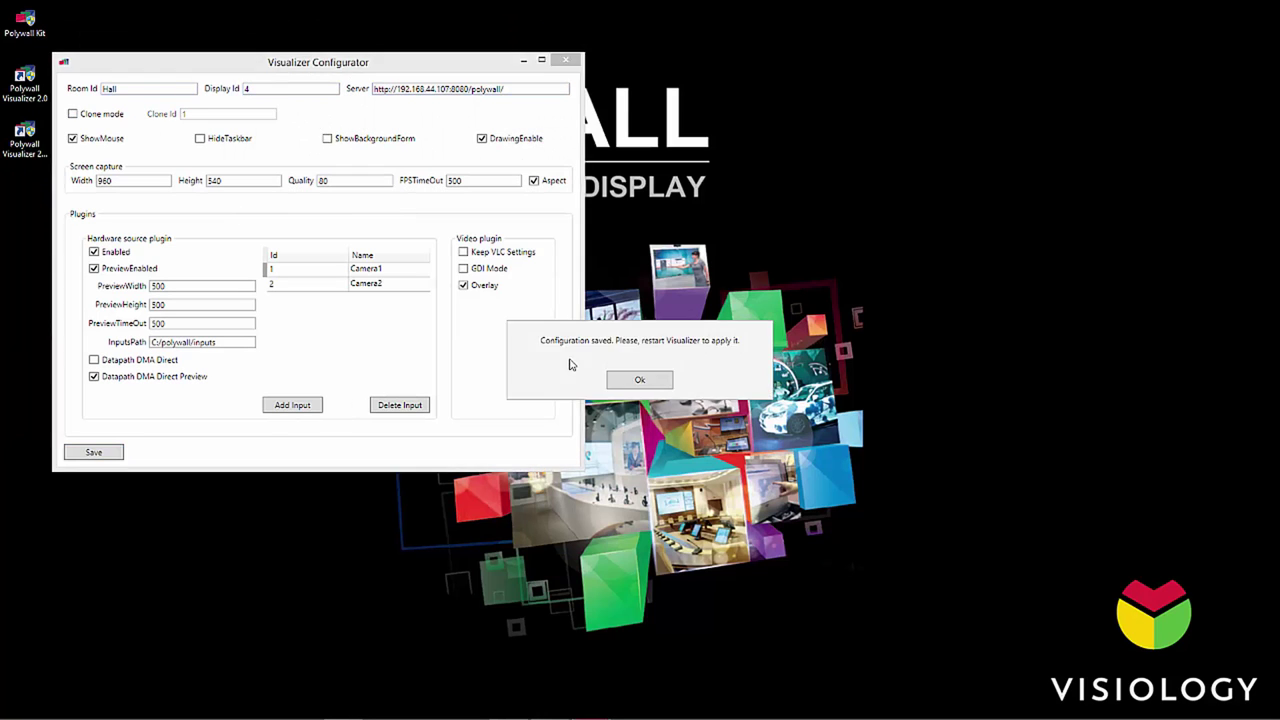
key(Return)
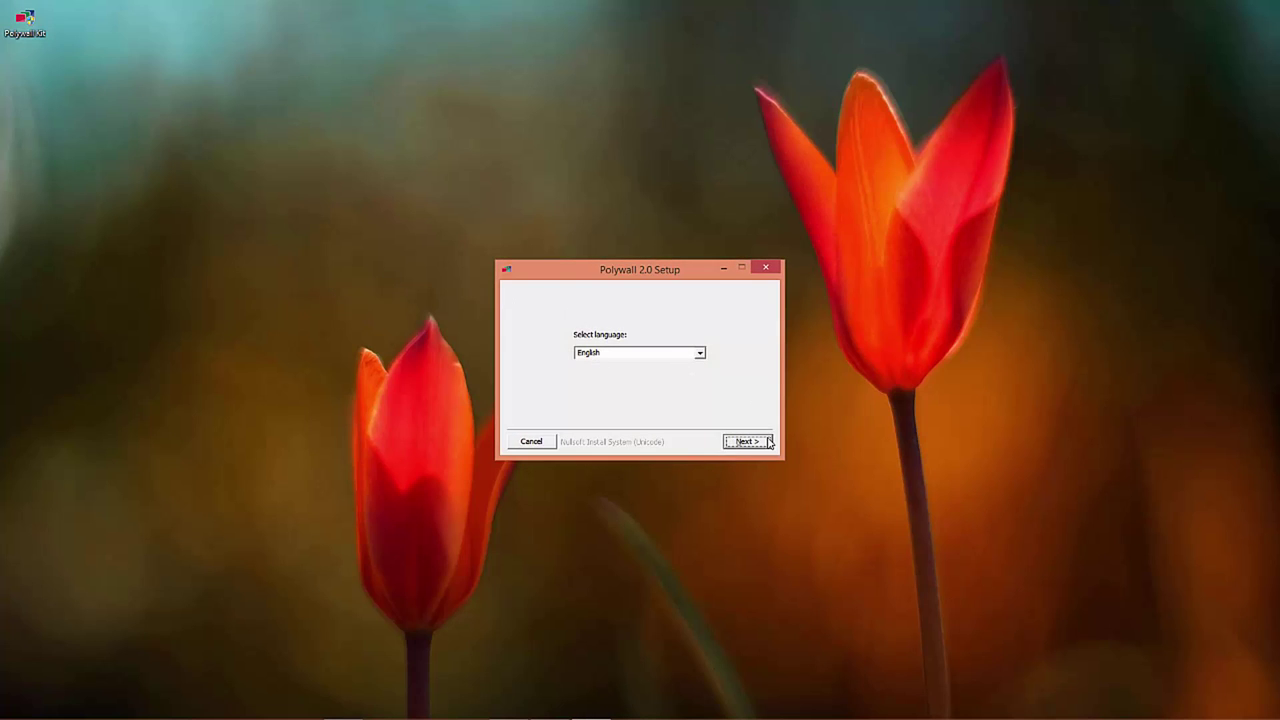
Step: Install only the Worker component, excluding Server and Visualizer, and accept the Worker license
click(748, 441)
click(628, 346)
click(628, 357)
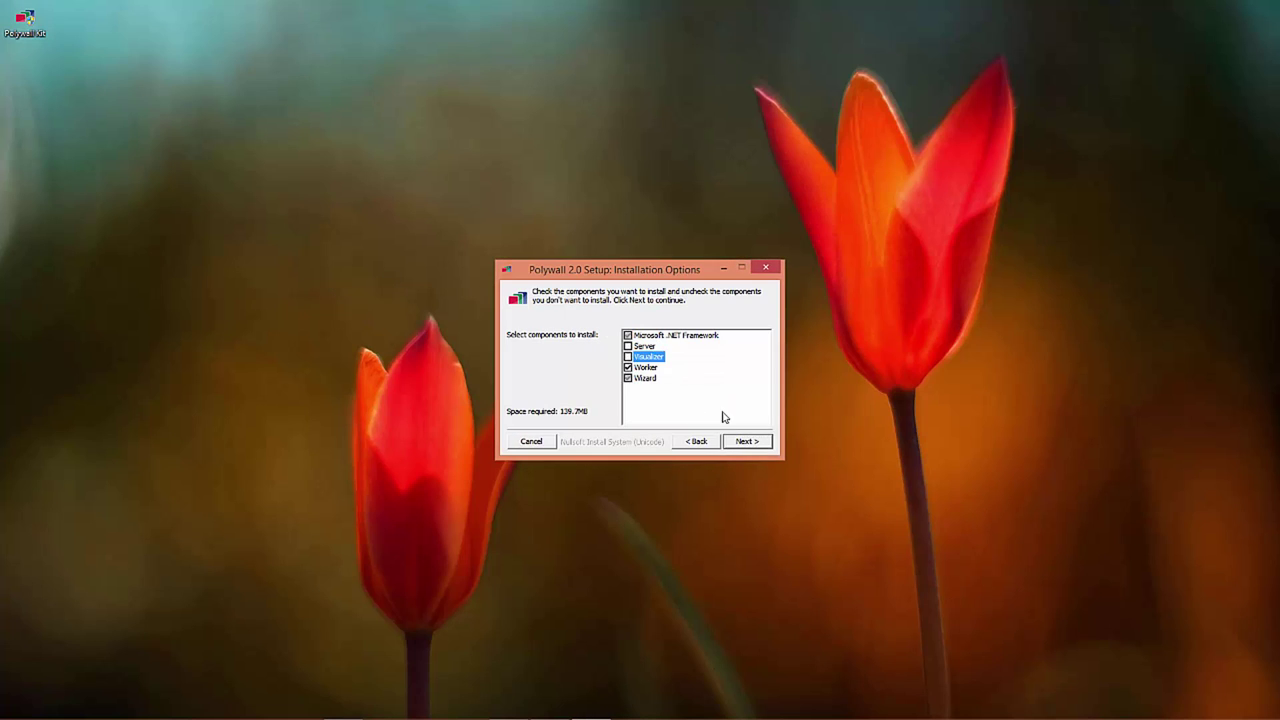
click(746, 444)
click(750, 447)
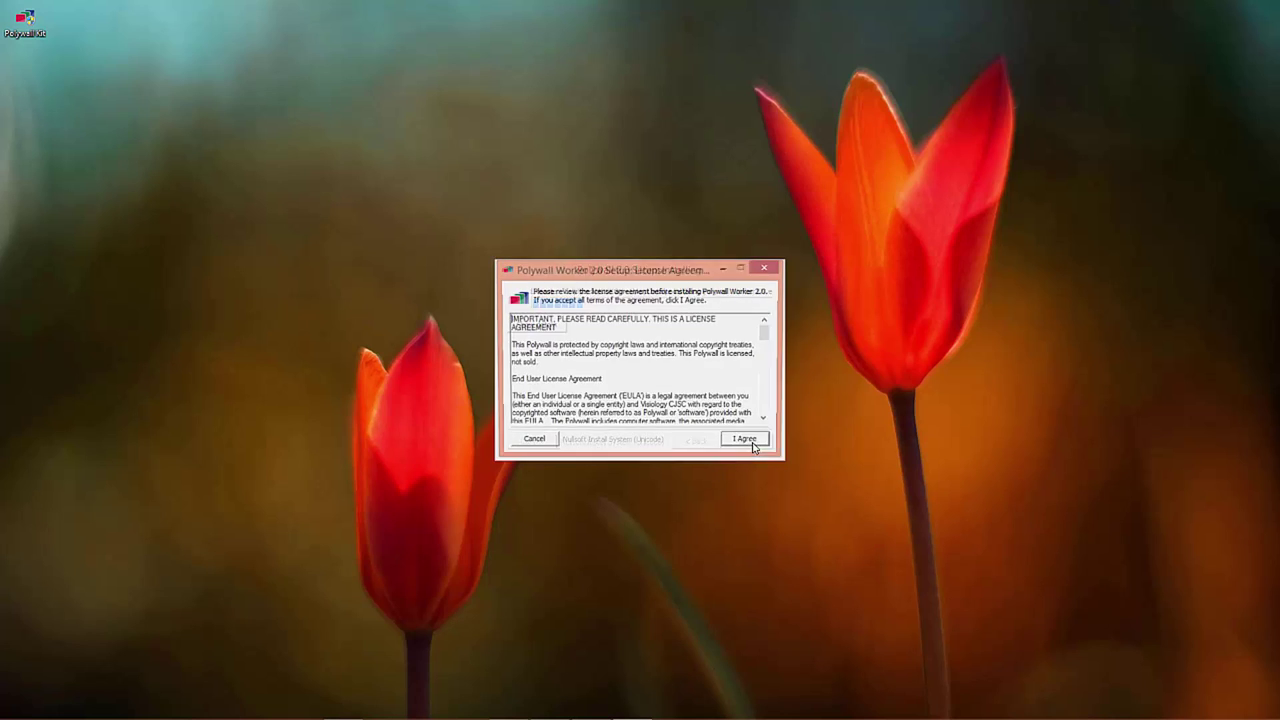
click(752, 443)
click(752, 443)
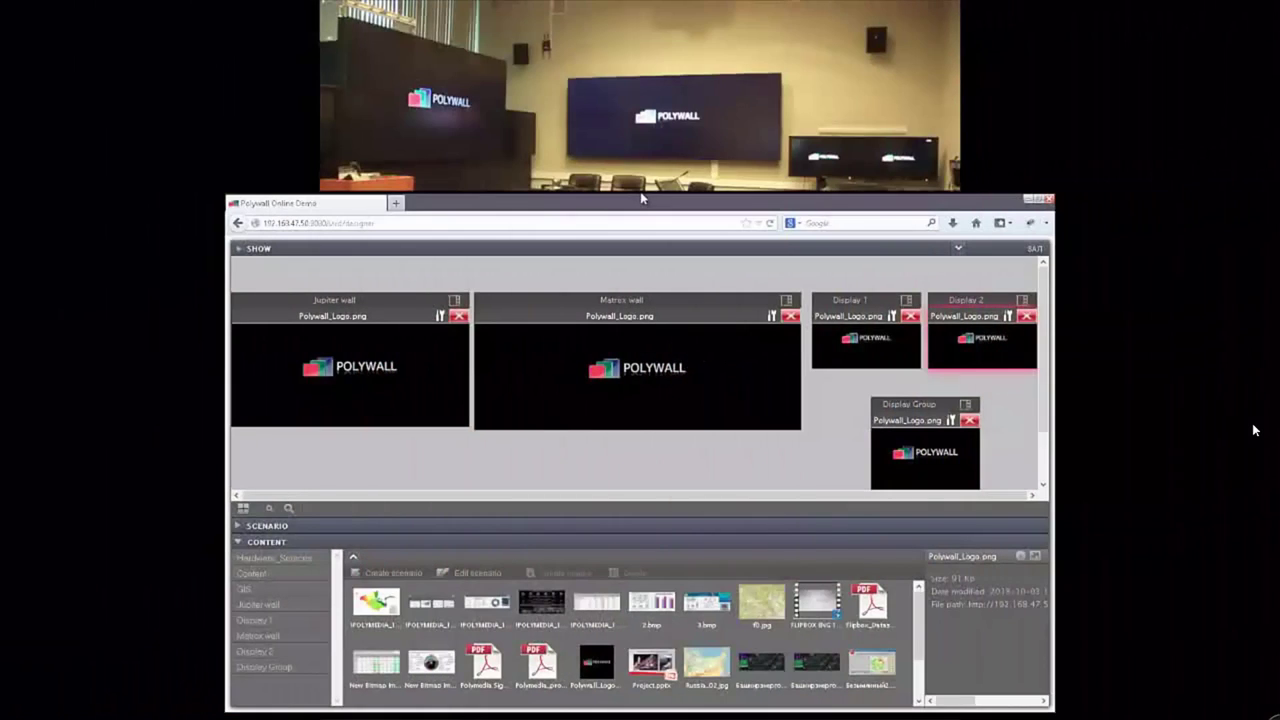
Step: Switch the browser to full screen with F11 so the designer fills the display
key(F11)
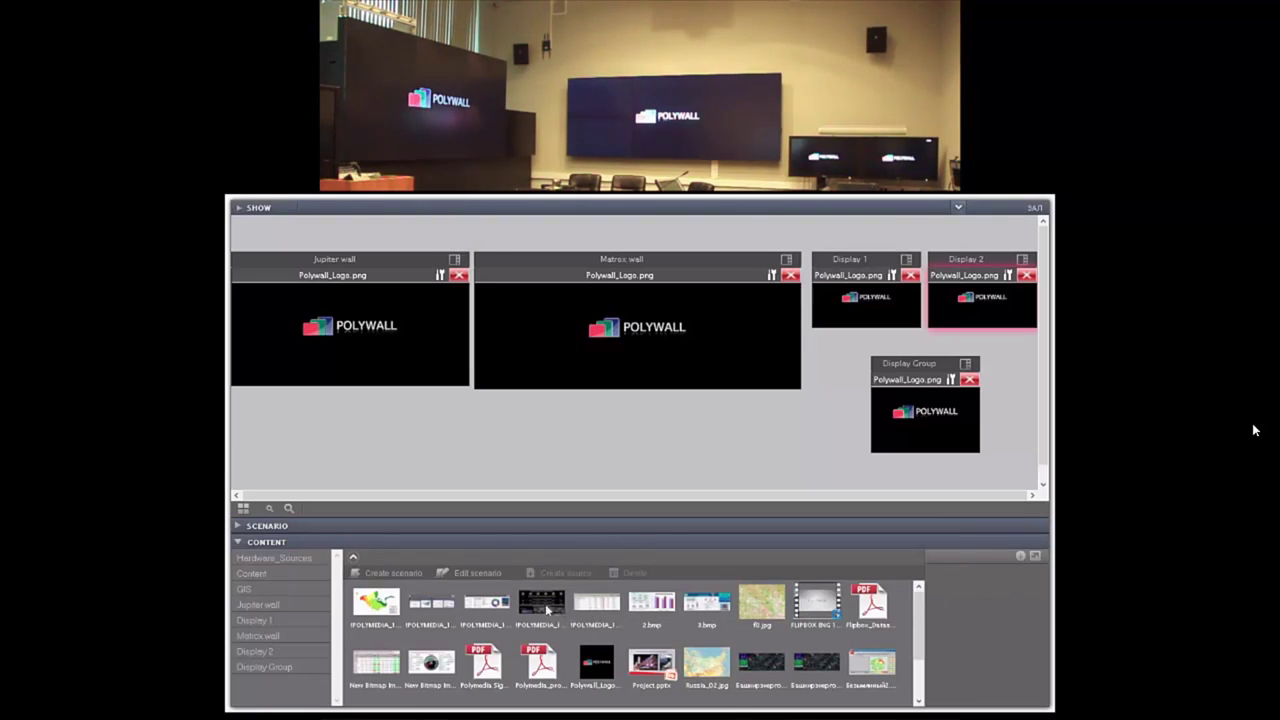
Step: Place images on Jupiter wall, Matrox wall, Display 1, Display 2 and Display Group
drag(541, 609, 350, 330)
drag(596, 603, 622, 342)
drag(762, 603, 862, 300)
drag(706, 664, 931, 364)
drag(871, 663, 915, 415)
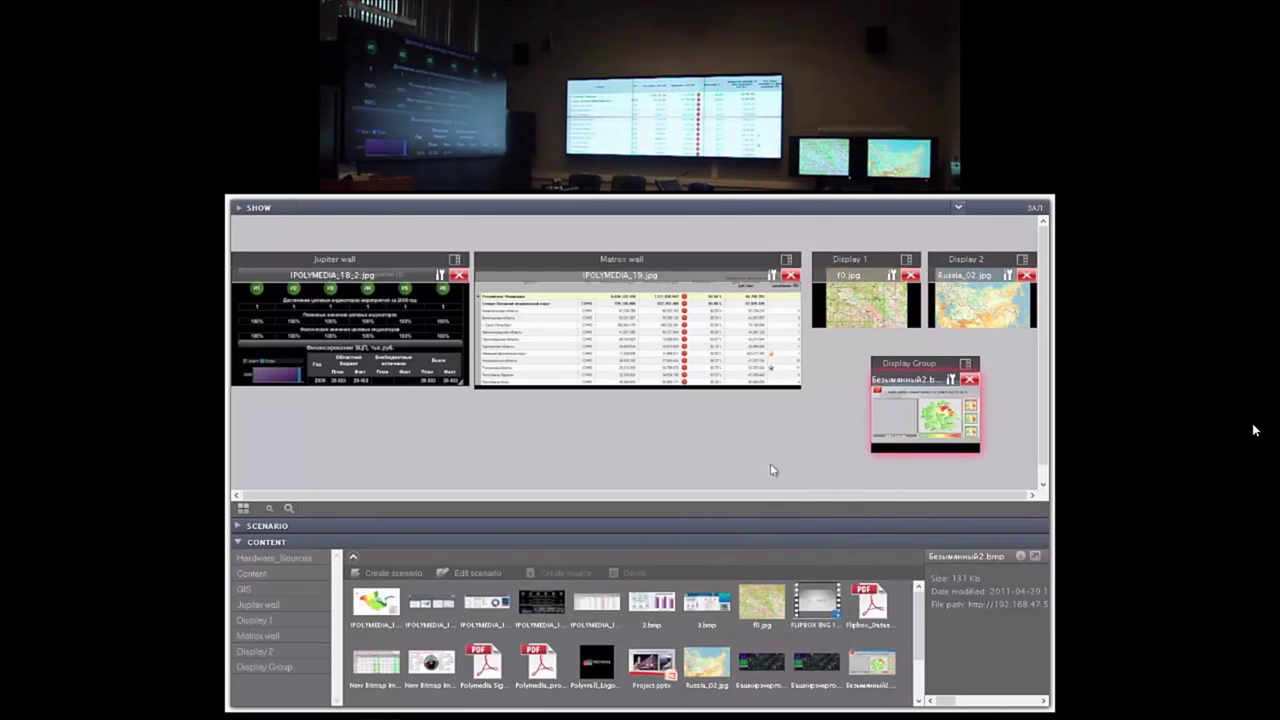
Step: Split Matrox wall into a grid holding the Flipbox datasheet, FLIPBOX ENG video, Project.pptx, lifesize and wolfvision feeds
click(786, 259)
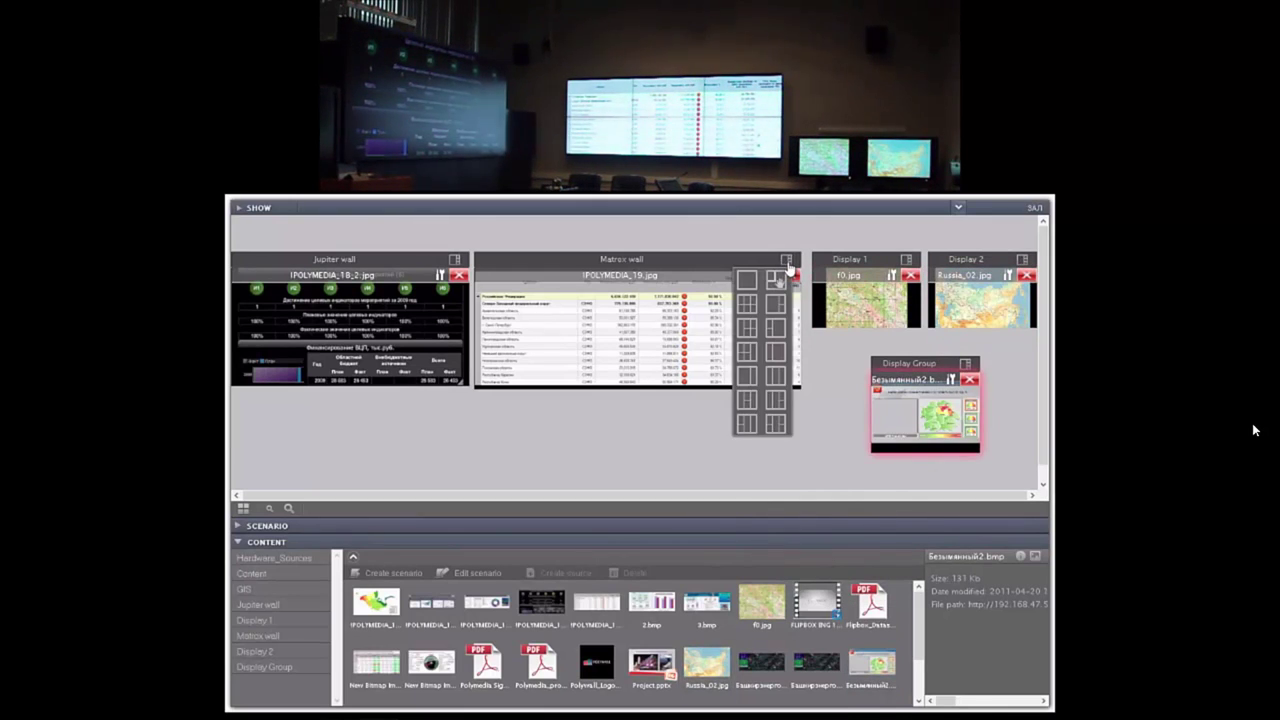
click(750, 333)
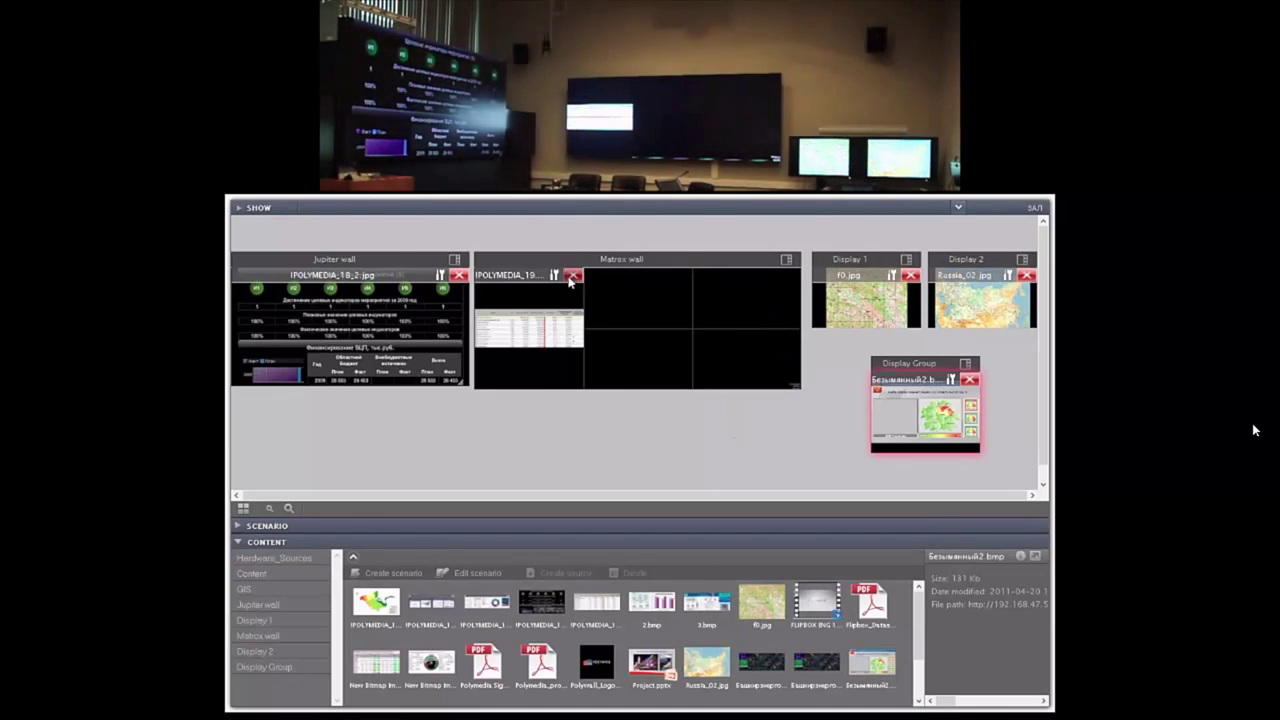
drag(869, 603, 550, 335)
drag(797, 606, 660, 309)
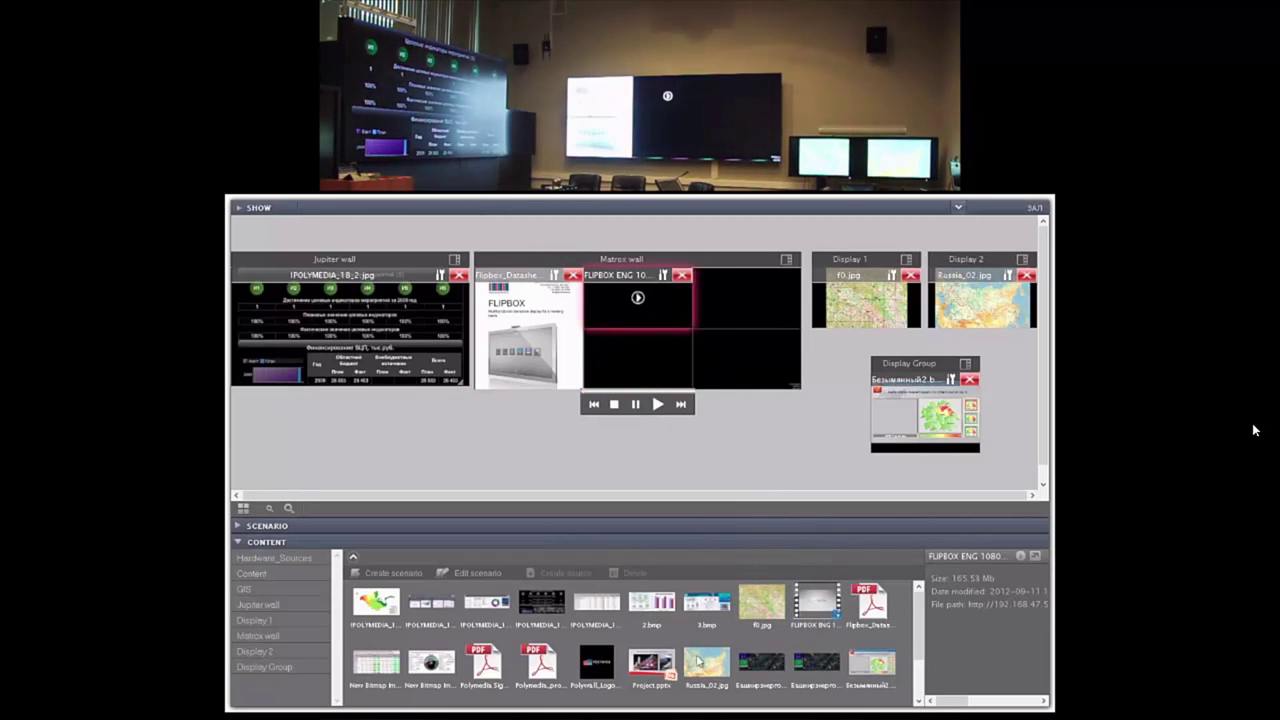
drag(651, 662, 745, 302)
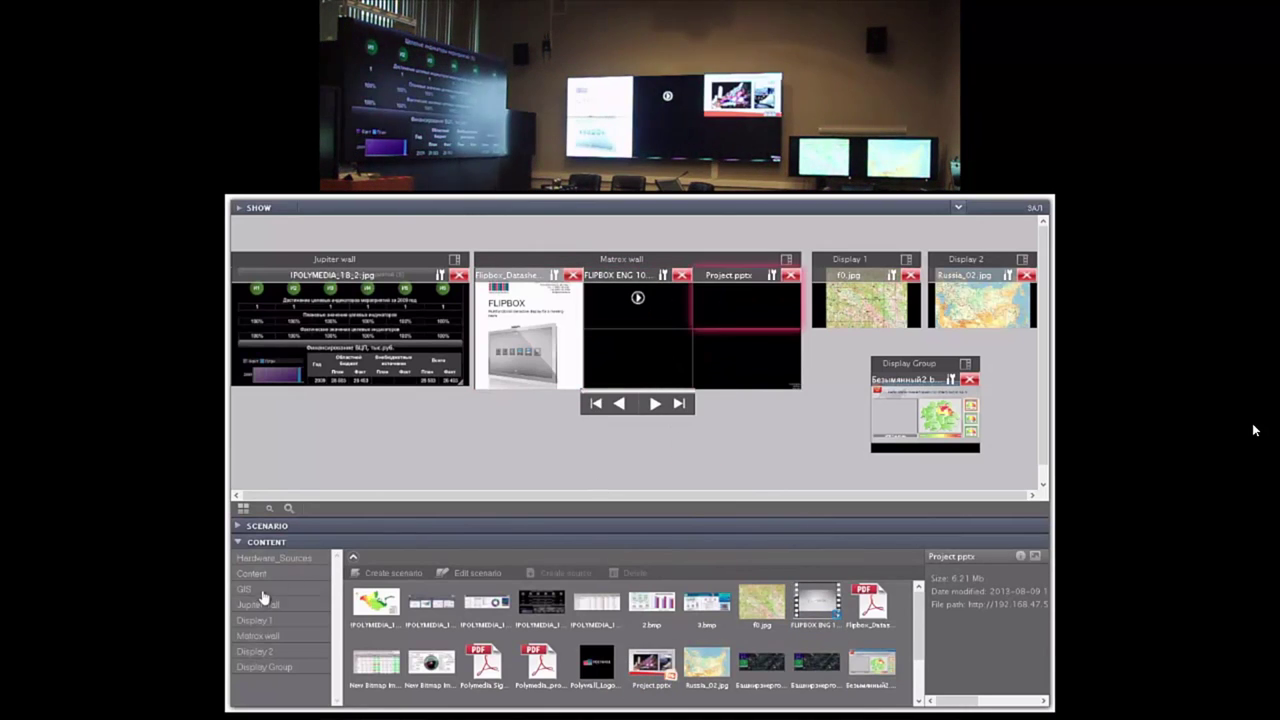
click(270, 558)
drag(431, 600, 637, 360)
drag(593, 603, 745, 360)
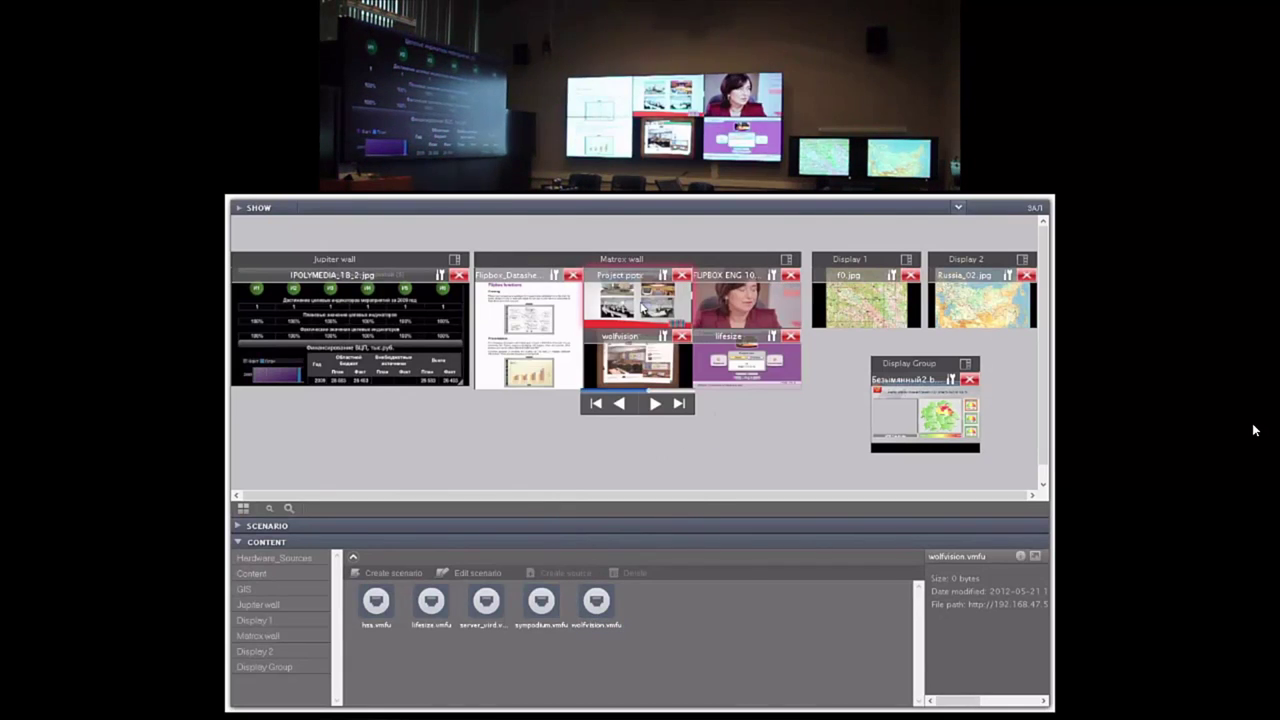
Step: Move Project.pptx to Jupiter wall, the POLYMEDIA image to Display 1, and change Matrox wall's grid
drag(642, 306, 417, 310)
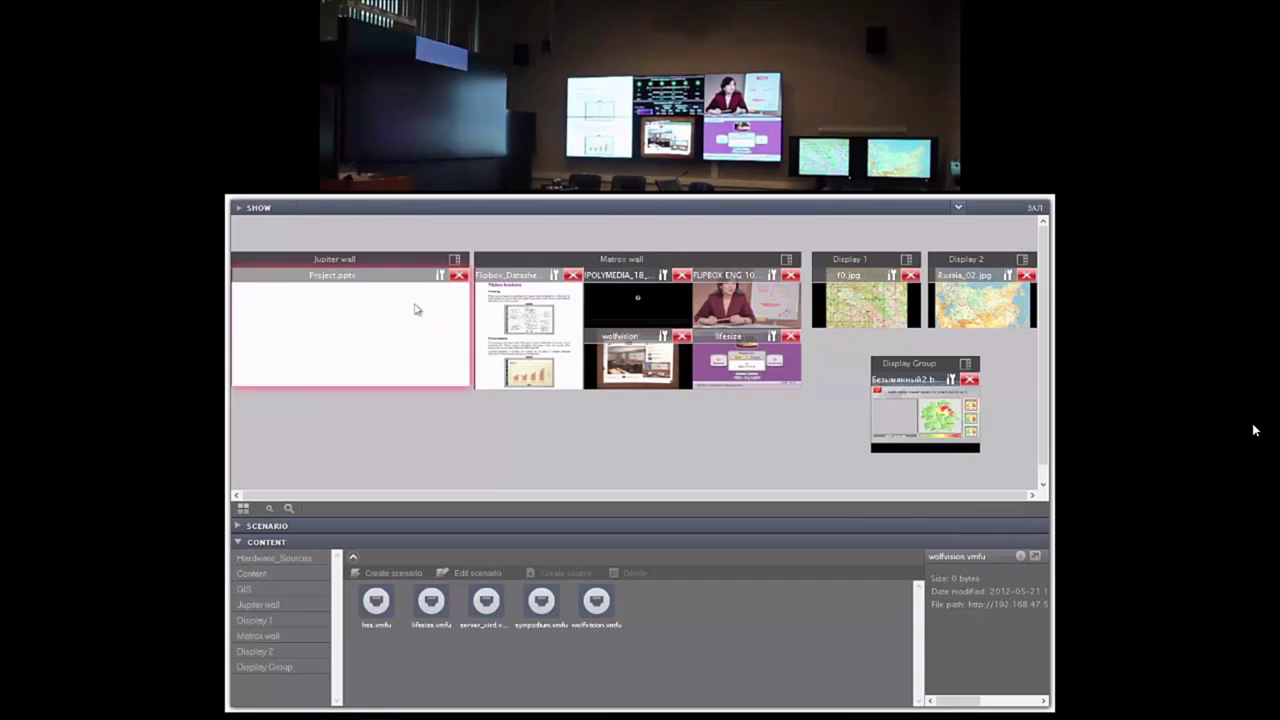
drag(637, 300, 875, 310)
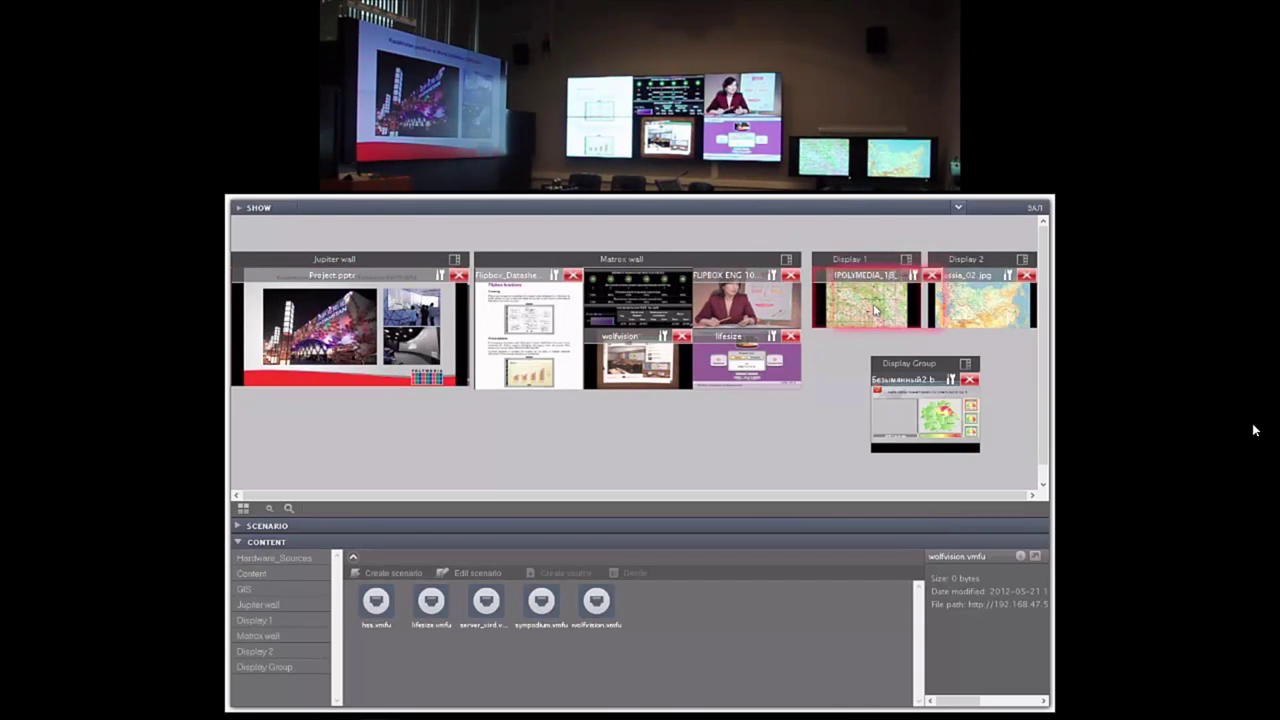
click(786, 261)
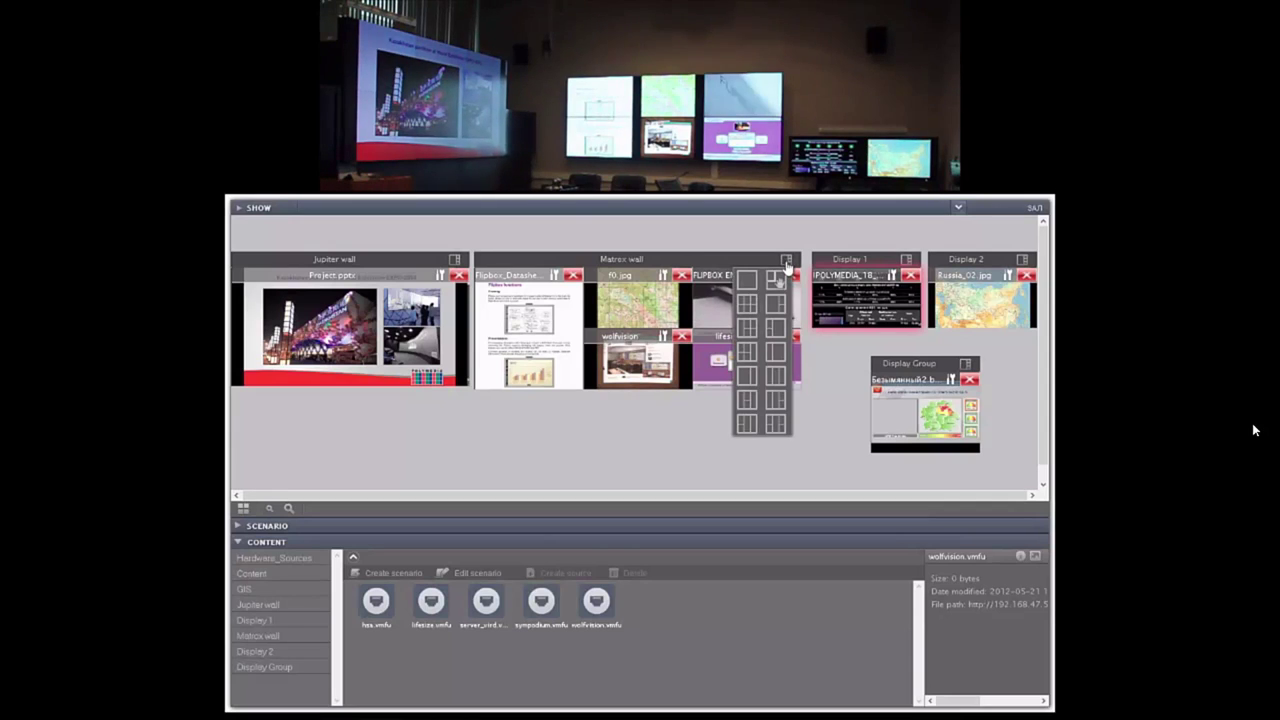
click(777, 282)
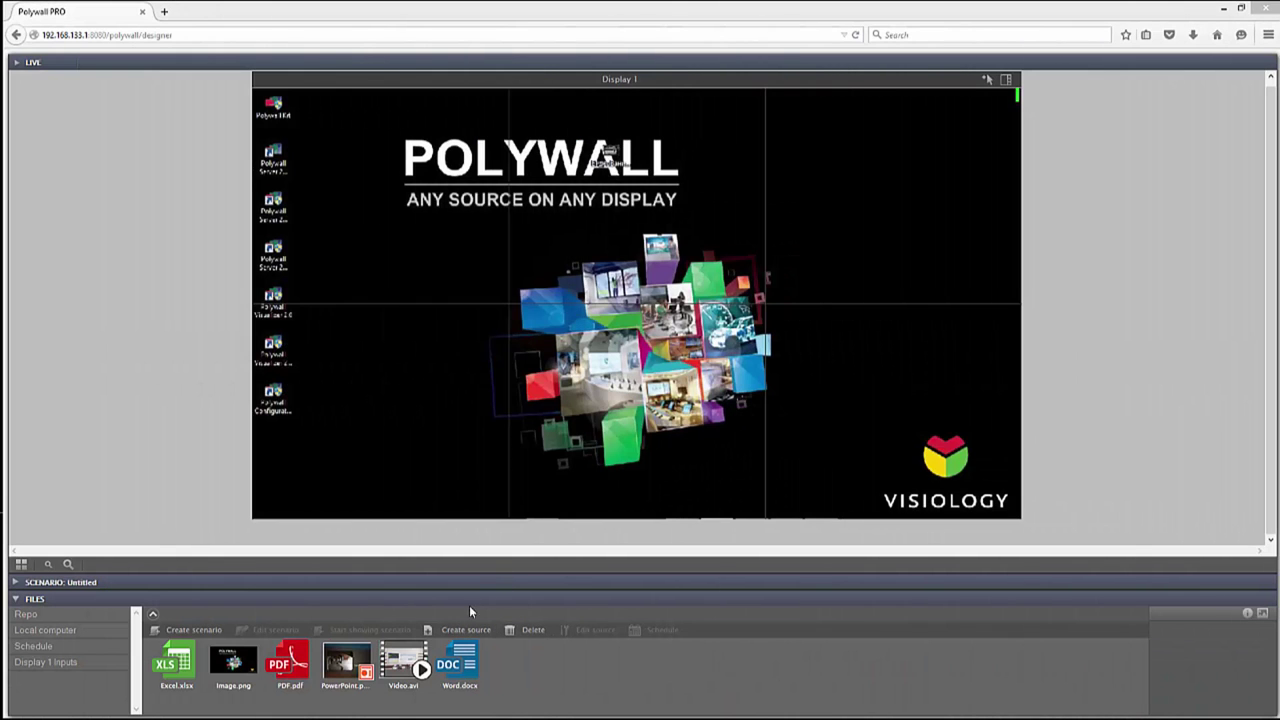
Step: Create application source 'paint' running C:\Windows\System32\mspaint.exe and show it on Display 1
click(462, 630)
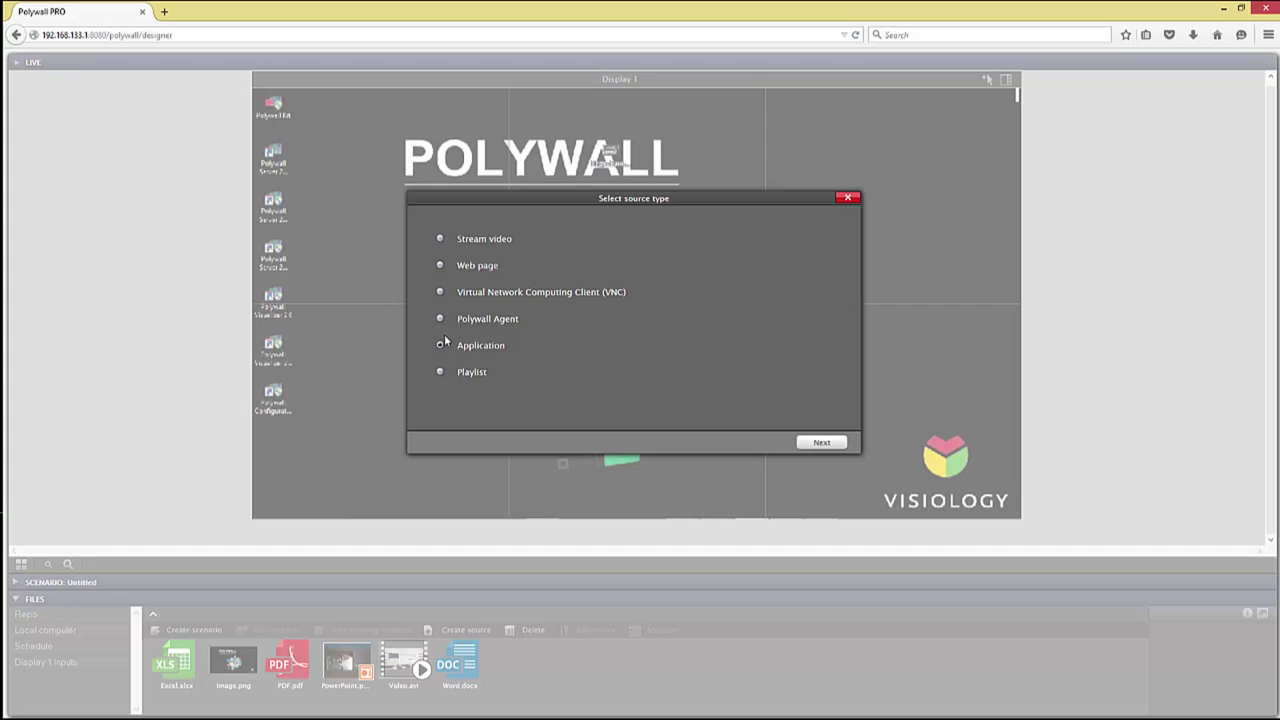
click(829, 441)
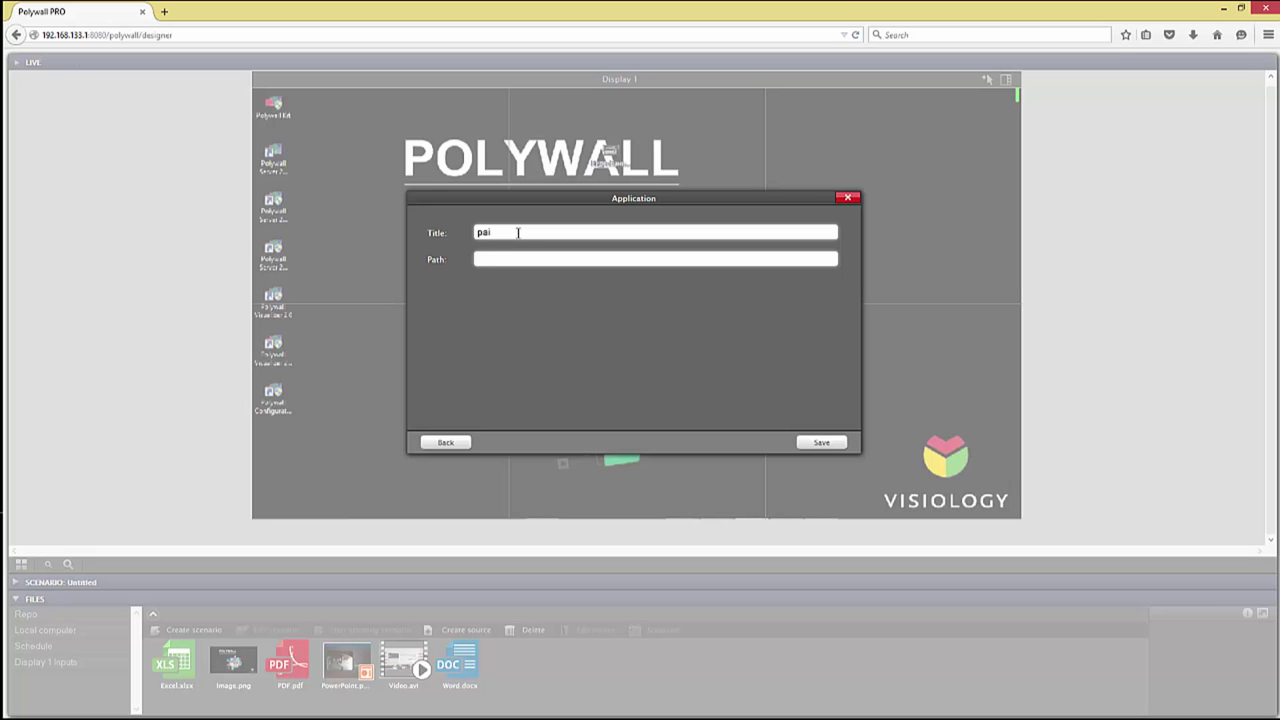
text(nt)
click(523, 258)
text(C:\Windows\System32\mspaint.exe)
click(825, 444)
mouse_move(290, 665)
mouse_down()
mouse_move(400, 437)
mouse_move(443, 234)
mouse_move(450, 248)
mouse_up()
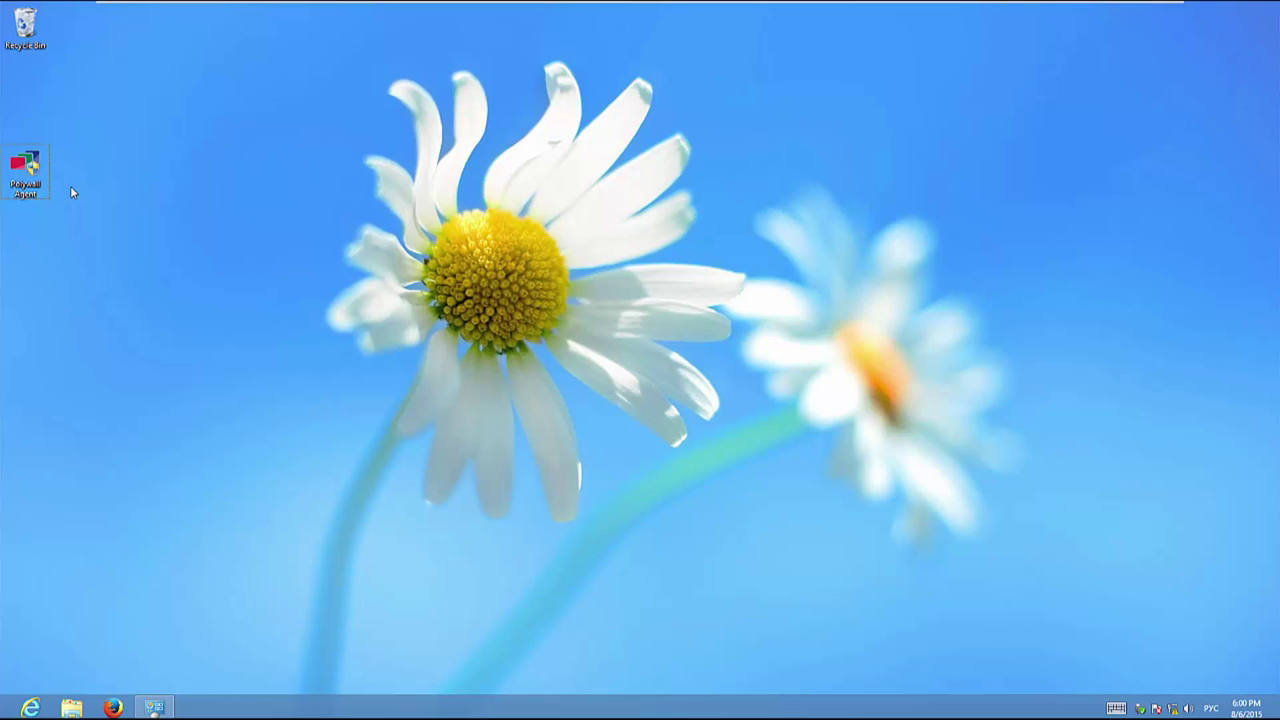
Step: Install the Polywall Agent with the default installer language, then return to the desktop
double_click(25, 170)
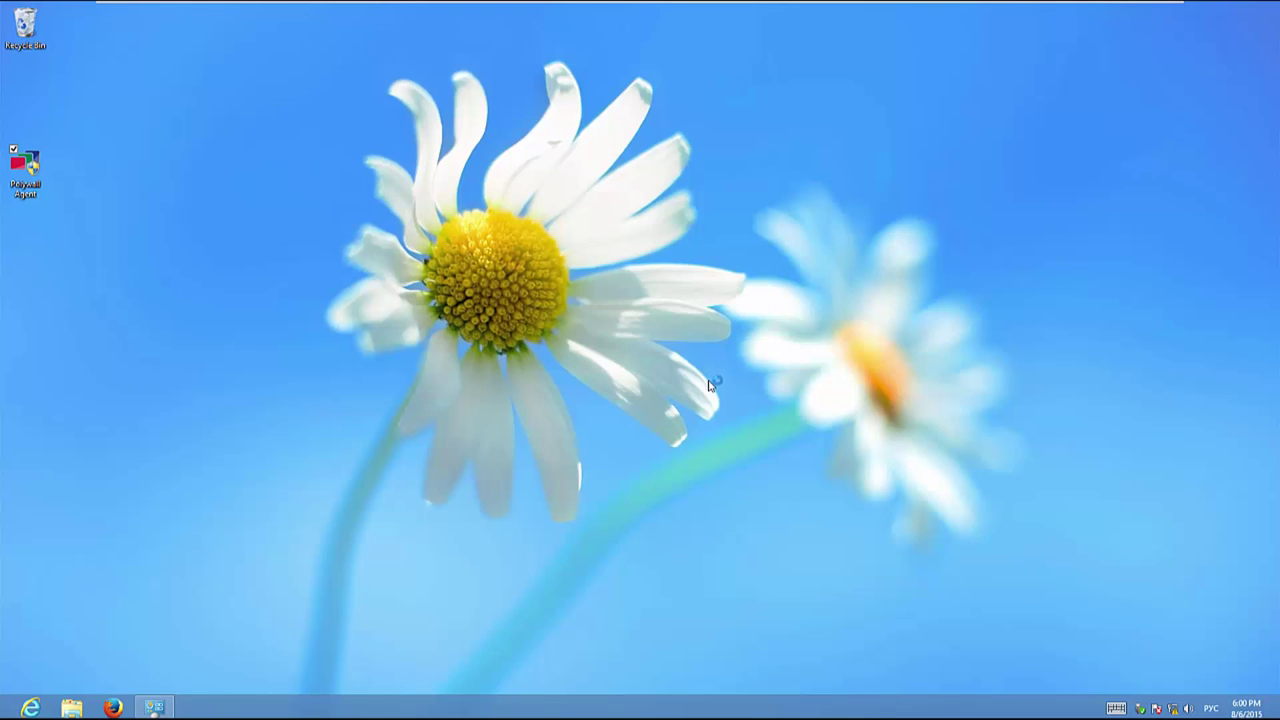
click(699, 380)
key(Return)
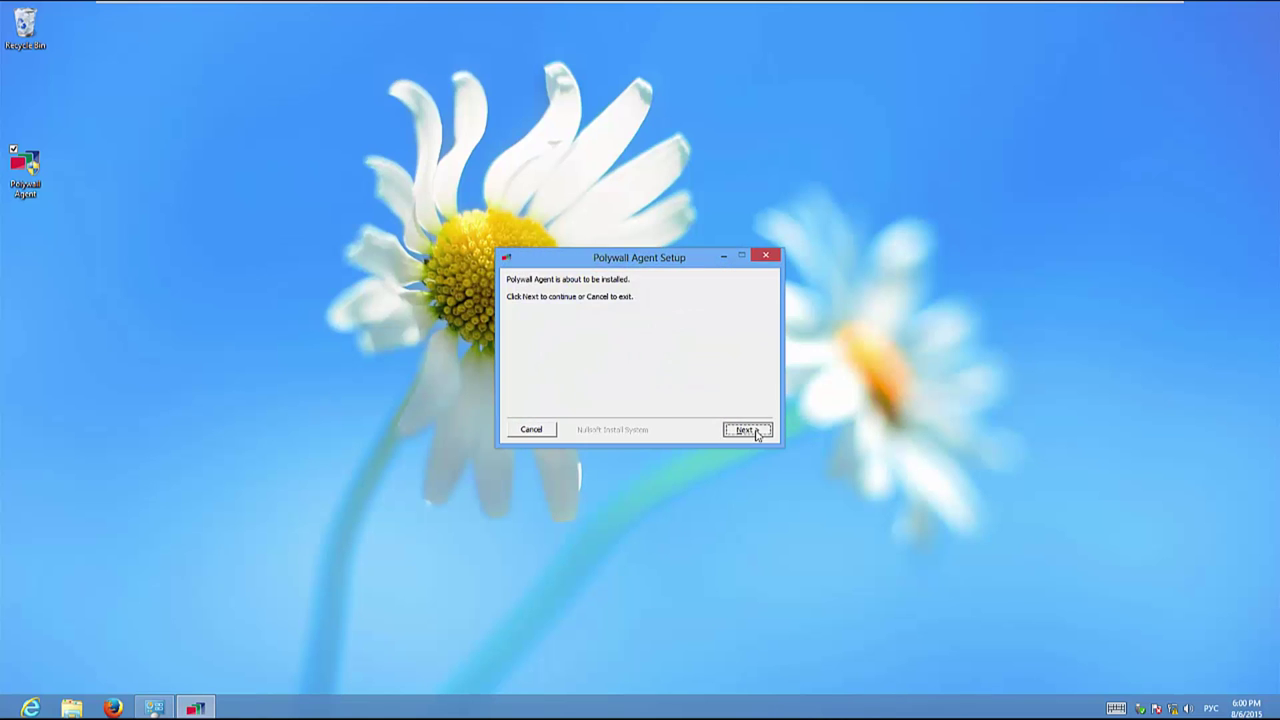
click(748, 429)
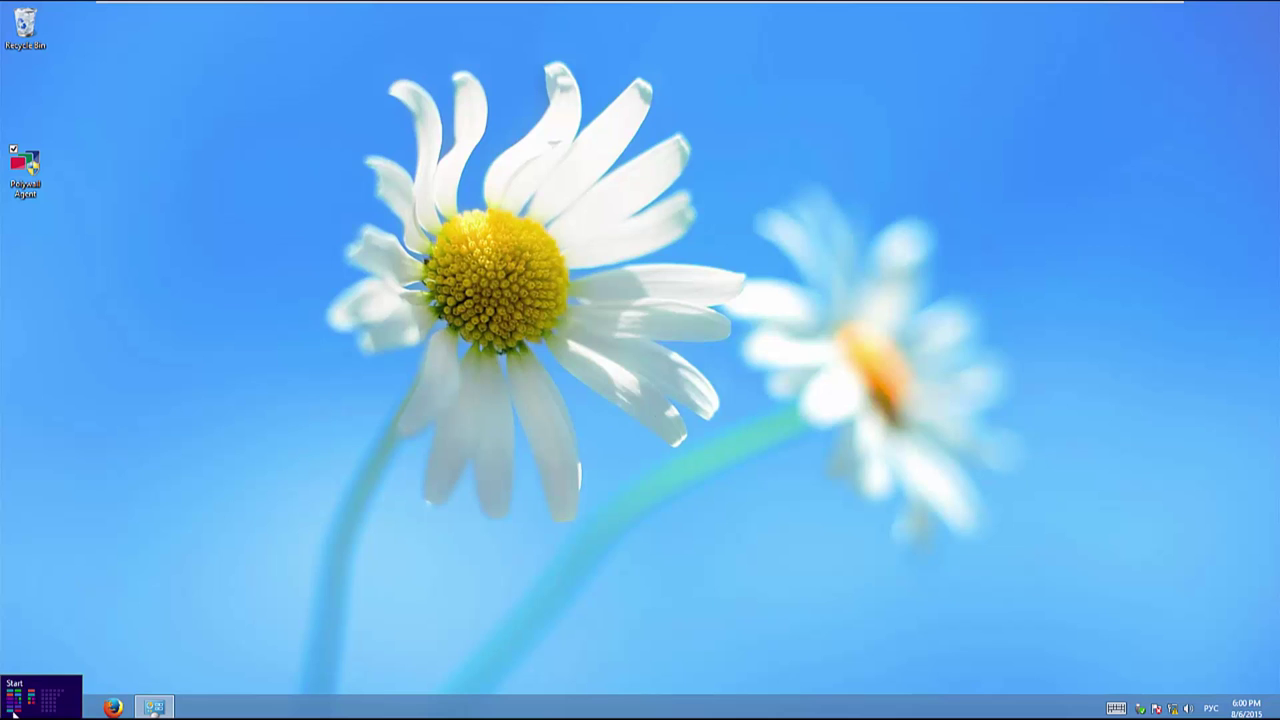
click(14, 712)
key(Escape)
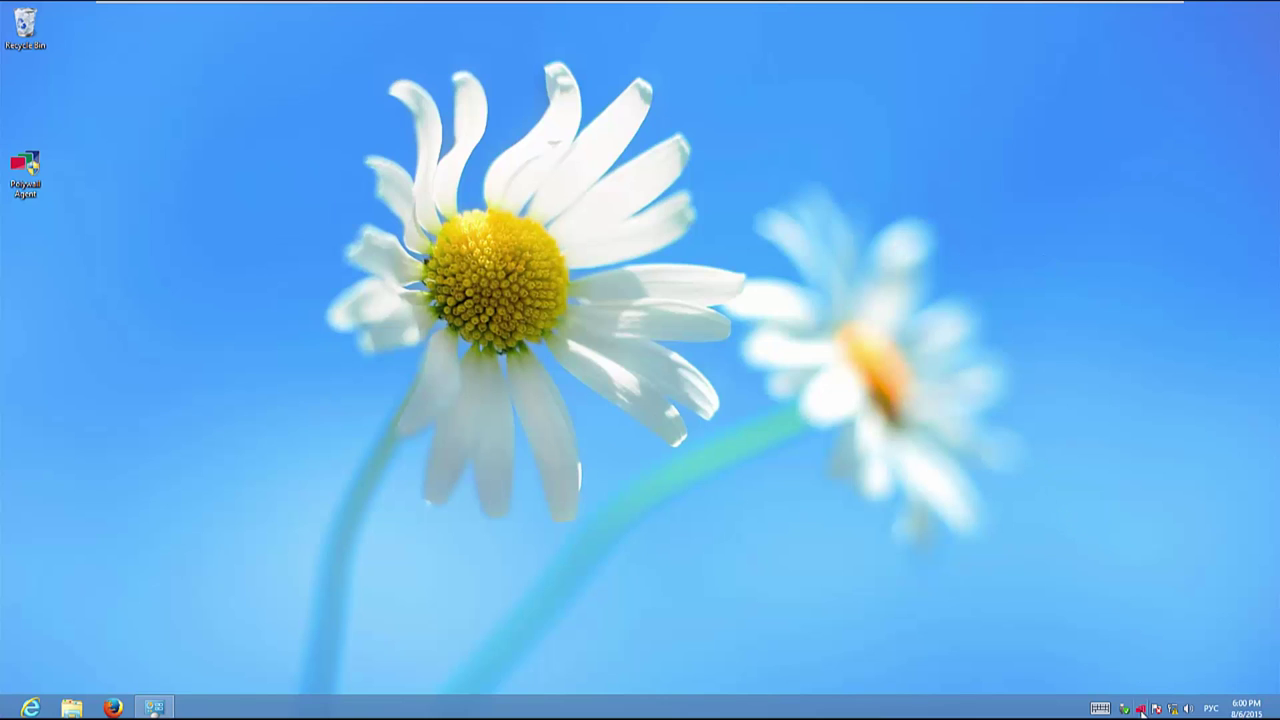
Step: Show Ethernet0's connection details with its IPv4 address 192.168.222.129
right_click(1141, 709)
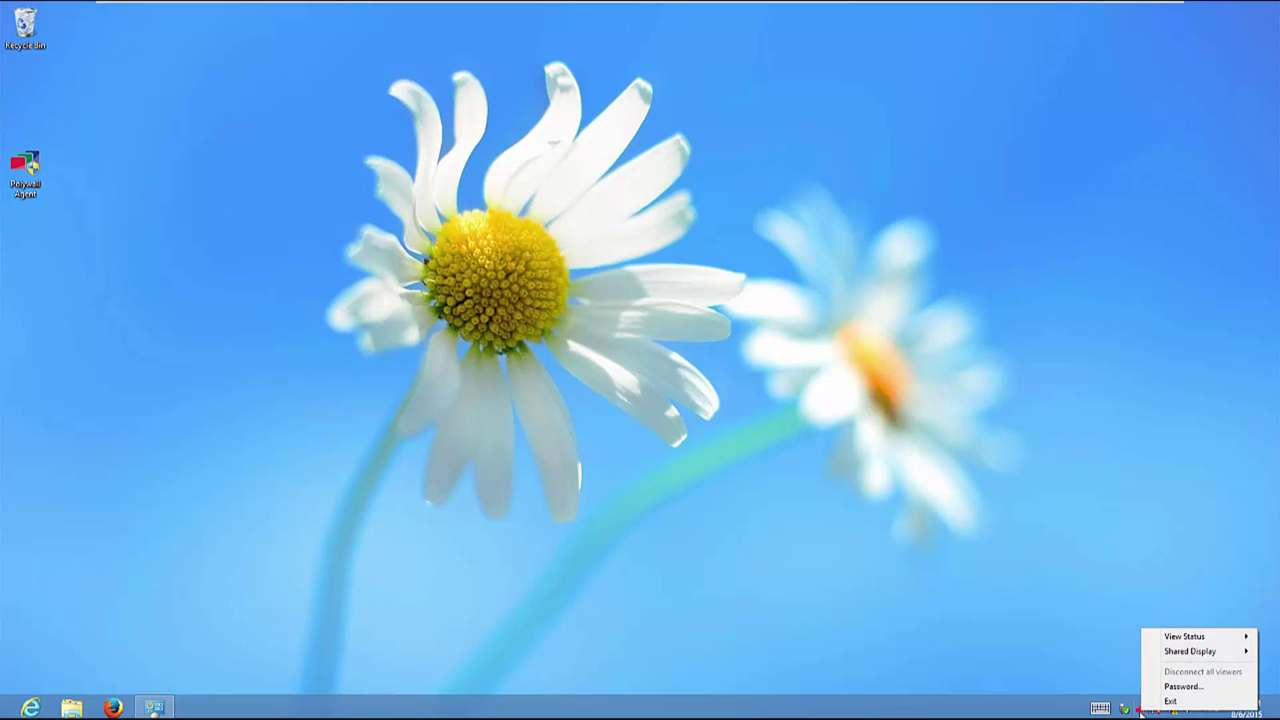
mouse_move(1200, 638)
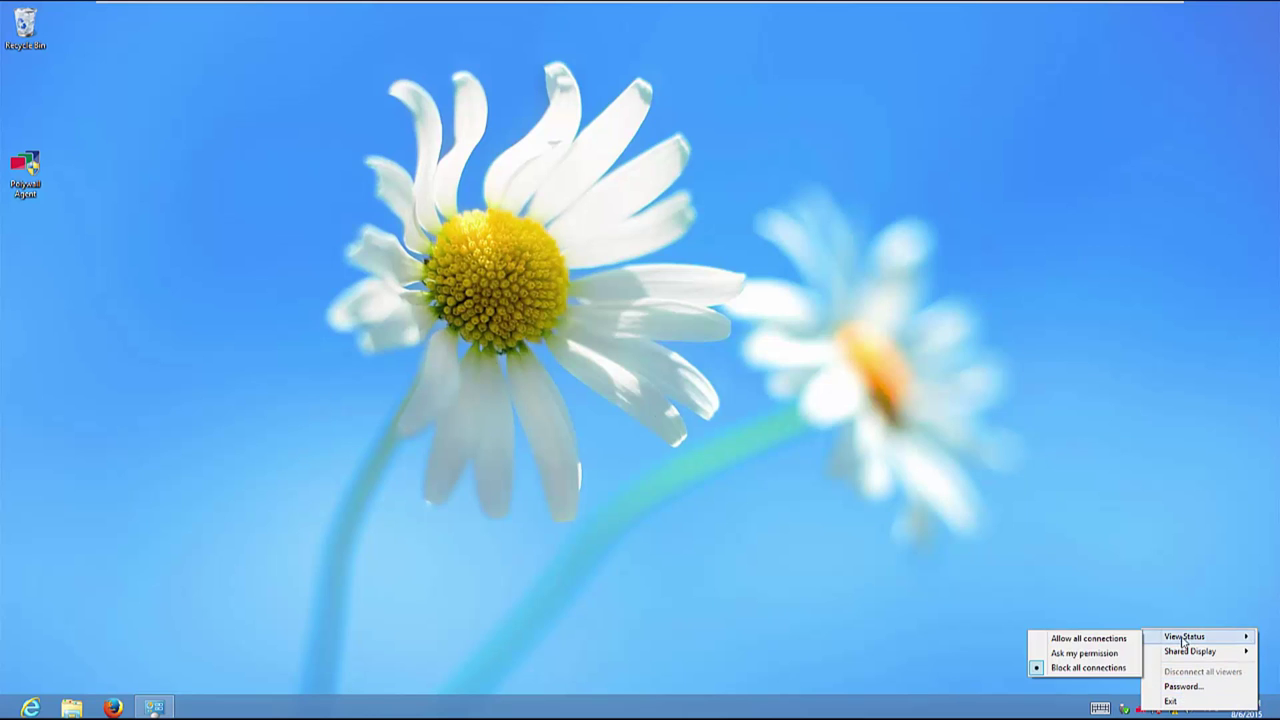
right_click(1150, 708)
right_click(1150, 708)
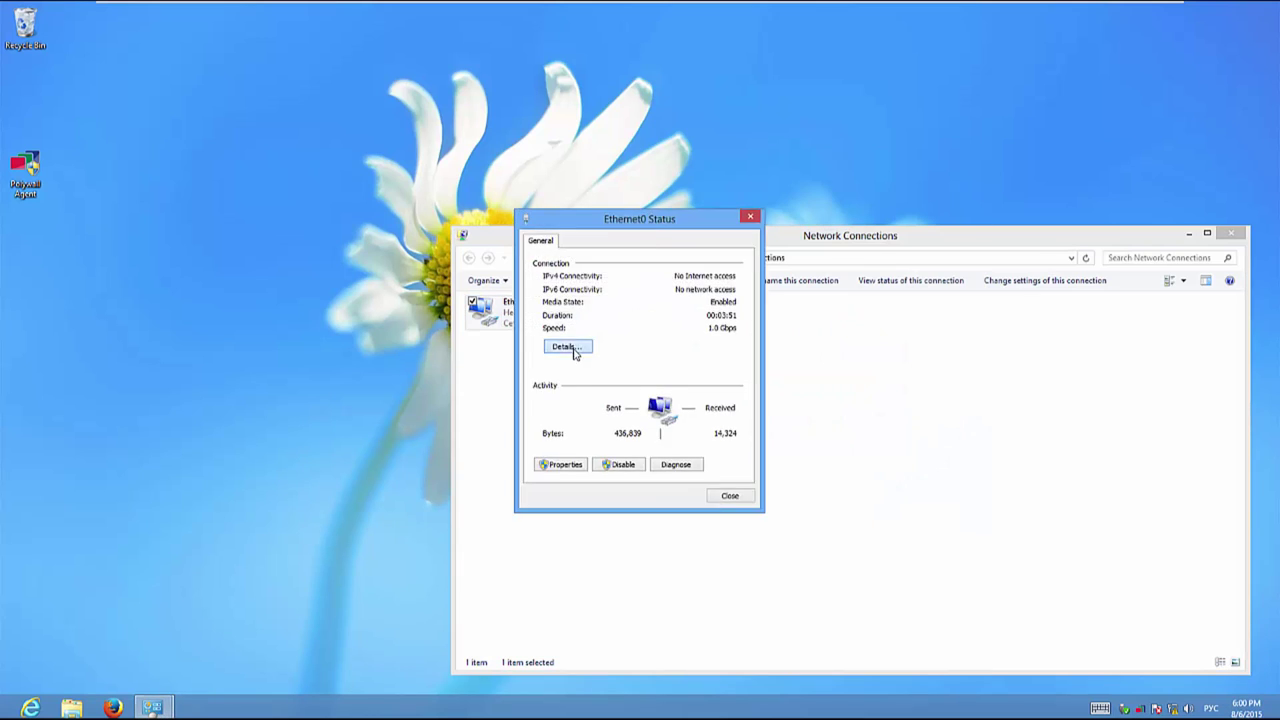
click(562, 344)
click(620, 340)
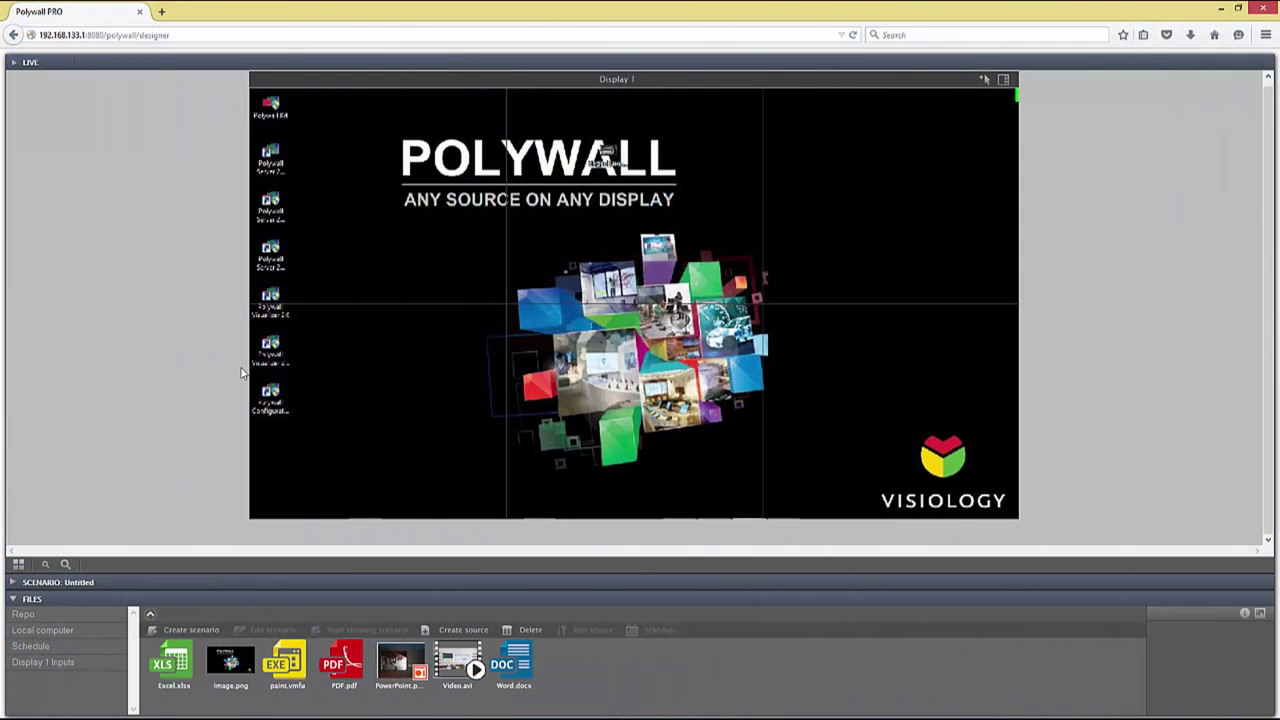
Step: Add Polywall Agent source 'ag' at 192.168.222.129 and drop it on Display 1's top-left quadrant
click(447, 630)
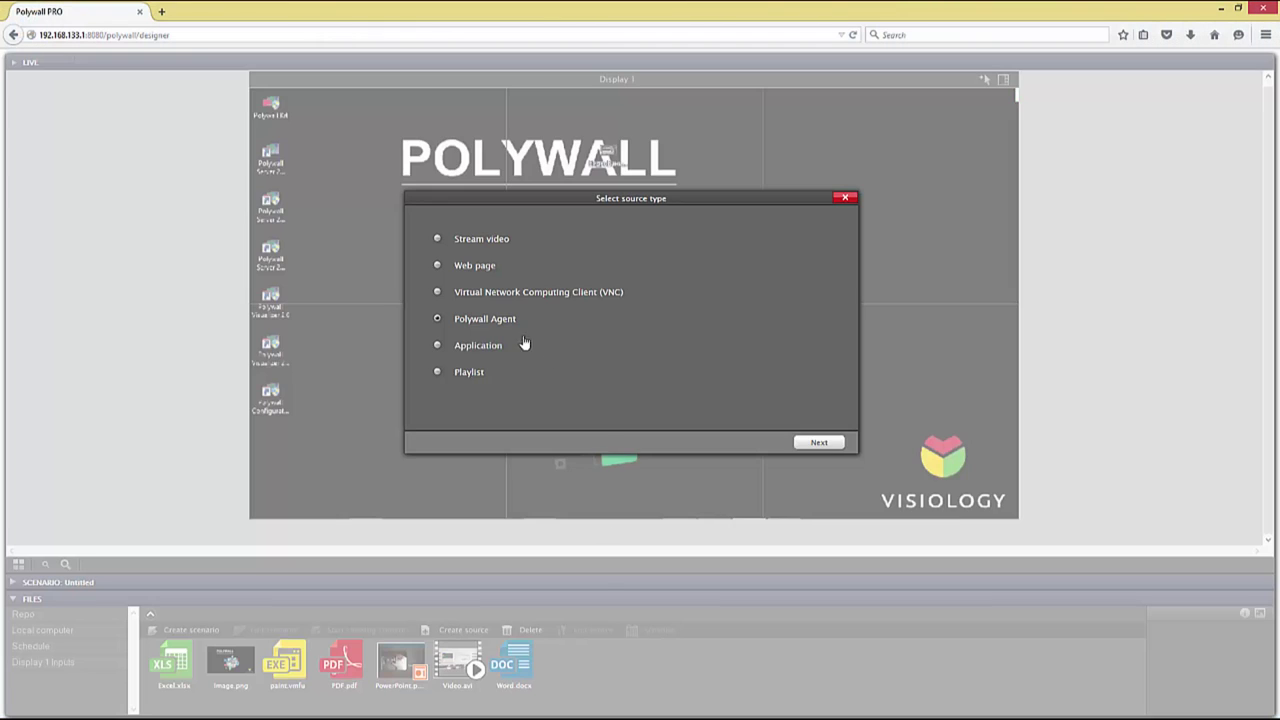
click(452, 318)
click(815, 440)
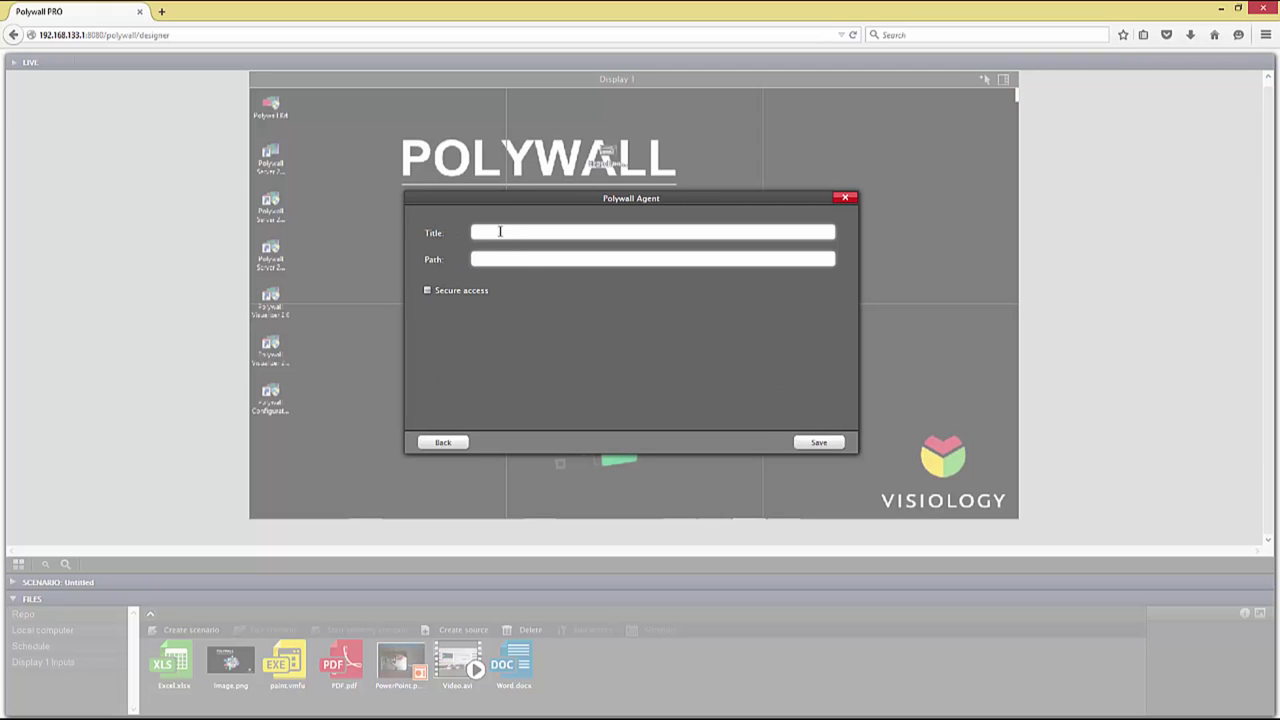
text(ah)
key(BackSpace)
text(g)
click(508, 258)
text(192.168.222.129)
click(817, 443)
drag(172, 665, 457, 277)
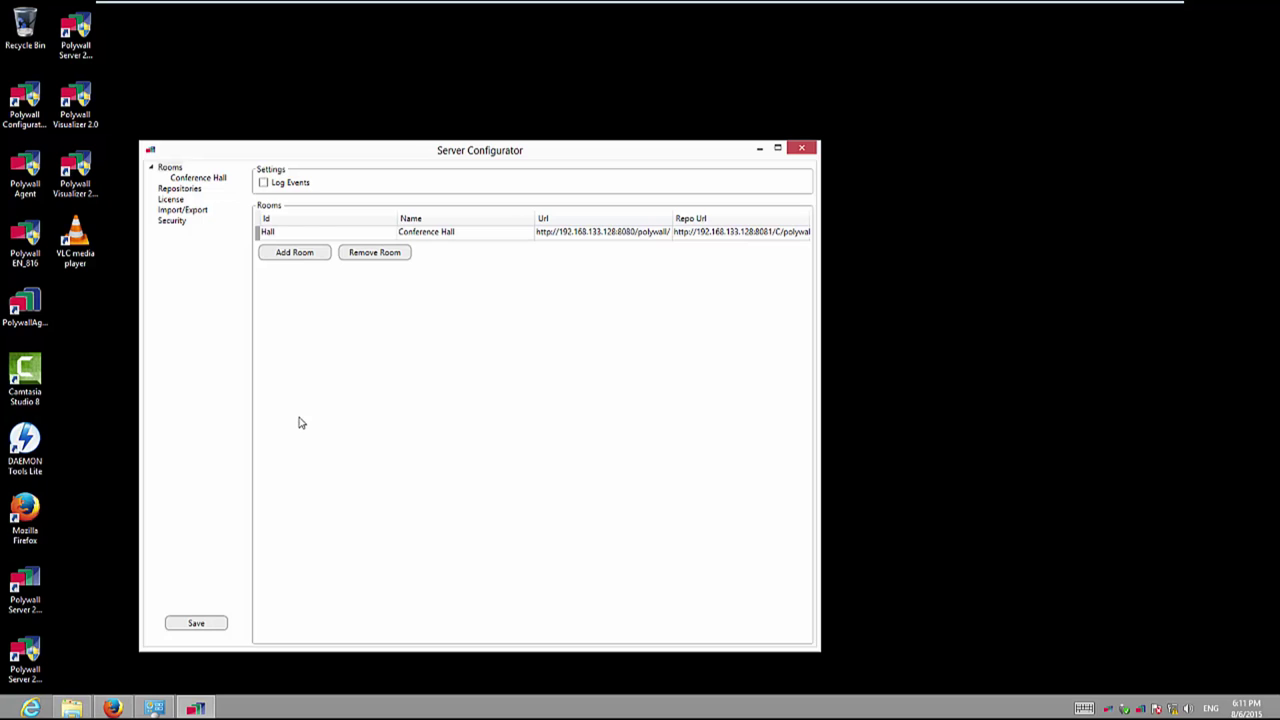
Step: Enable Log Events in the Server Configurator and save the configuration
drag(316, 145, 330, 140)
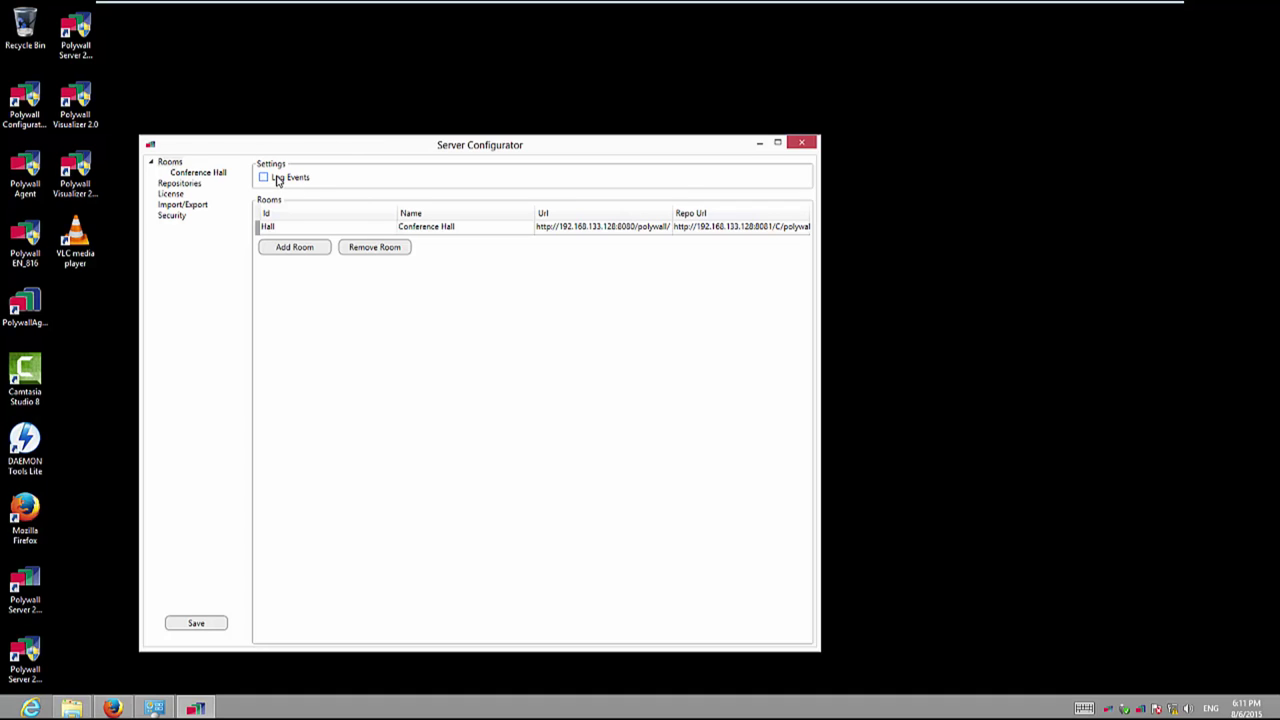
click(196, 623)
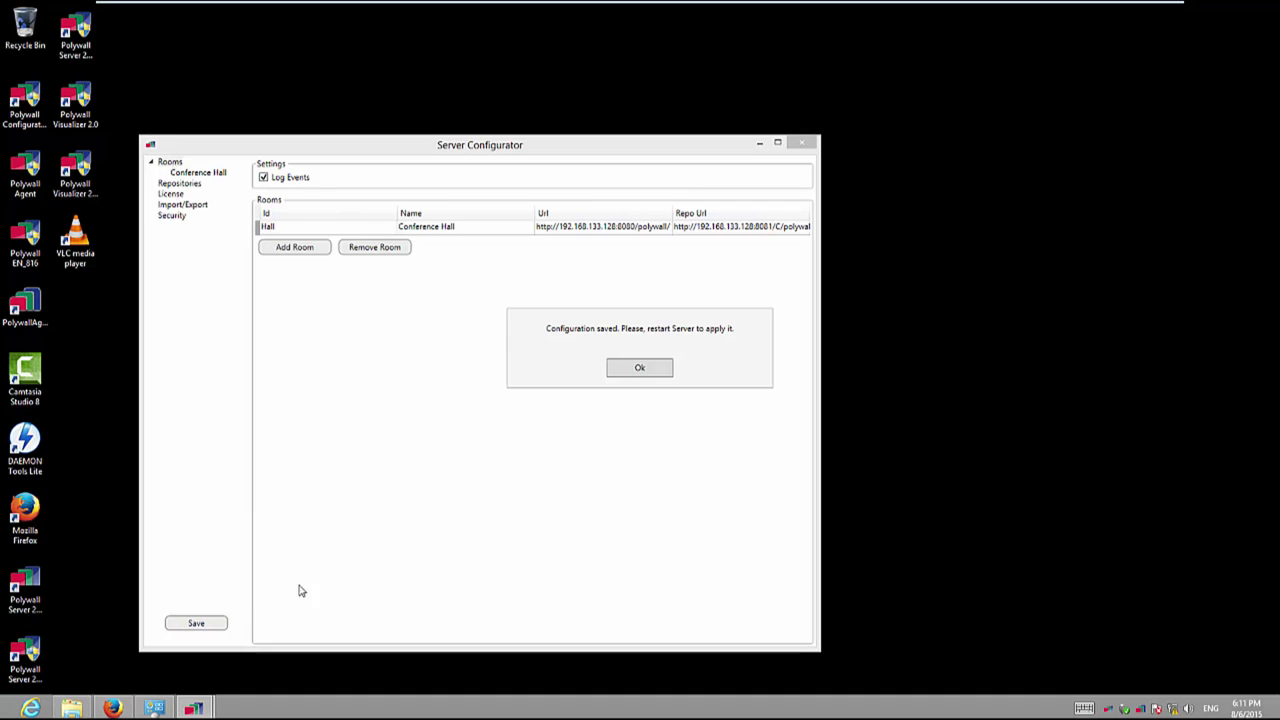
click(638, 369)
Step: Open the polywall_events log from the server's tomcat\logs folder
click(71, 708)
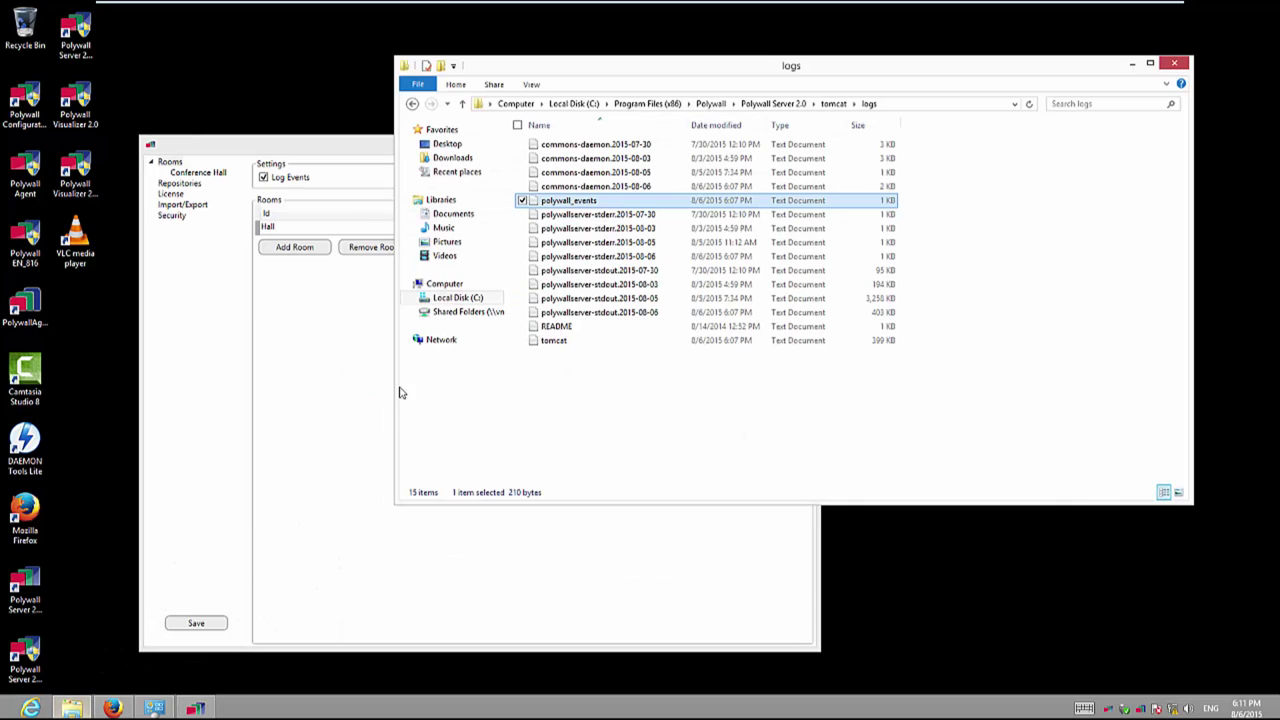
click(800, 103)
click(738, 103)
double_click(568, 200)
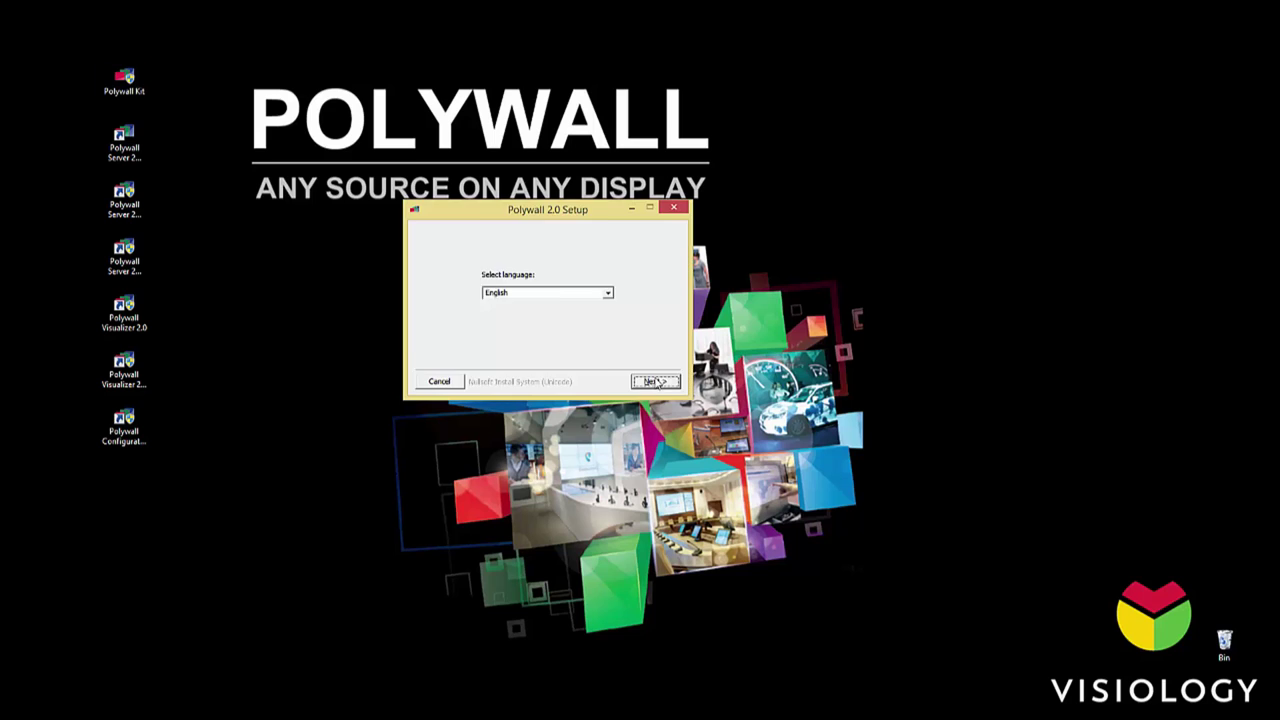
Step: Run setup in English without Server and Visualizer, finishing the Worker installer with default folder and options
click(652, 381)
click(536, 286)
click(536, 297)
click(652, 381)
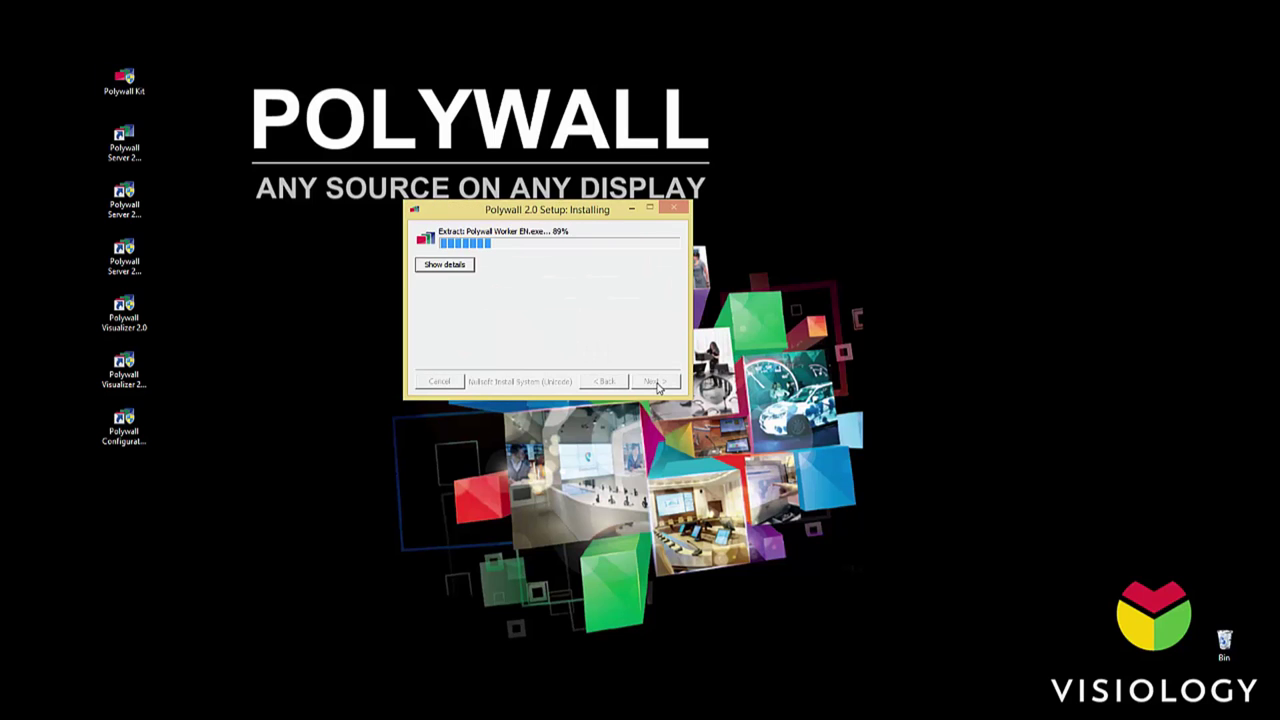
click(668, 346)
click(668, 346)
click(668, 346)
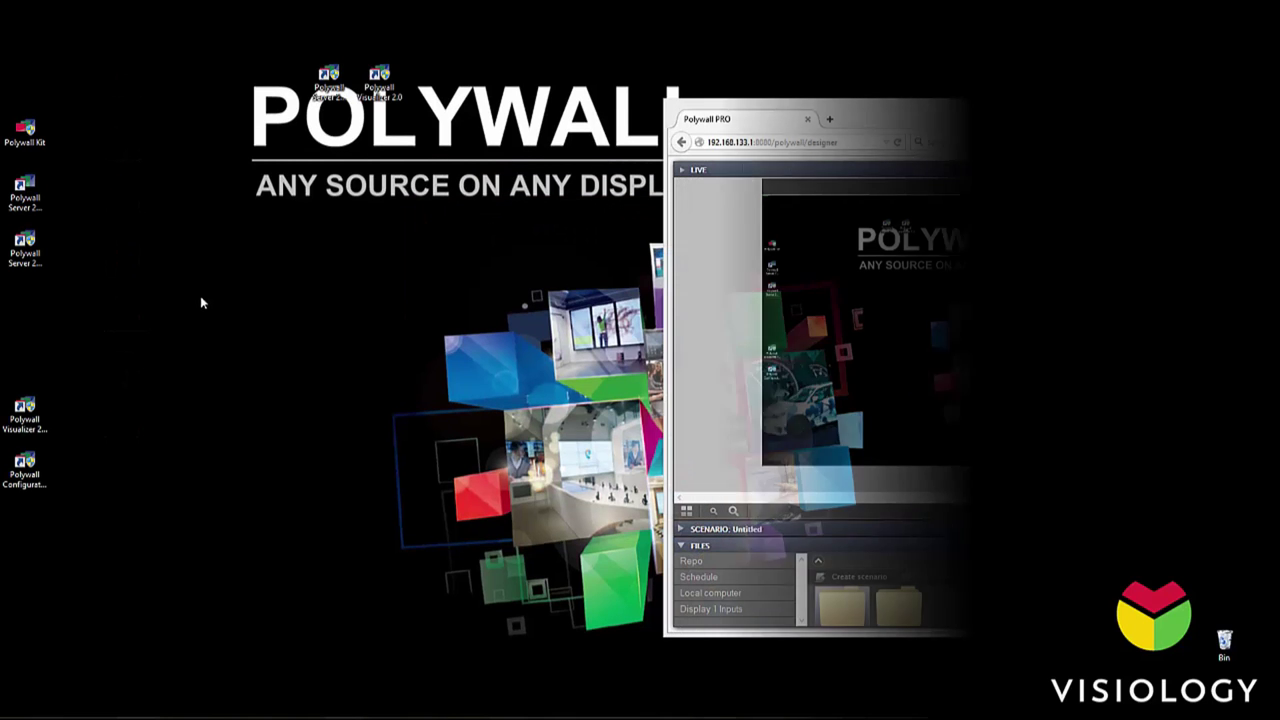
Step: Change the Hall room's Url and Repo Url from http to https in Server Configurator
click(25, 195)
double_click(27, 250)
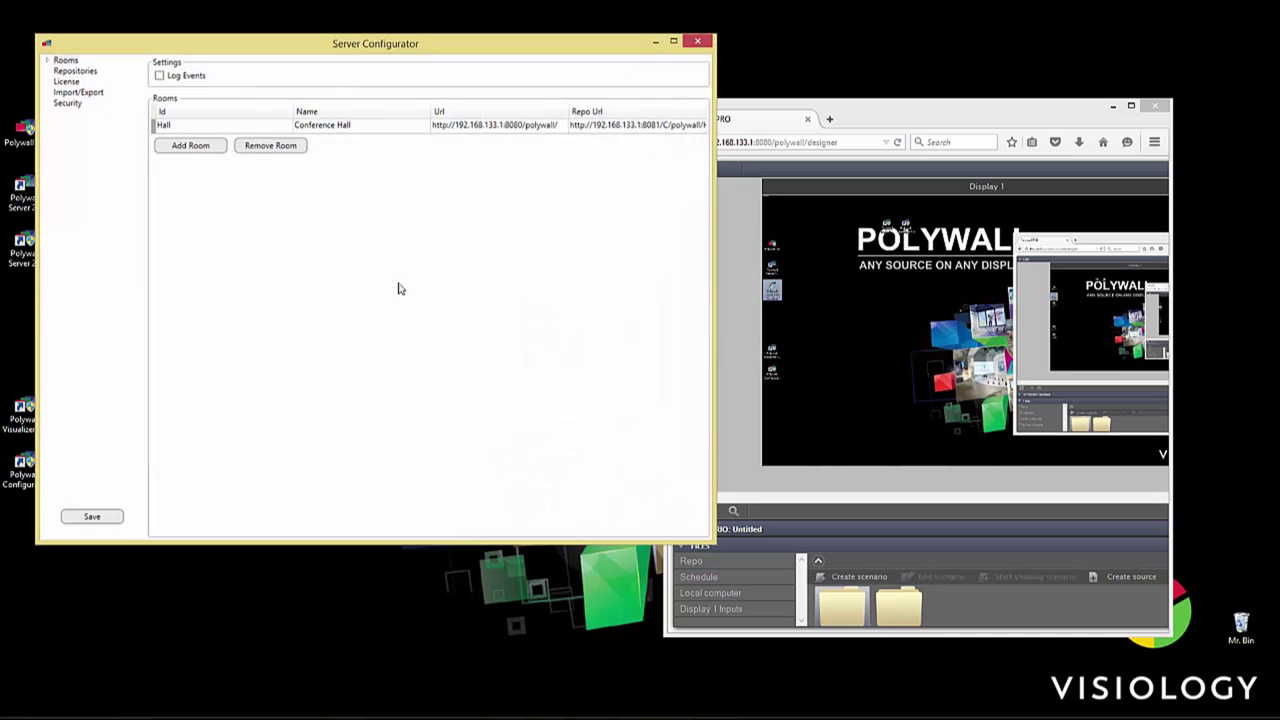
click(68, 104)
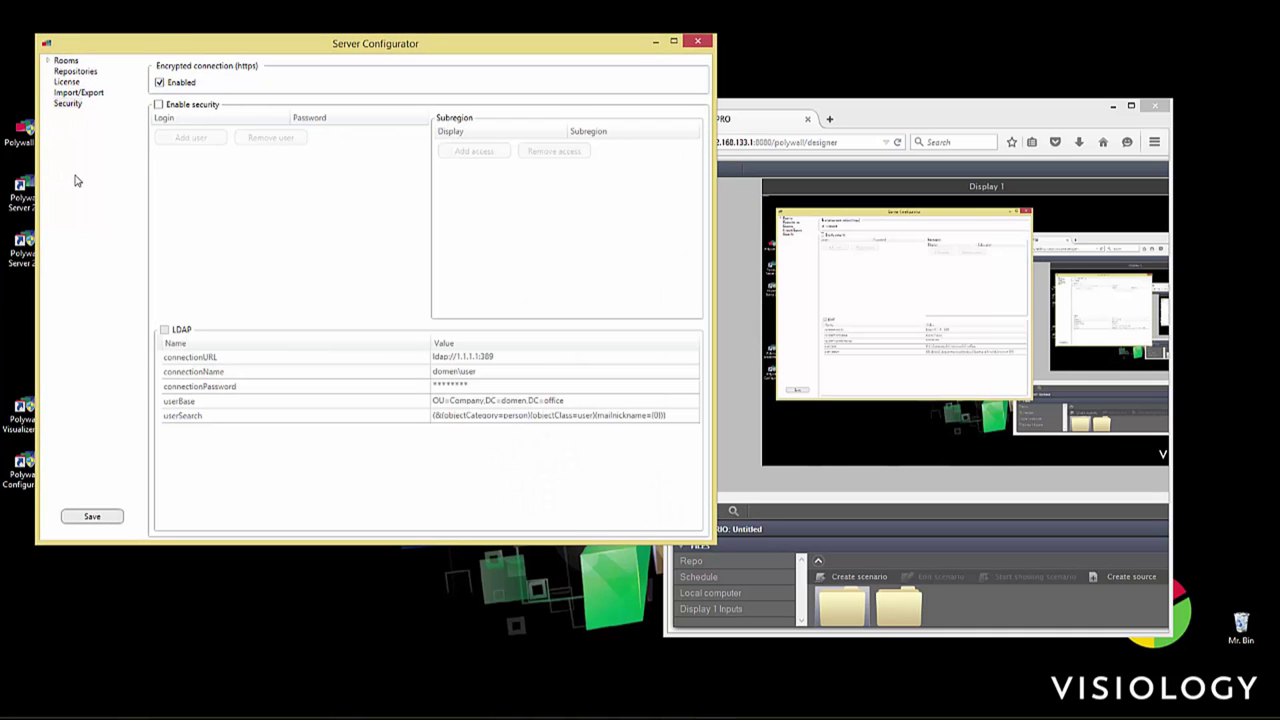
click(67, 62)
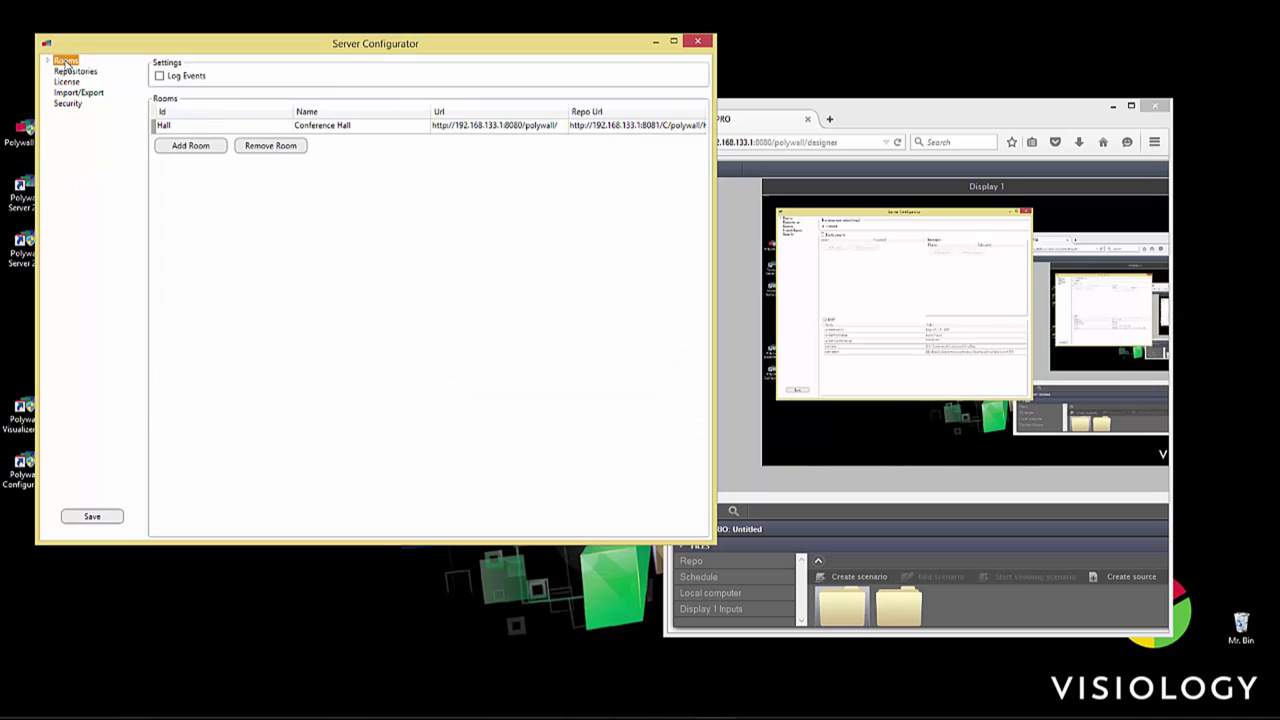
click(447, 125)
text(s)
click(585, 126)
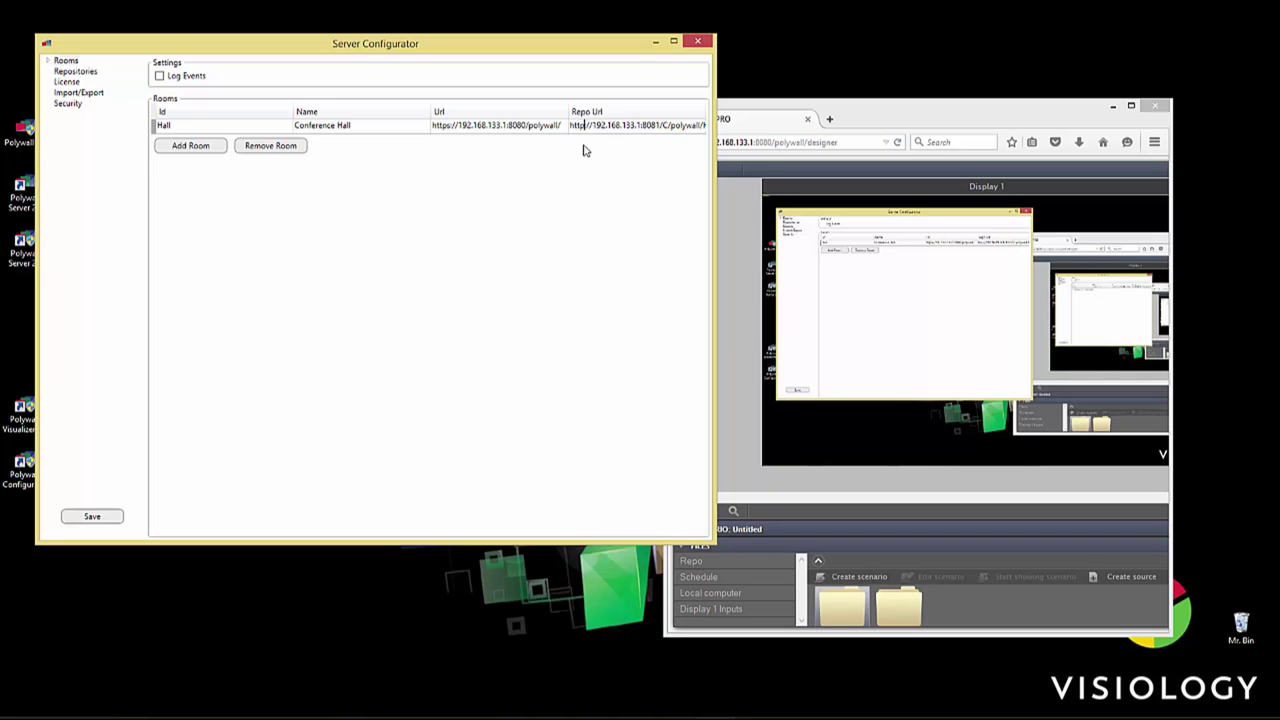
text(s:)
Step: Save the configurator changes on closing and acknowledge the confirmation
click(80, 72)
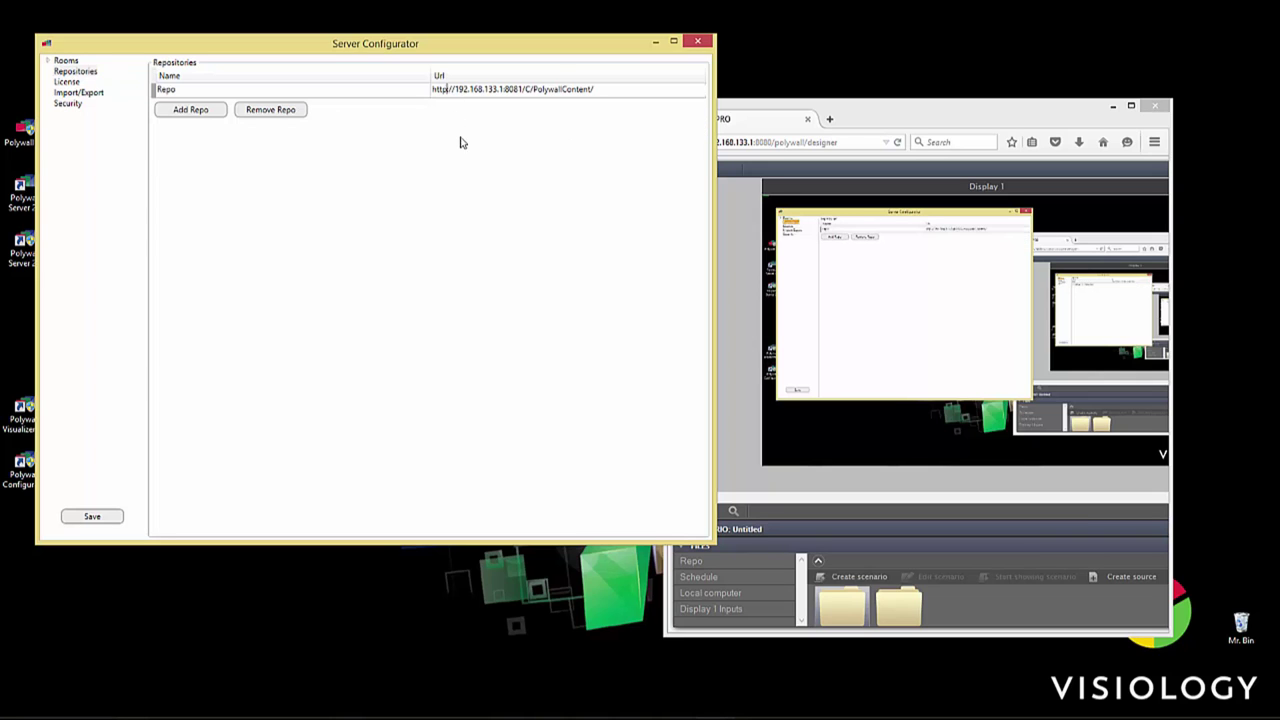
click(697, 42)
click(550, 379)
click(640, 379)
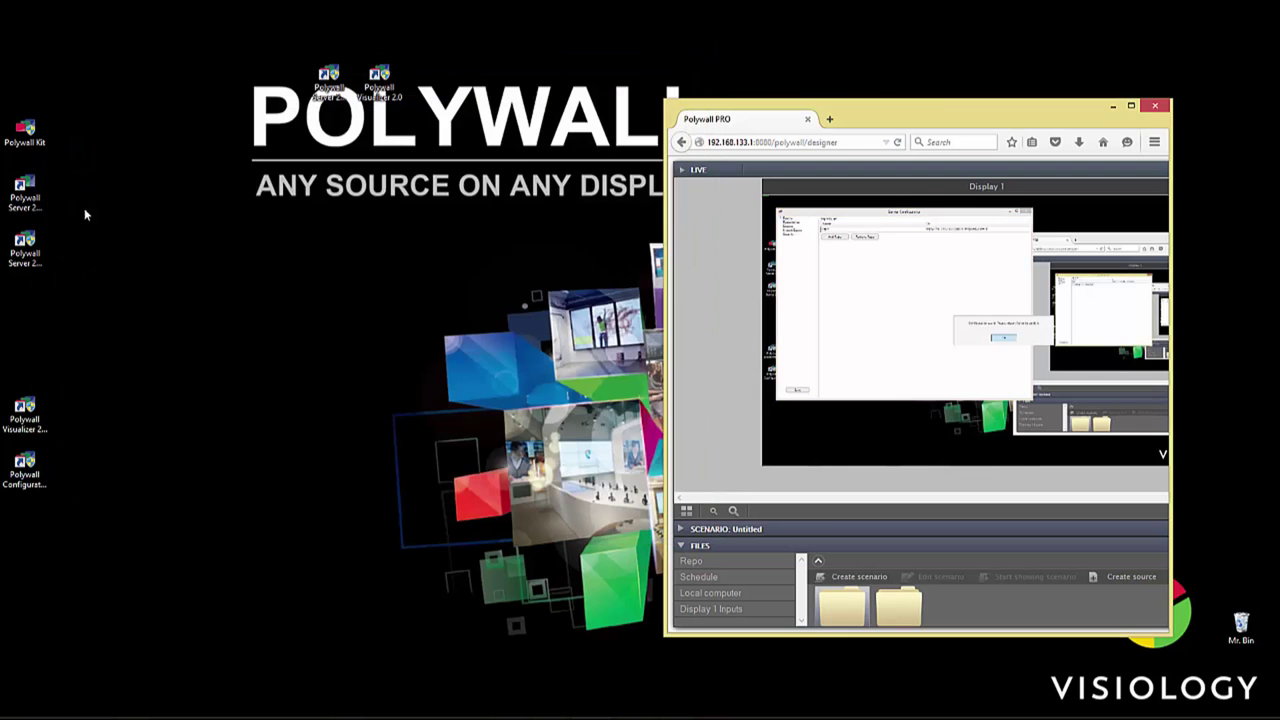
Step: Check the Visualizer settings' server address, then close them
double_click(24, 428)
drag(340, 91, 346, 207)
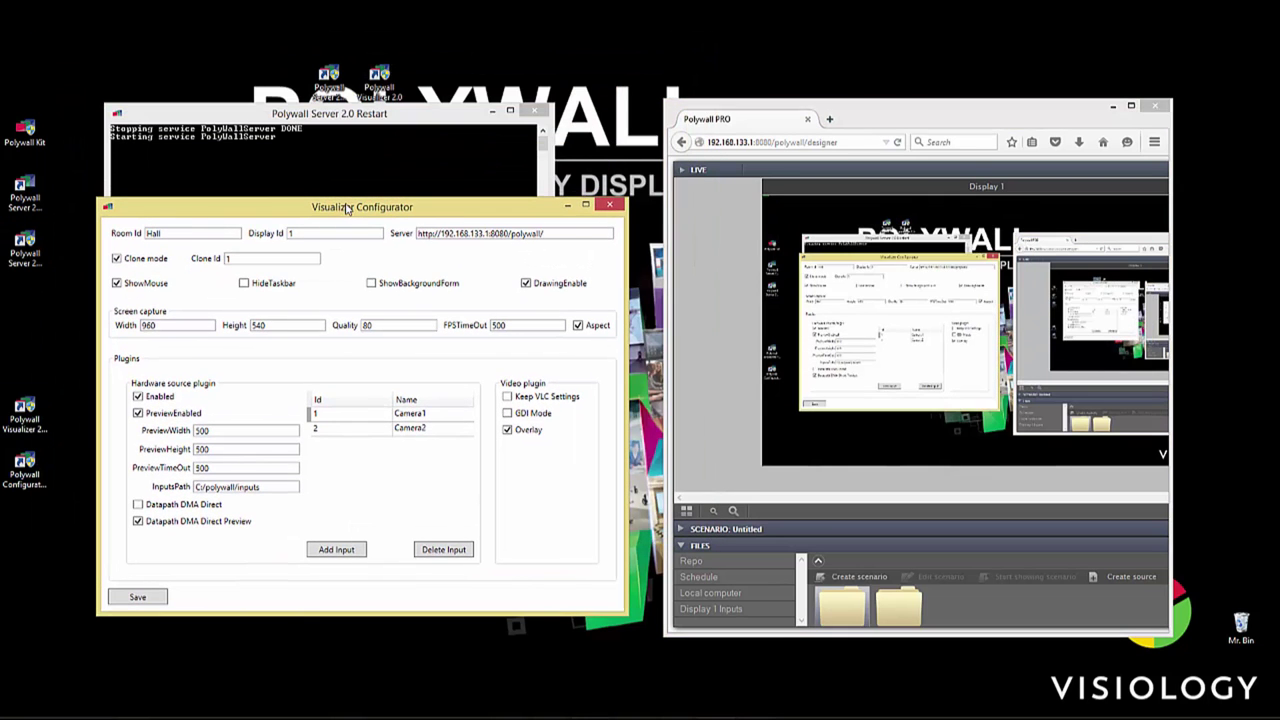
click(609, 207)
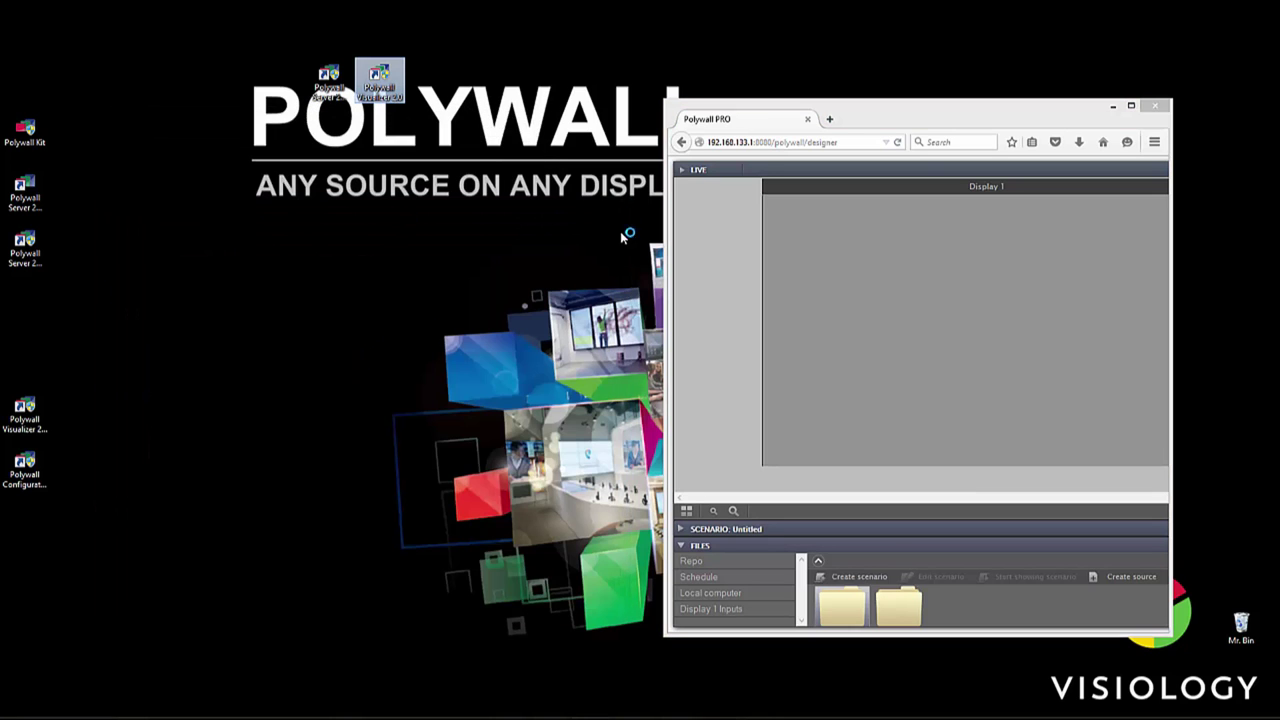
click(712, 150)
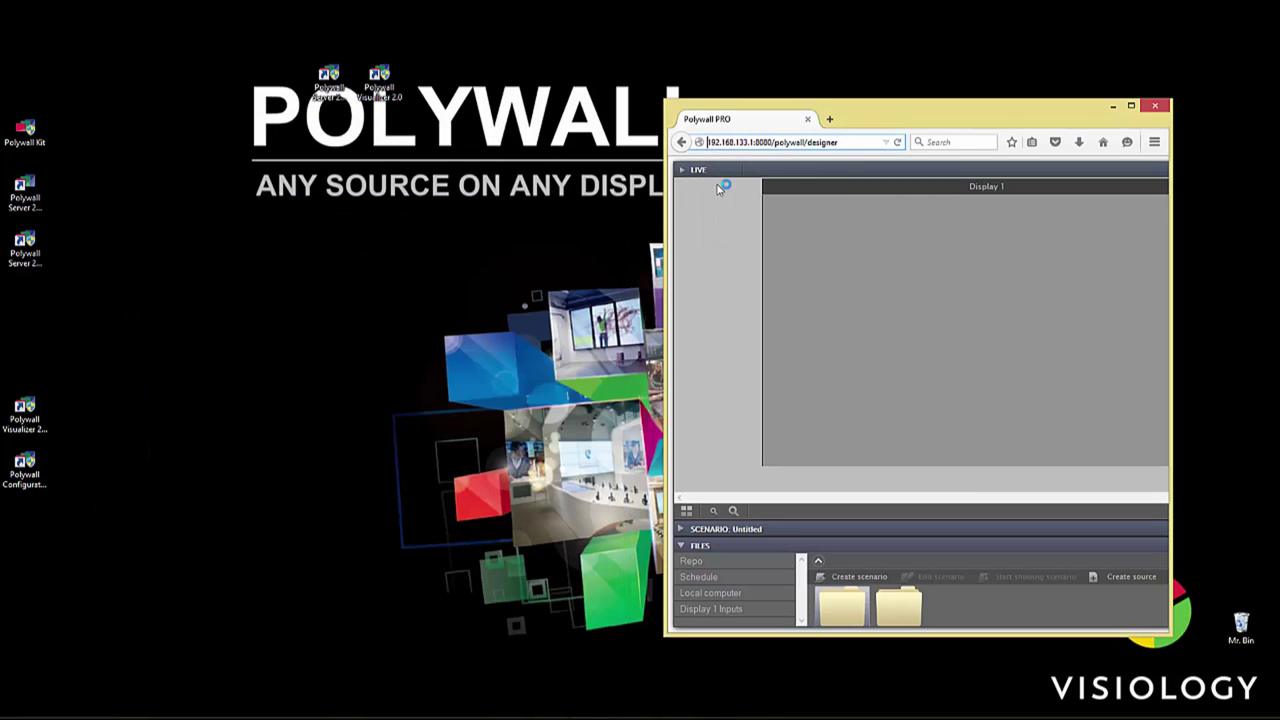
text(https)
key(BackSpace)
text(://)
key(Return)
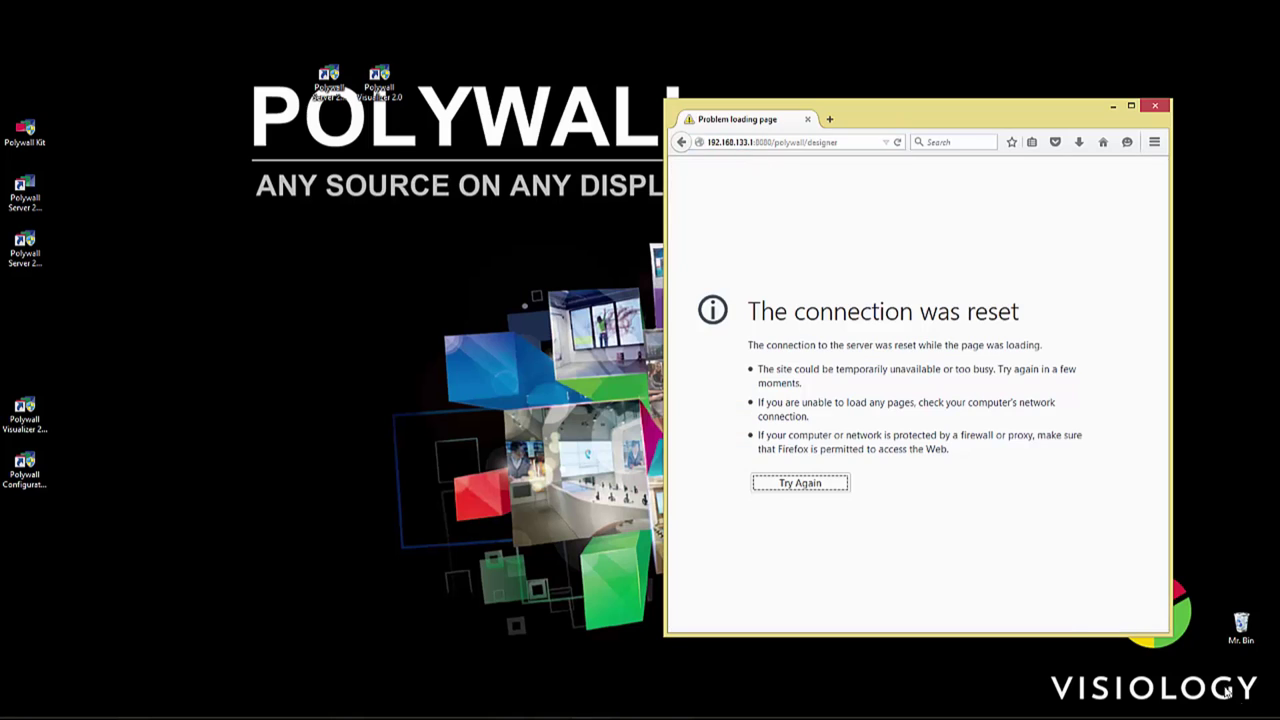
click(757, 143)
key(Home)
text(https://)
click(780, 166)
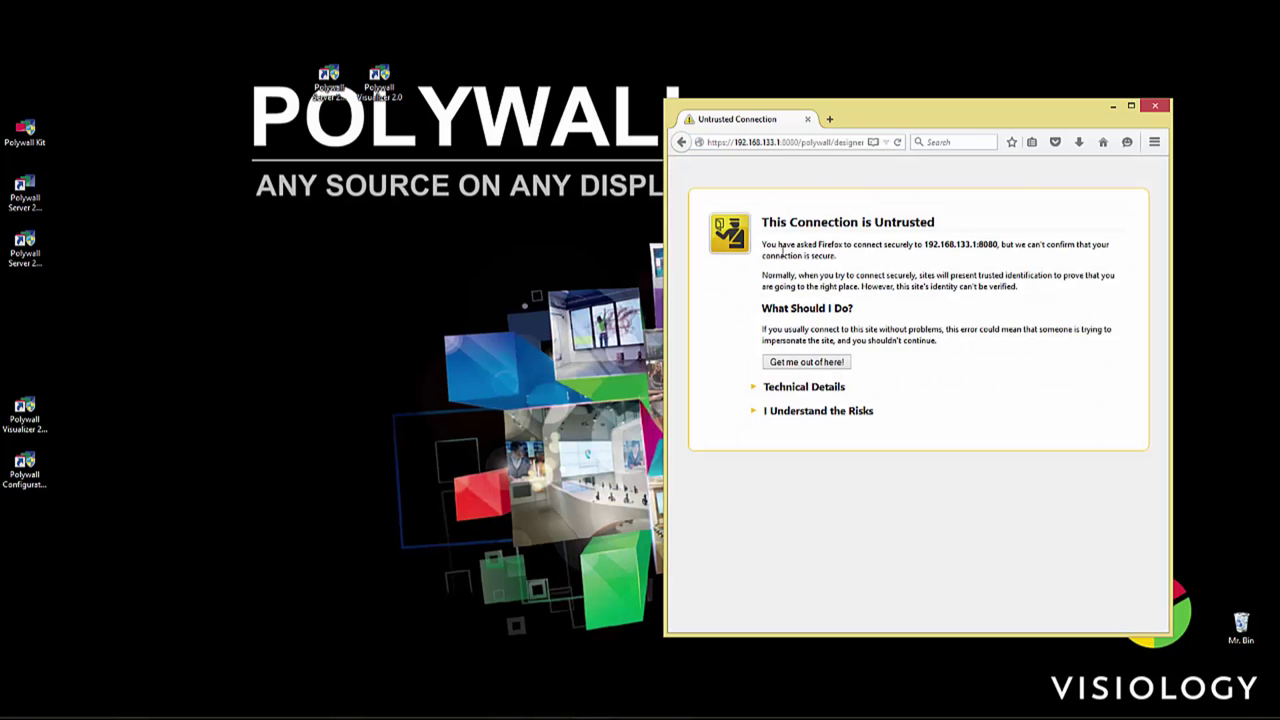
Step: Accept the risk and confirm a security exception for the server's certificate
click(818, 409)
click(802, 497)
click(884, 523)
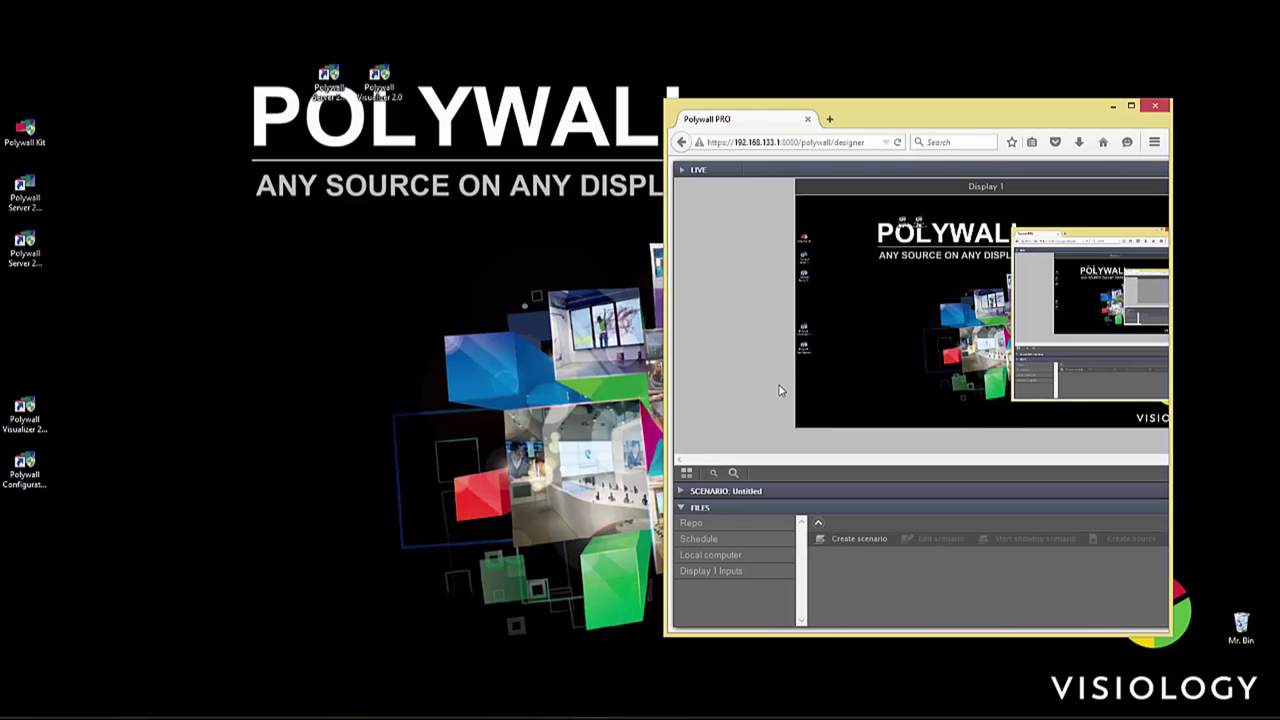
Step: Select the test.sc scenario from the Repo and show the display's layout grid
click(712, 541)
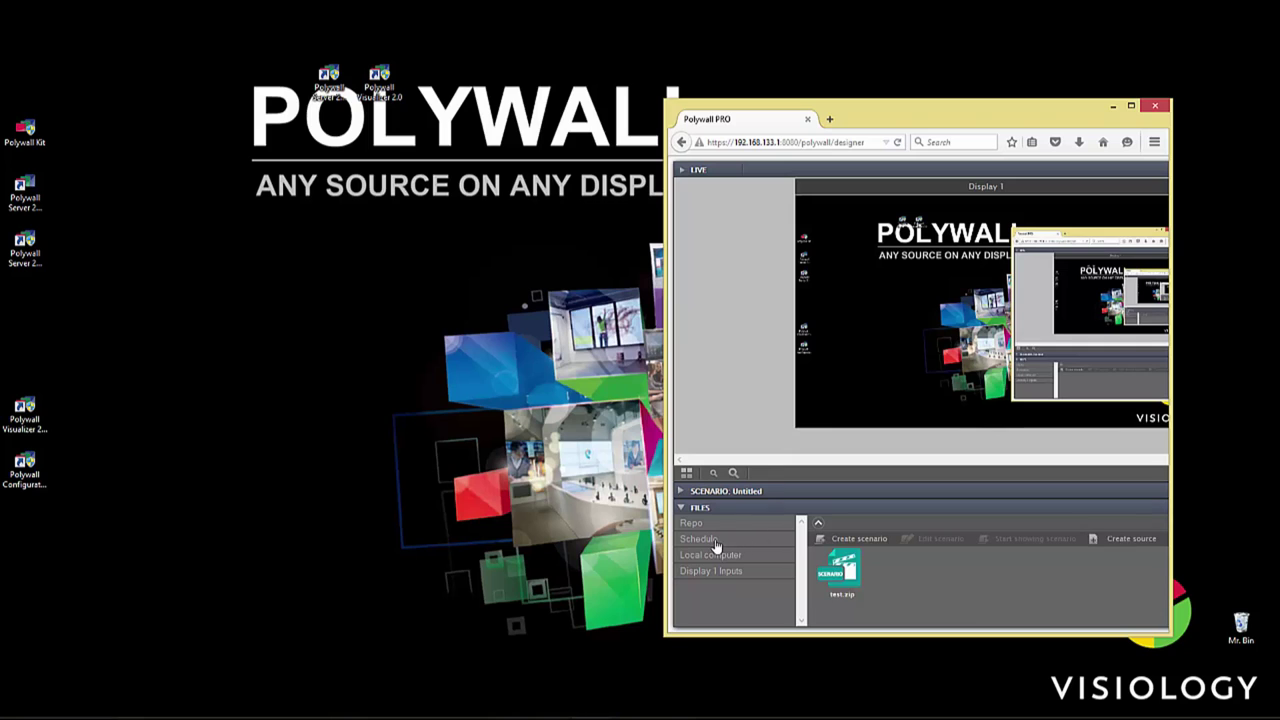
click(855, 594)
click(1036, 540)
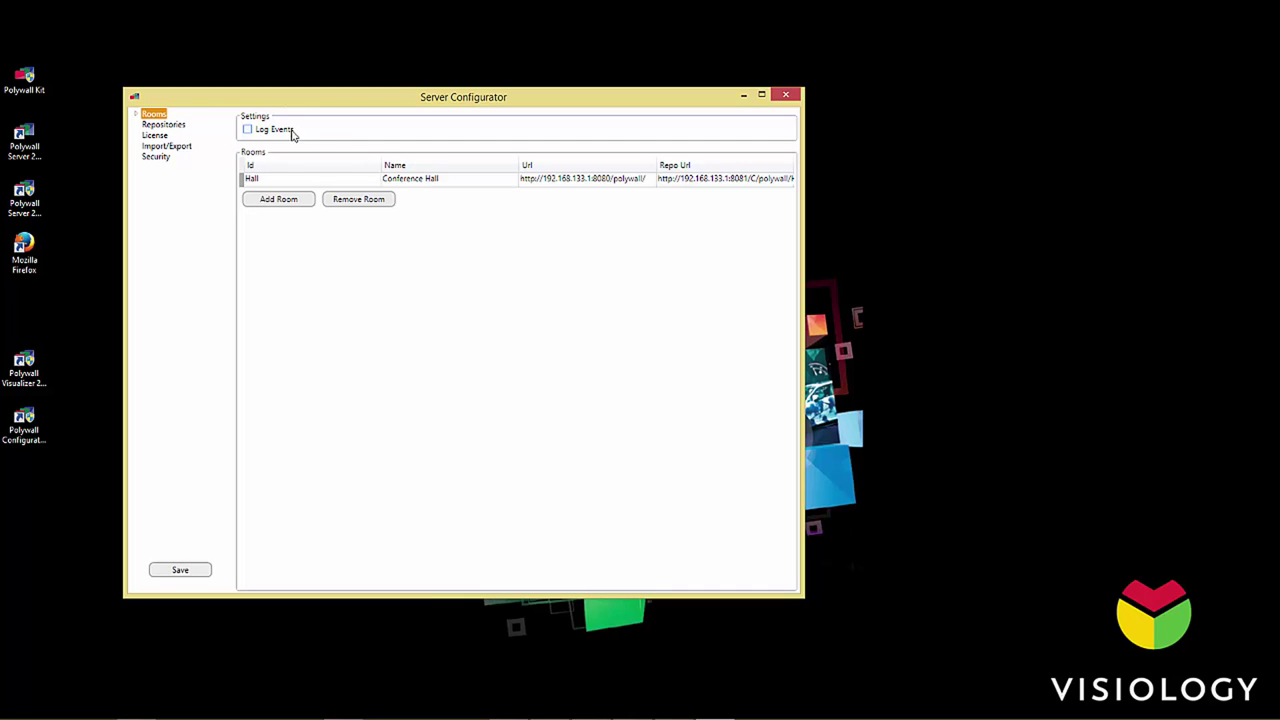
Step: Add a subregion to Conference Hall's display and select its title text for editing
double_click(163, 115)
click(165, 125)
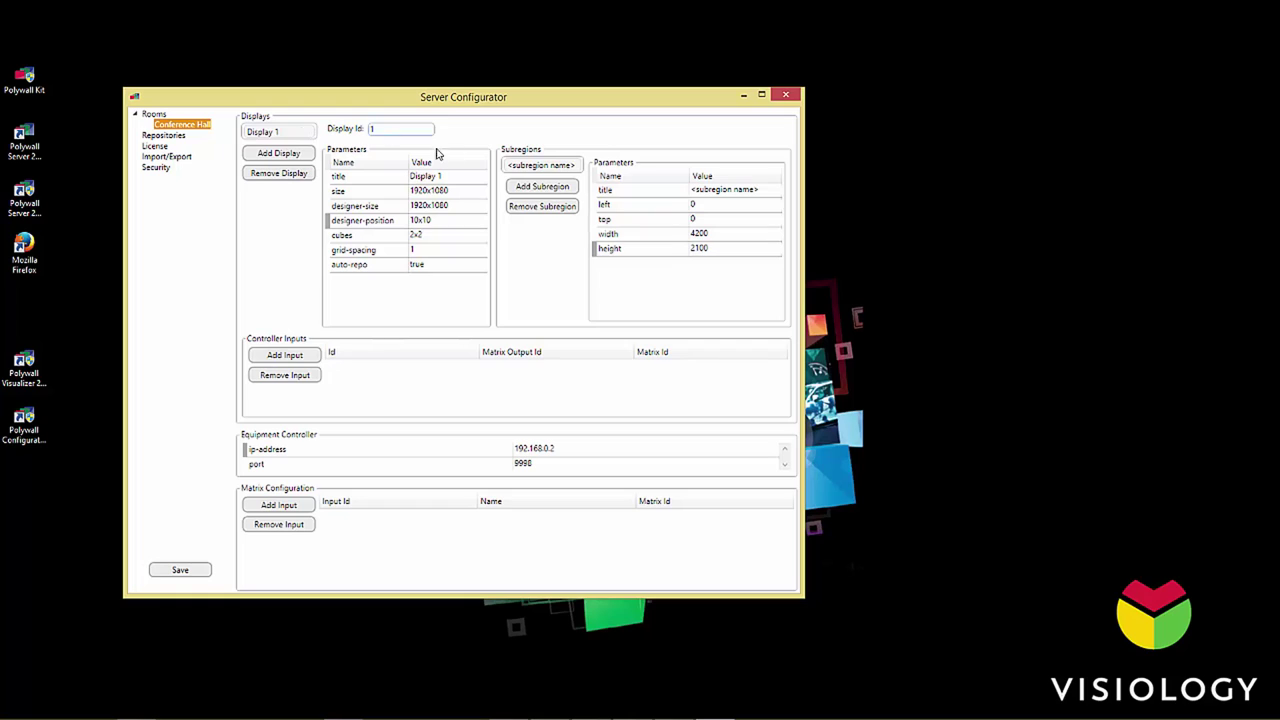
click(559, 188)
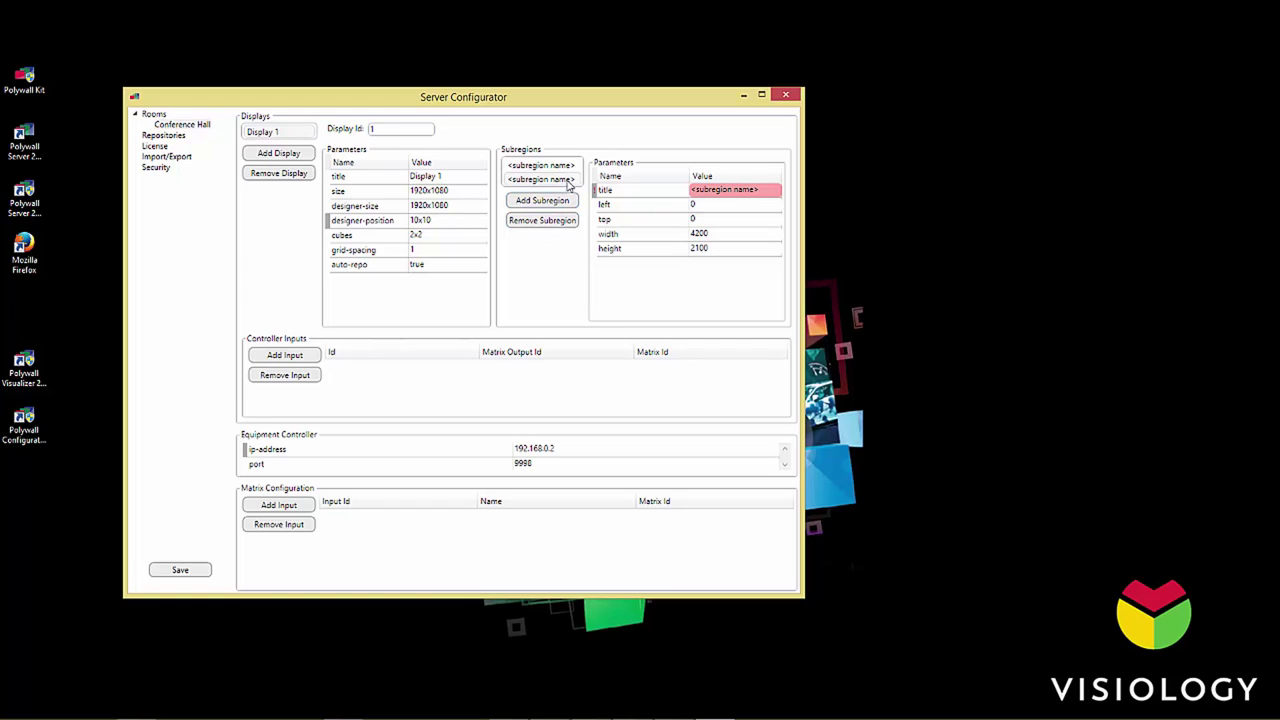
click(555, 220)
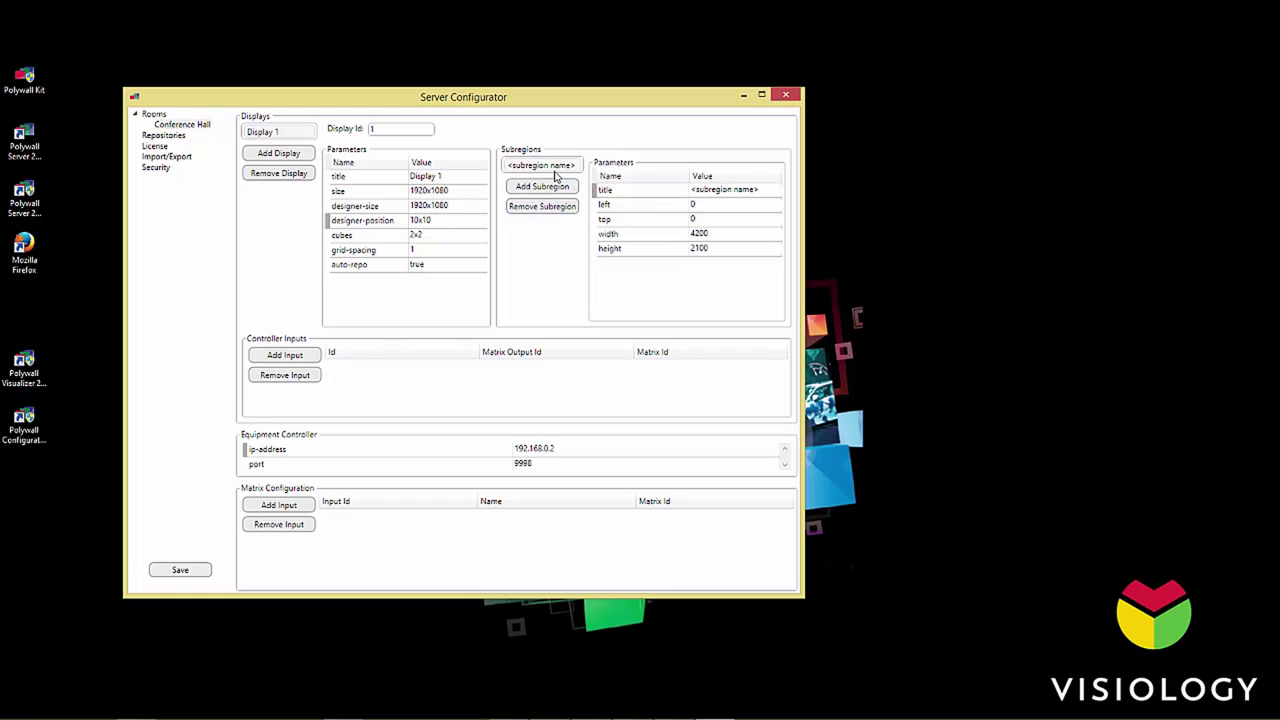
click(763, 195)
drag(763, 192, 679, 194)
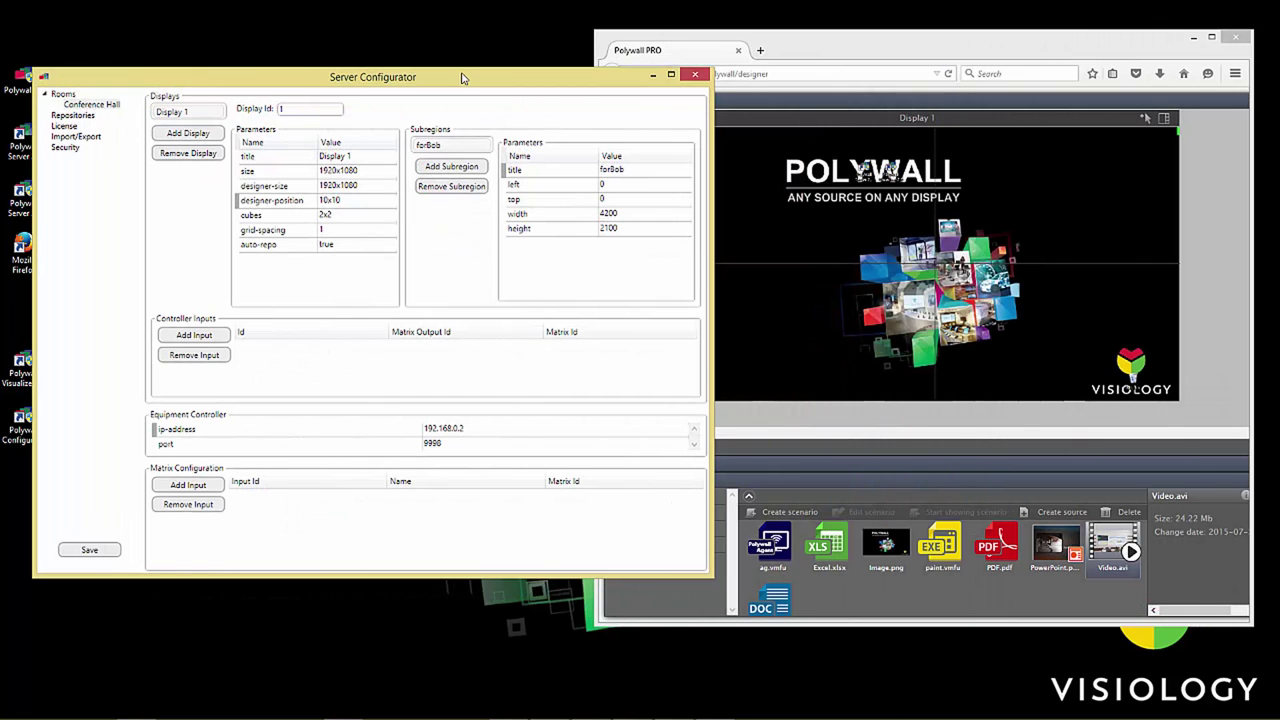
Step: Check the display layouts list in the Polywall PRO browser, then return to server settings
click(836, 50)
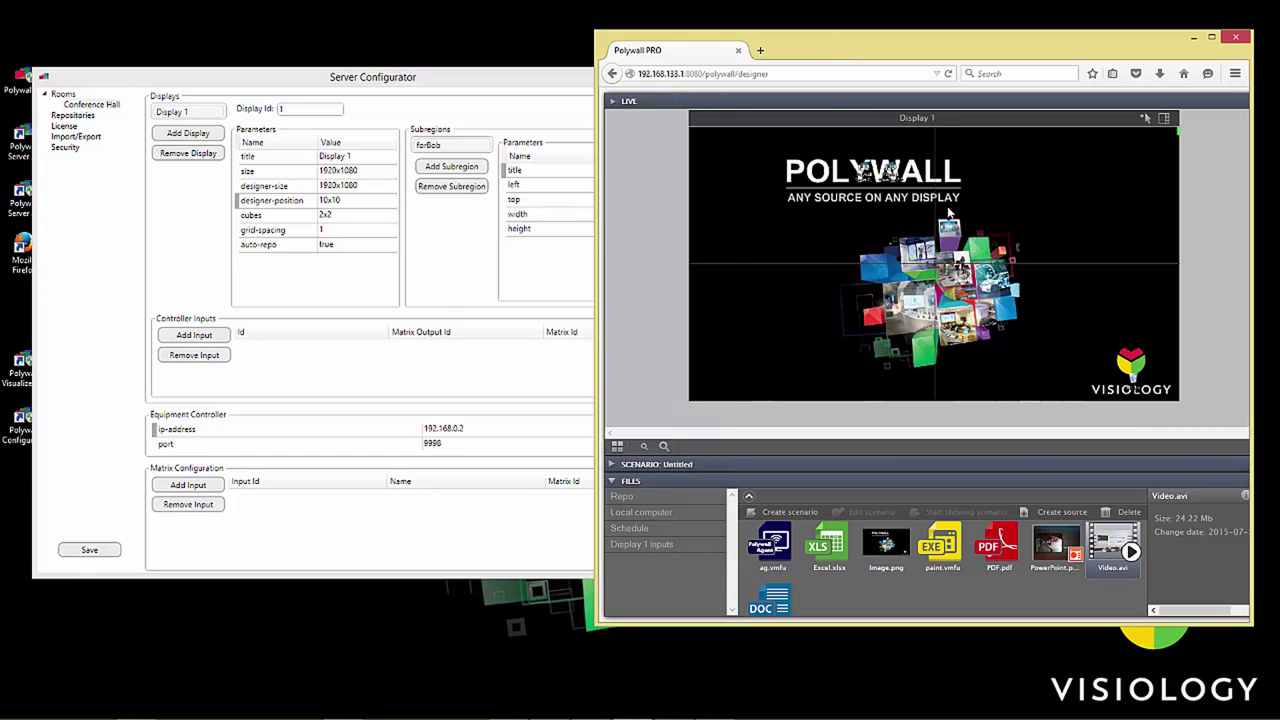
click(1163, 118)
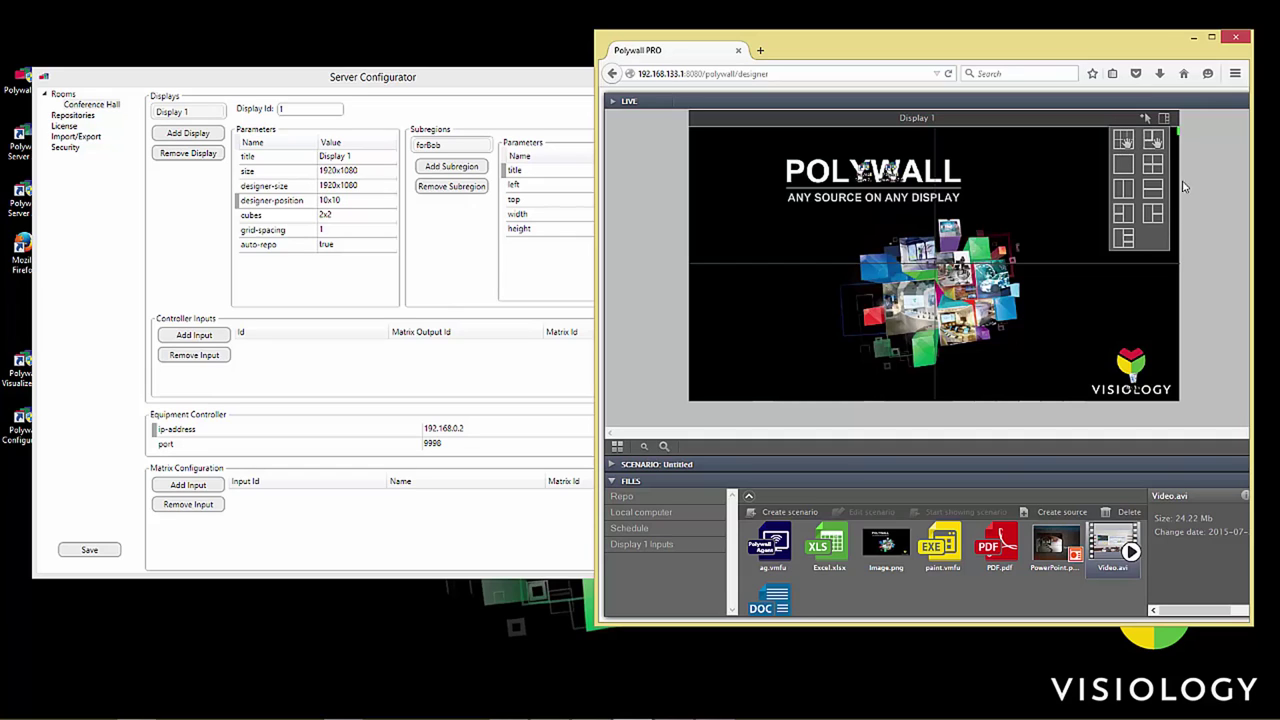
click(1163, 118)
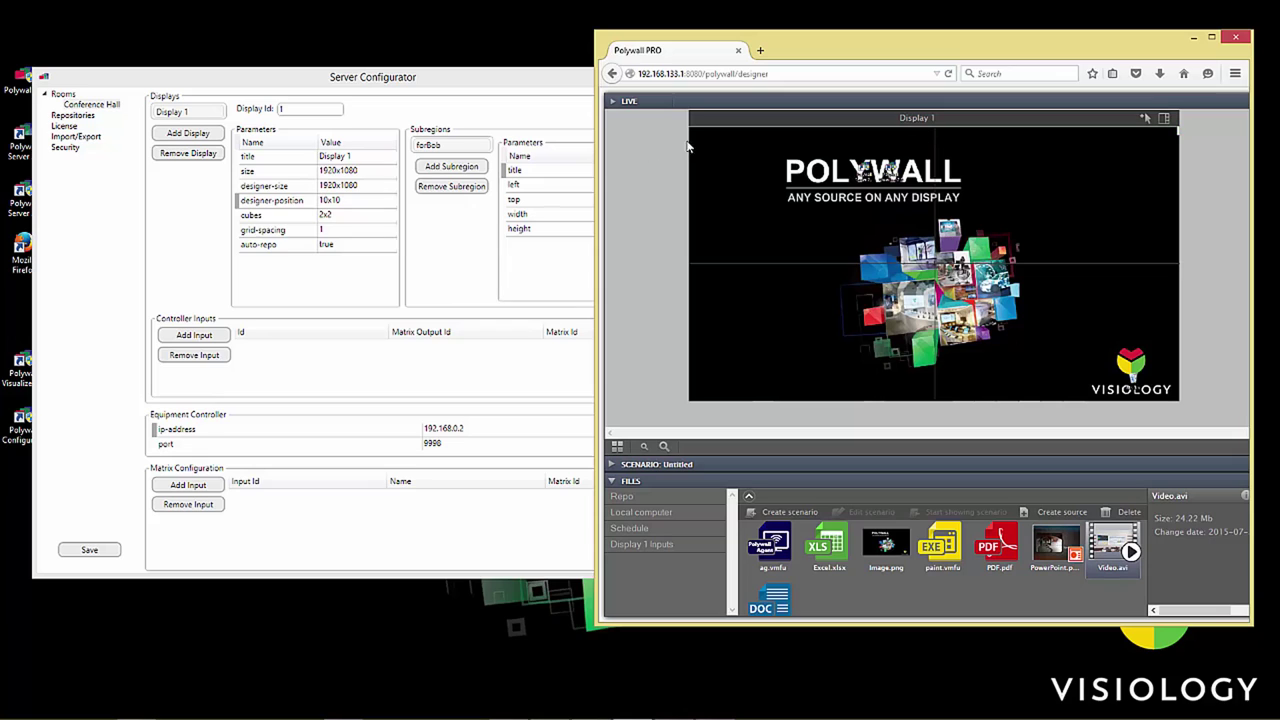
click(330, 200)
click(722, 135)
Step: Enter forBob's left 970, top 10, width 960 and height 540
click(570, 175)
click(626, 184)
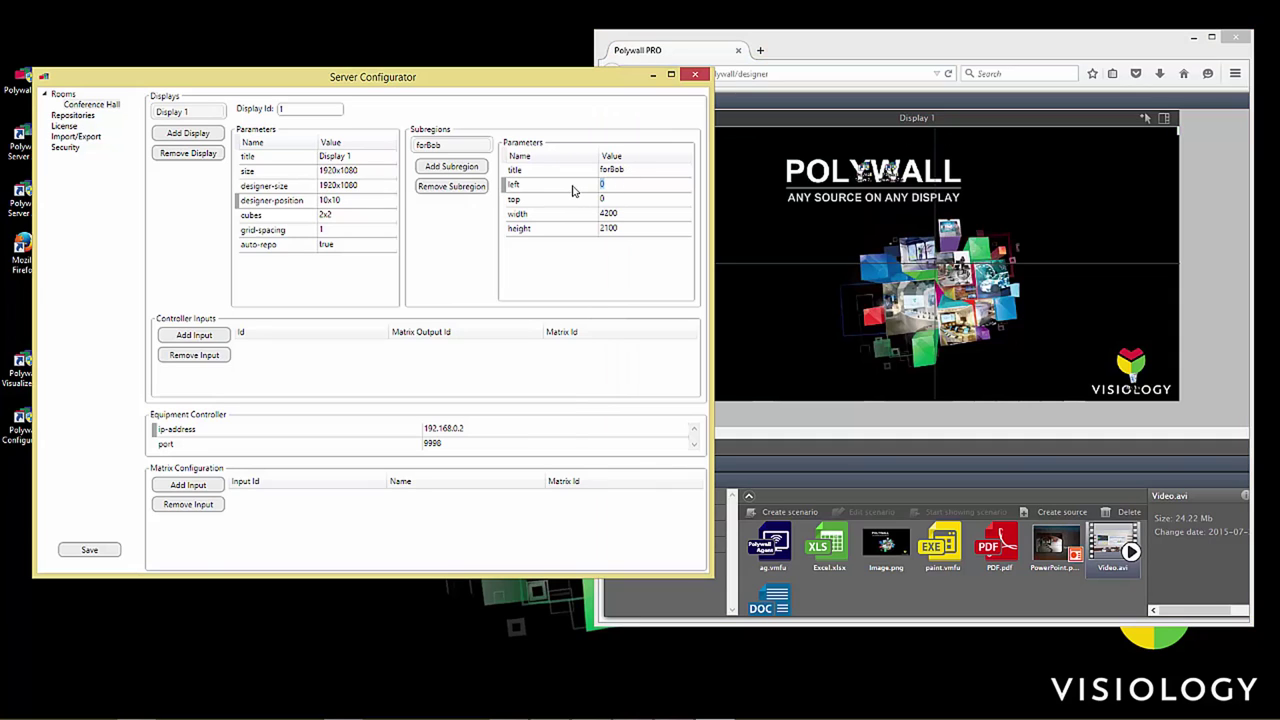
text(970)
key(Return)
text(10)
click(630, 213)
text(980)
click(537, 233)
text(540)
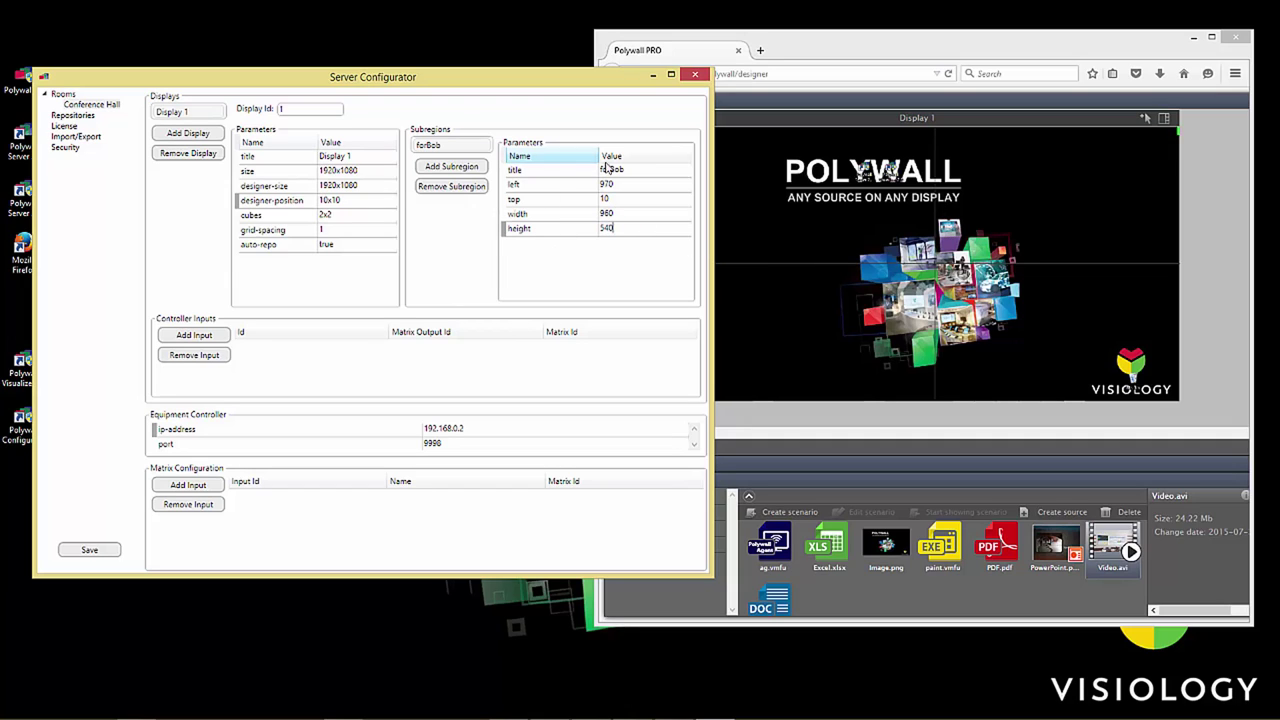
click(605, 170)
Step: Enable security and add a user with a login and password
click(655, 168)
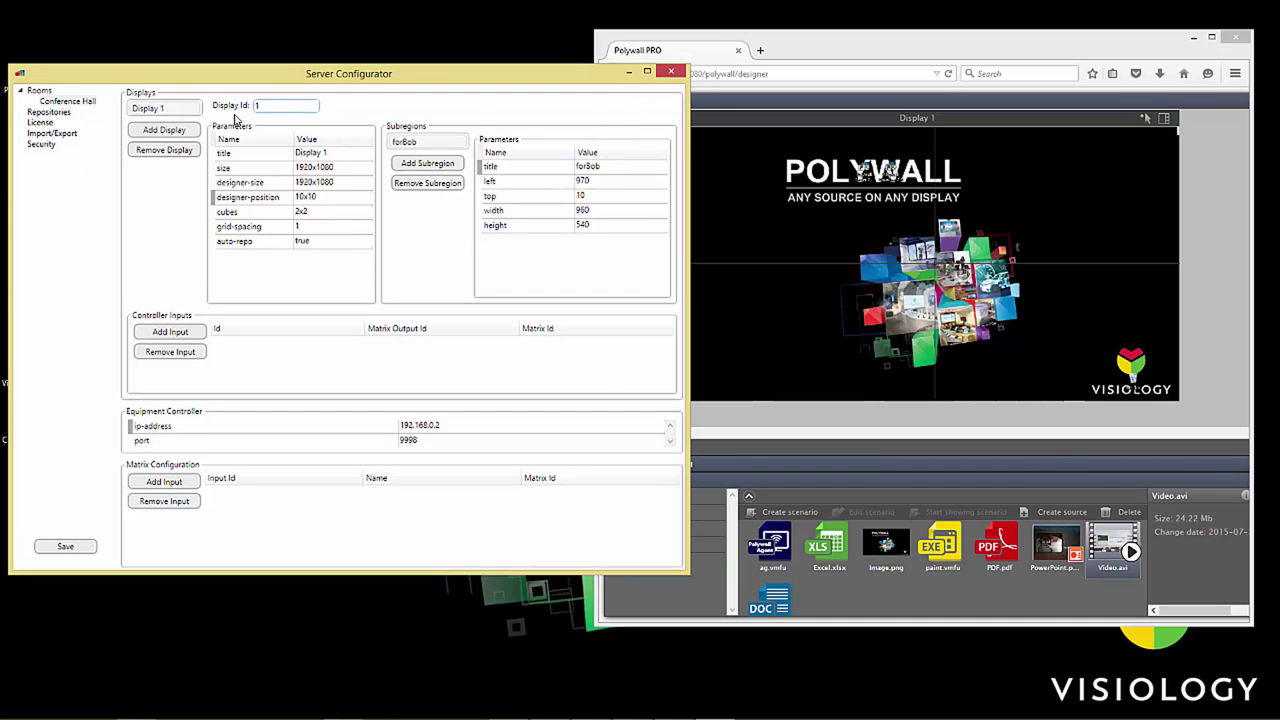
click(41, 146)
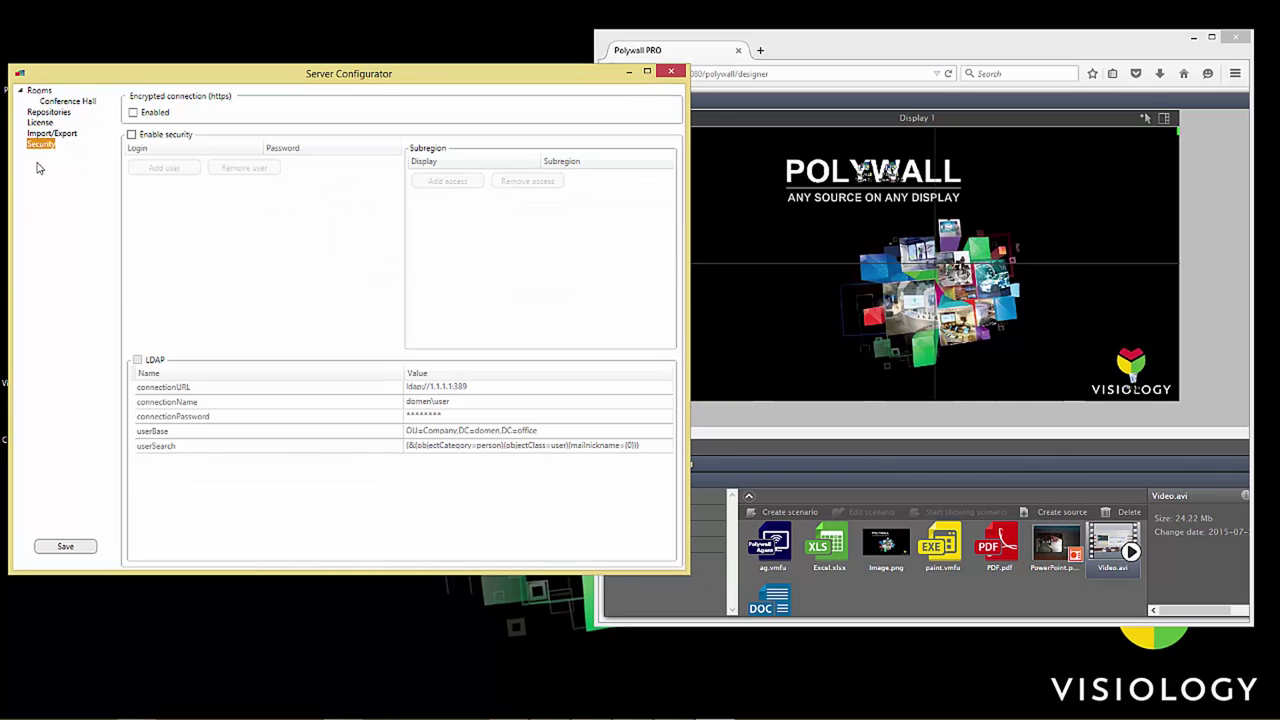
click(131, 135)
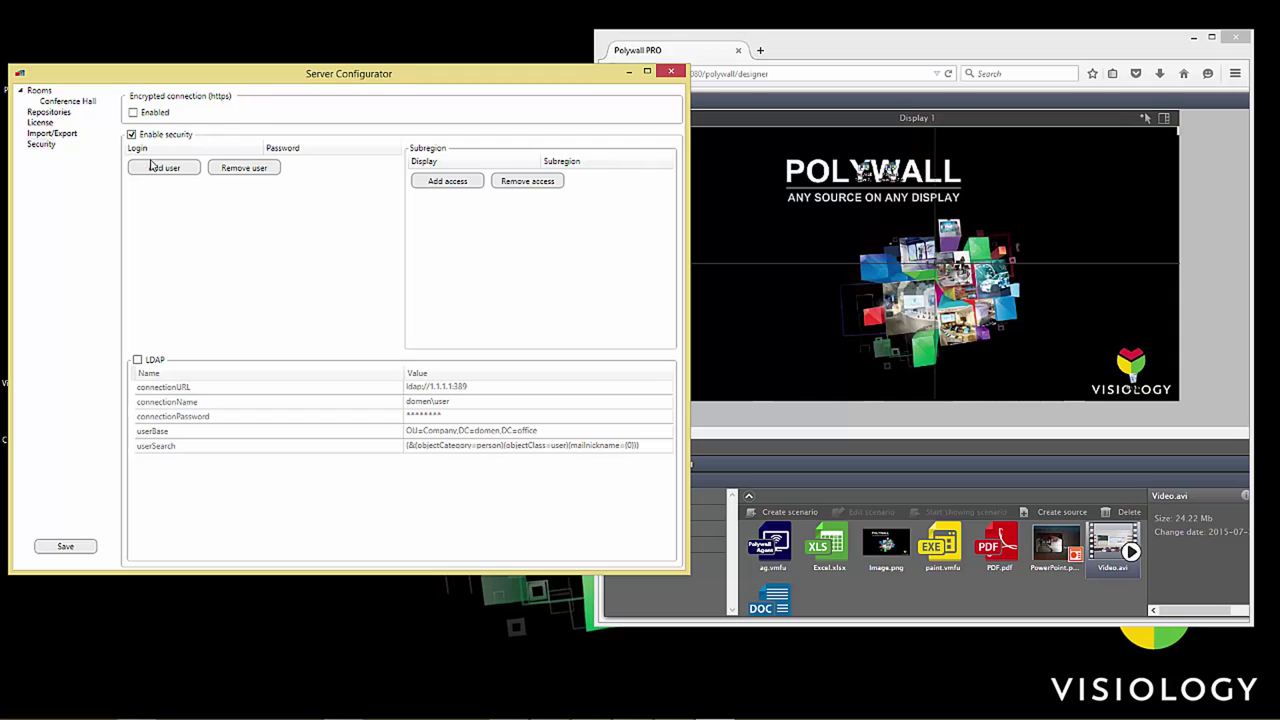
click(165, 168)
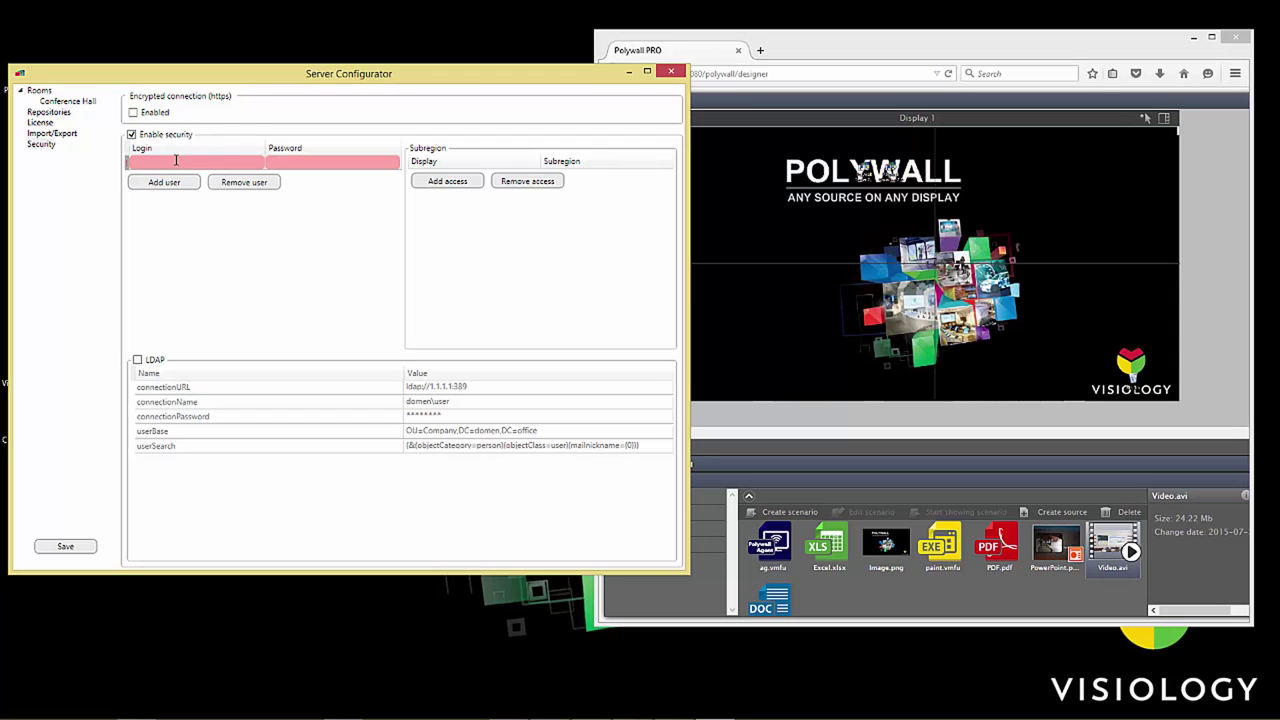
text(Bo)
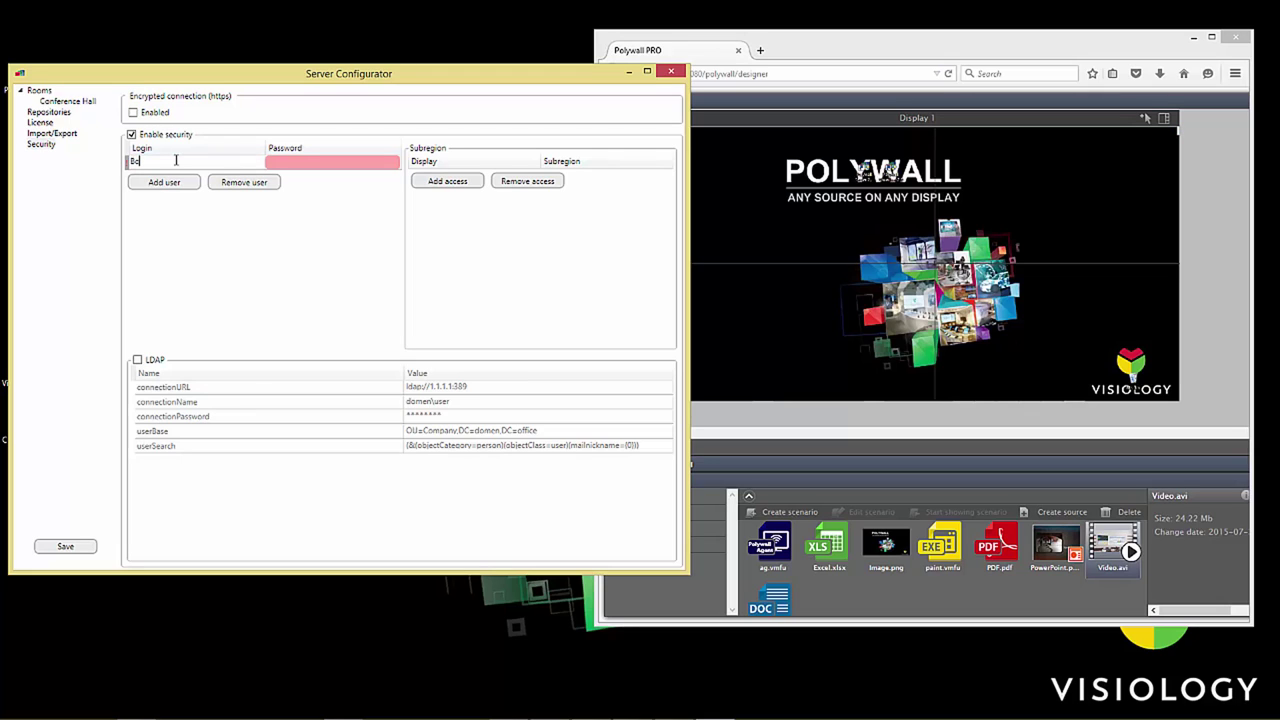
text(b)
click(343, 160)
text(*)
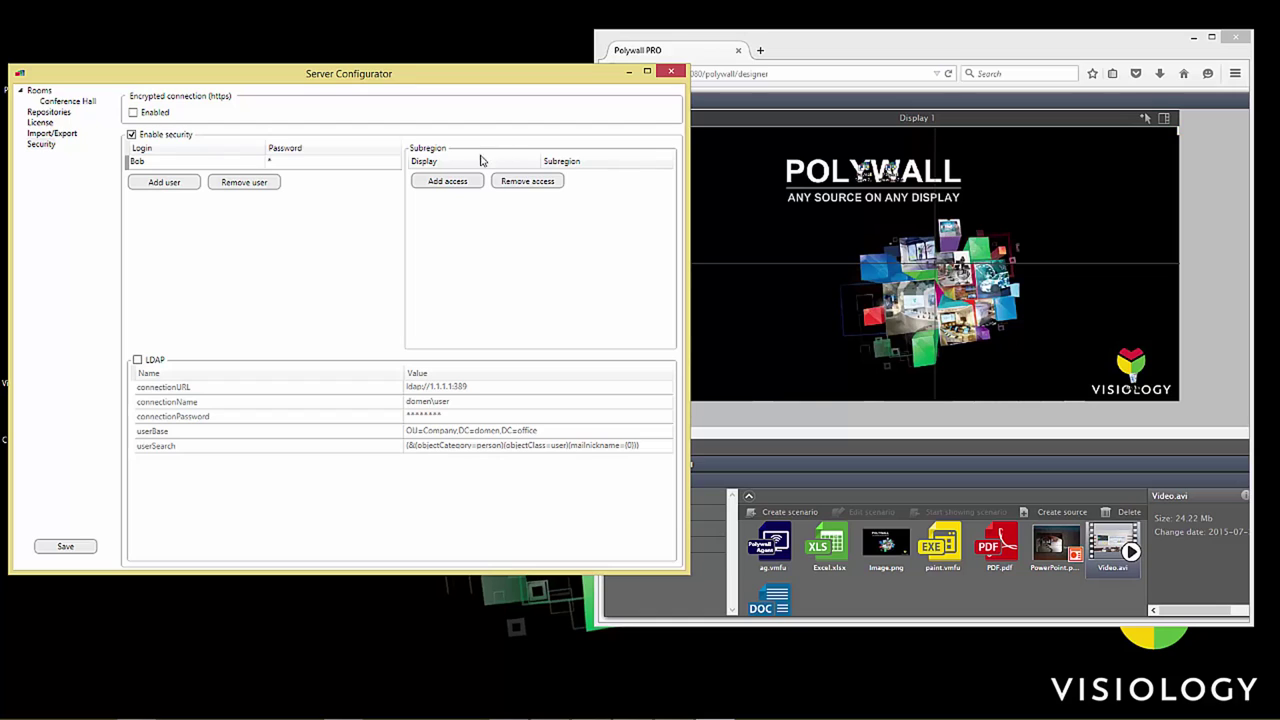
Step: Grant the new user access to Display 1's forBob subregion
click(458, 179)
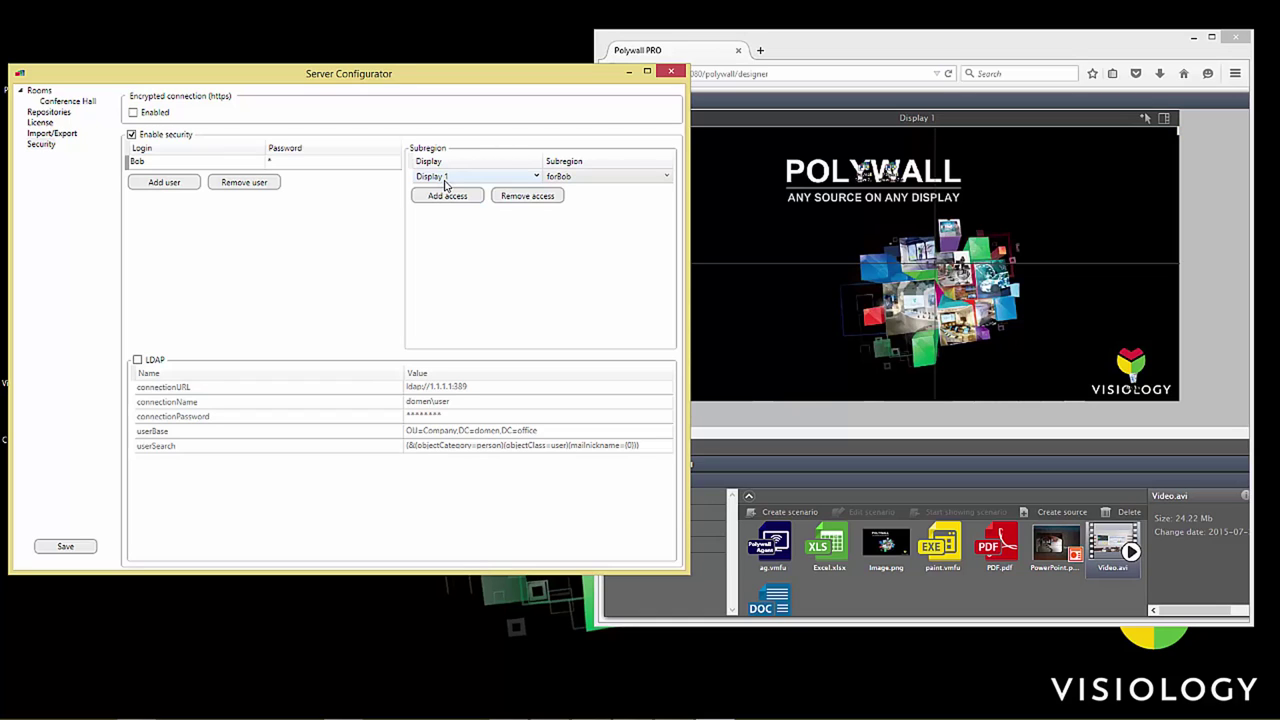
click(536, 179)
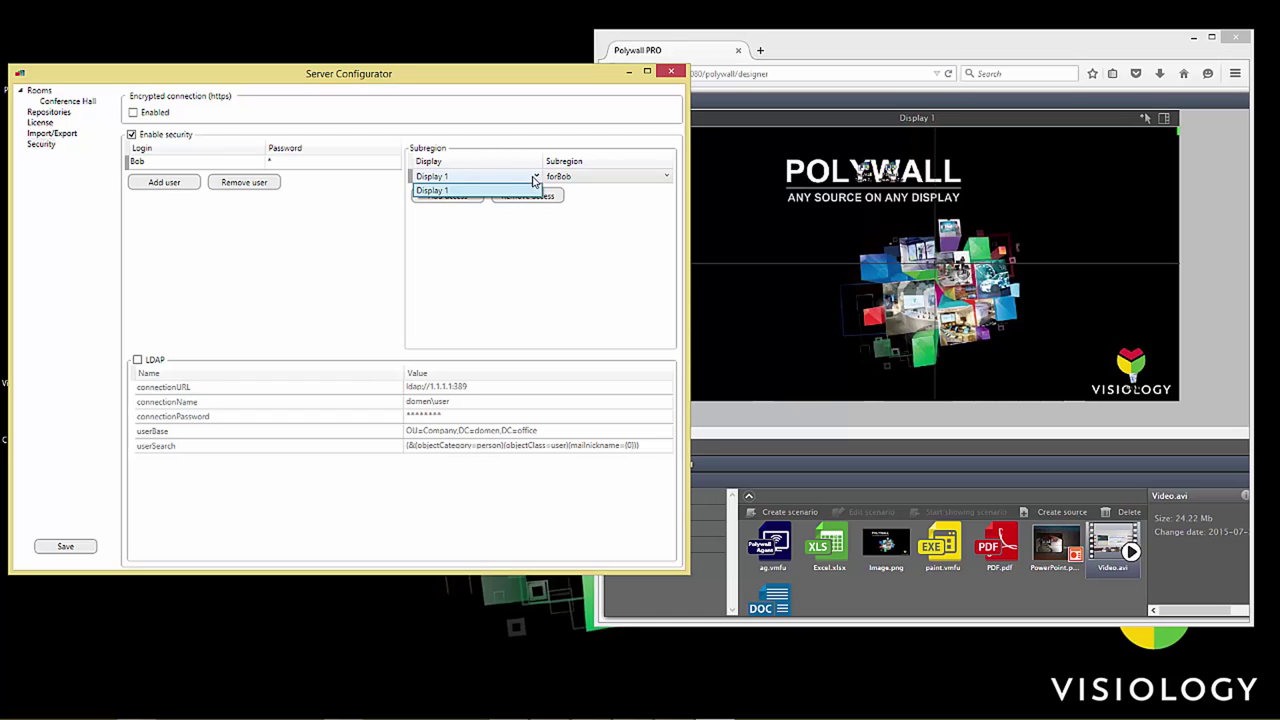
click(452, 191)
click(590, 181)
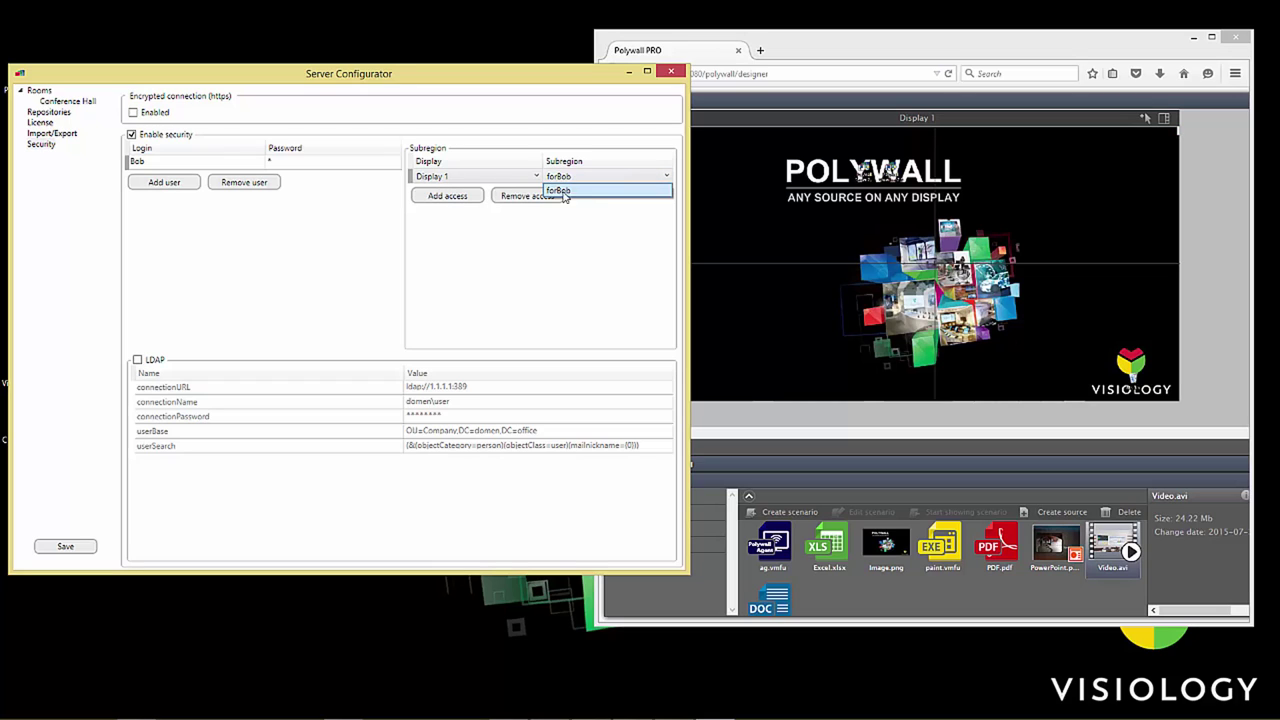
click(592, 192)
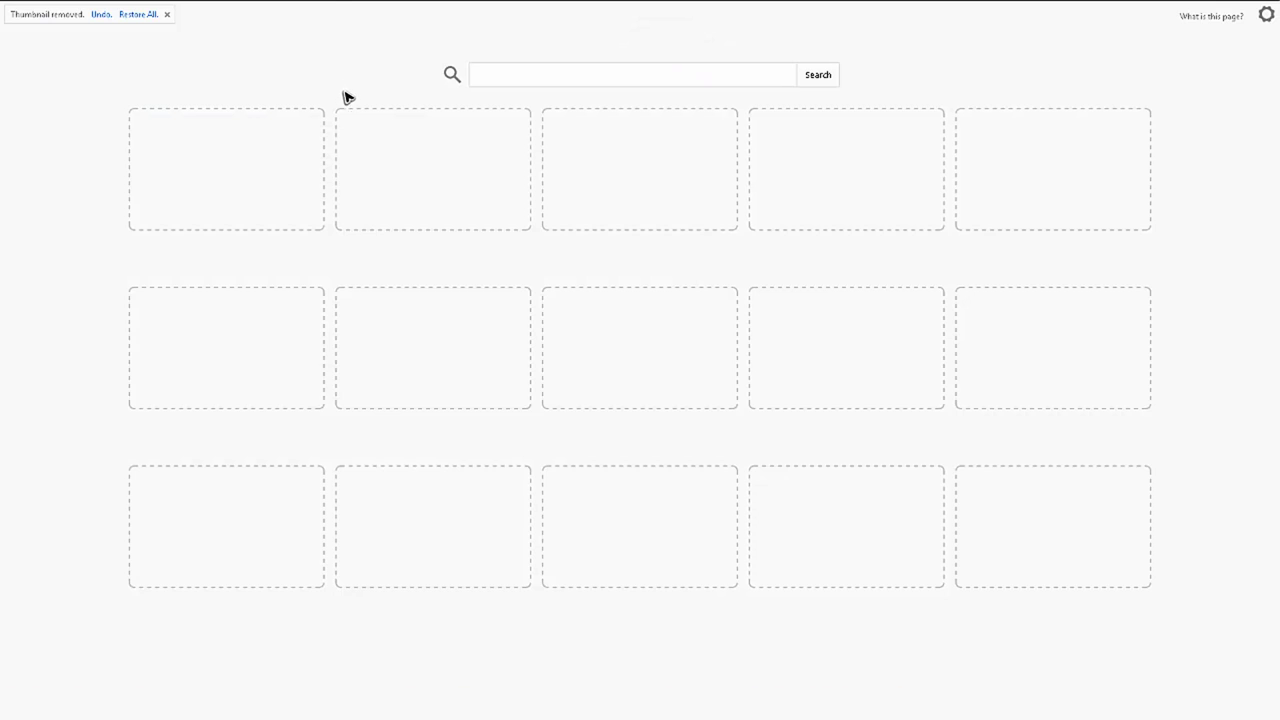
Step: Open 192.168.5.16:8080/polywall/designer and log in with the new user's login and password
mouse_move(326, 4)
click(245, 30)
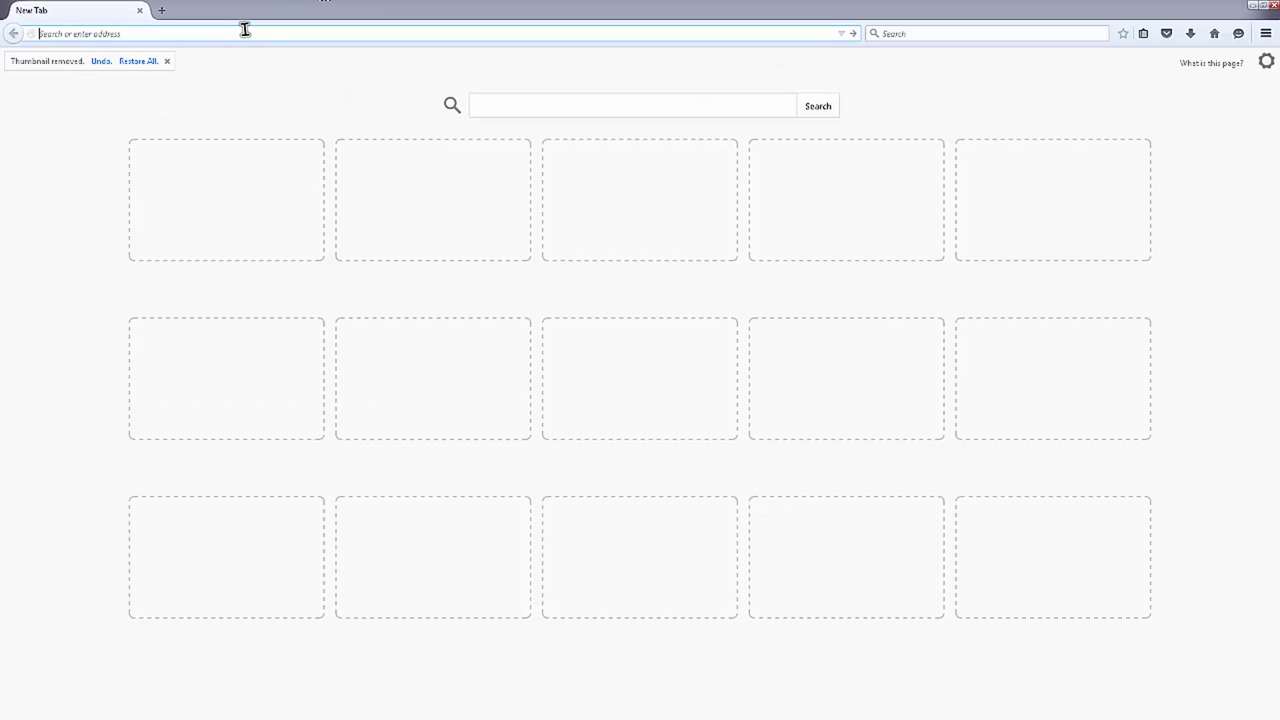
text(192.168.5.16:8080/polywall/designer)
key(Return)
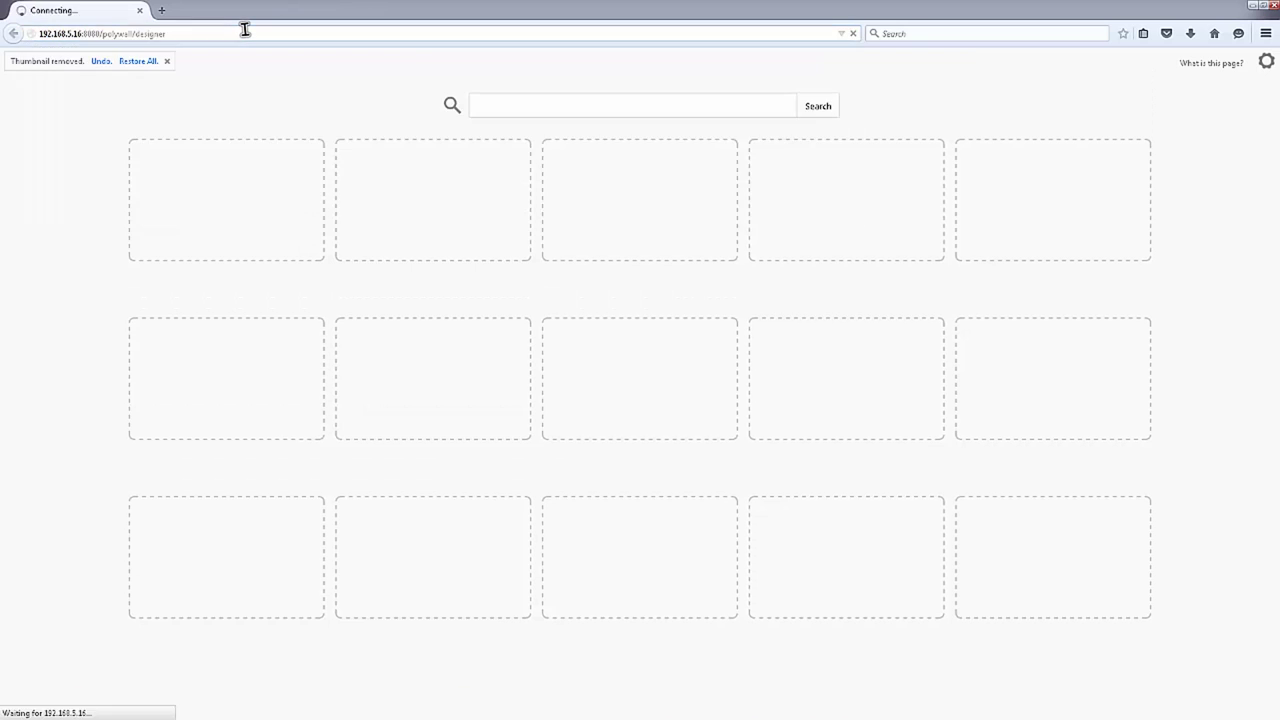
text(Bob)
click(519, 375)
click(609, 398)
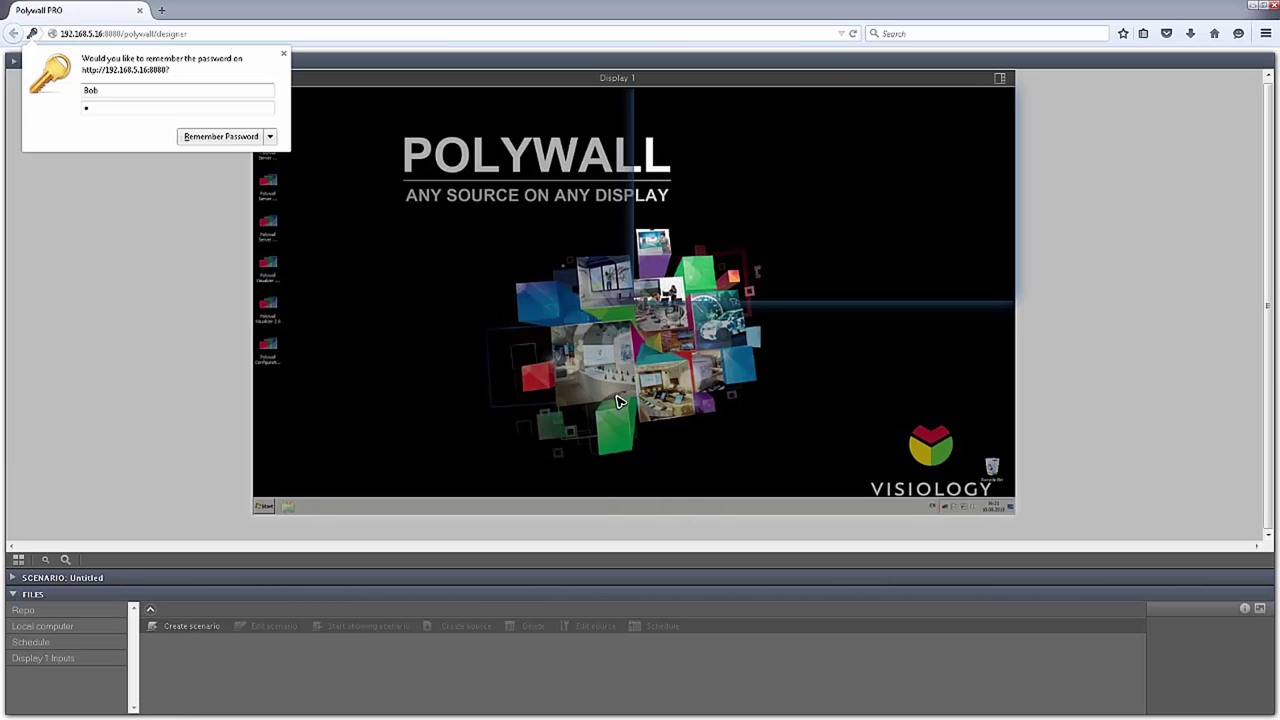
Step: Place Poly.jpg from the Repo into Display 1's top-right quadrant in full screen
click(30, 611)
drag(174, 656, 770, 176)
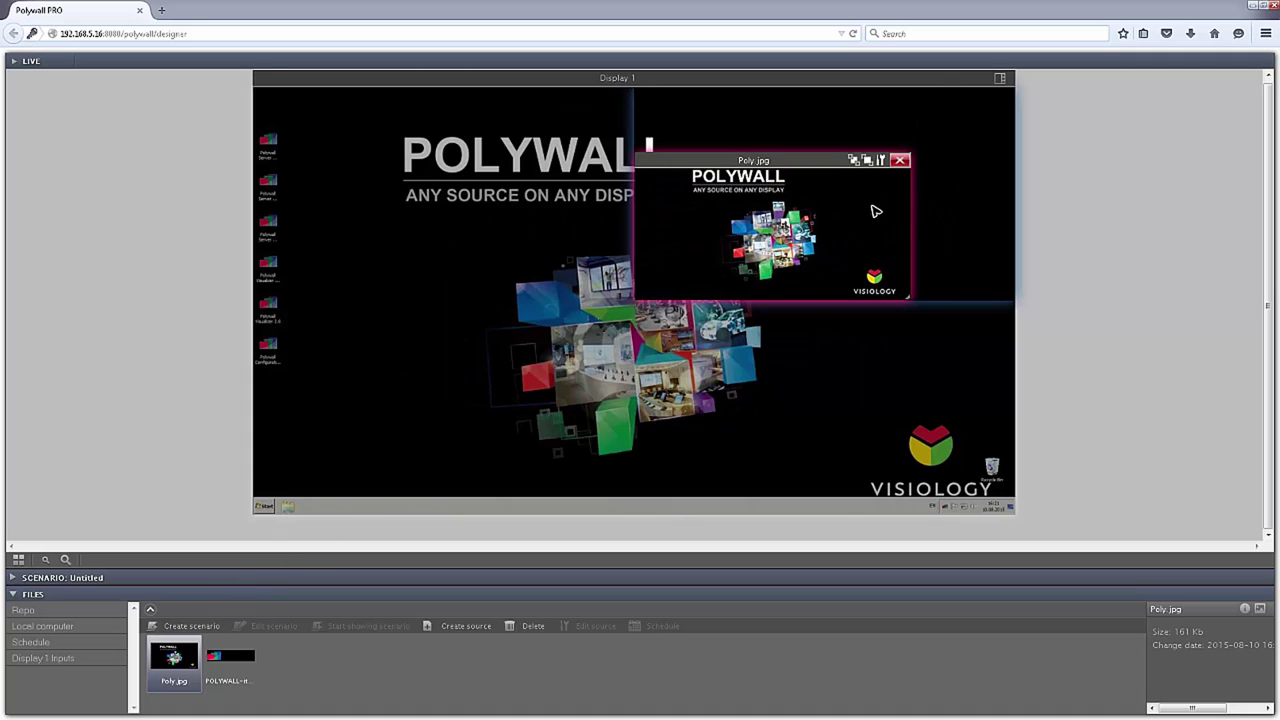
key(F11)
click(992, 54)
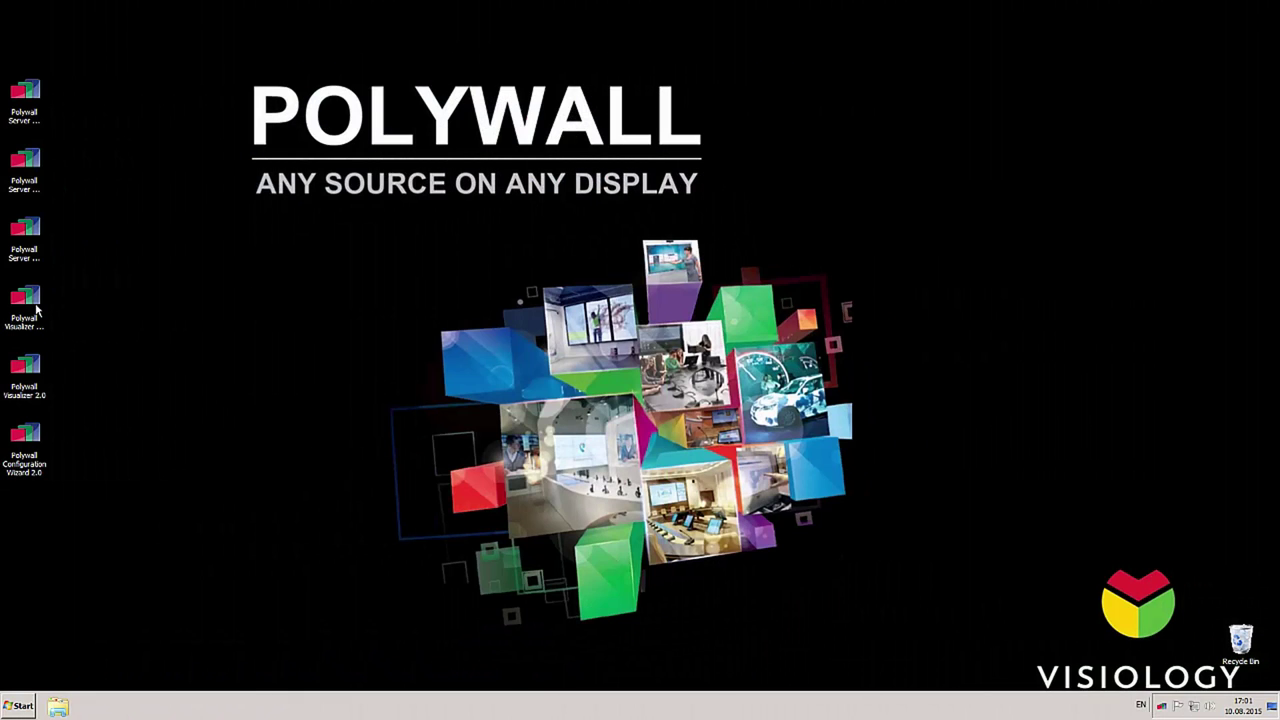
Step: Enable clone mode with Clone Id 1 for the first visualizer and save it on closing
double_click(36, 312)
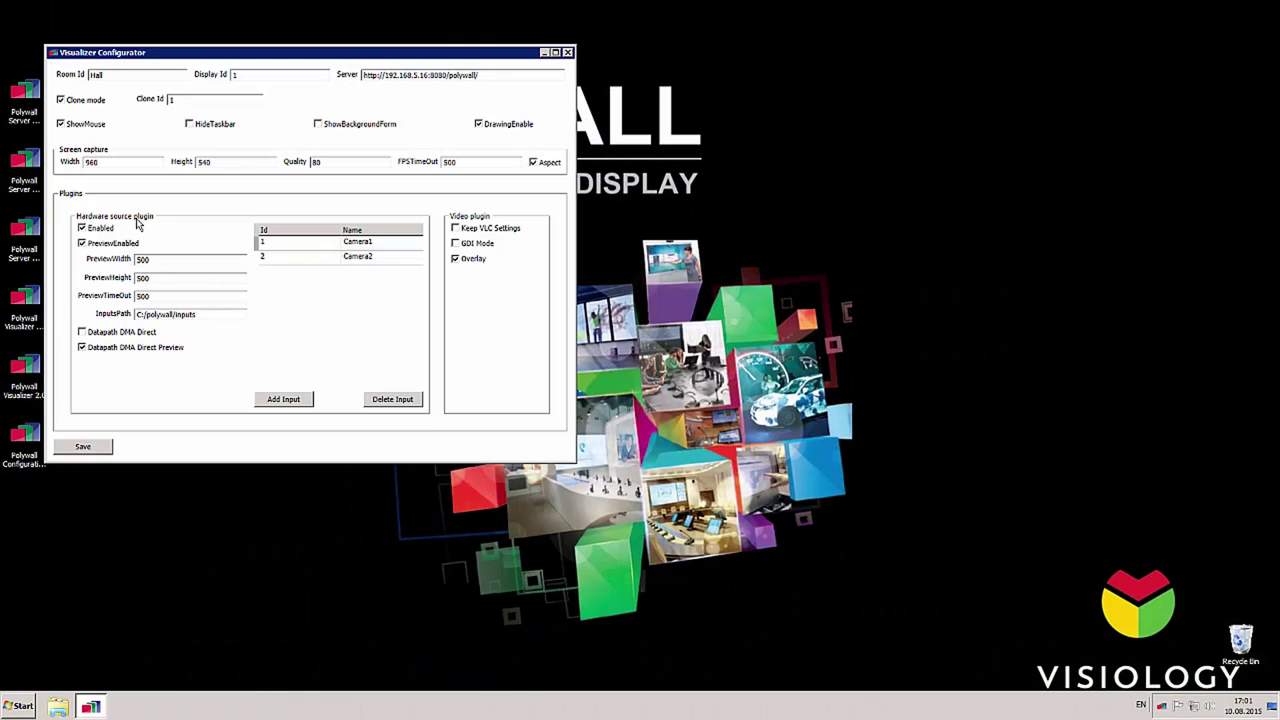
click(172, 99)
click(568, 53)
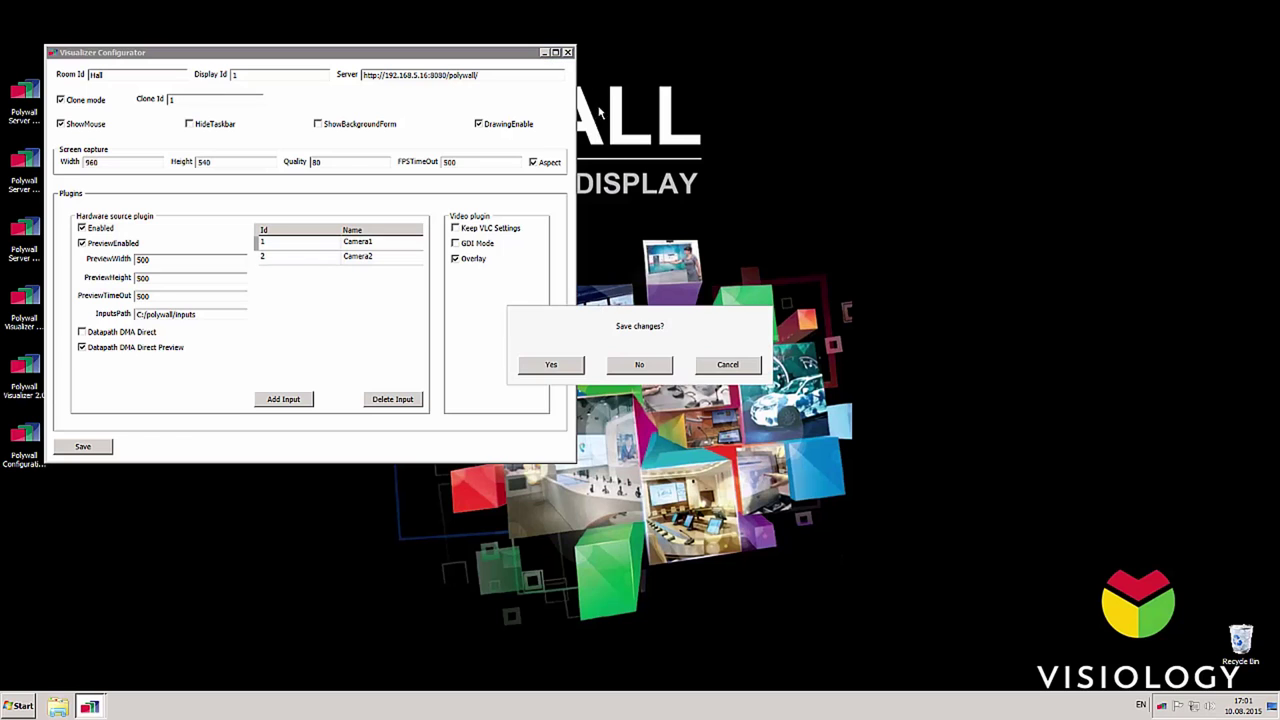
click(551, 366)
click(631, 368)
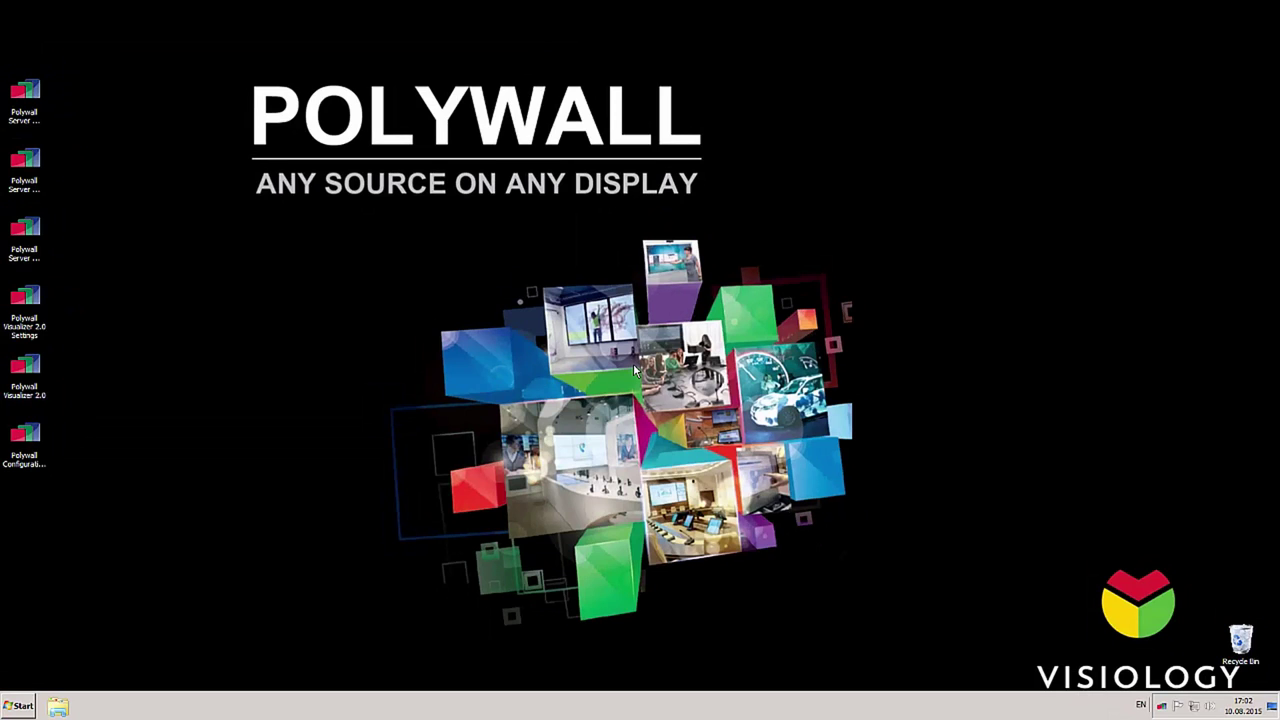
Step: Give Polywall Visualizer 2.0 Clone Id 2 and save its settings
click(34, 327)
double_click(34, 327)
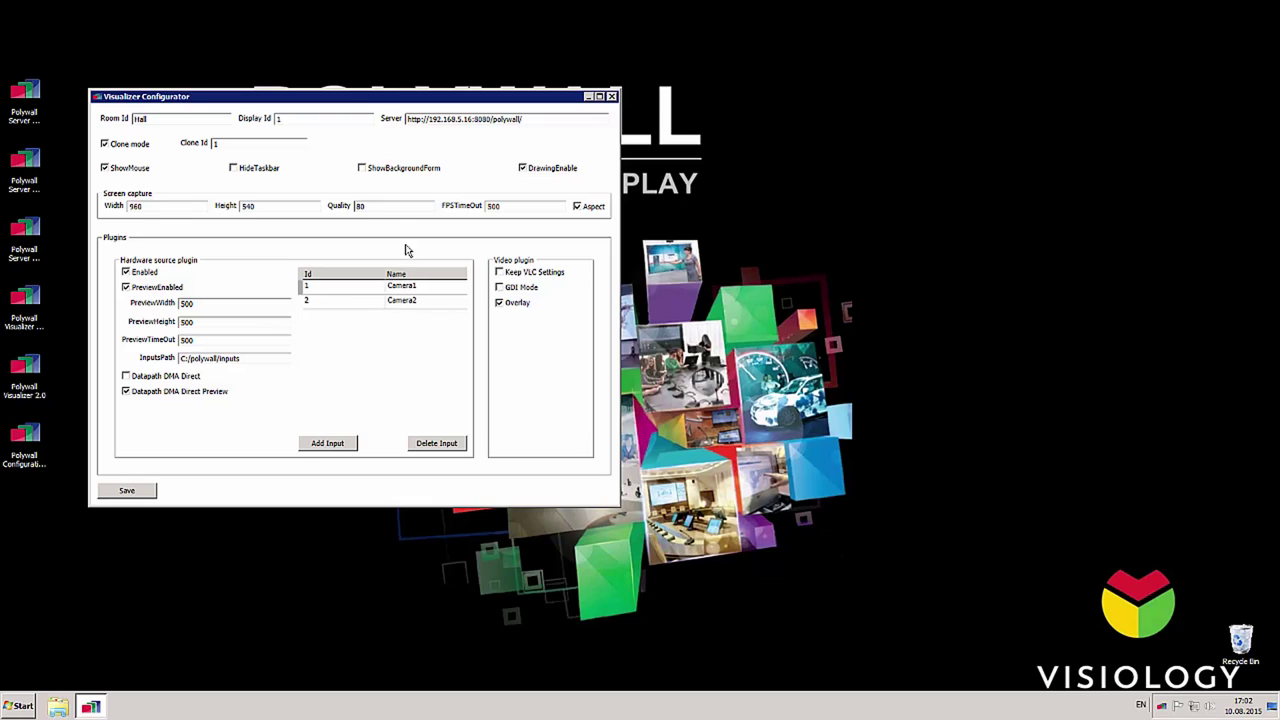
click(214, 143)
text(2)
click(141, 490)
click(624, 362)
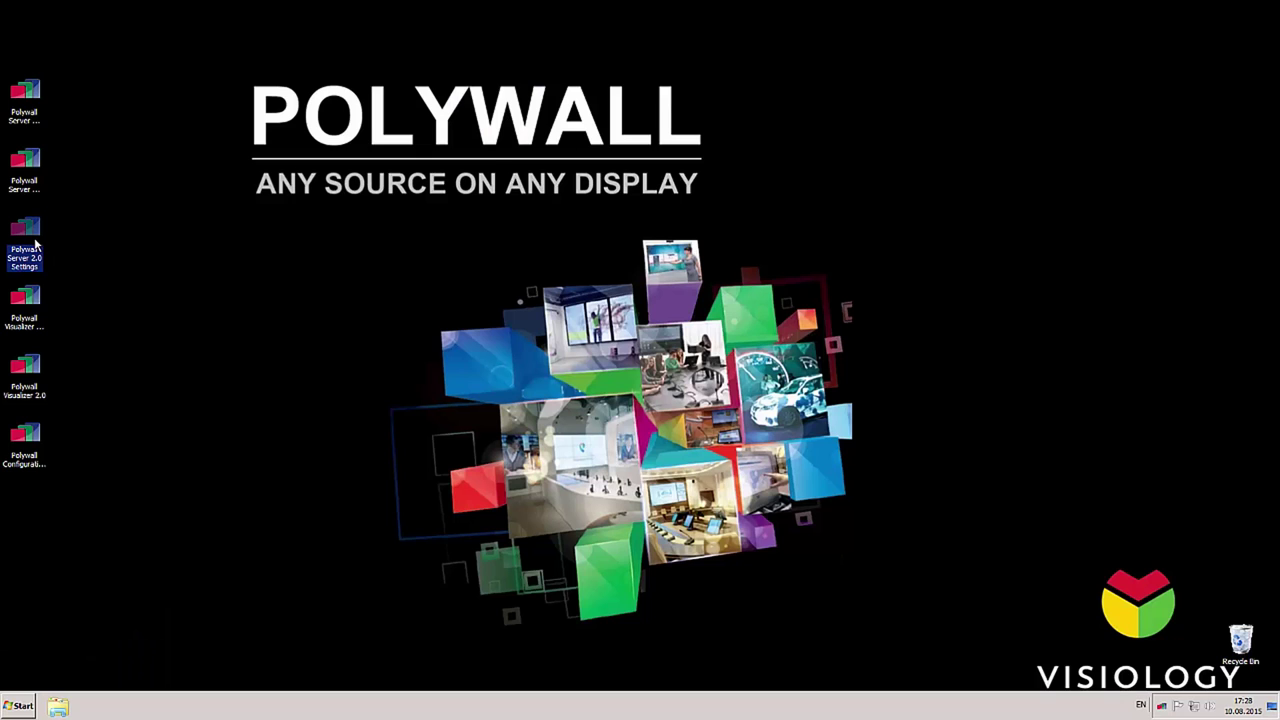
Step: Enable LDAP on the Server Configurator security page and begin editing the user's login
double_click(36, 245)
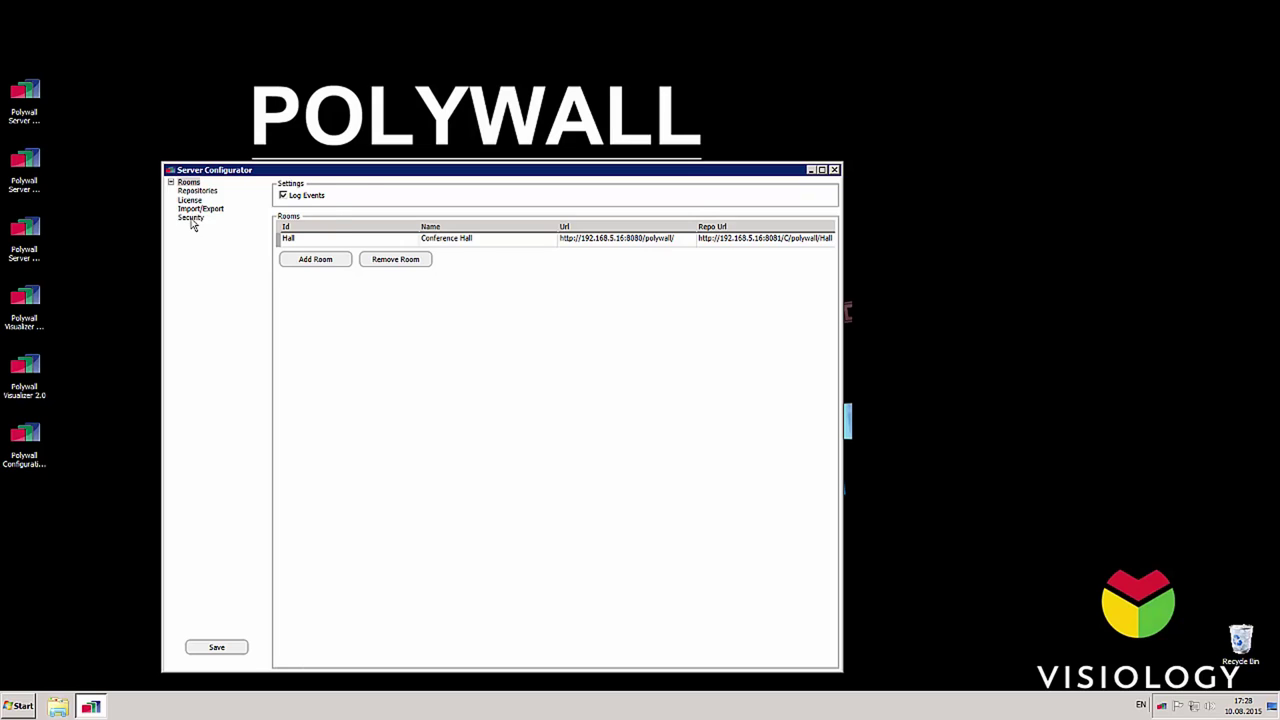
click(191, 217)
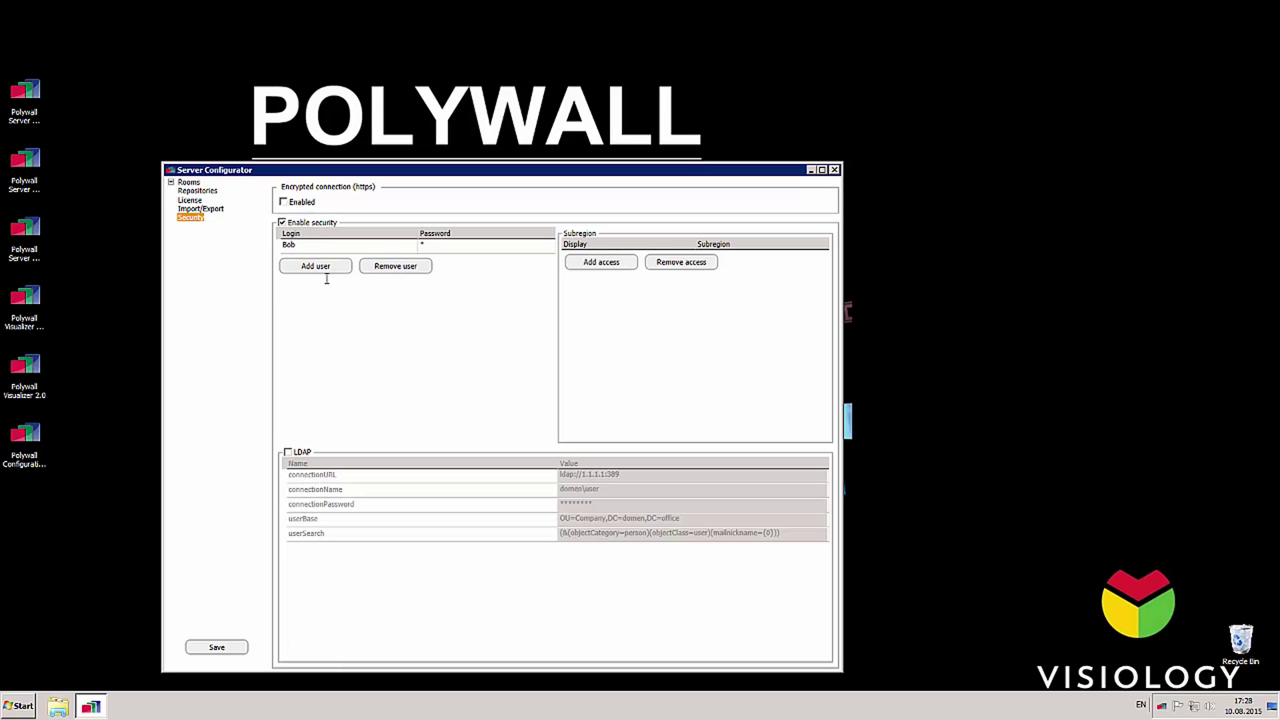
click(288, 453)
click(318, 244)
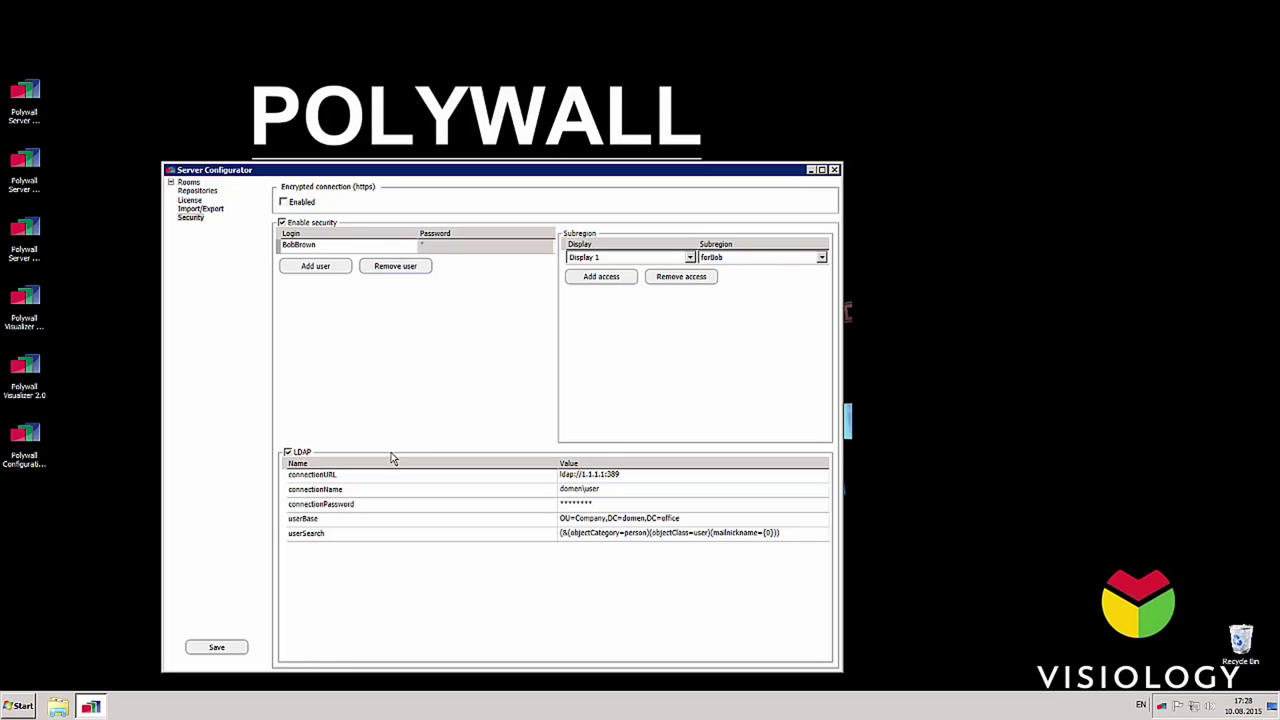
key(F2)
Step: Change the LDAP connectionURL server address to 192.168.155.22
click(631, 475)
drag(631, 475, 586, 475)
text(192.168)
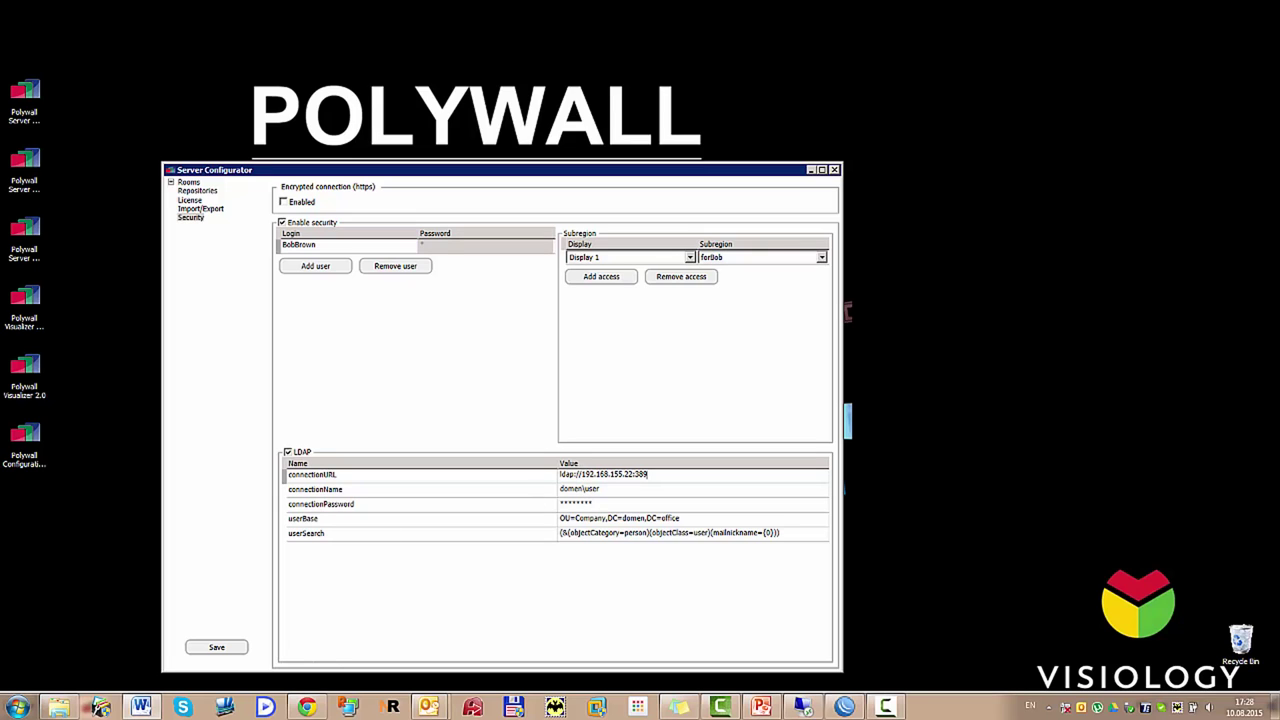
Step: Set the LDAP connectionName to the domain account and enter its connection password
click(646, 474)
click(621, 489)
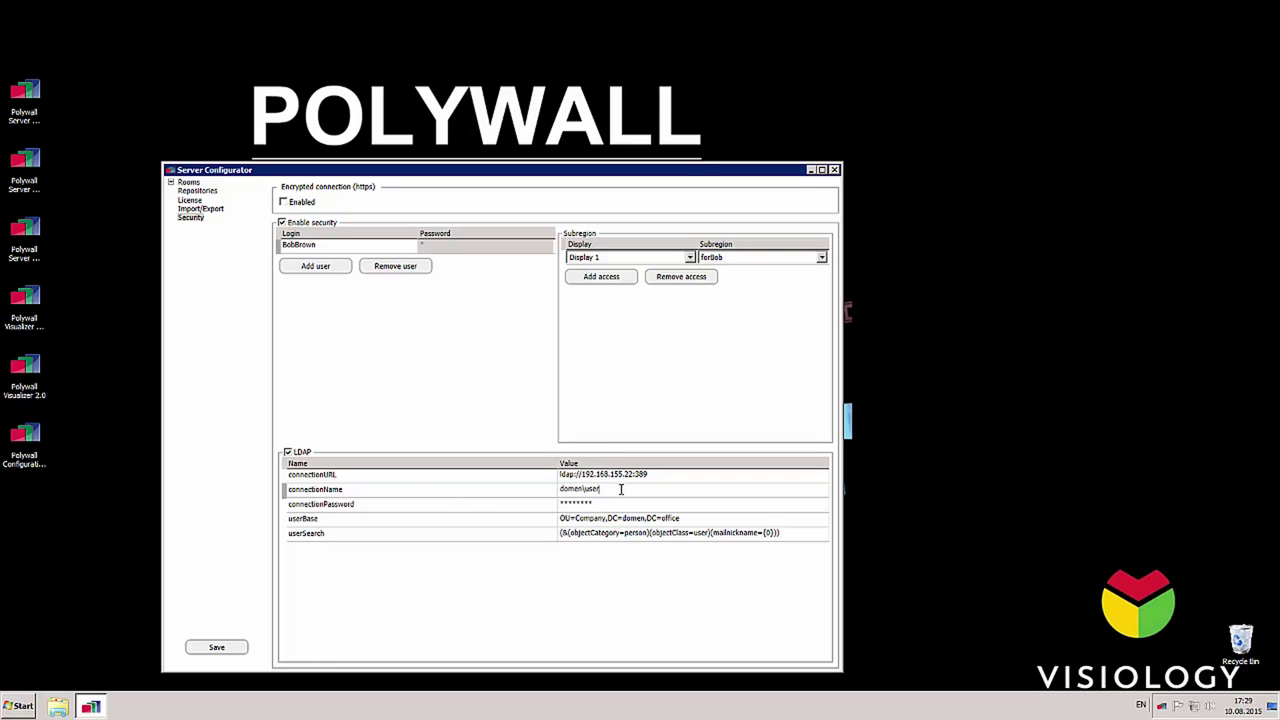
drag(621, 489, 559, 489)
click(618, 503)
drag(618, 503, 546, 503)
Step: Step through the userBase and userSearch values, then save the server configuration
click(676, 518)
click(790, 533)
click(216, 647)
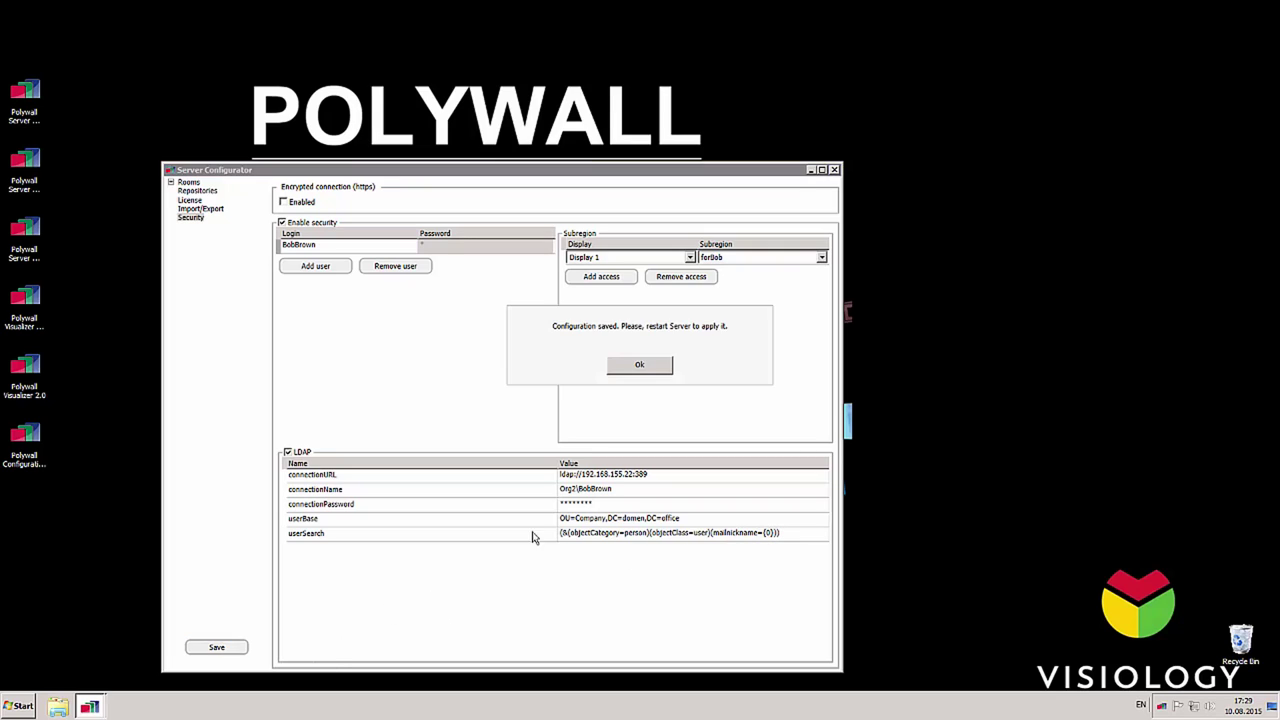
click(643, 370)
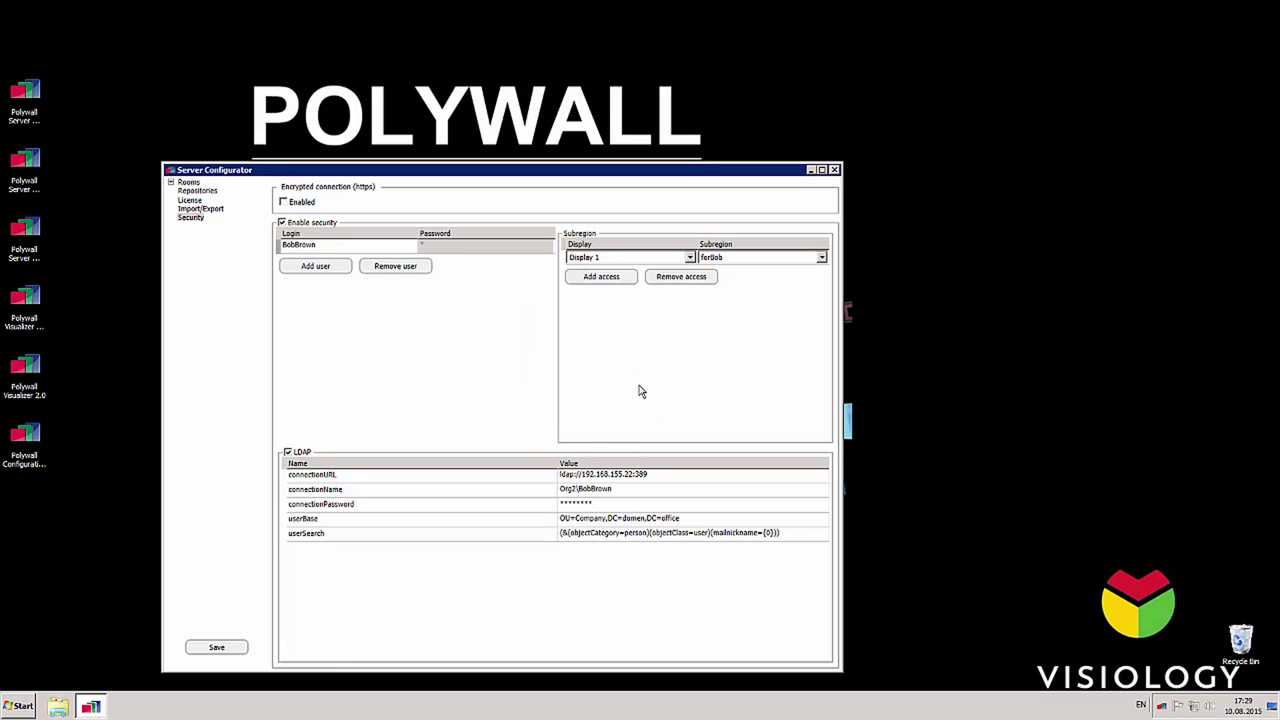